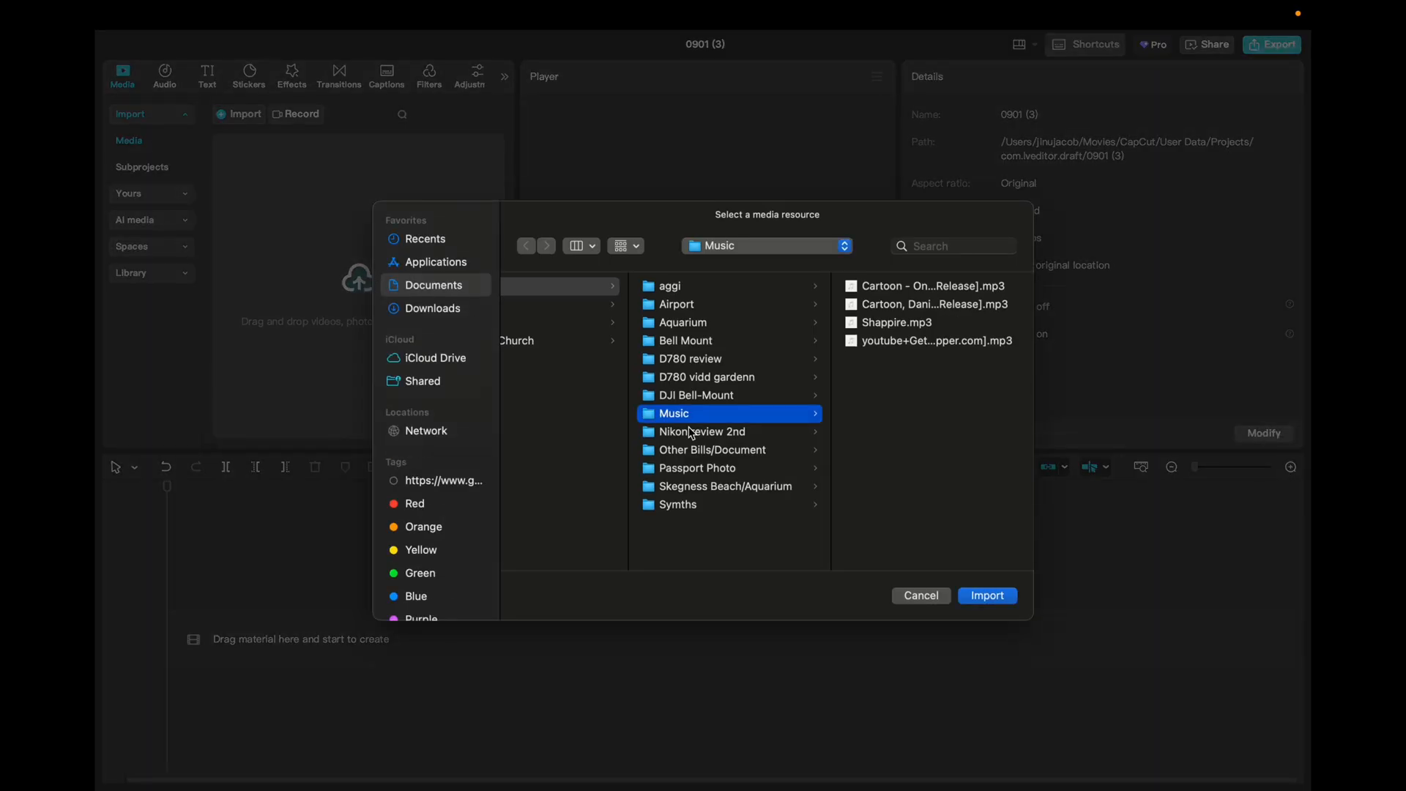
Import all video clips from the Aquarium folder inside Documents > Files into the project
scroll(691, 432, left, 3)
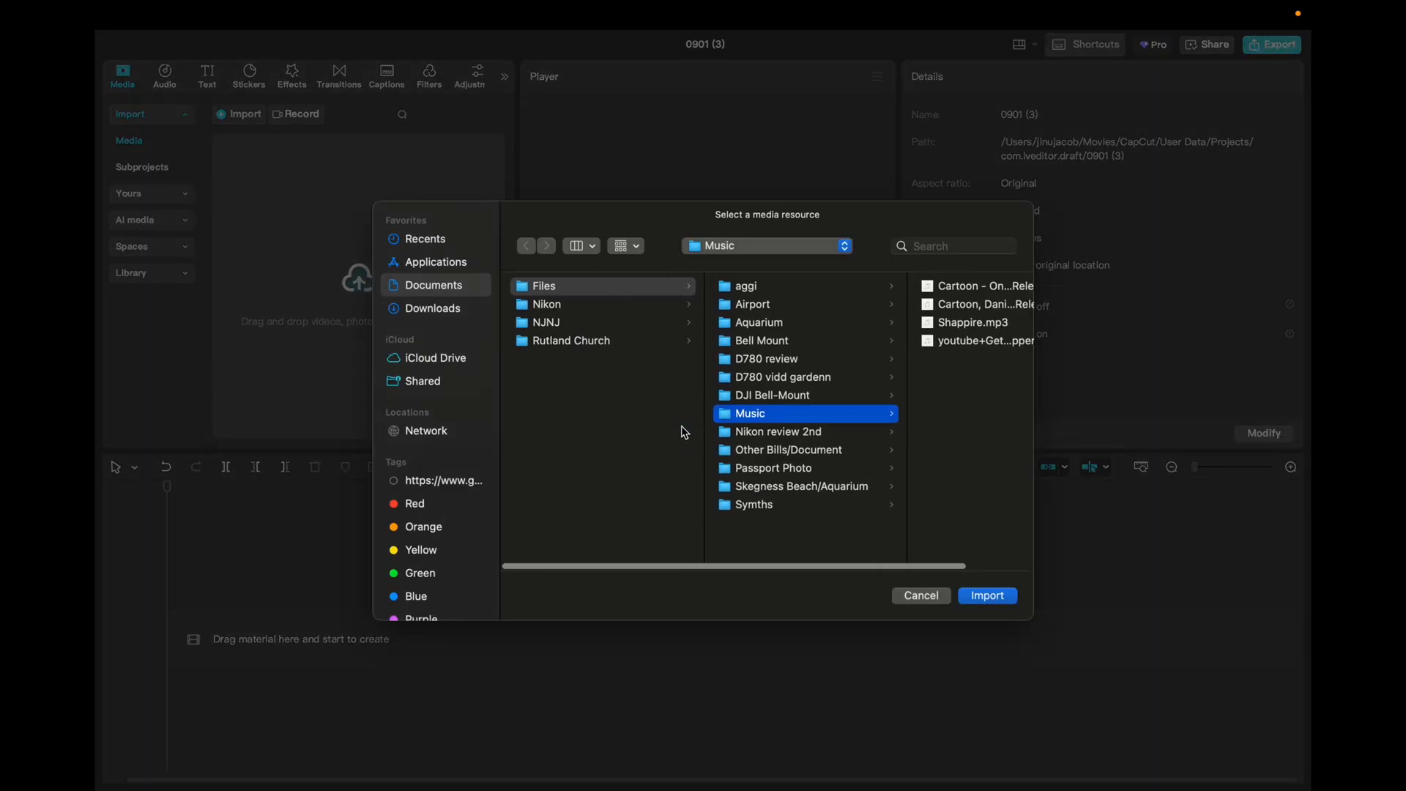
click(441, 291)
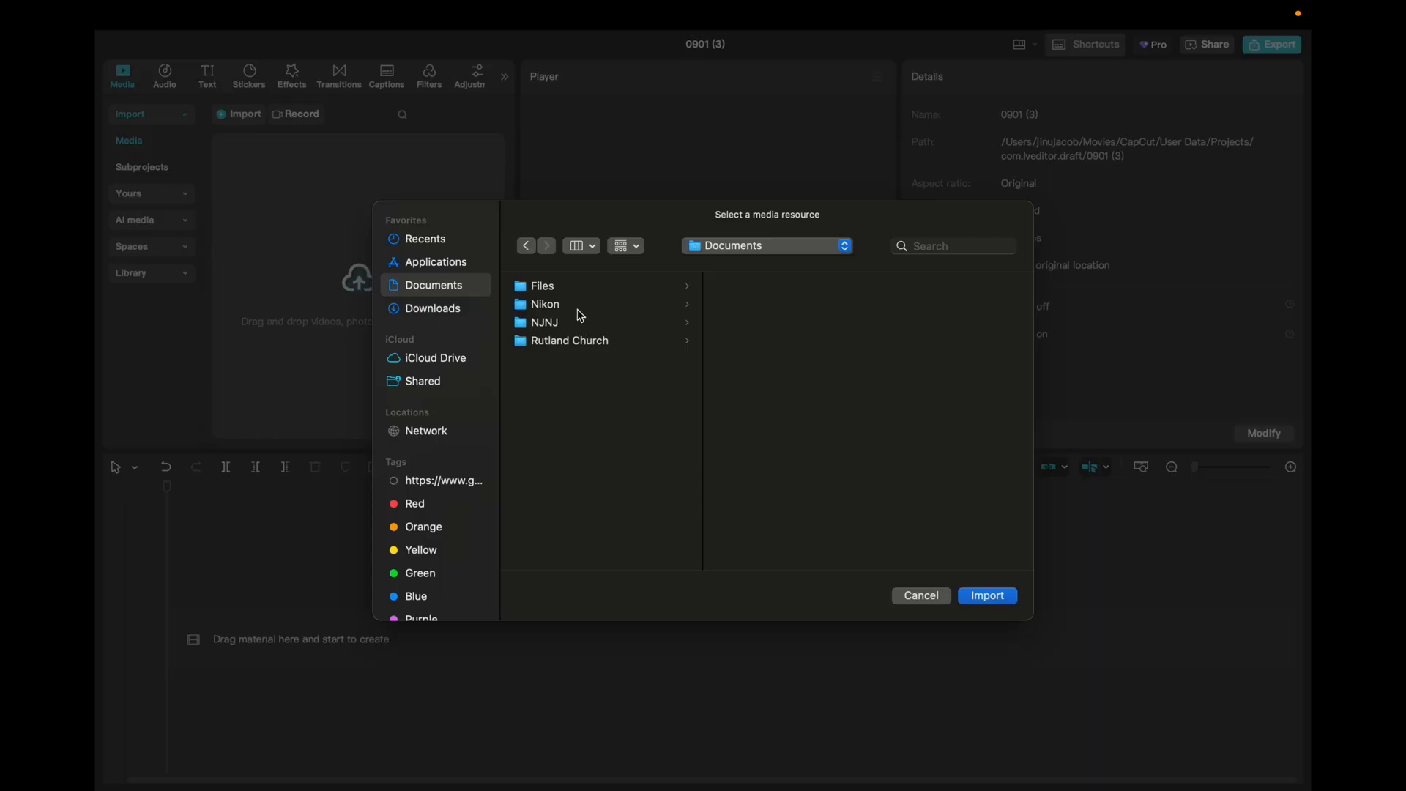
click(583, 291)
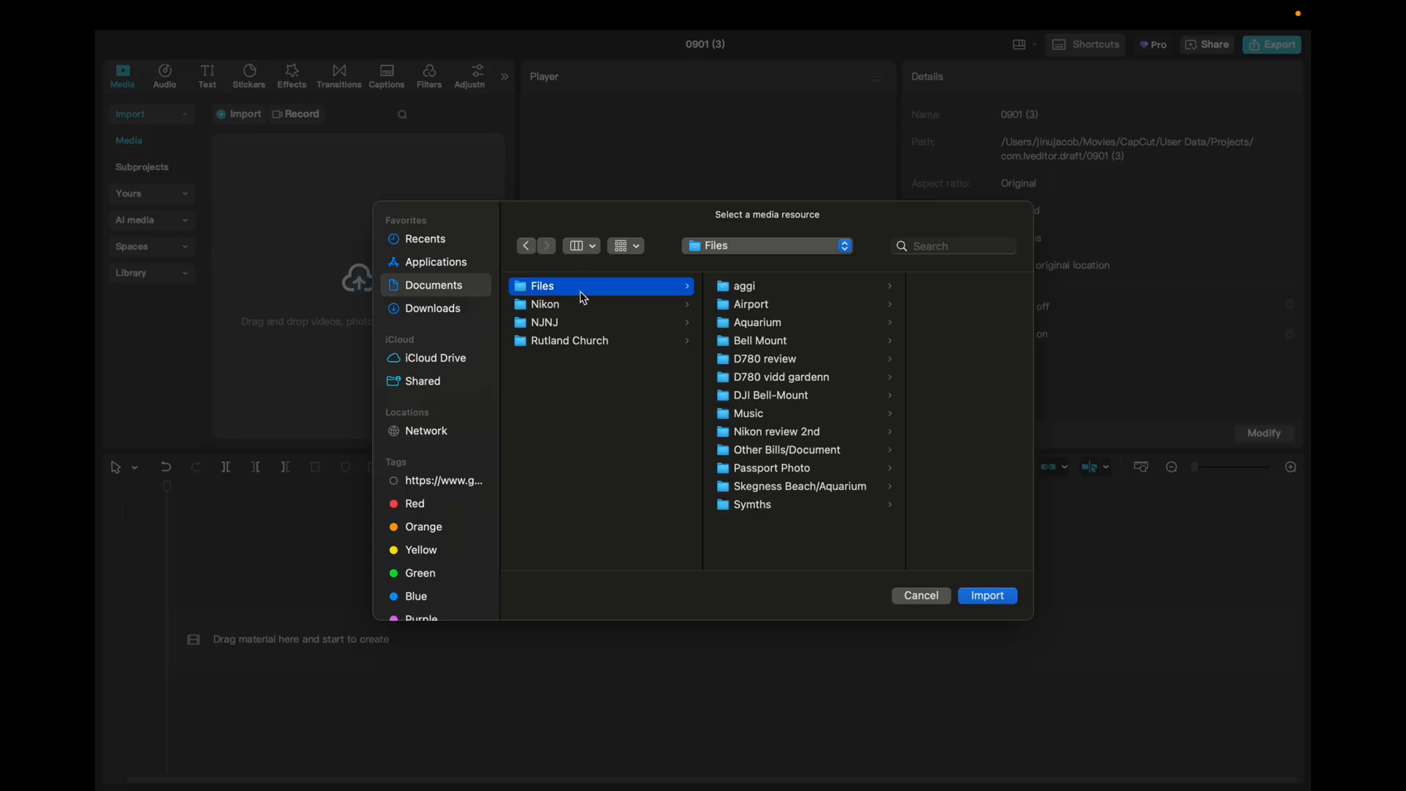
click(775, 322)
drag(924, 293, 810, 623)
click(992, 596)
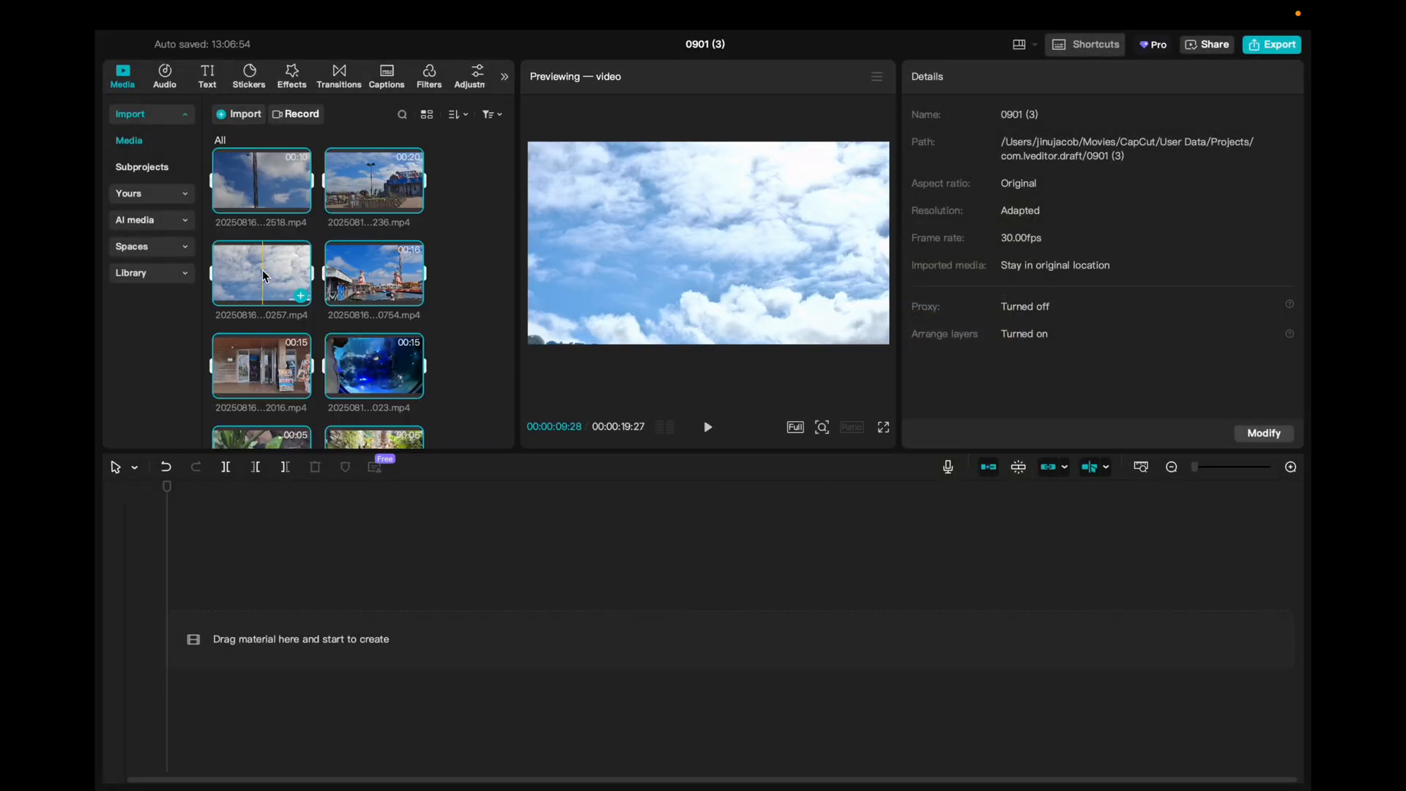
Place all the imported clips one after another on the main timeline track
drag(264, 275, 261, 621)
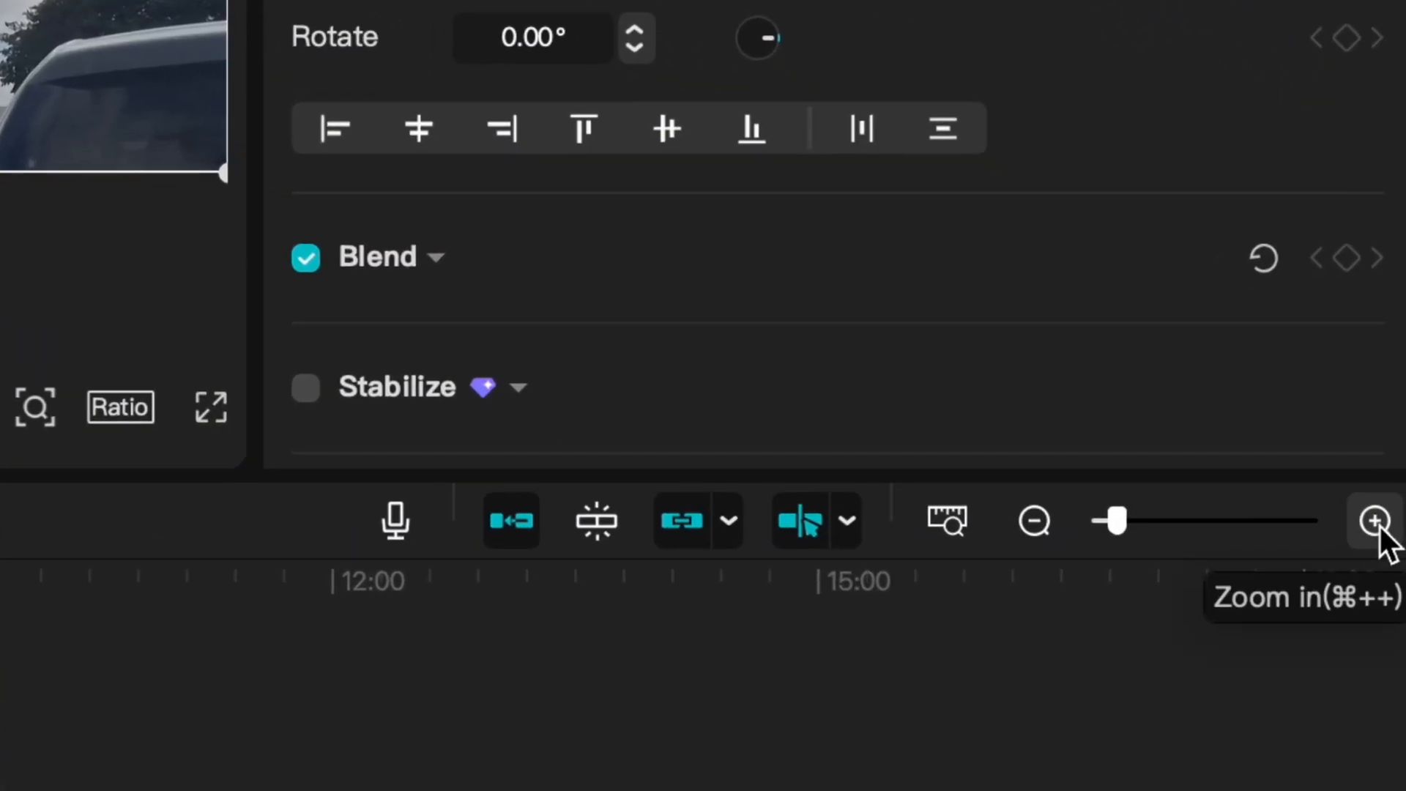
click(1374, 521)
click(1376, 523)
click(1376, 523)
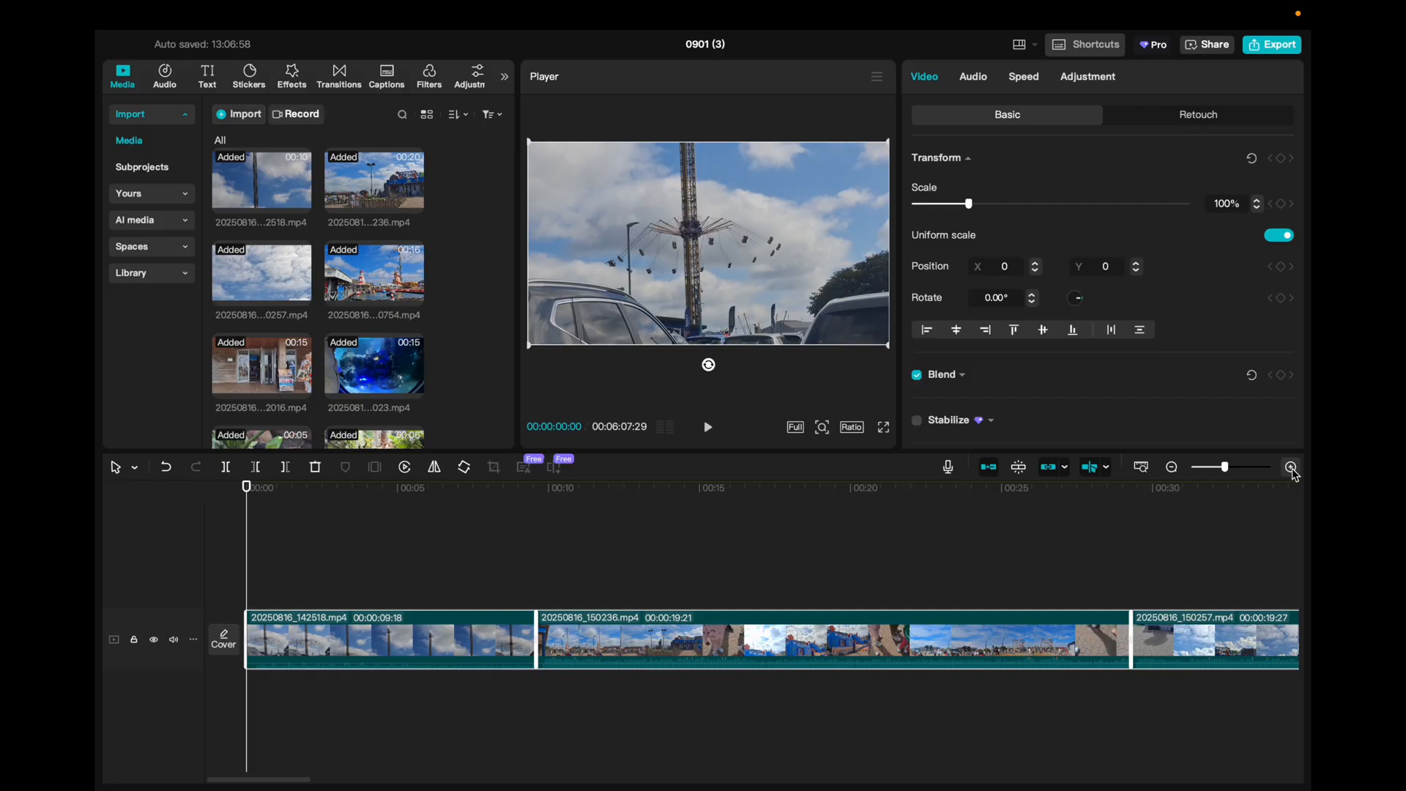
Mute all clips on the timeline together by lowering their volume to -∞ dB
click(367, 565)
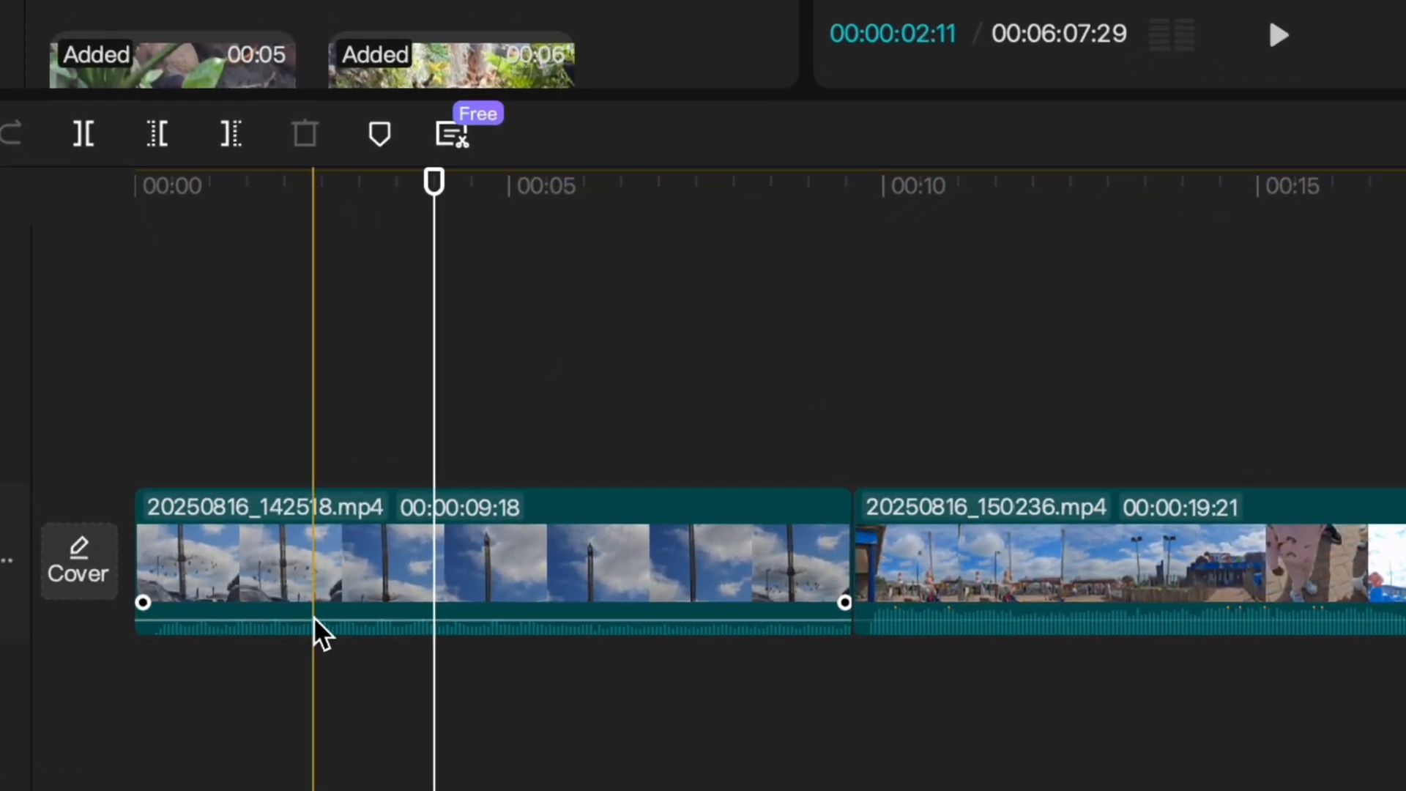
scroll(313, 624, up, 3)
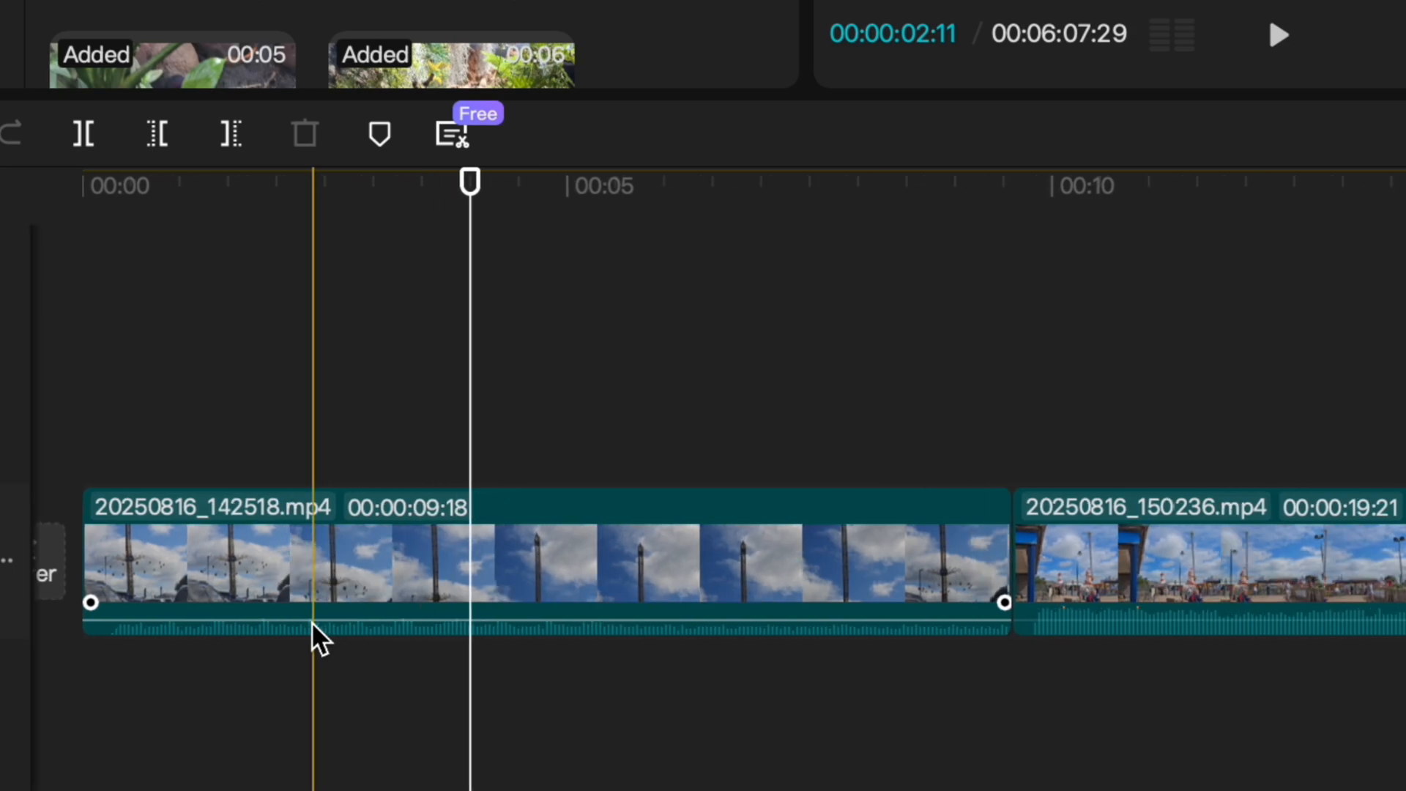
drag(319, 621, 408, 762)
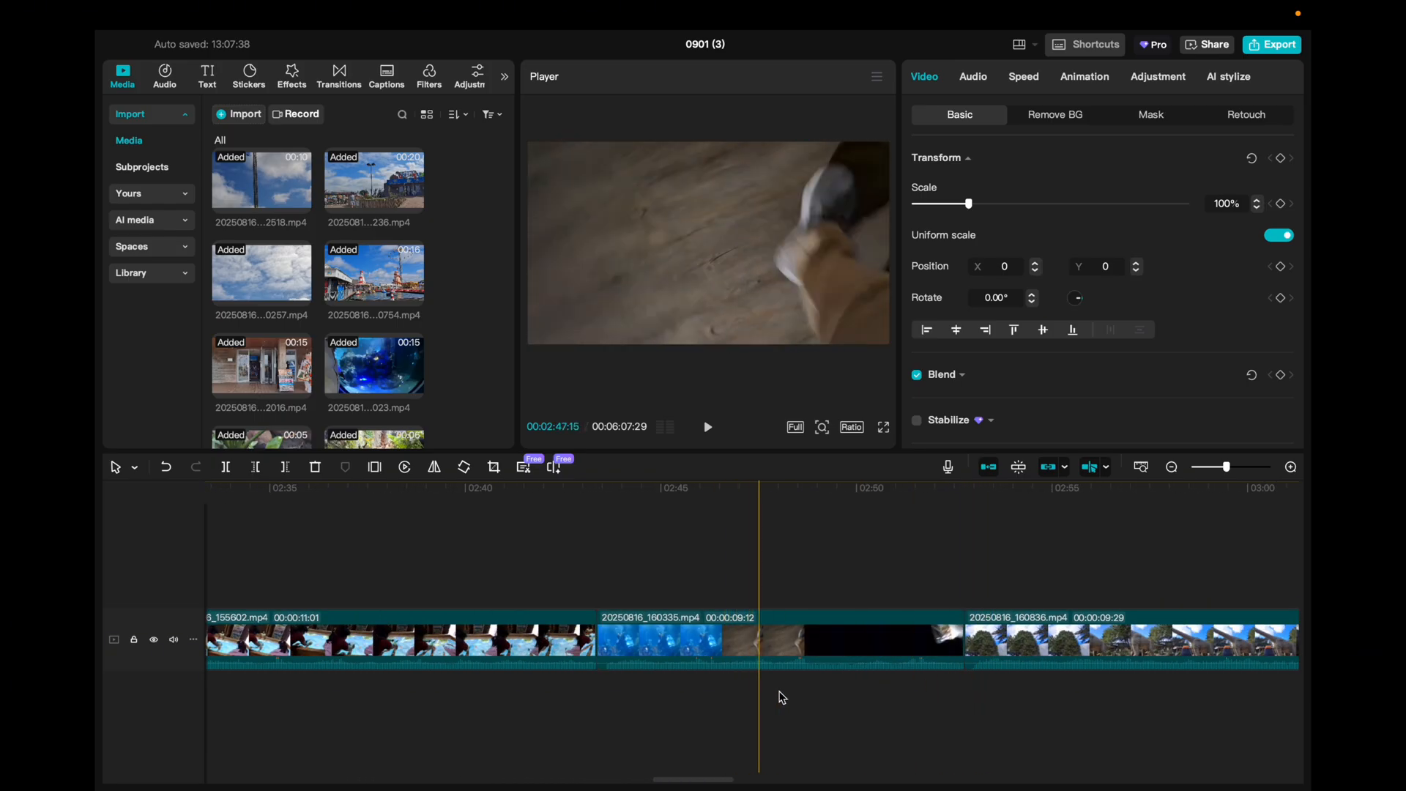
scroll(856, 645, down, 2)
scroll(857, 644, down, 5)
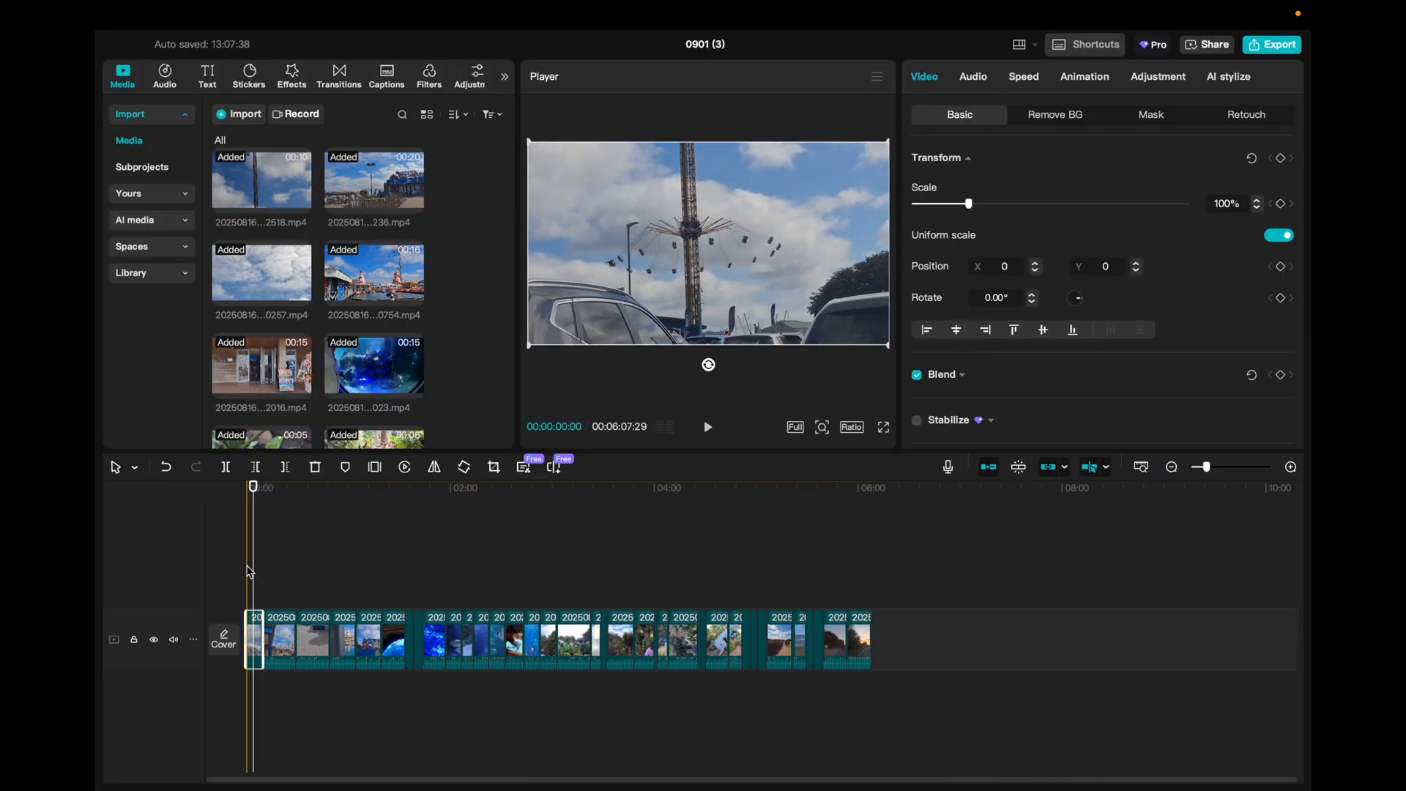
drag(251, 575, 919, 692)
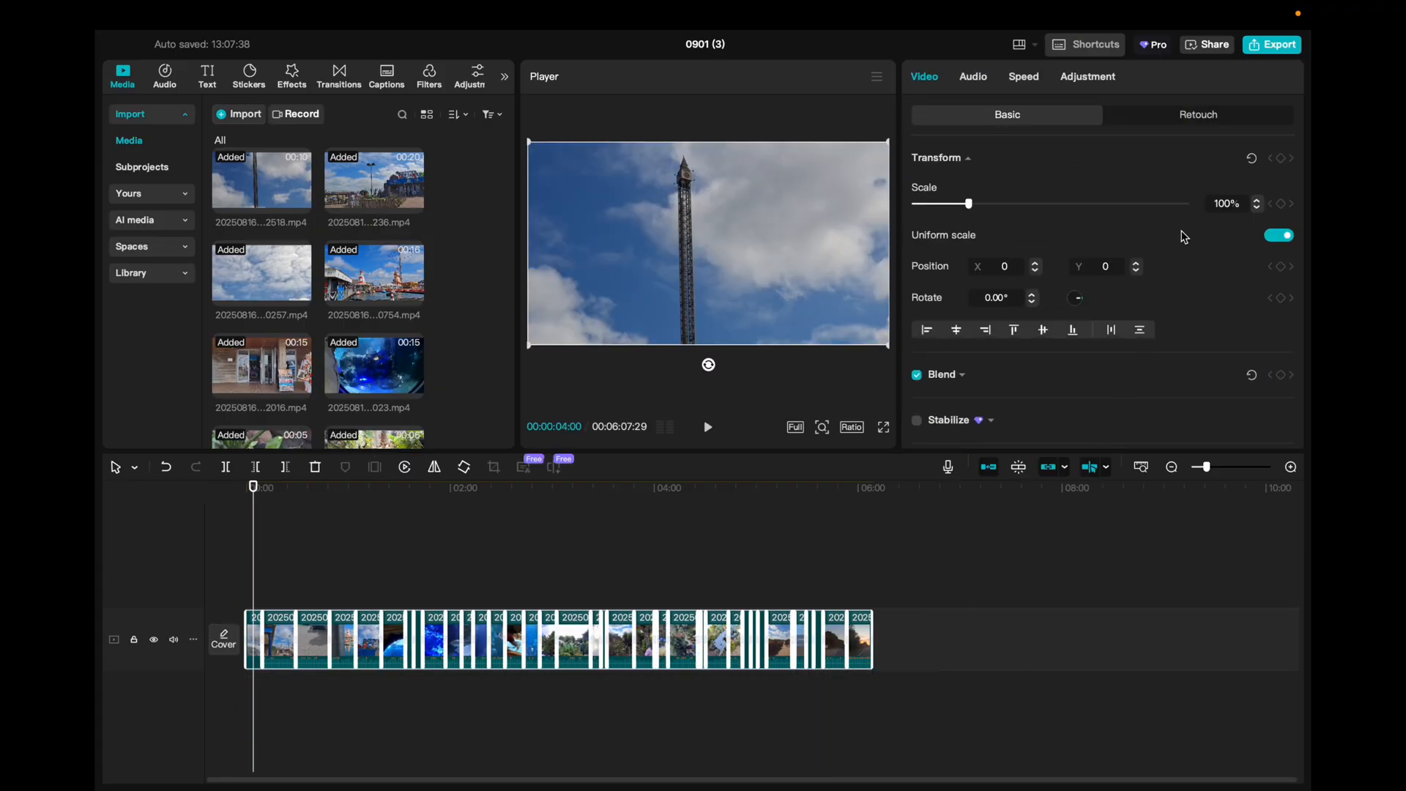
click(975, 78)
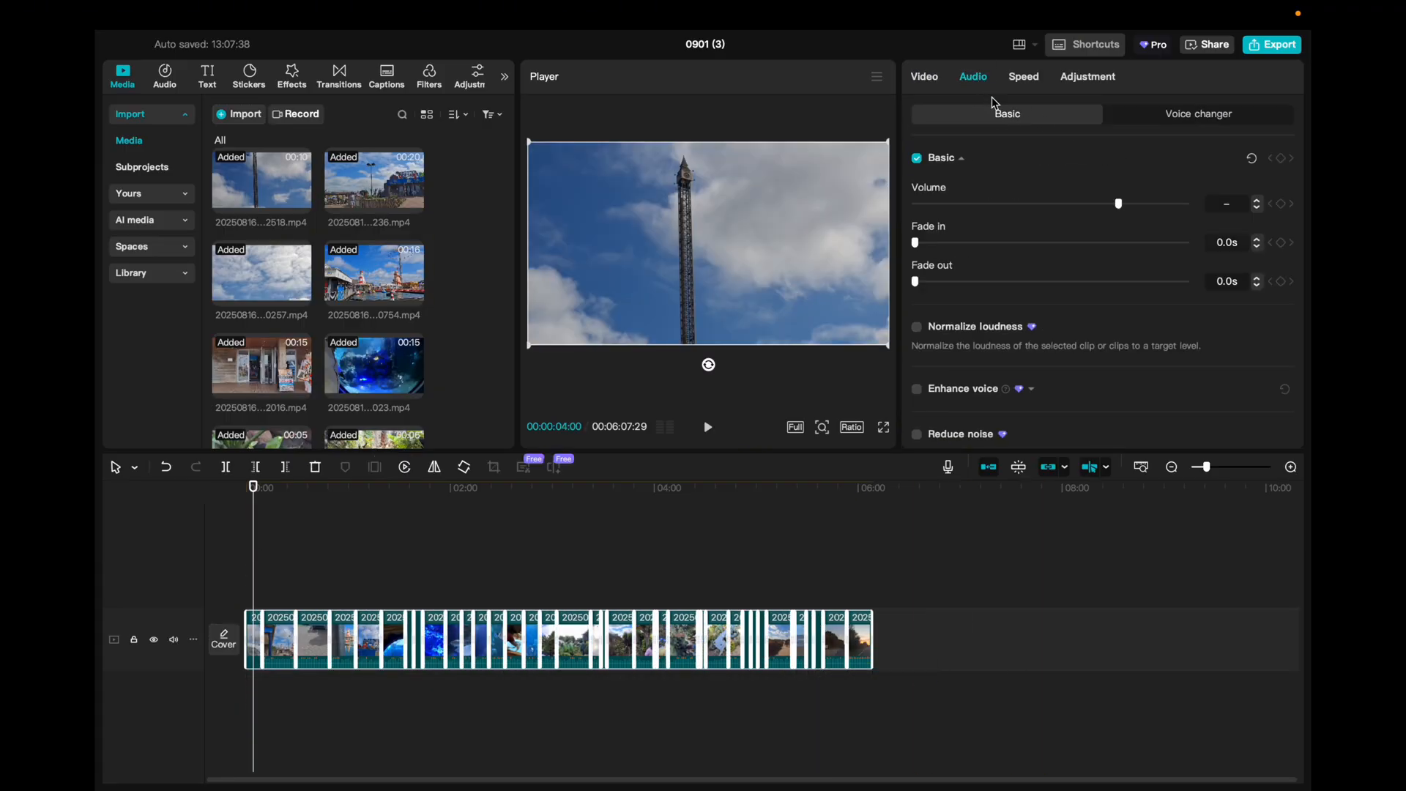
drag(1115, 206, 963, 208)
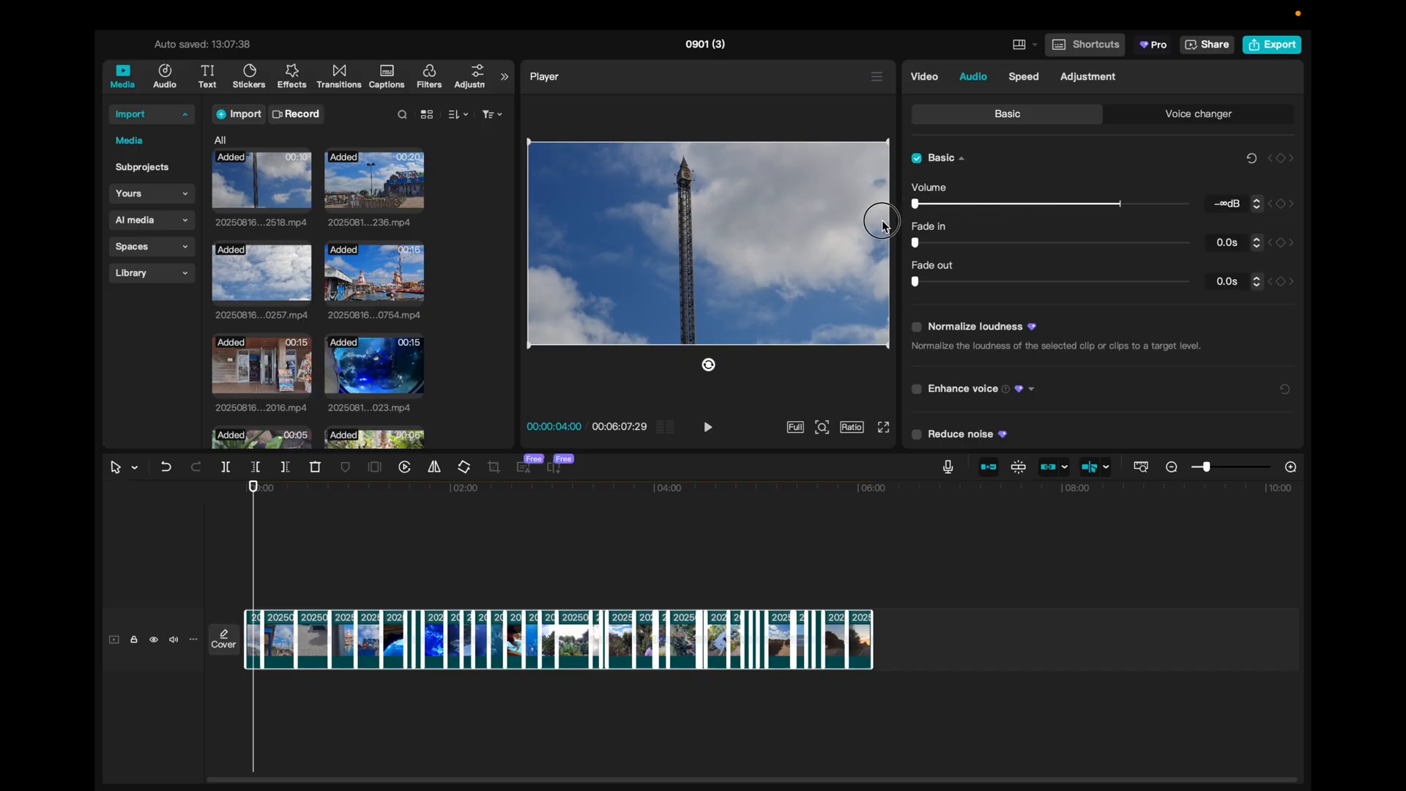
click(669, 540)
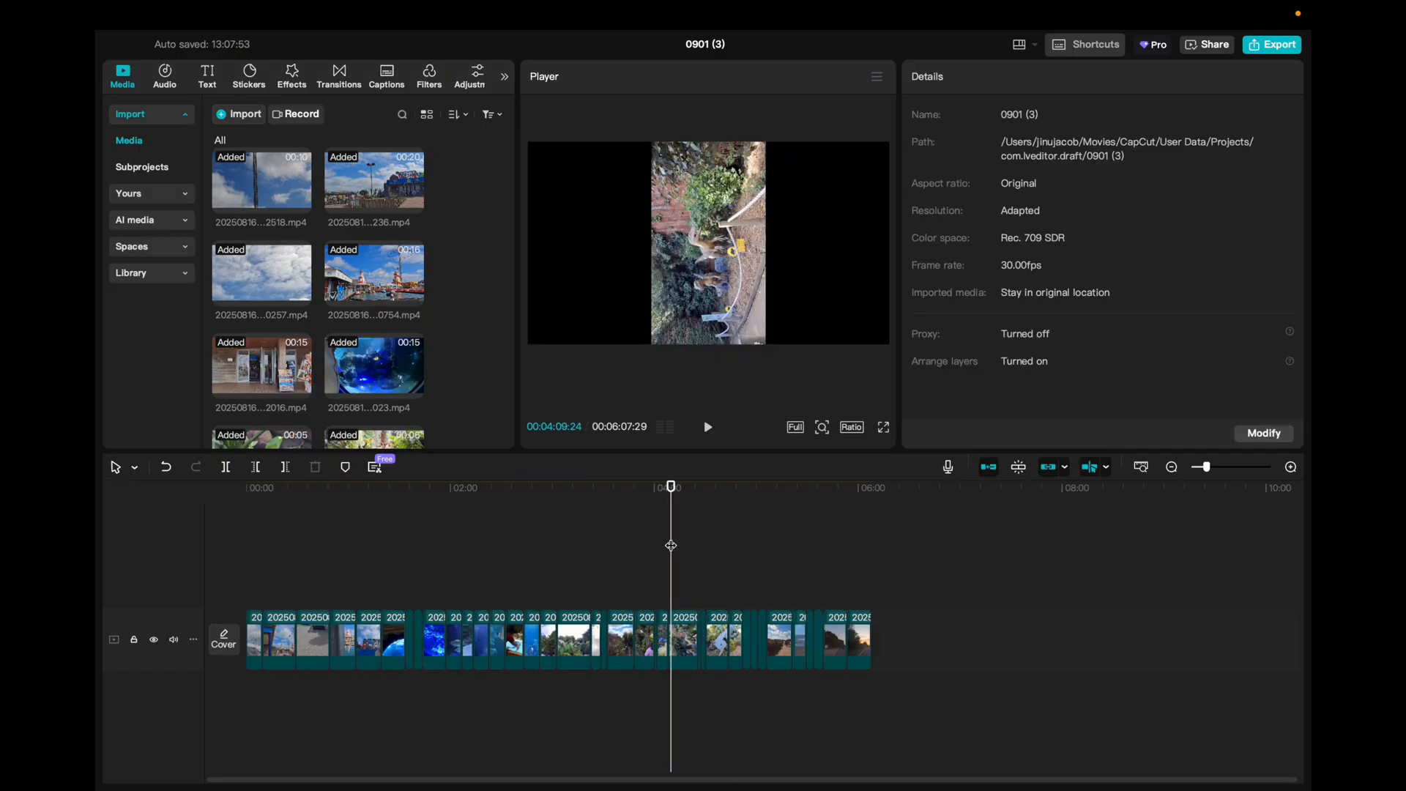
Apply the Fade In entrance animation to the first clip on the timeline
scroll(671, 539, up, 3)
scroll(561, 646, left, 5)
click(209, 569)
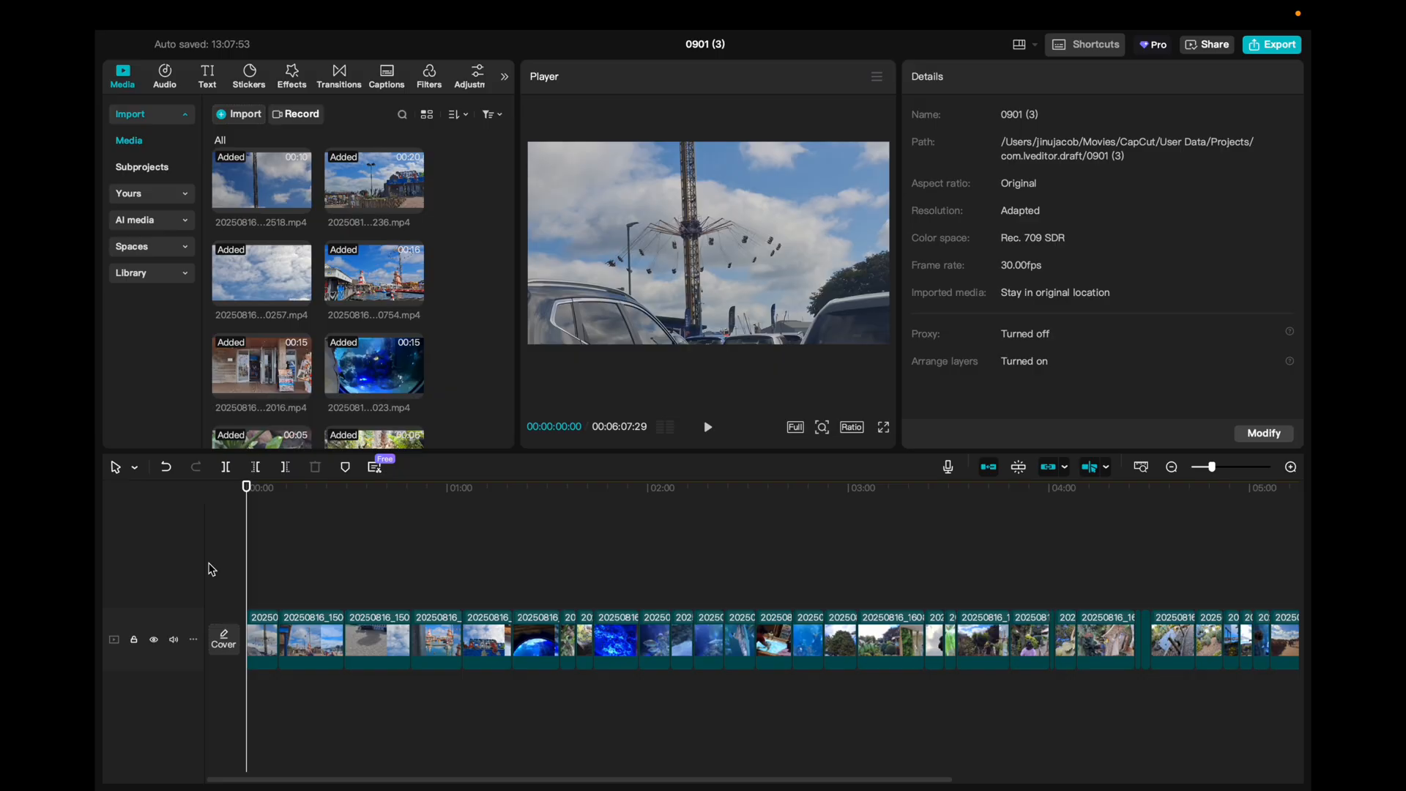
scroll(264, 637, up, 3)
click(279, 633)
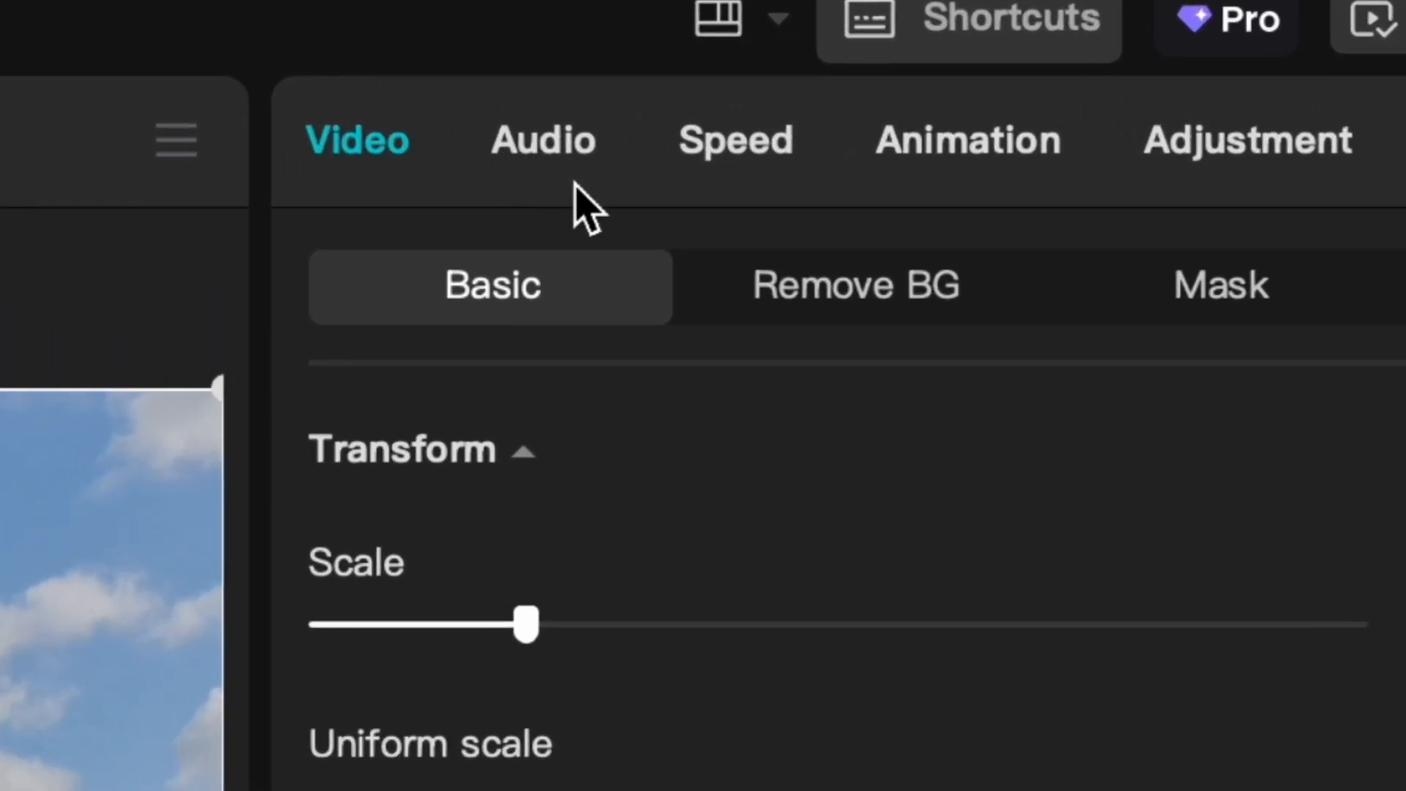
click(965, 176)
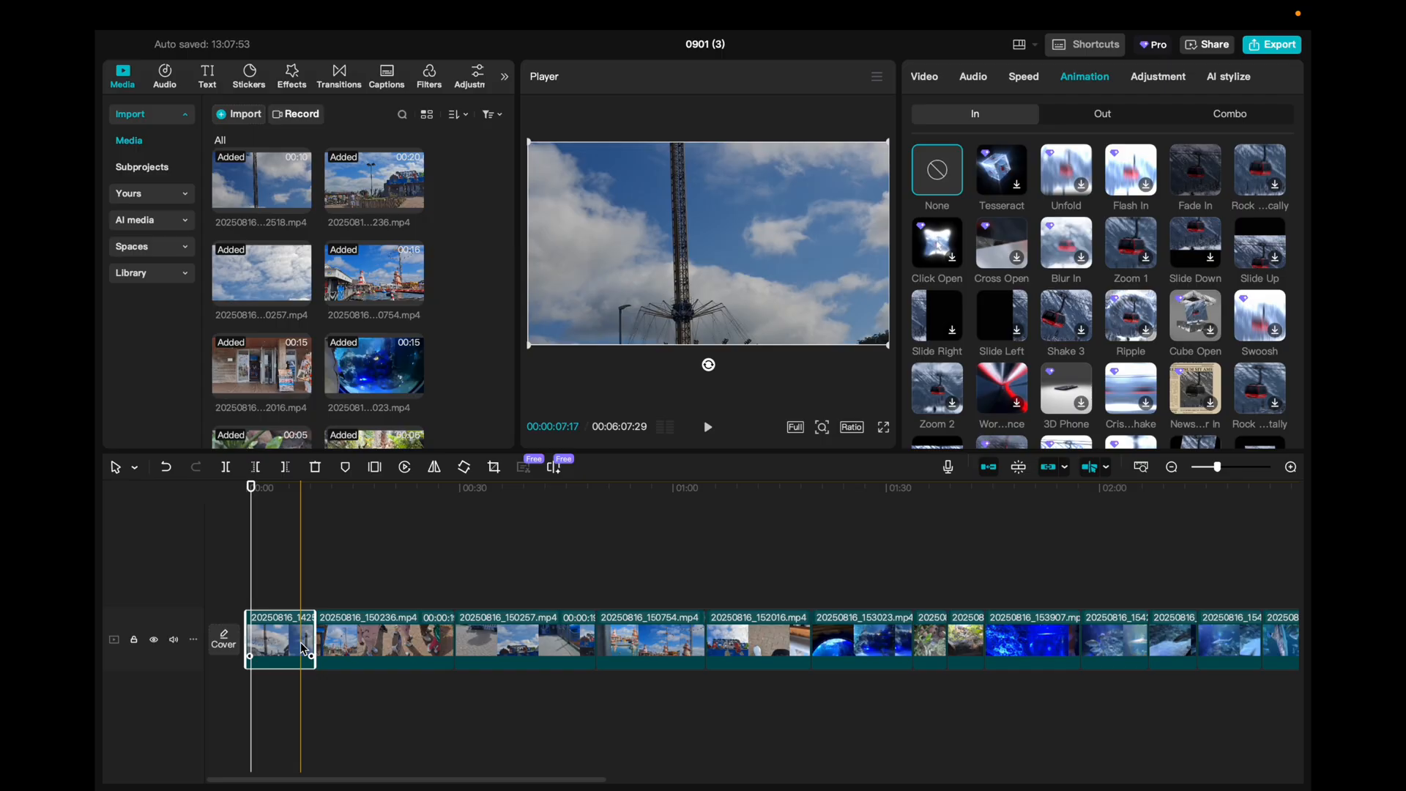
click(1196, 182)
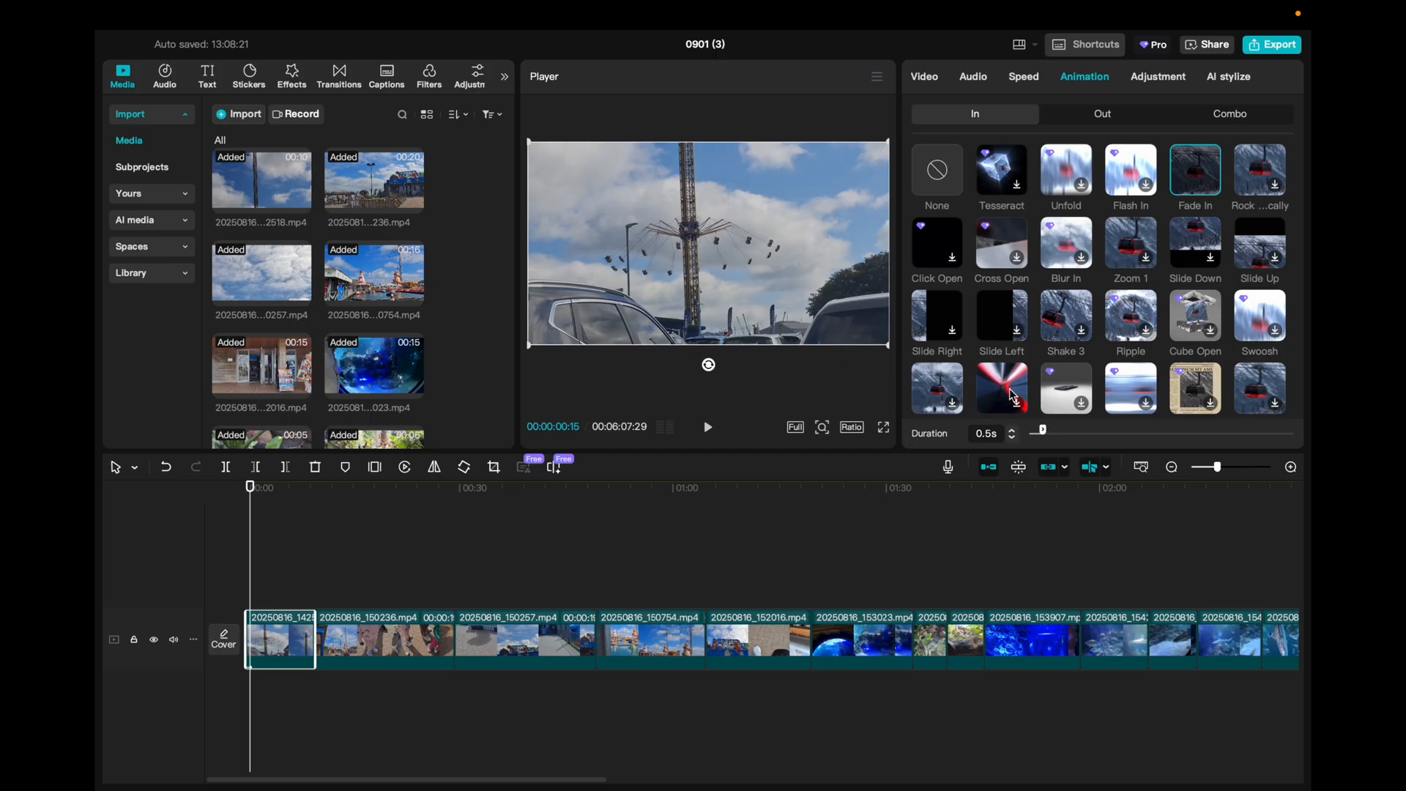
Set the first clip's Fade In duration to 1.7 s and preview the result
click(1012, 430)
click(1013, 431)
click(1012, 430)
click(1012, 430)
click(1013, 431)
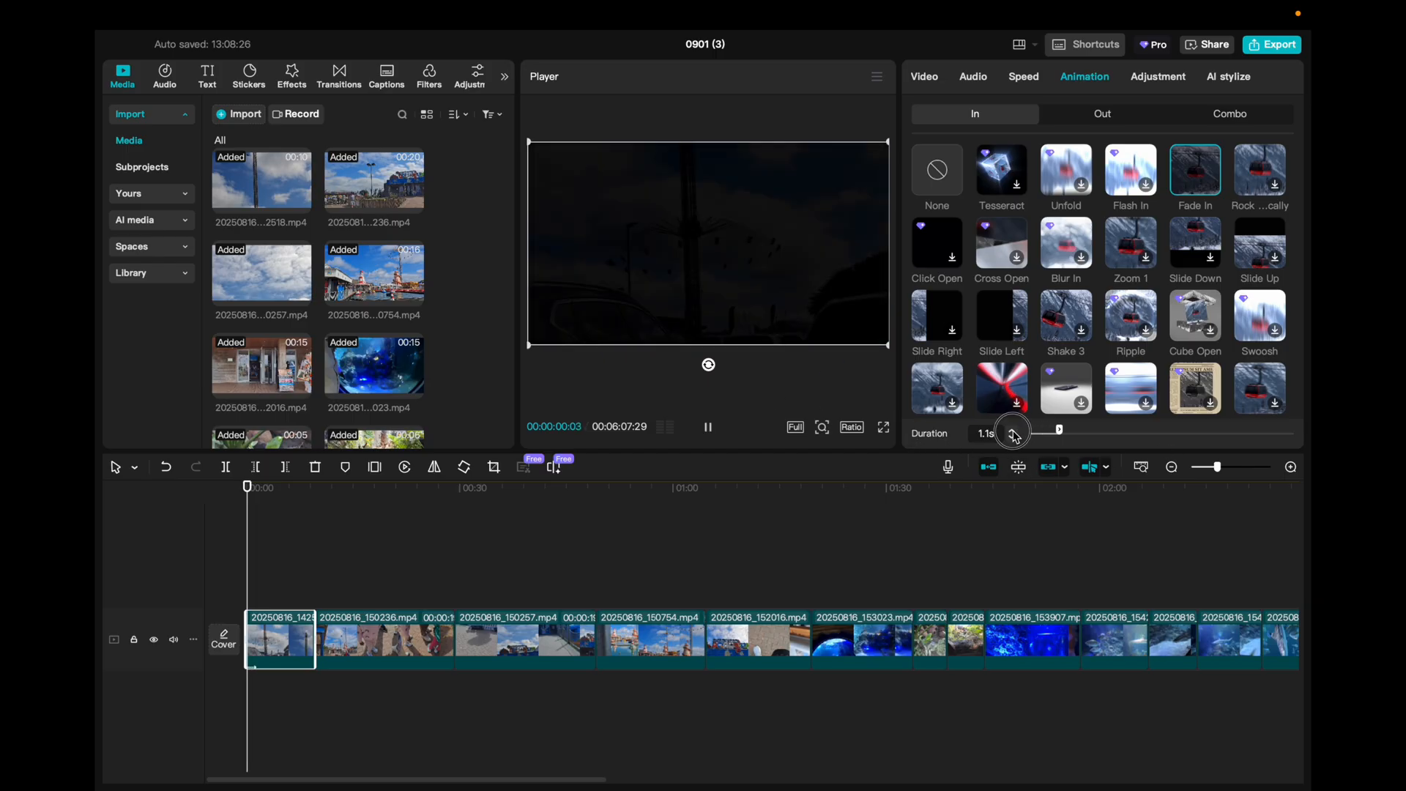
double_click(1013, 431)
click(1012, 431)
click(1012, 430)
click(1012, 430)
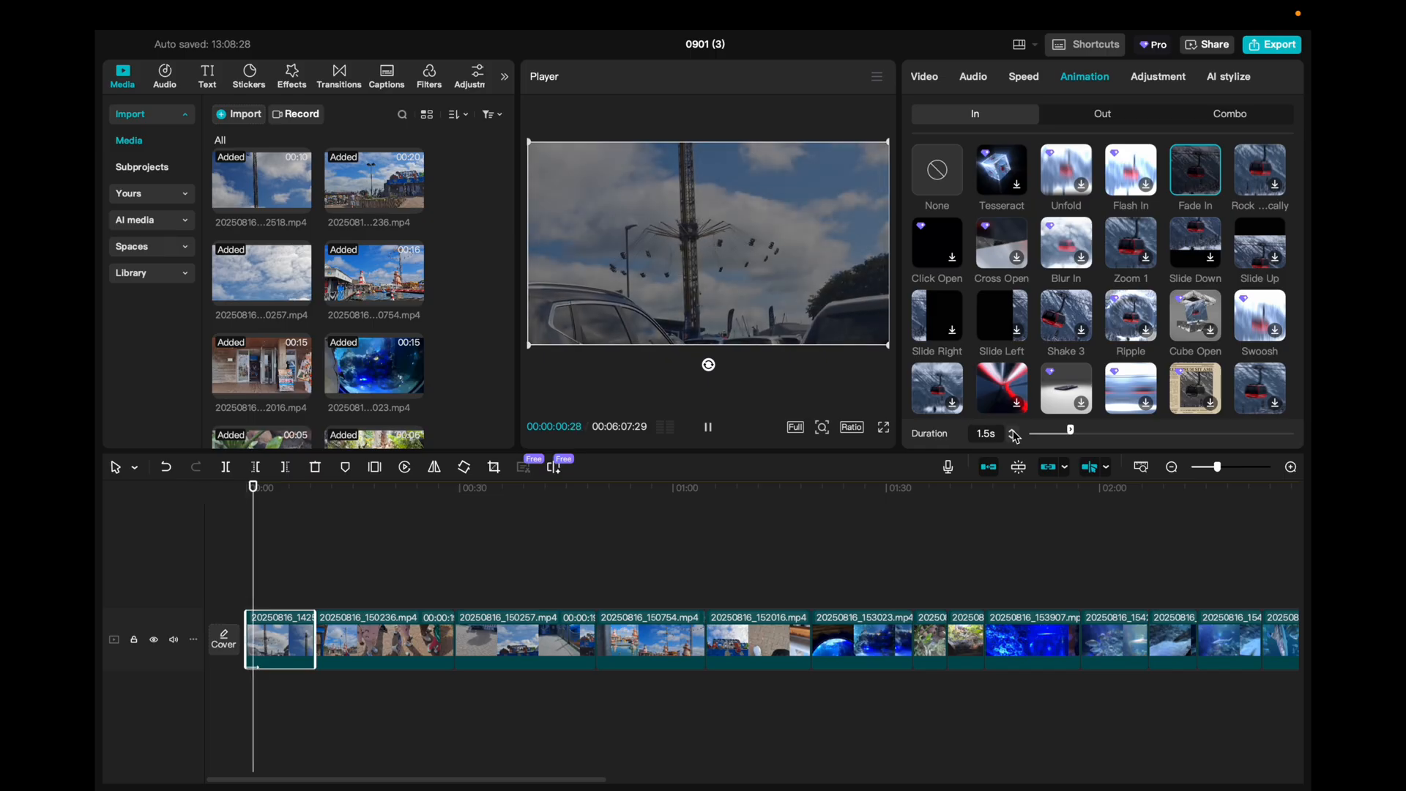
click(1013, 431)
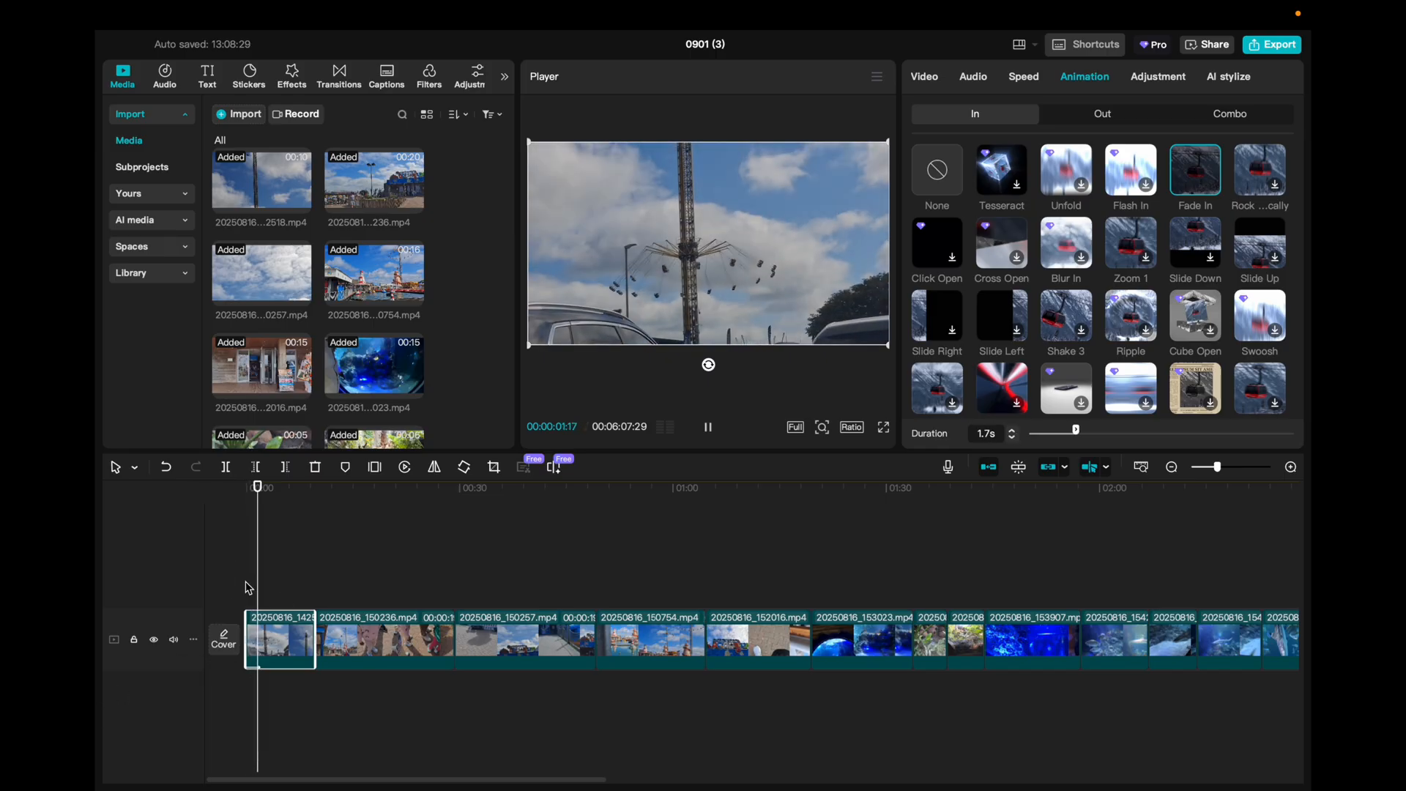
key(space)
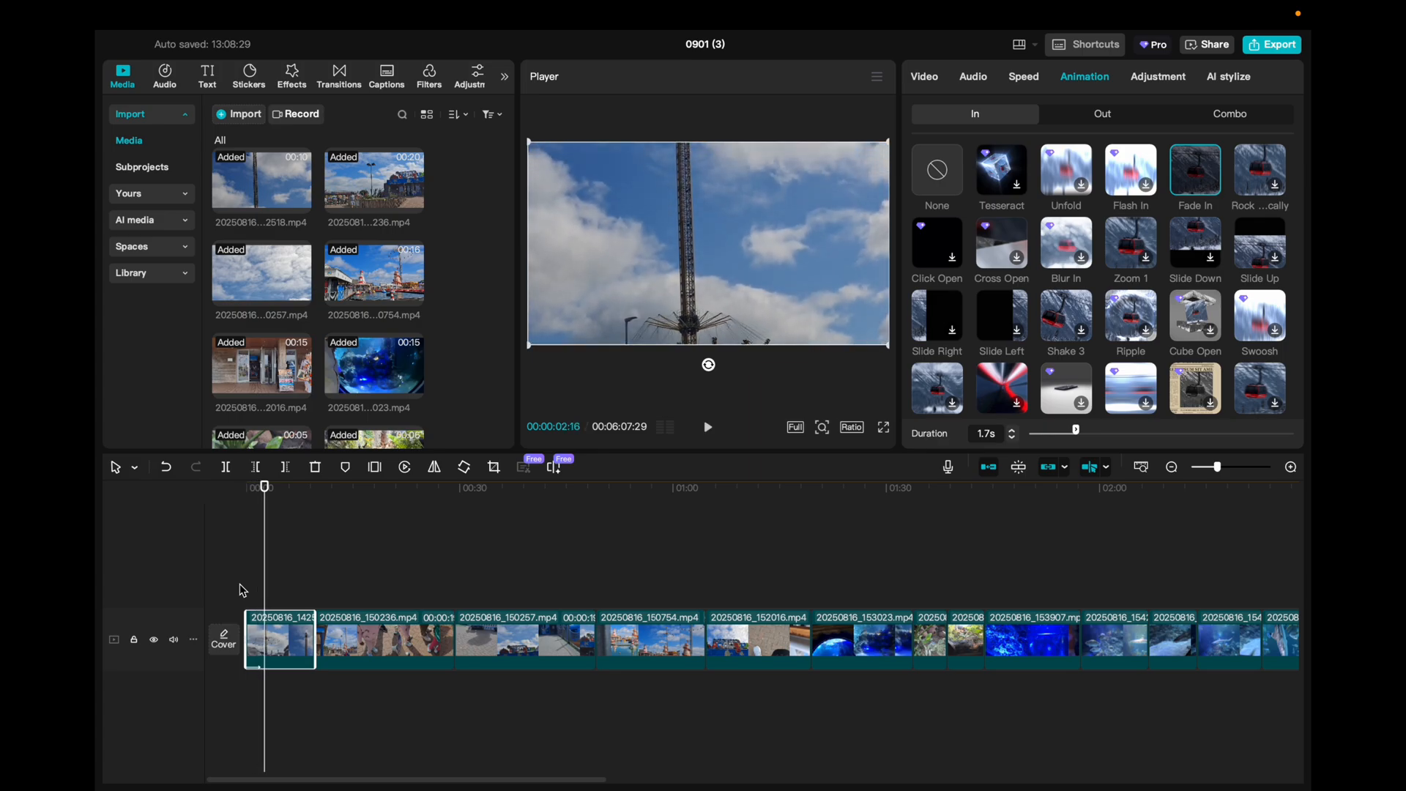
key(space)
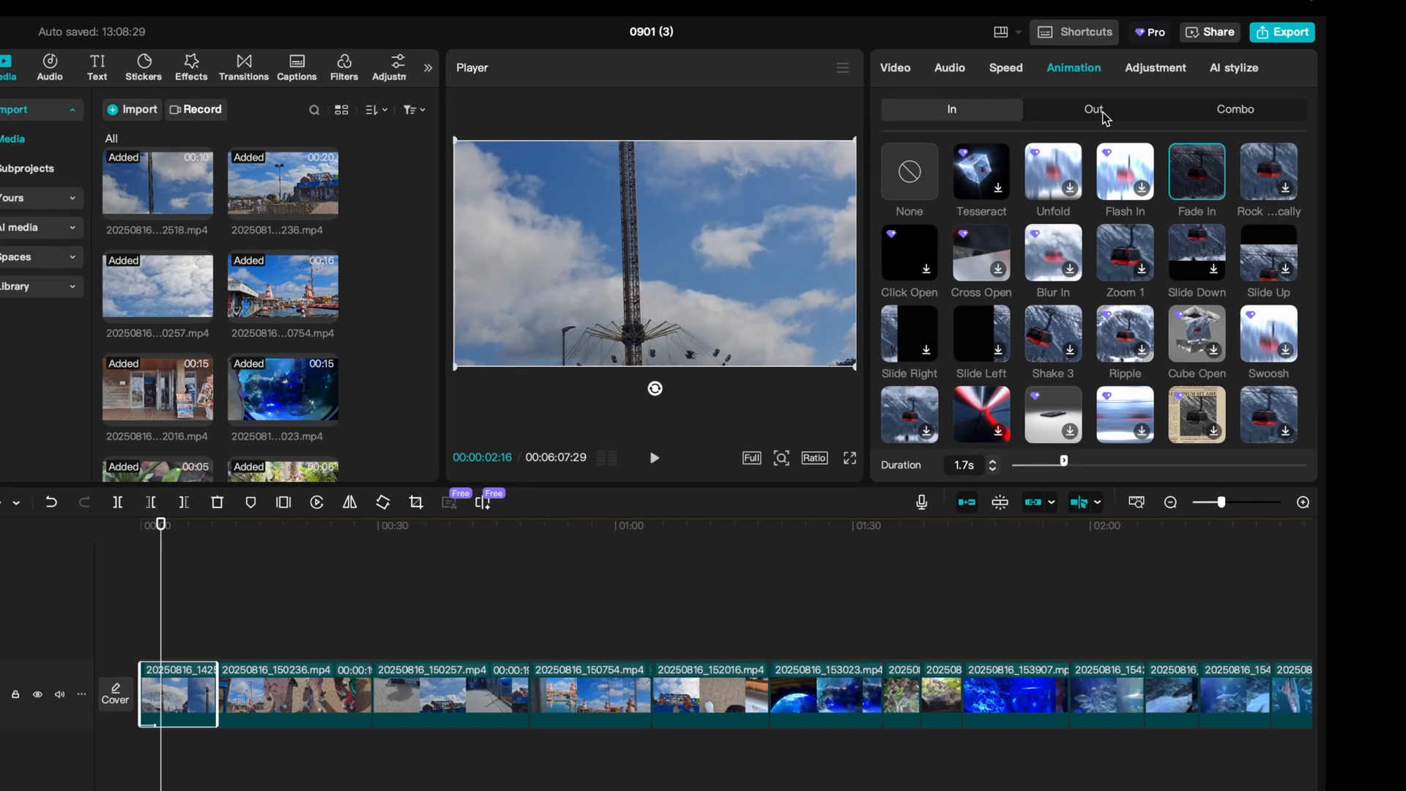
Apply the Fade Out exit animation to the first clip and set its duration to 1.7 s
click(1104, 114)
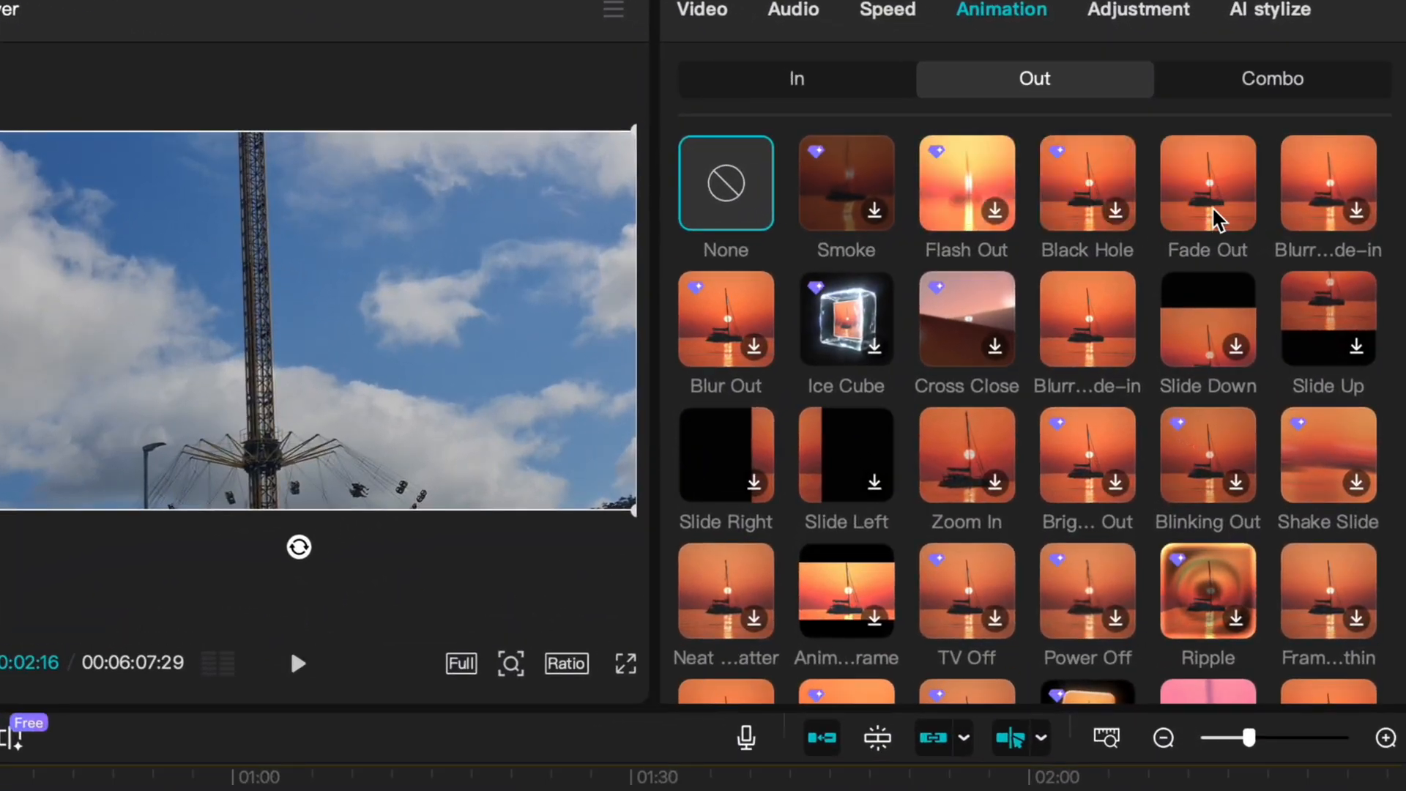
scroll(932, 531, down, 2)
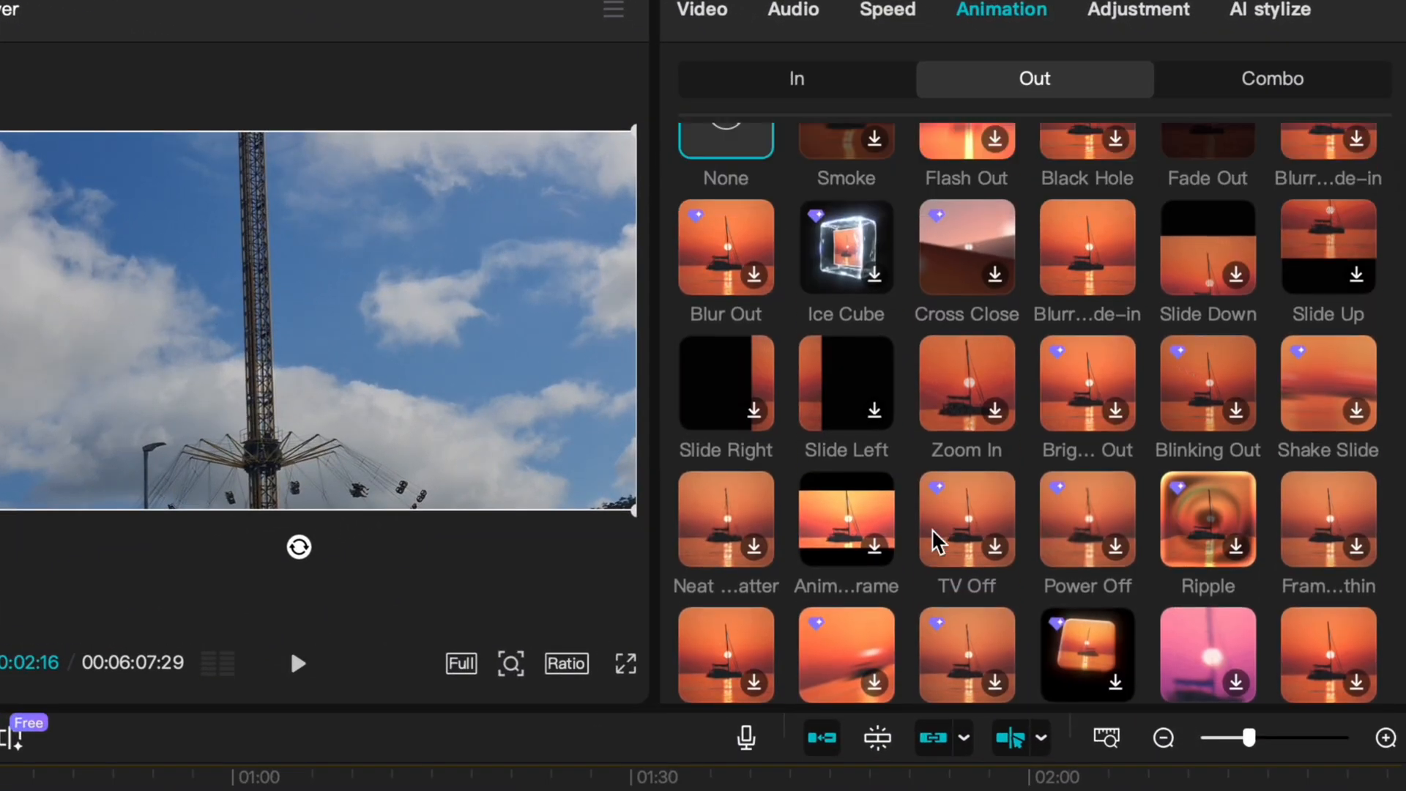
scroll(932, 531, up, 2)
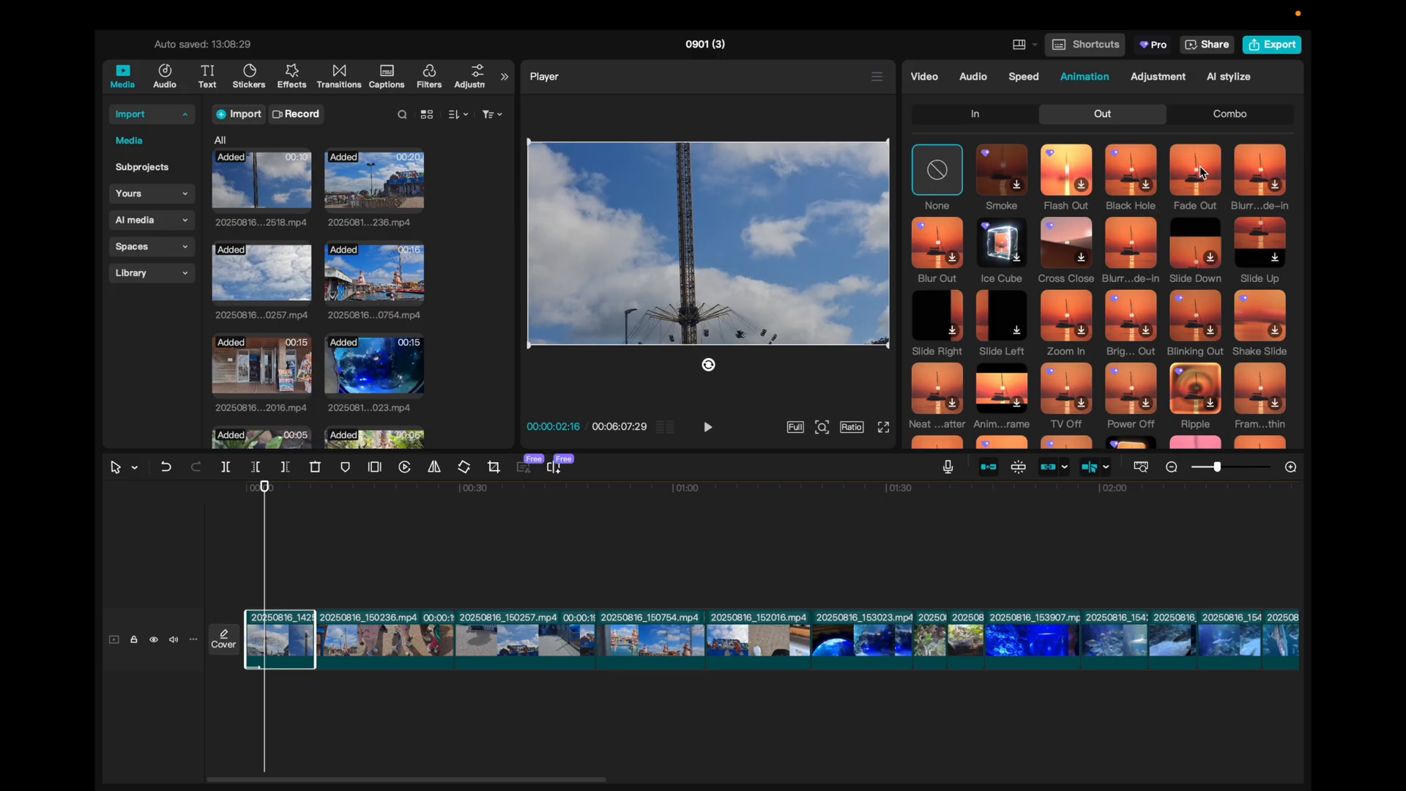
click(1202, 172)
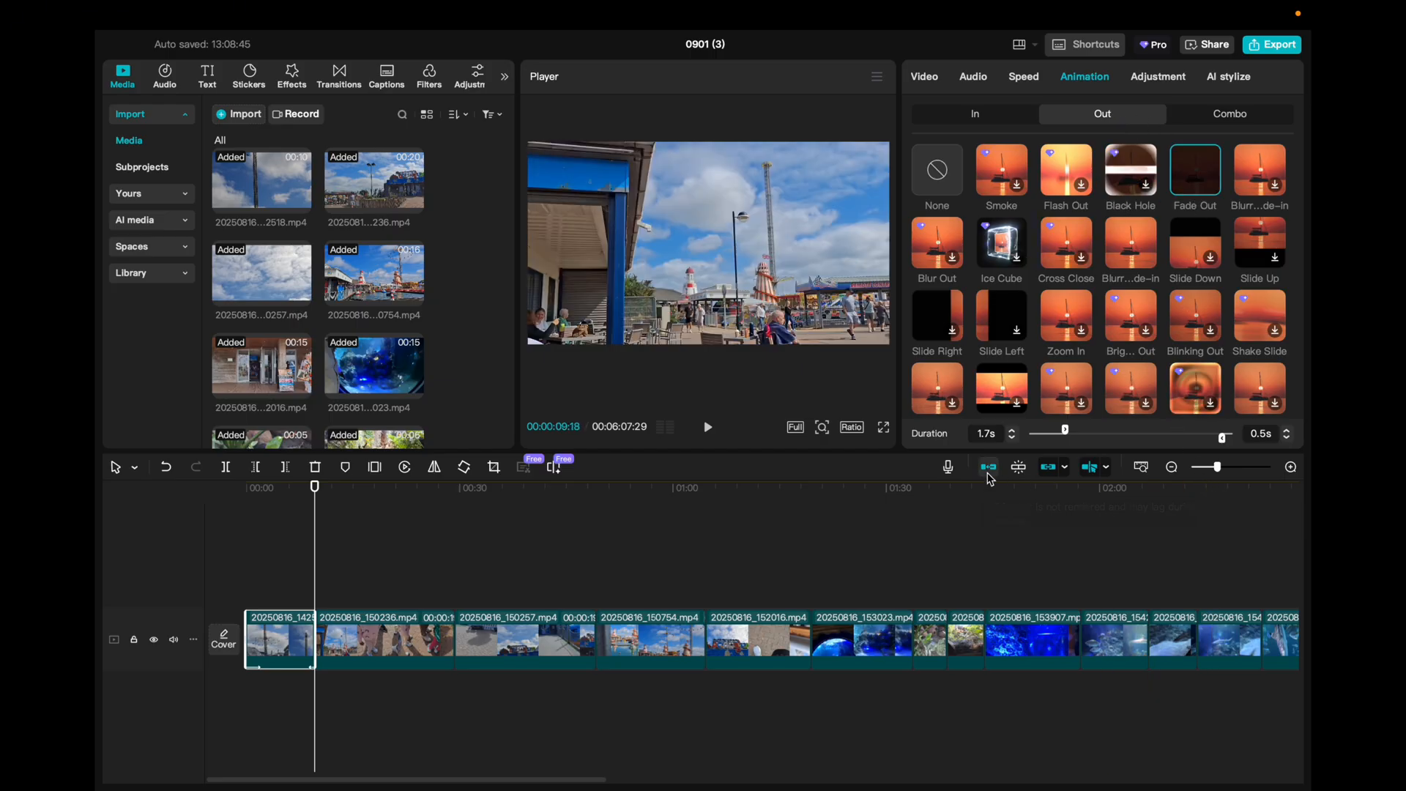
click(1288, 435)
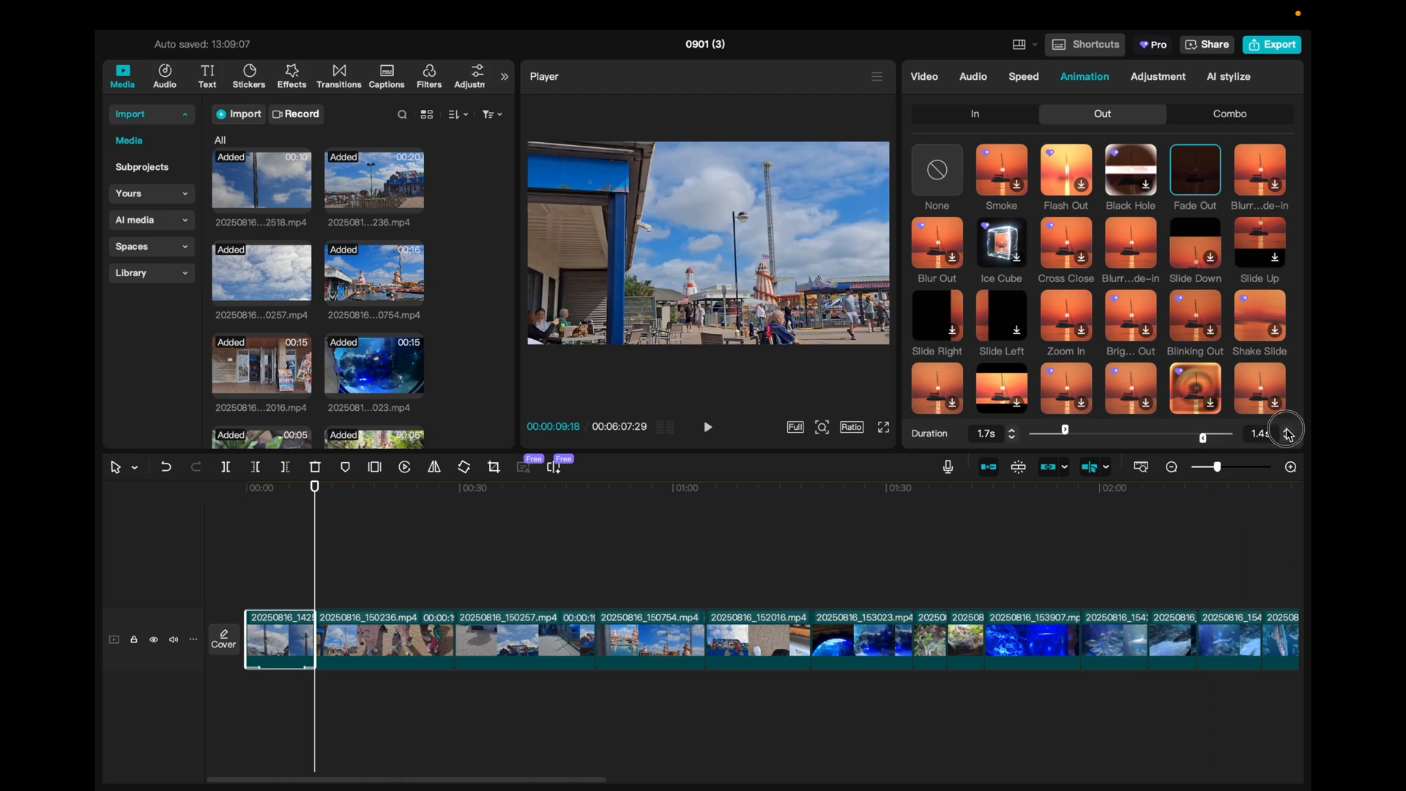
click(1289, 435)
click(1288, 435)
click(1289, 434)
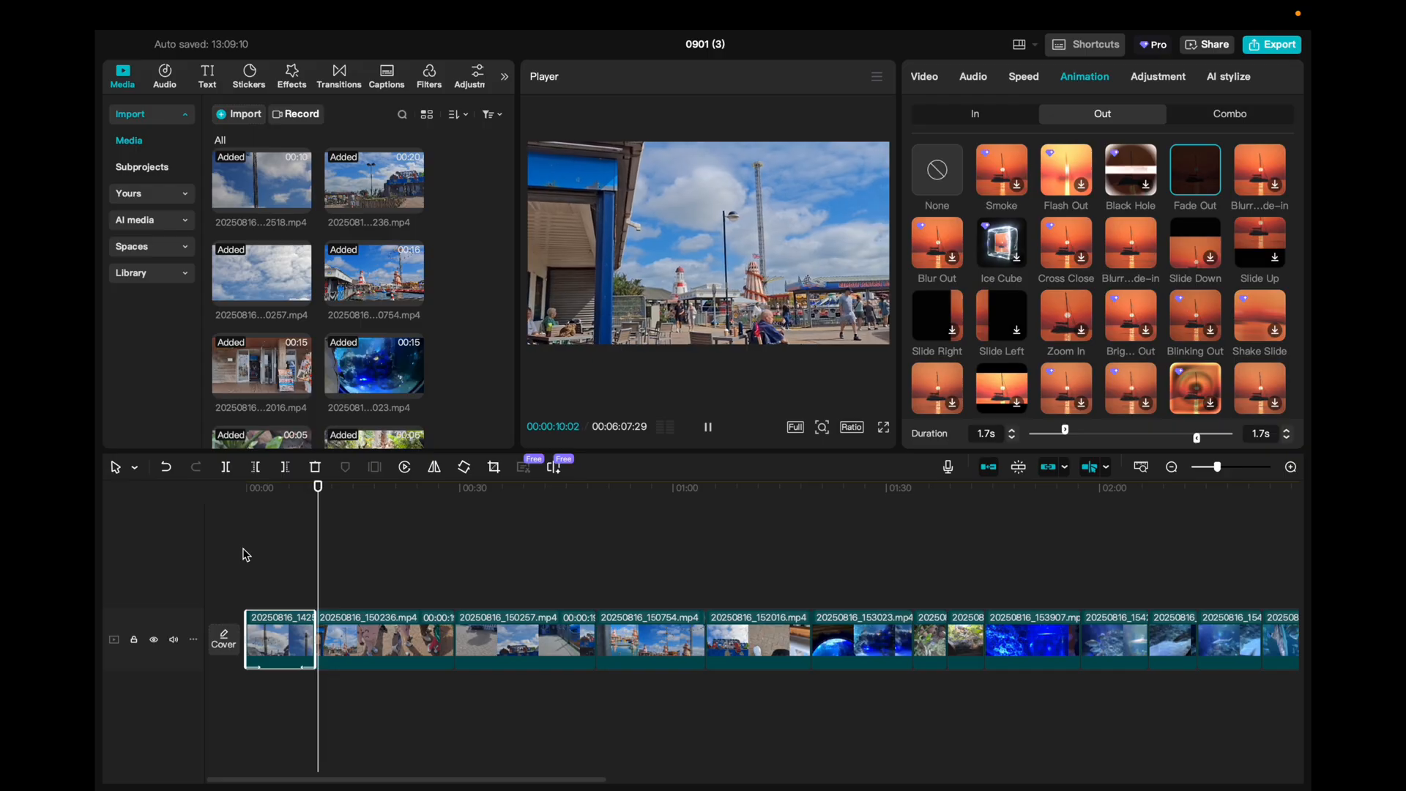
Play through the second clip, 20250816_150236.mp4, to find the cut point and split it at about 00:00:13:26
click(401, 578)
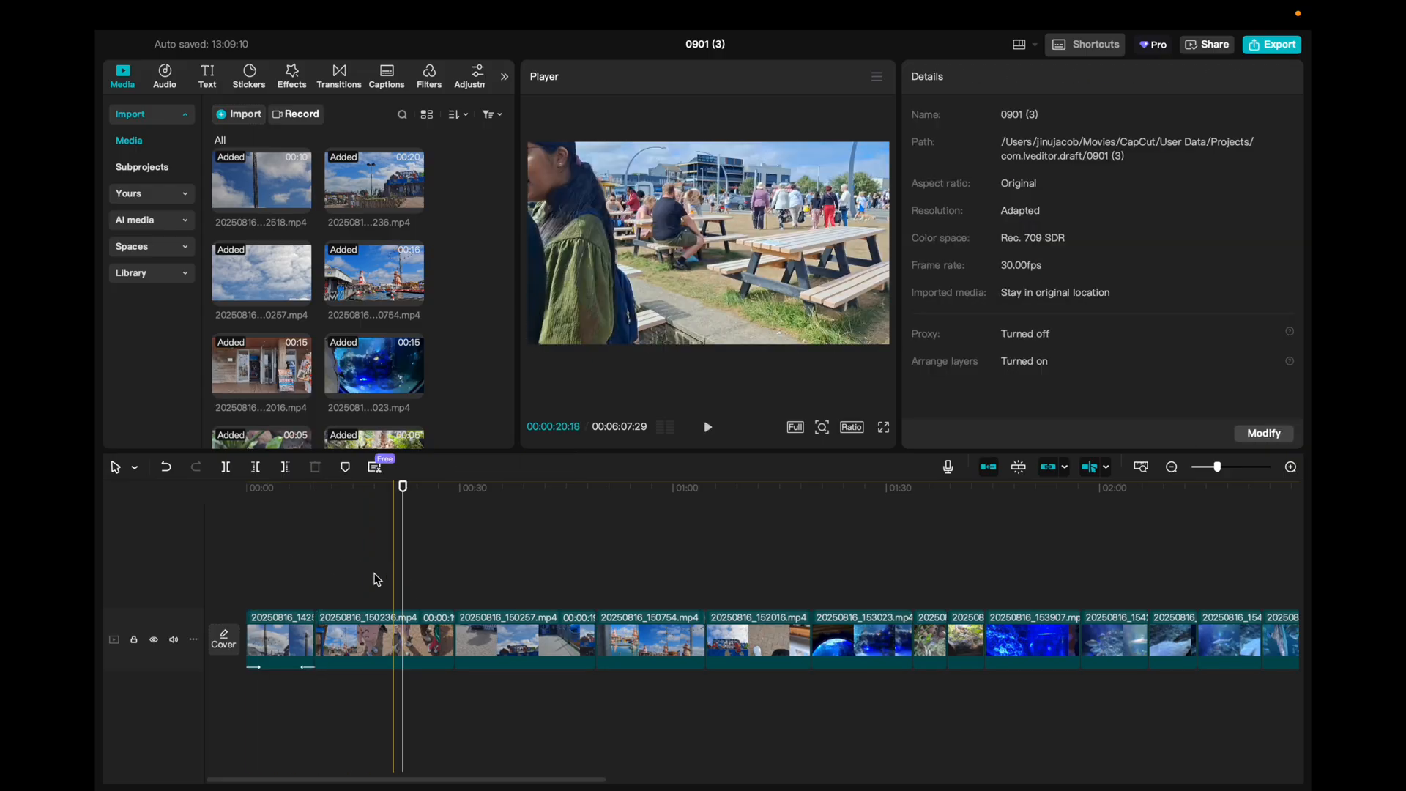
click(331, 578)
key(space)
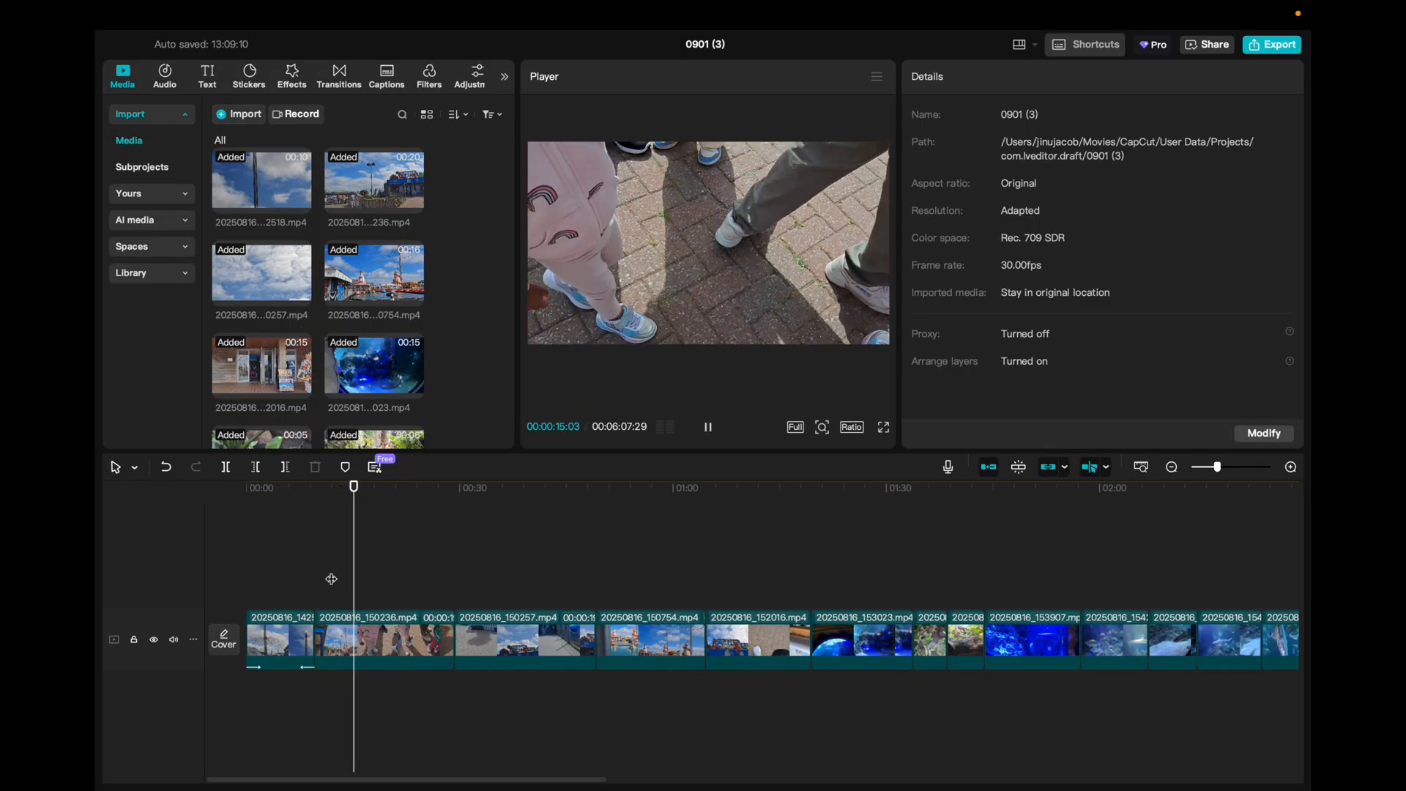
key(space)
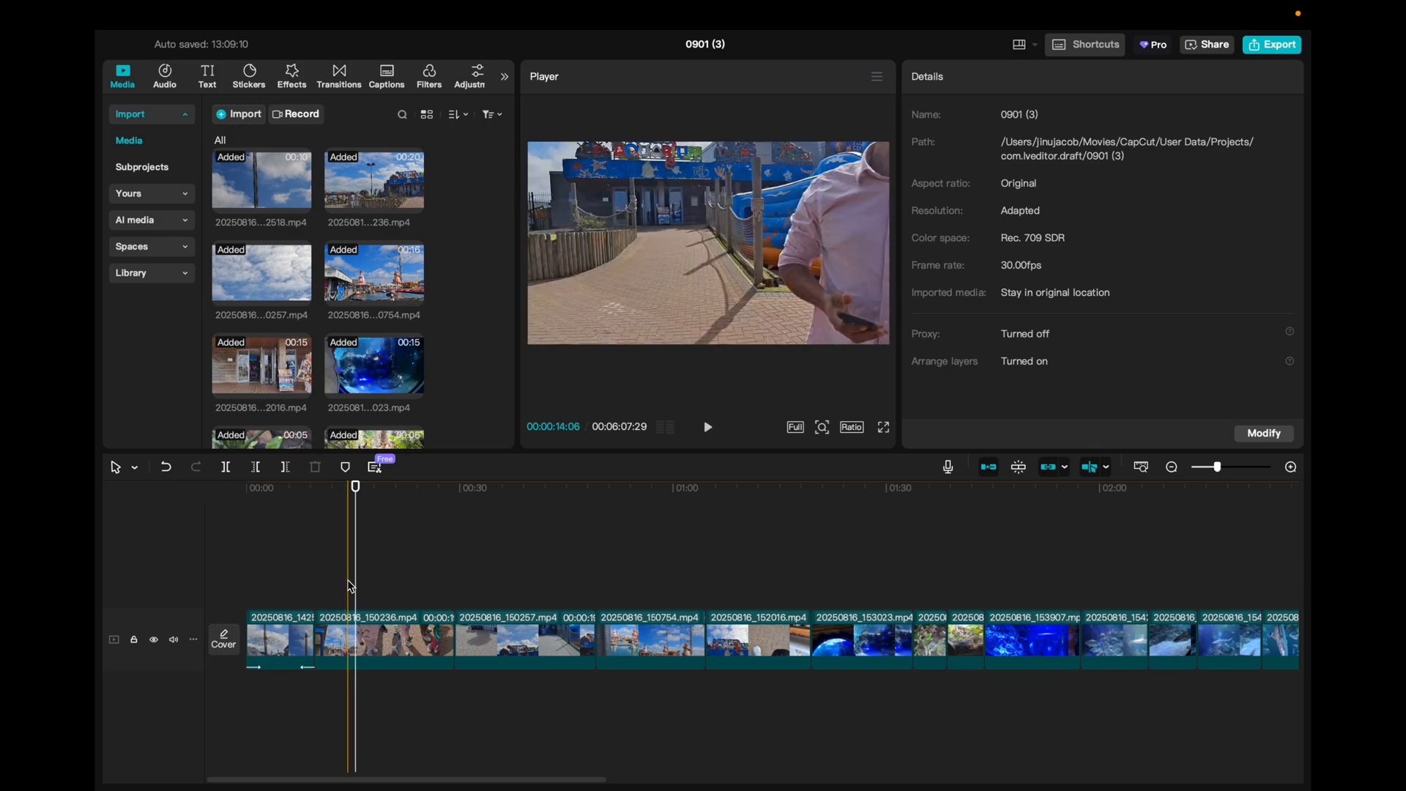
click(345, 588)
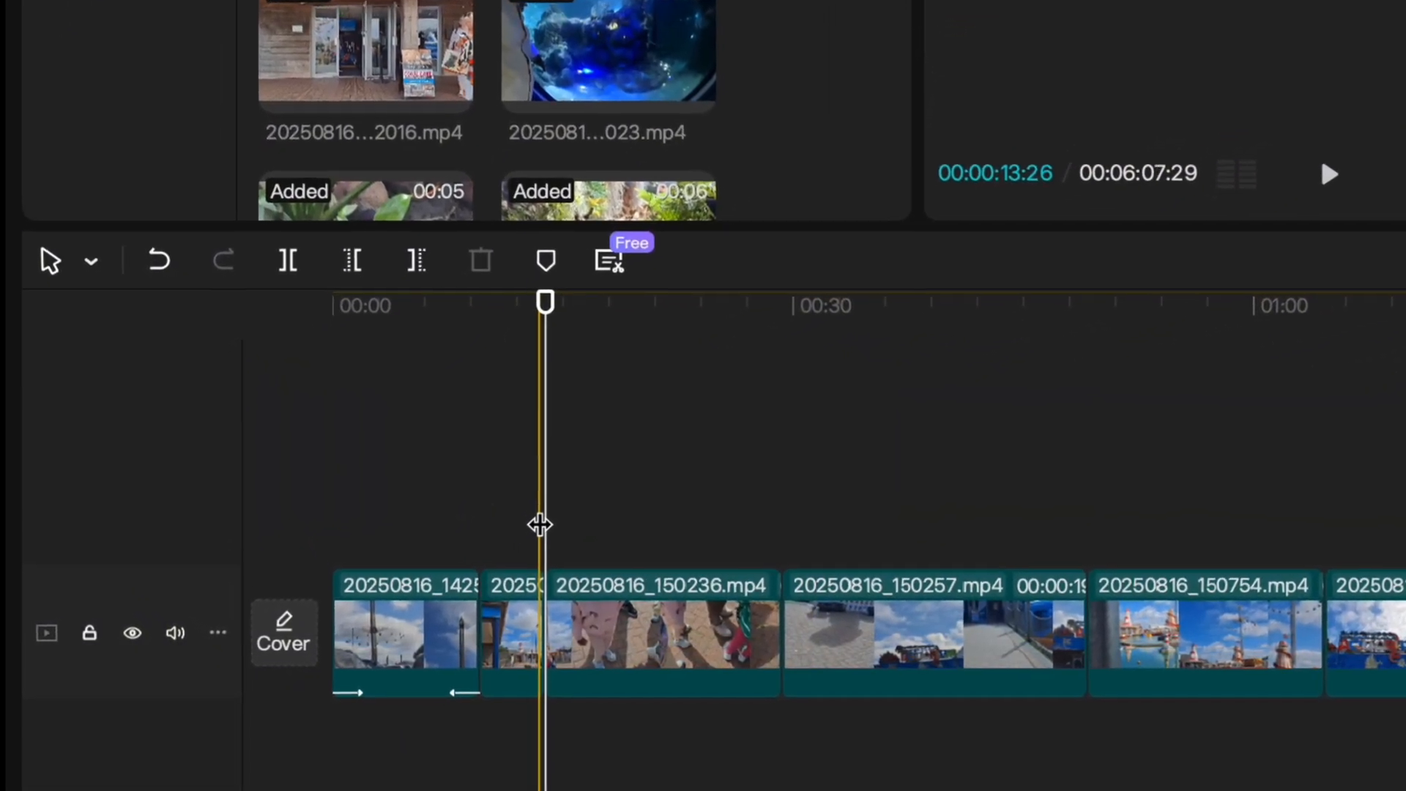
Delete the part of 20250816_150236.mp4 that follows the split
click(545, 469)
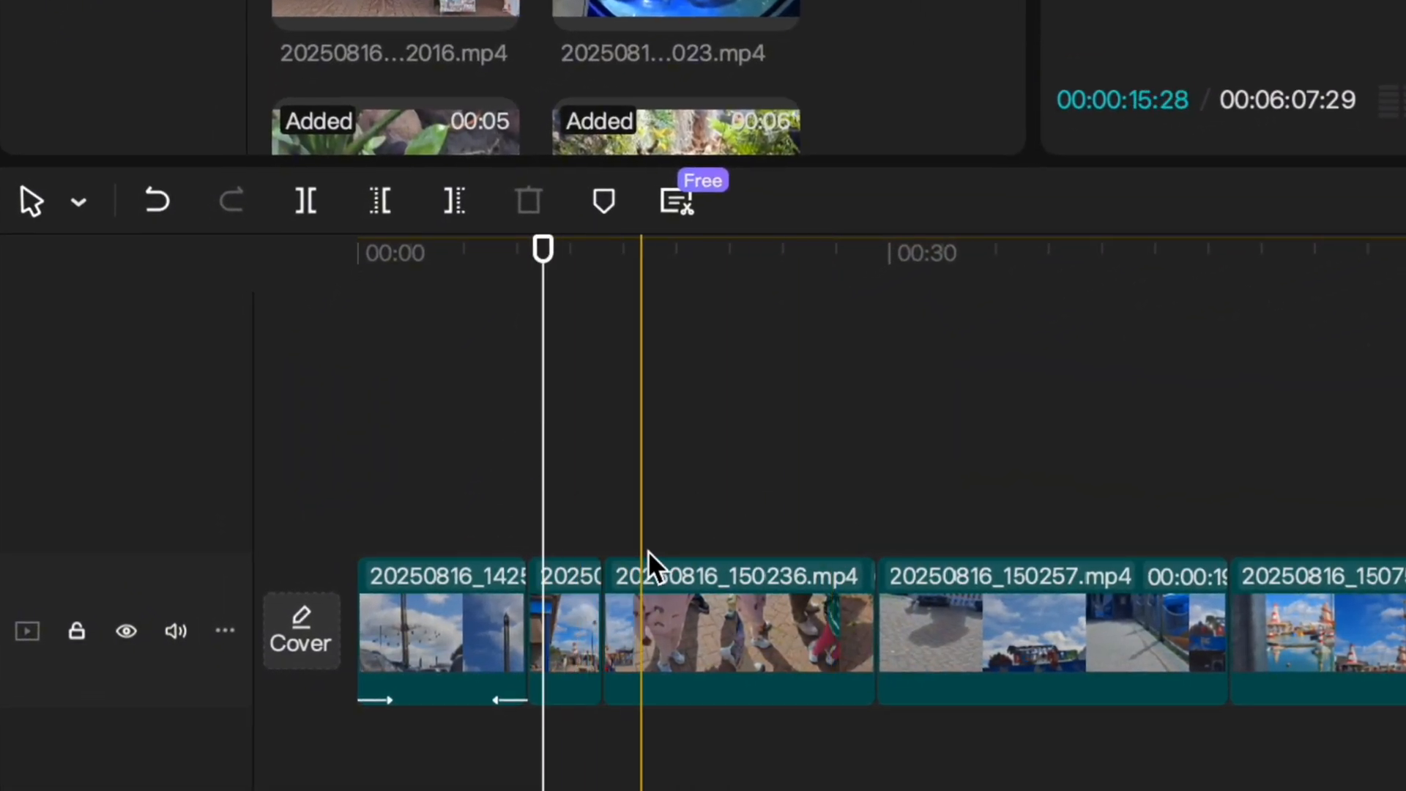
click(715, 595)
click(723, 556)
click(734, 623)
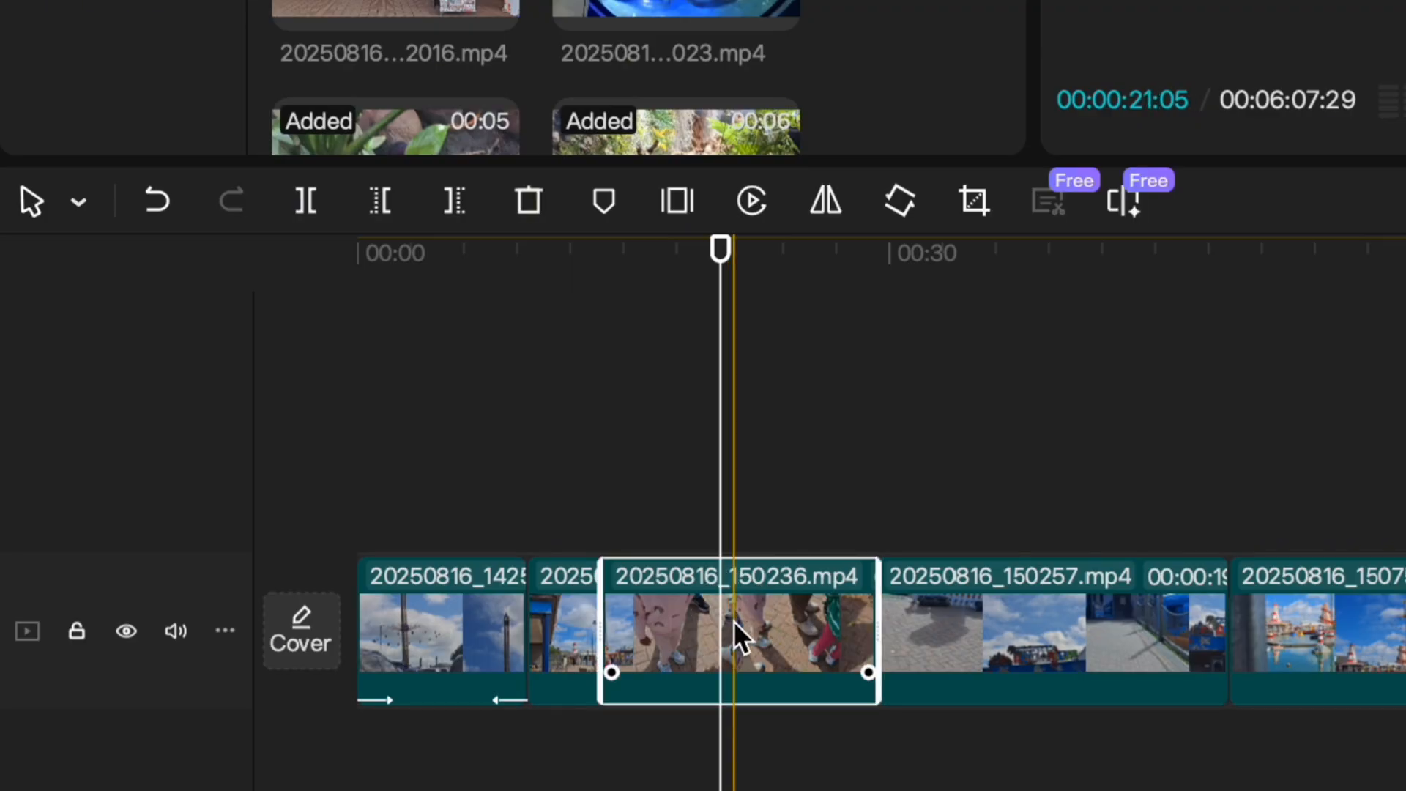
key(Delete)
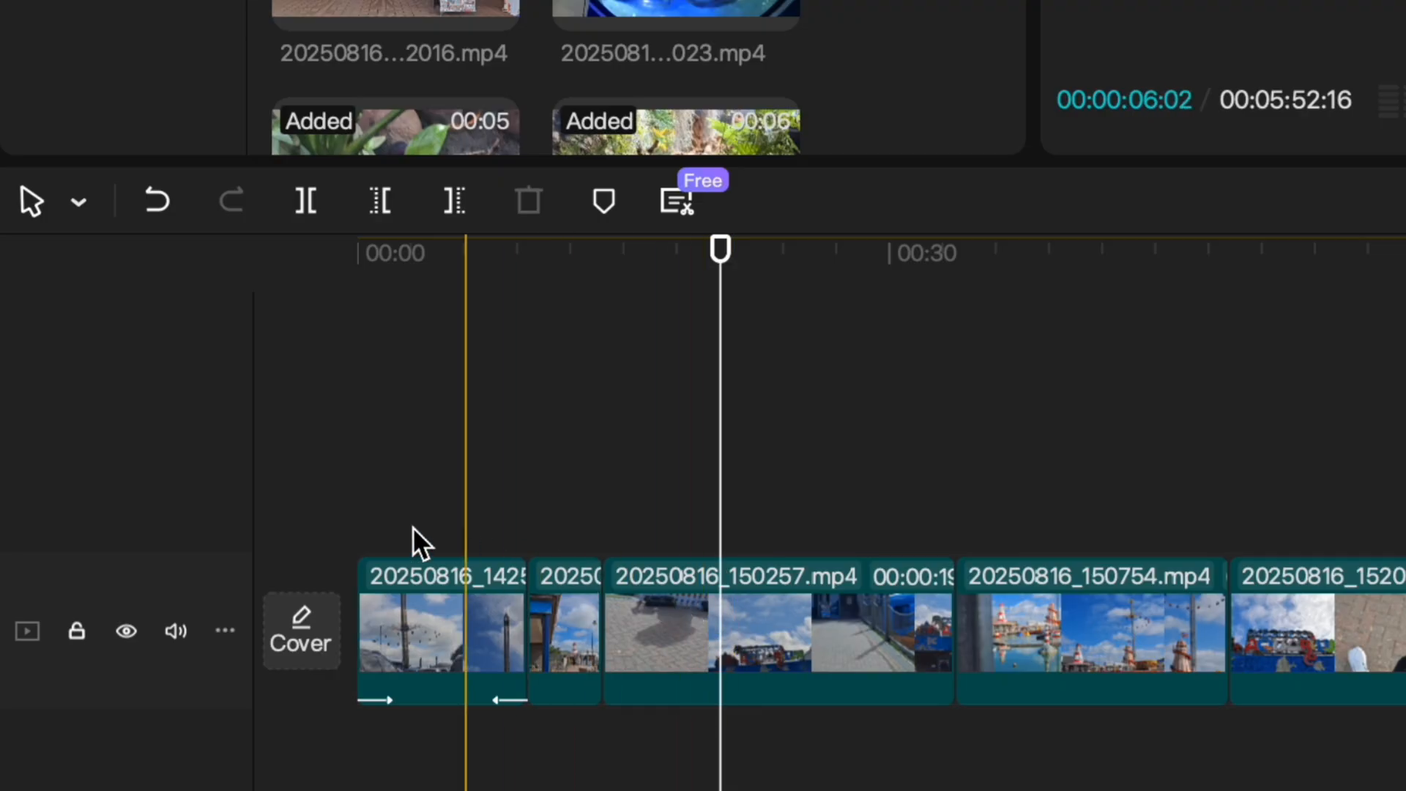
Undo the deletion and the split of 20250816_150236.mp4, restoring it as one clip
click(164, 193)
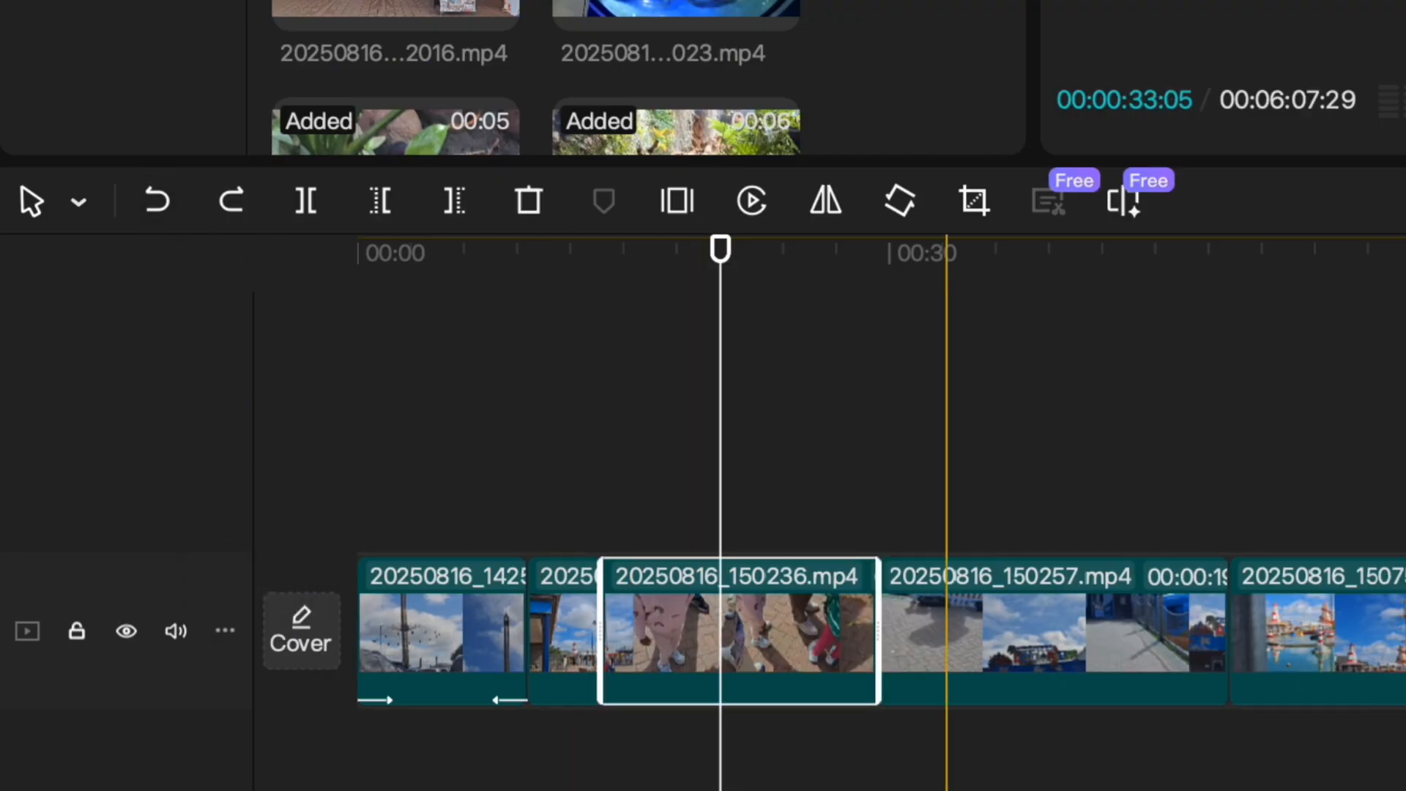
click(595, 536)
drag(645, 545, 671, 562)
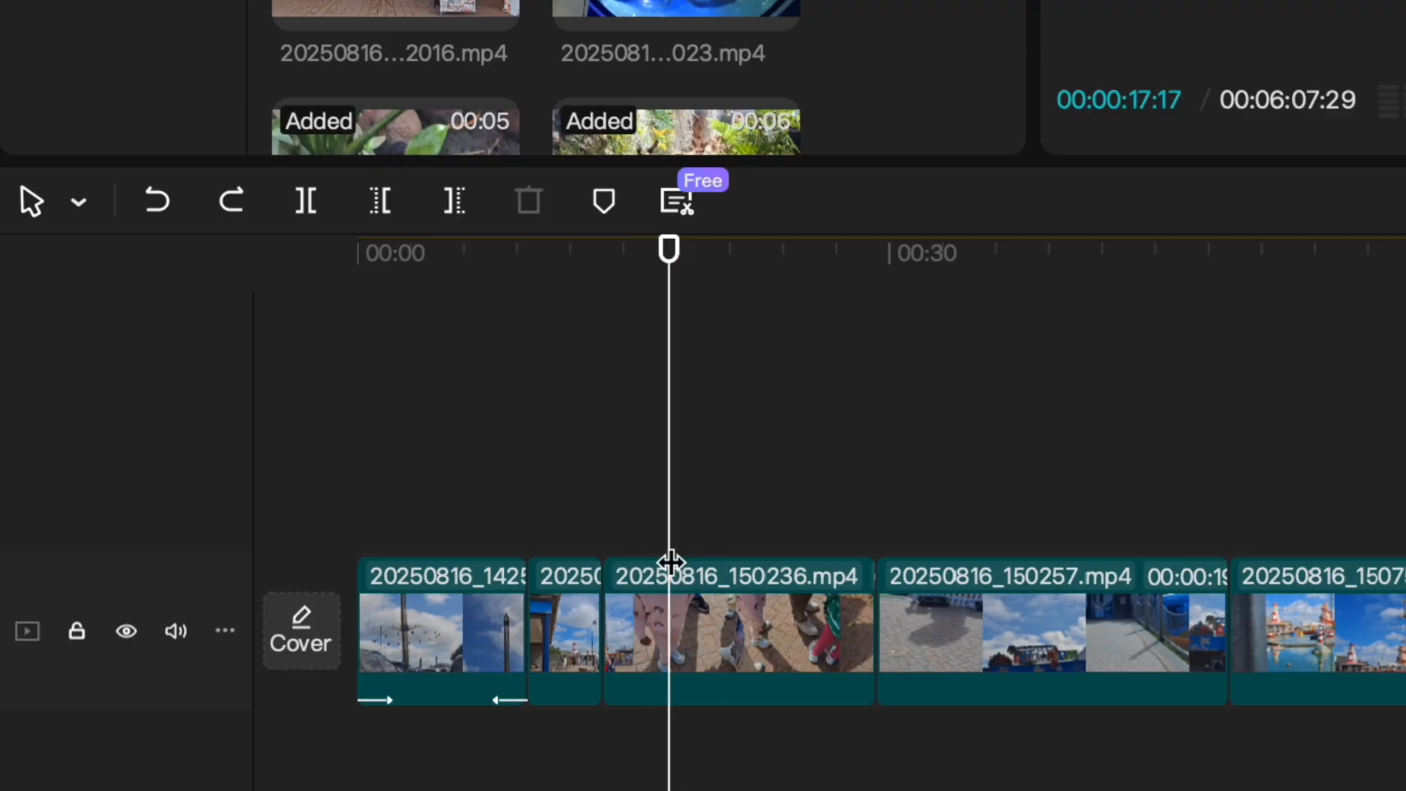
click(160, 199)
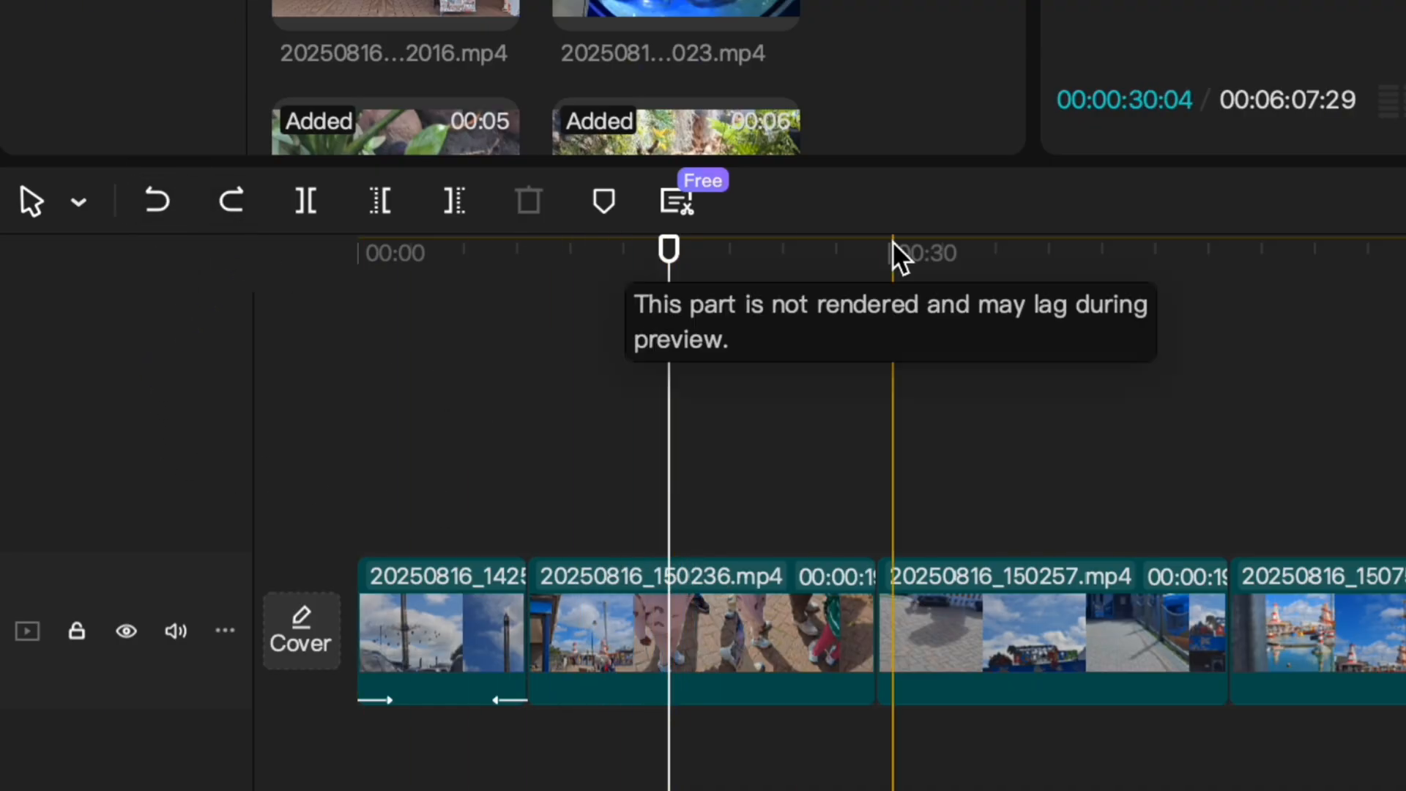
Split 20250816_150236.mp4 at about 00:00:14 with the Split tool and return to the Select tool
key(b)
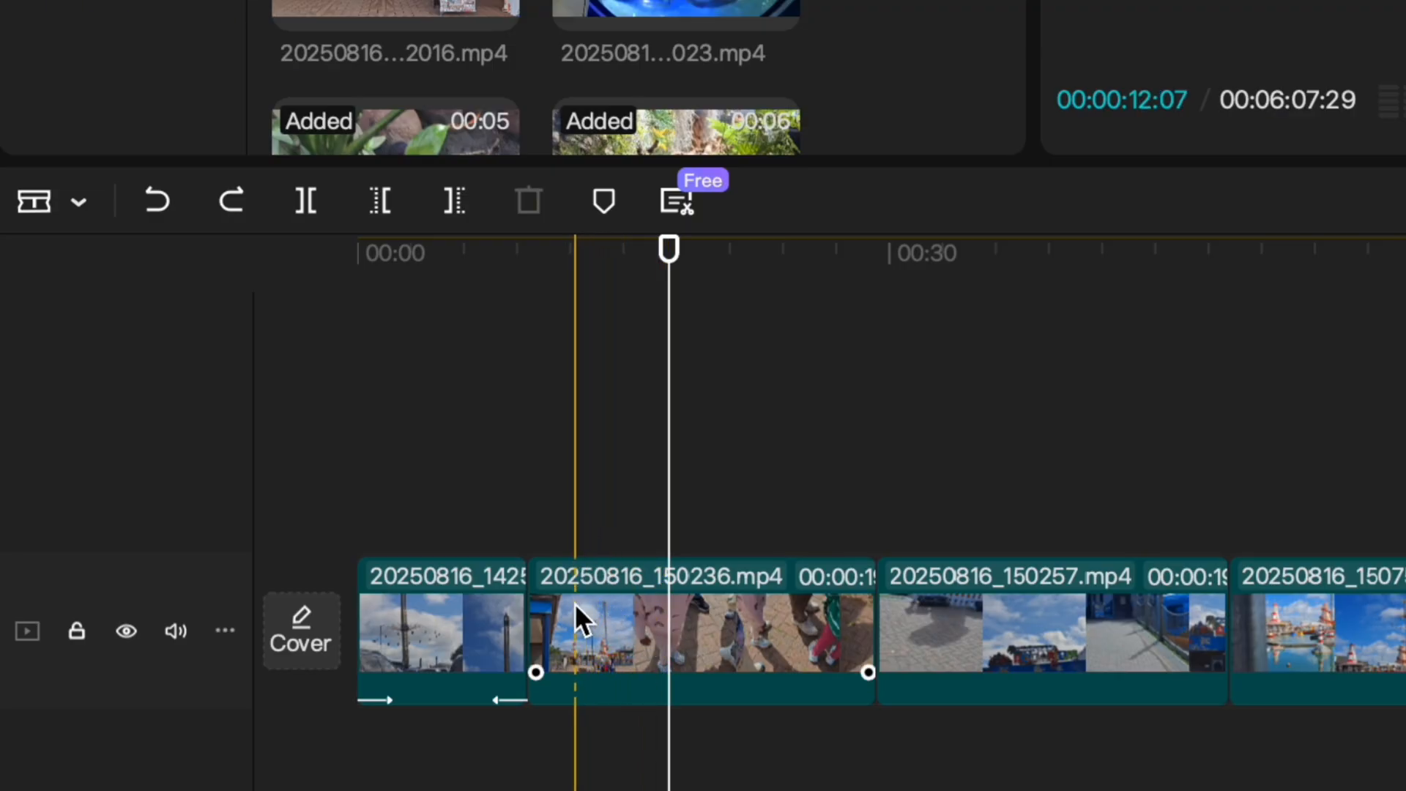
click(610, 615)
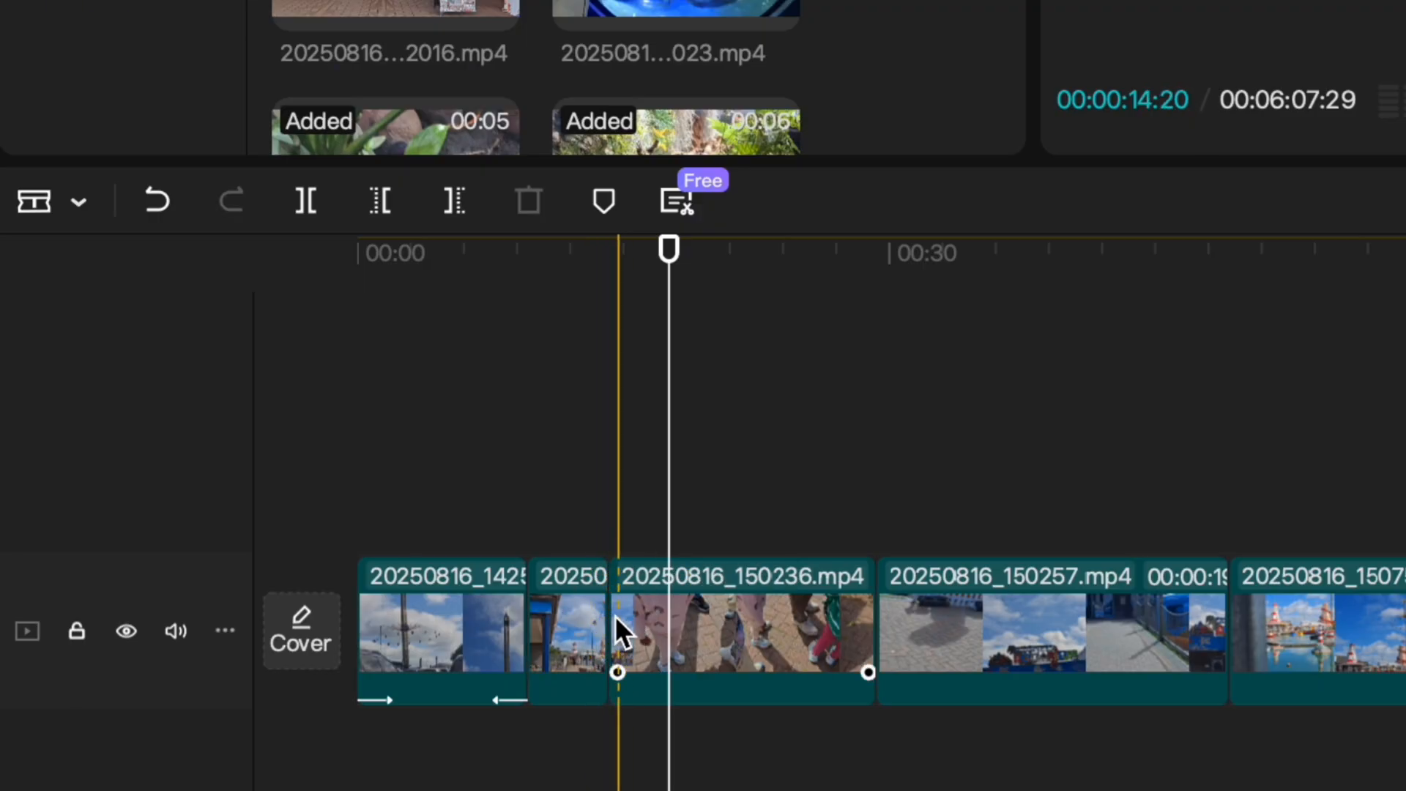
click(612, 621)
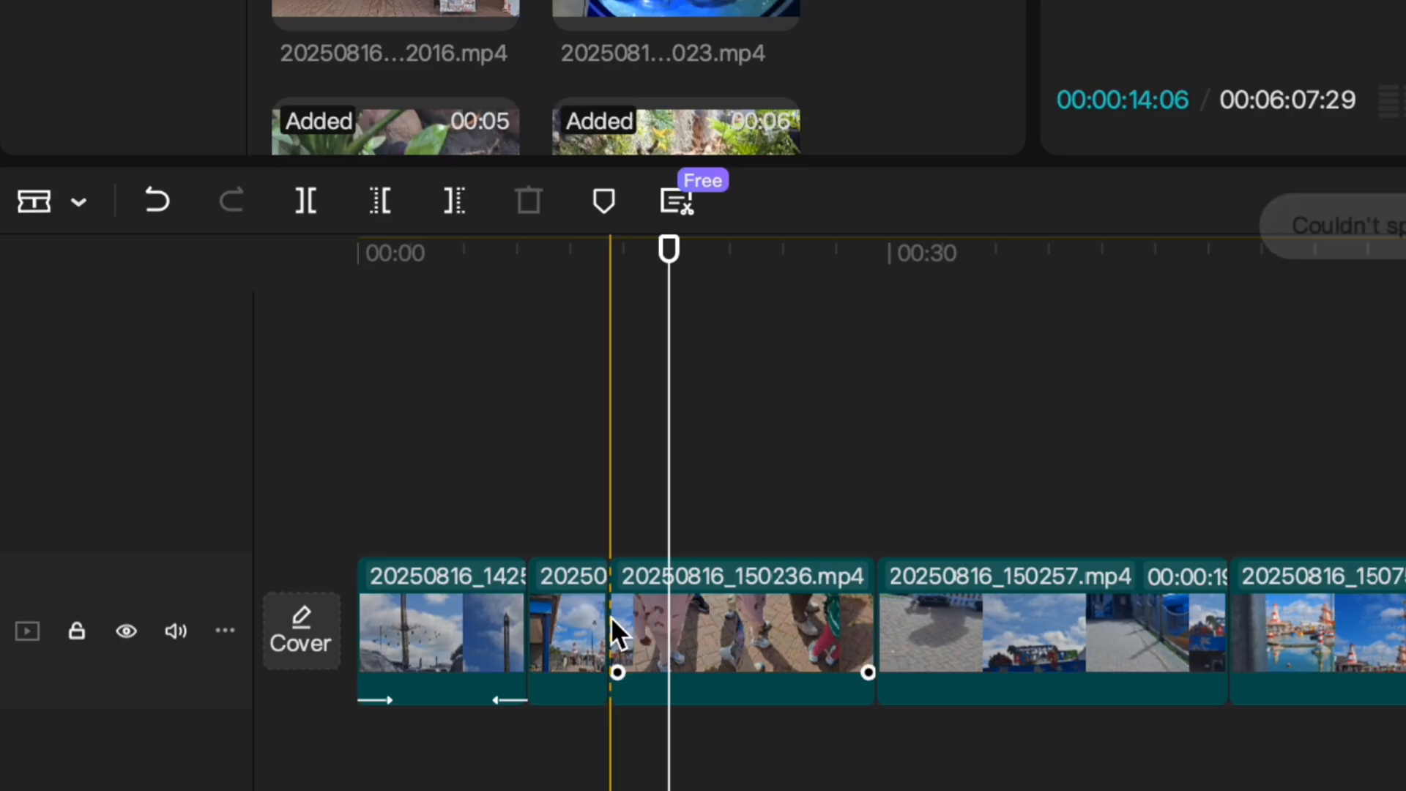
click(590, 555)
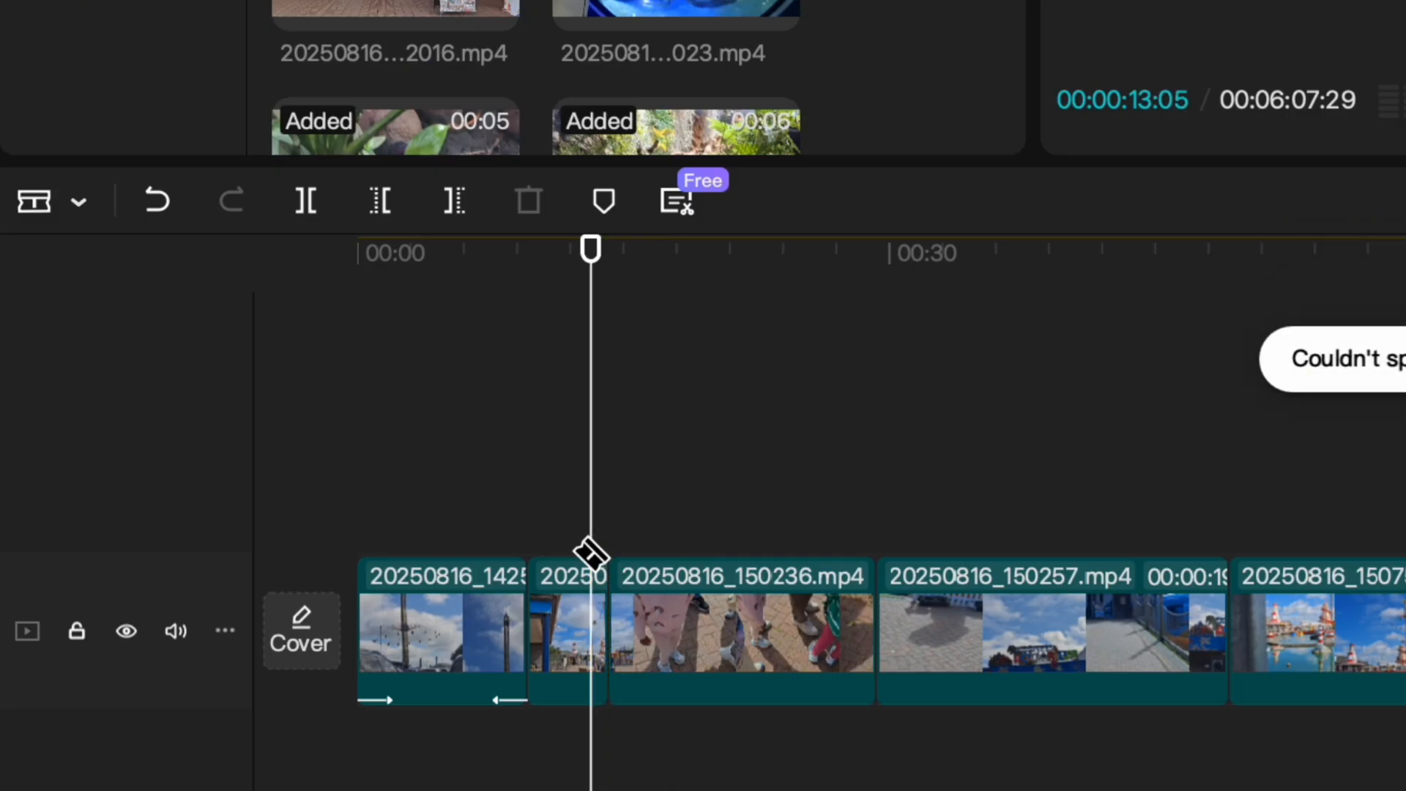
key(a)
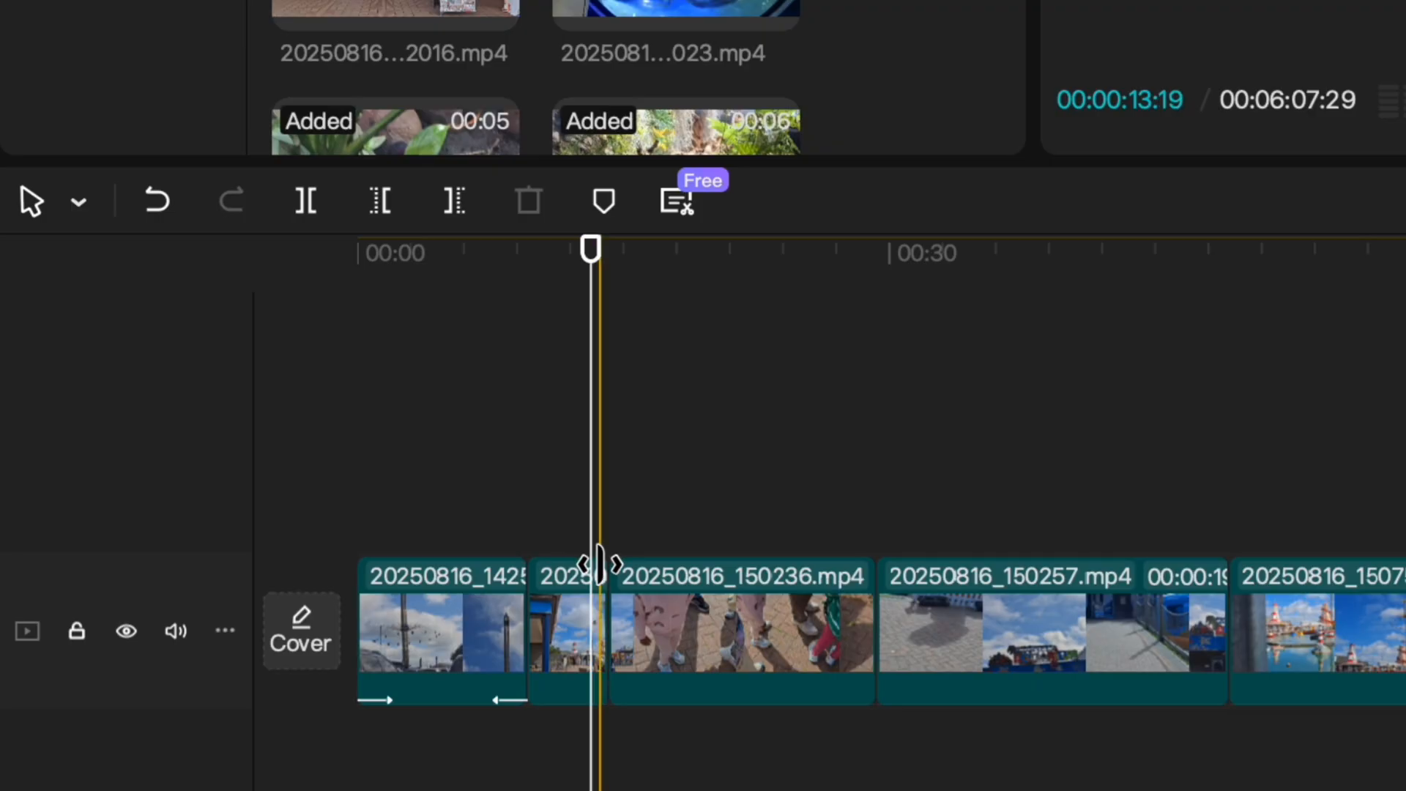
Play across the new cut and delete the part of 20250816_150236.mp4 that follows it
click(565, 505)
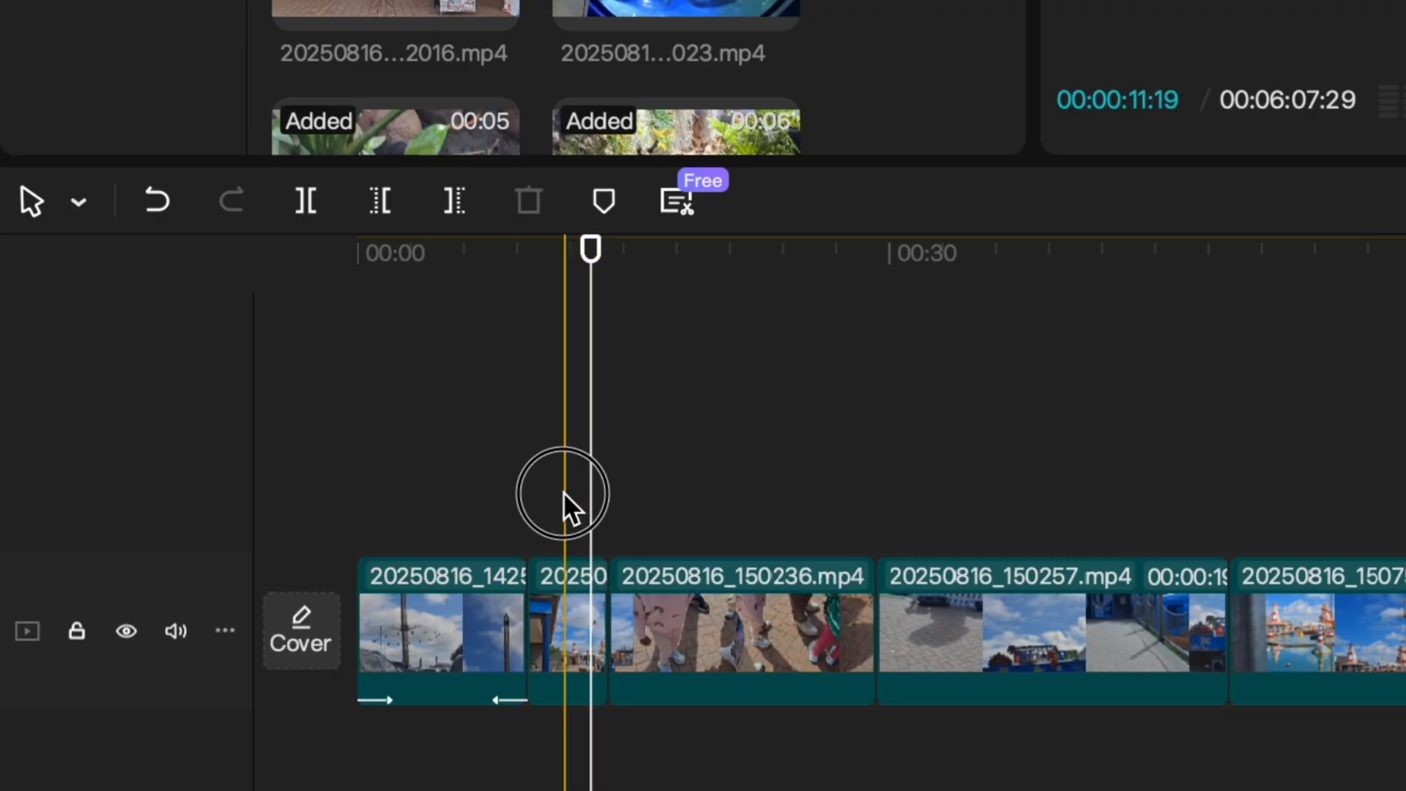
key(space)
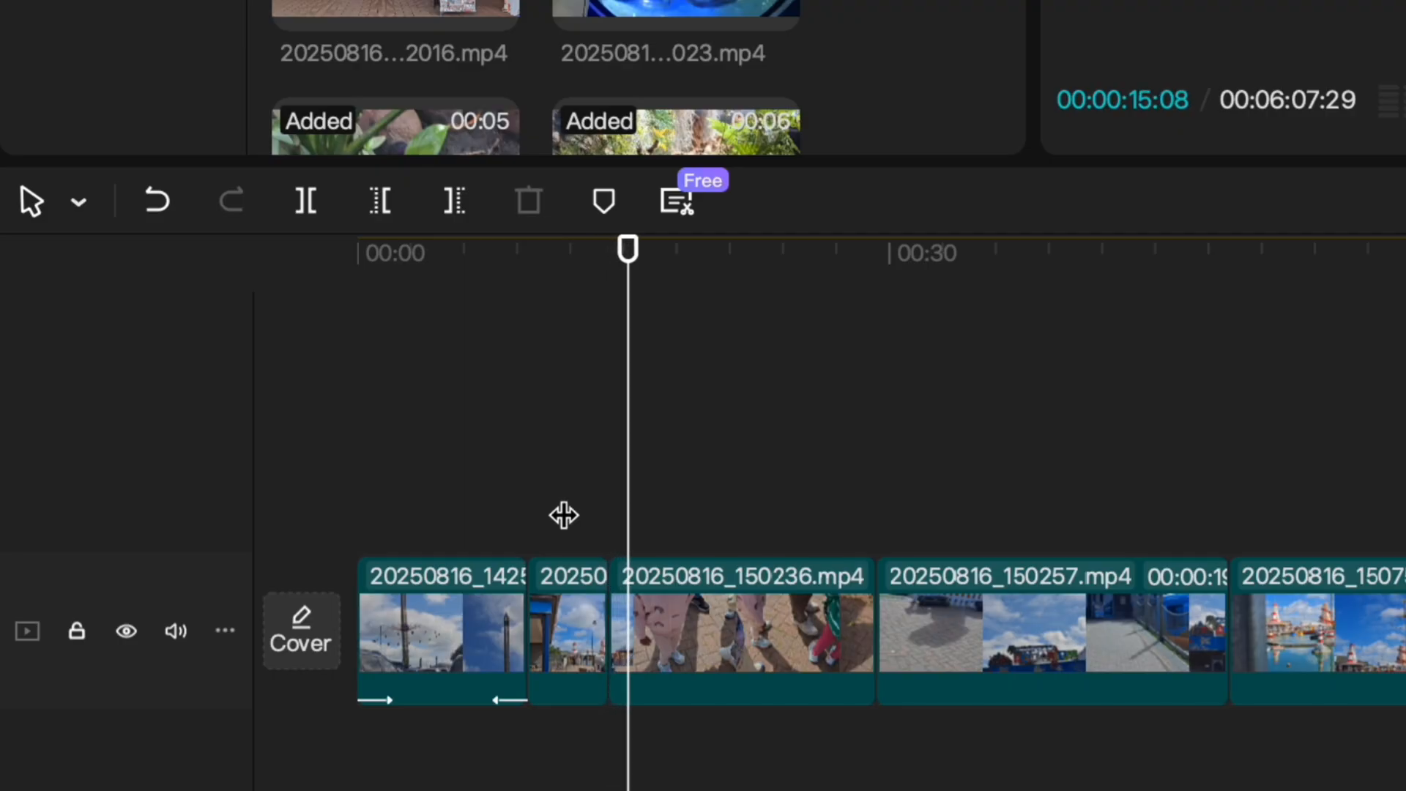
click(694, 549)
click(756, 642)
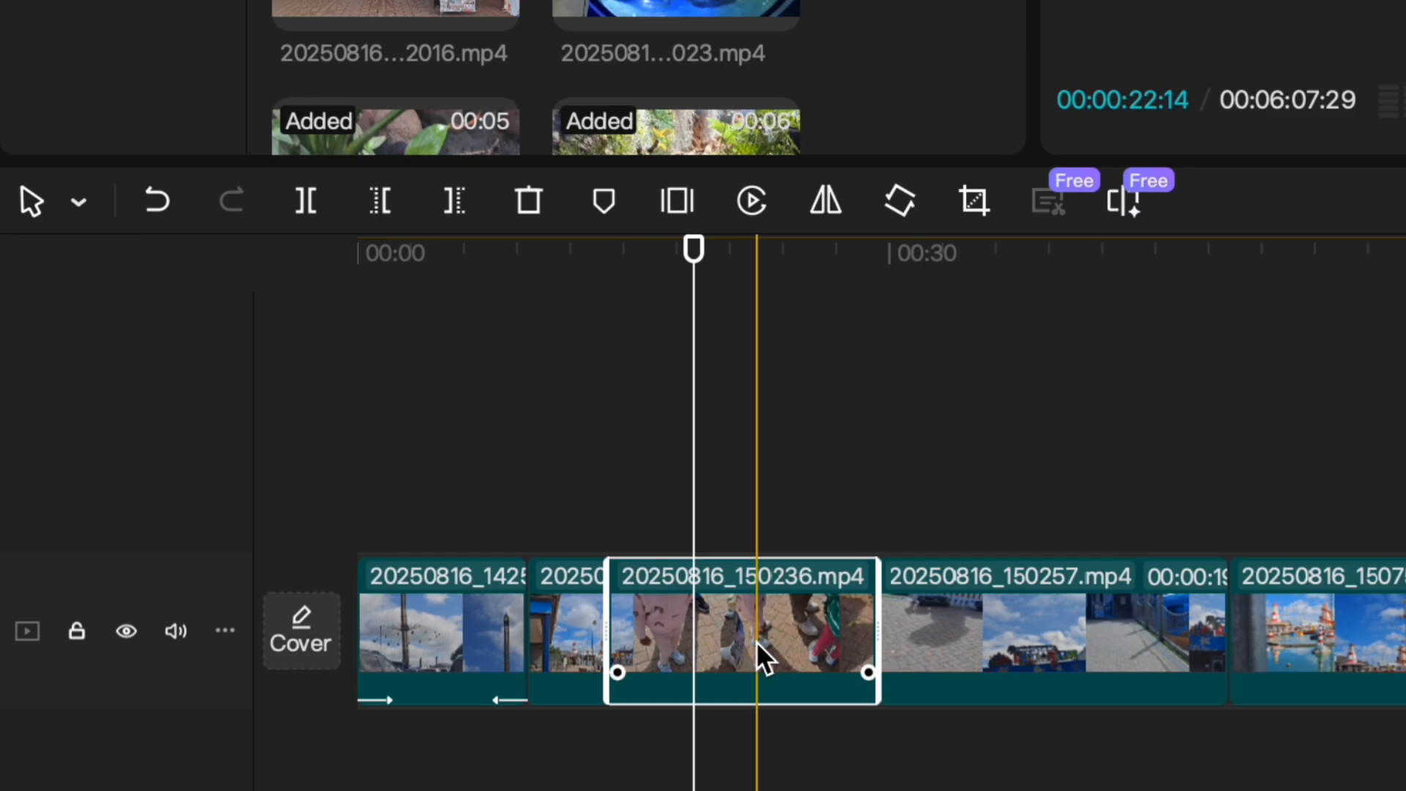
key(Delete)
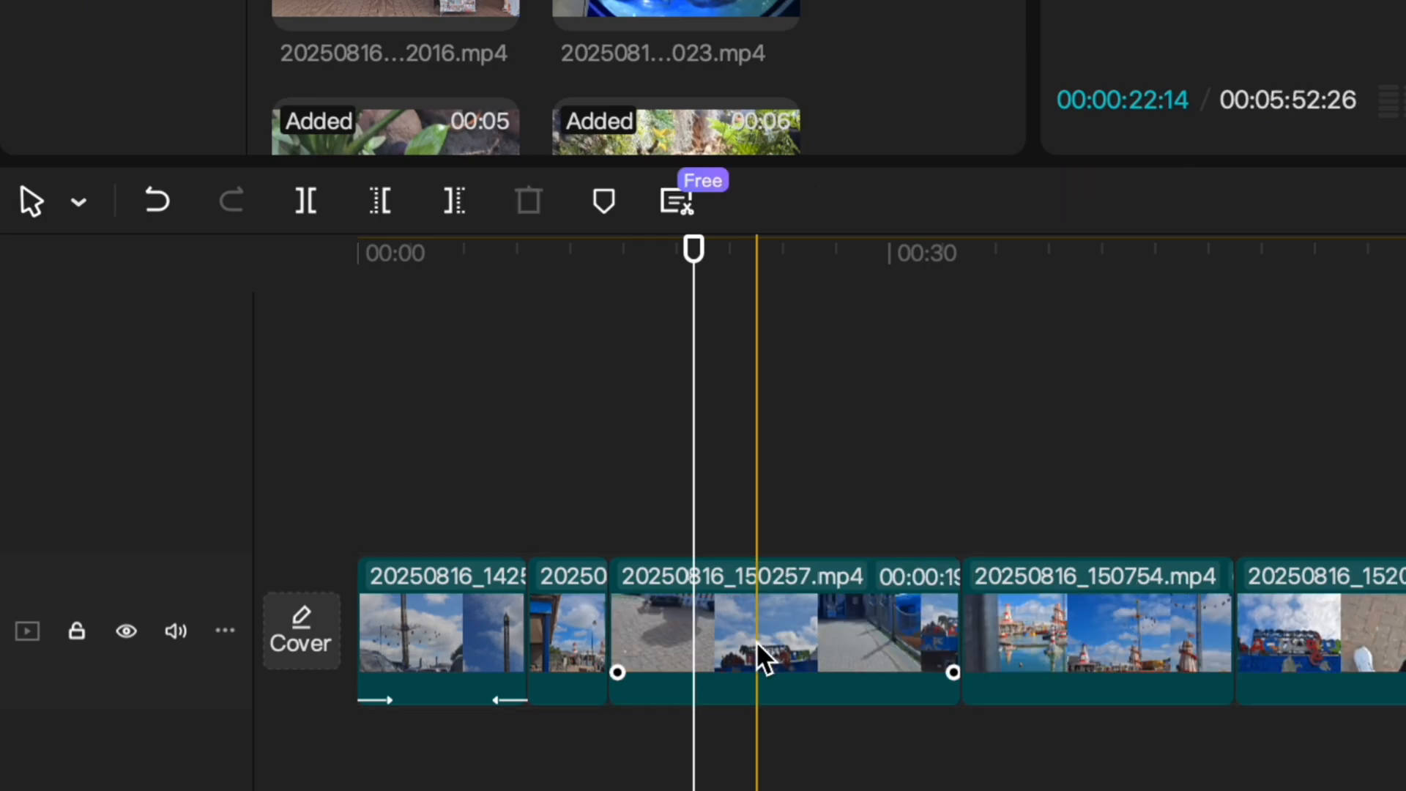
Check 20250816_150257.mp4 on the timeline and trim about 2.4 s off its start
click(600, 516)
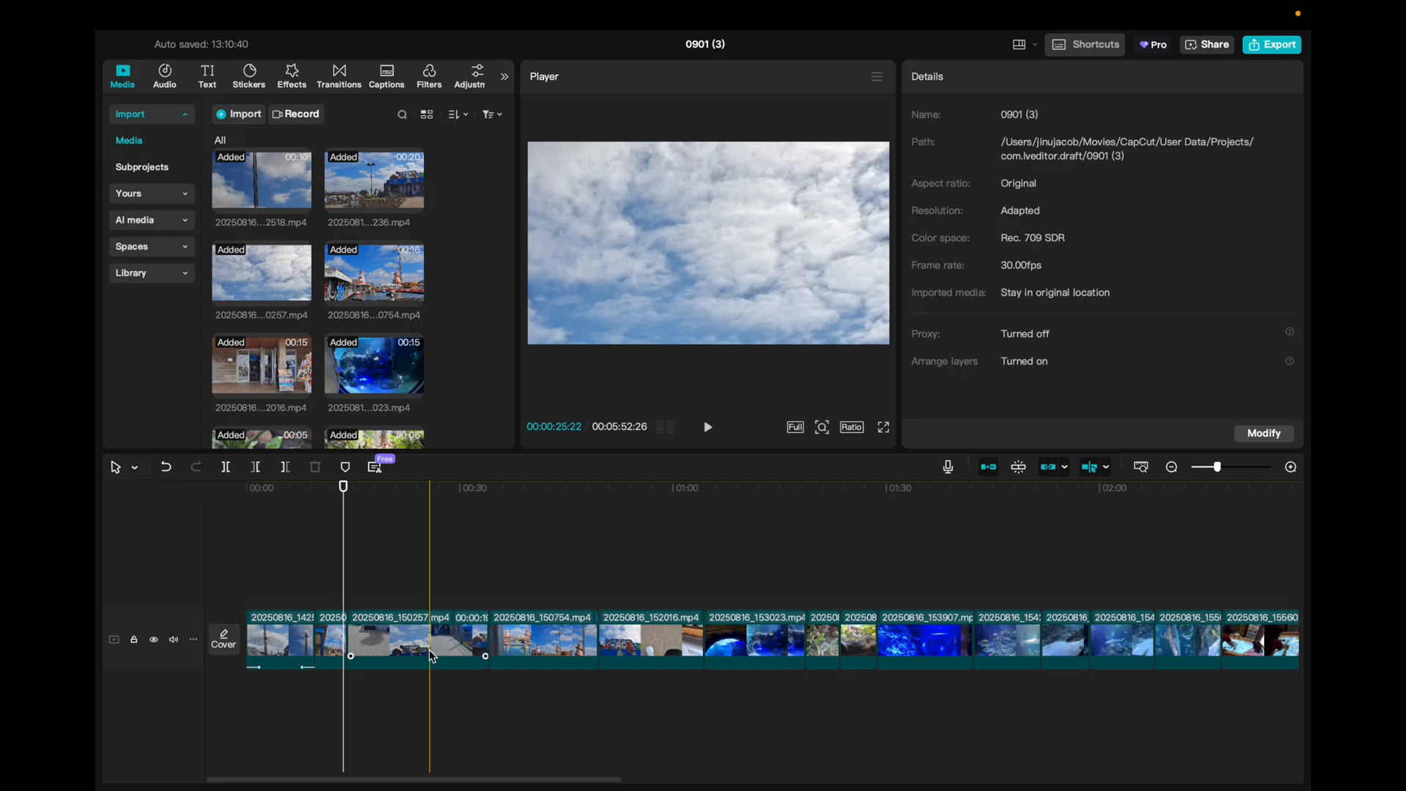
click(427, 651)
click(423, 584)
click(427, 633)
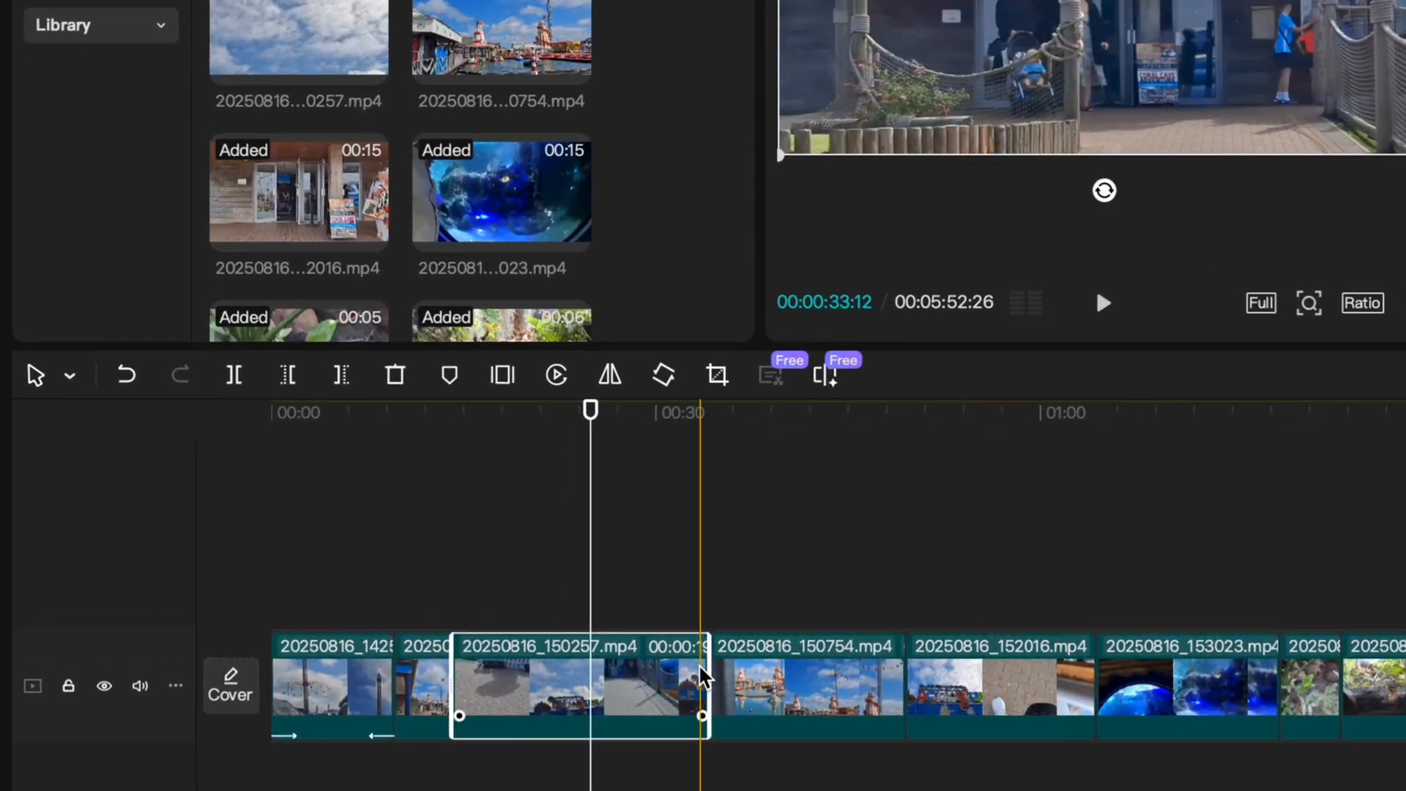
drag(674, 662, 709, 674)
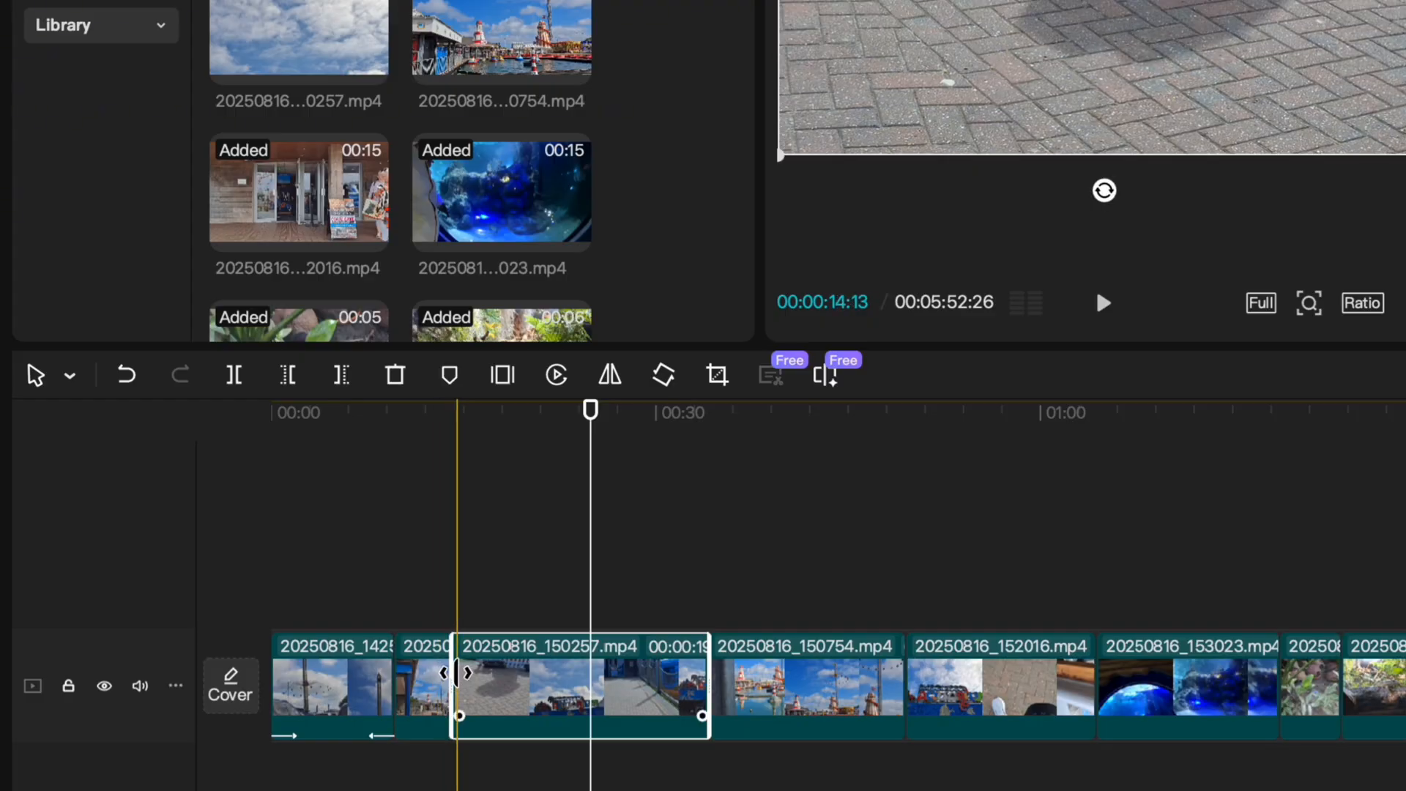
drag(456, 672, 492, 672)
Scrub through 20250816_150257.mp4 for the unwanted middle section and split the clip at about 00:00:18:26 and 00:00:24
click(501, 590)
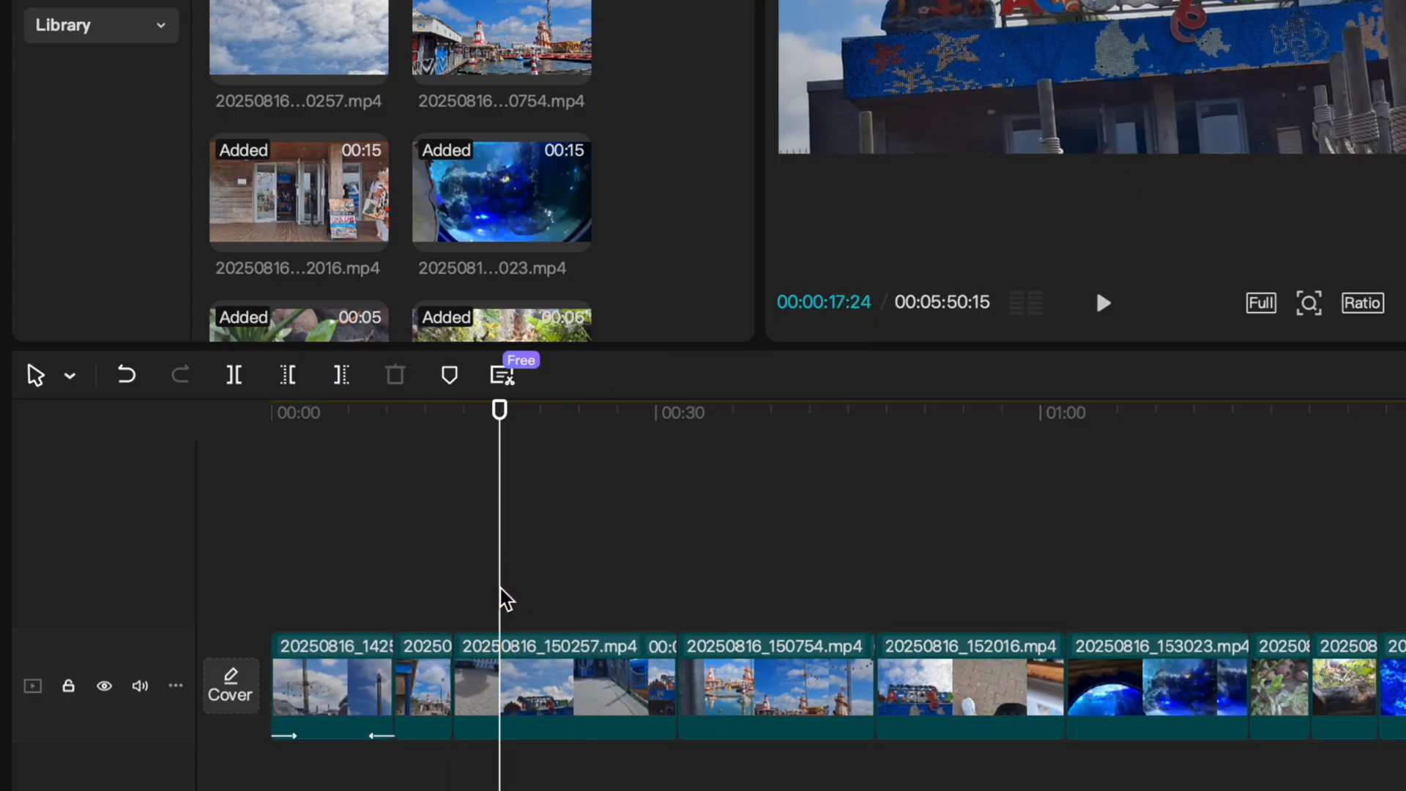
click(585, 602)
click(506, 614)
click(580, 584)
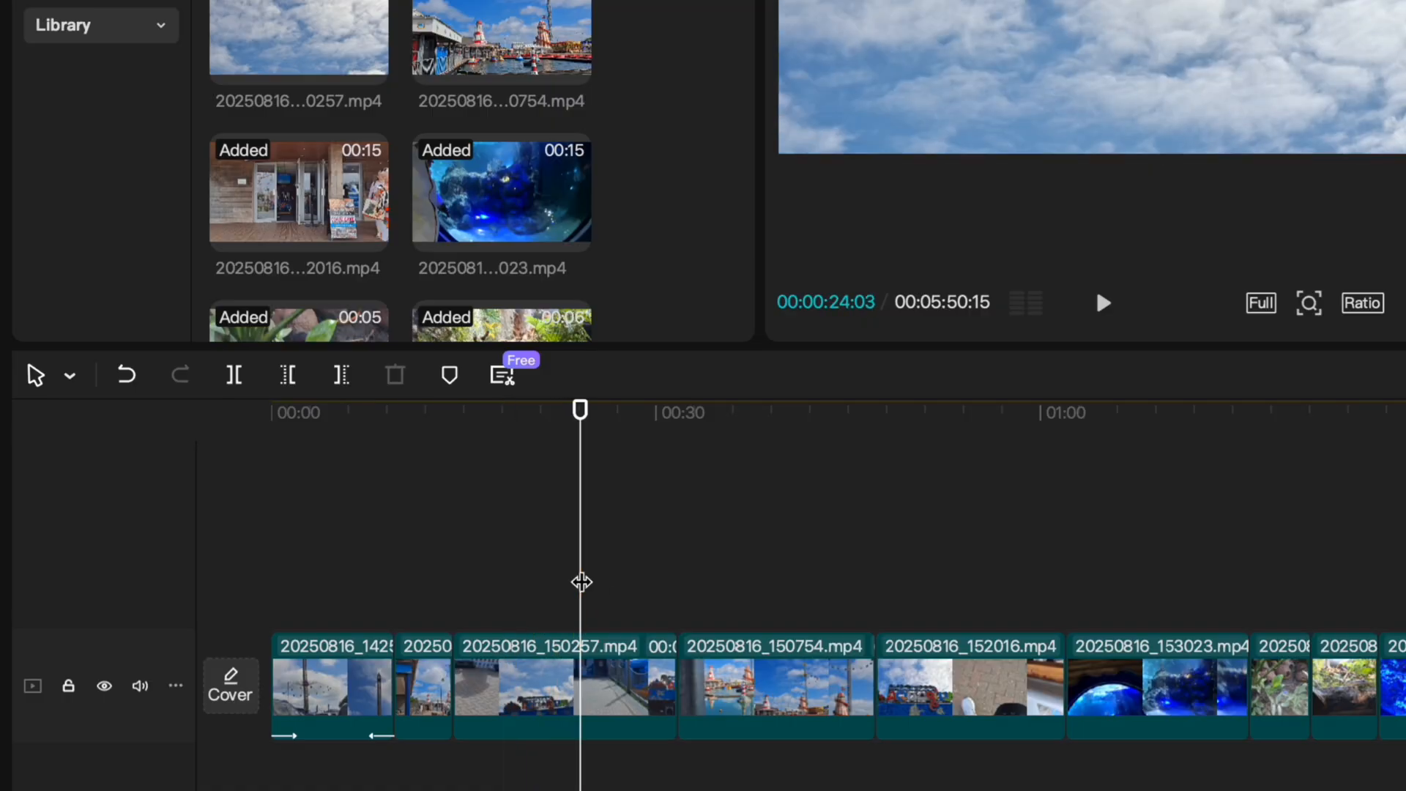
click(486, 575)
click(568, 584)
click(484, 580)
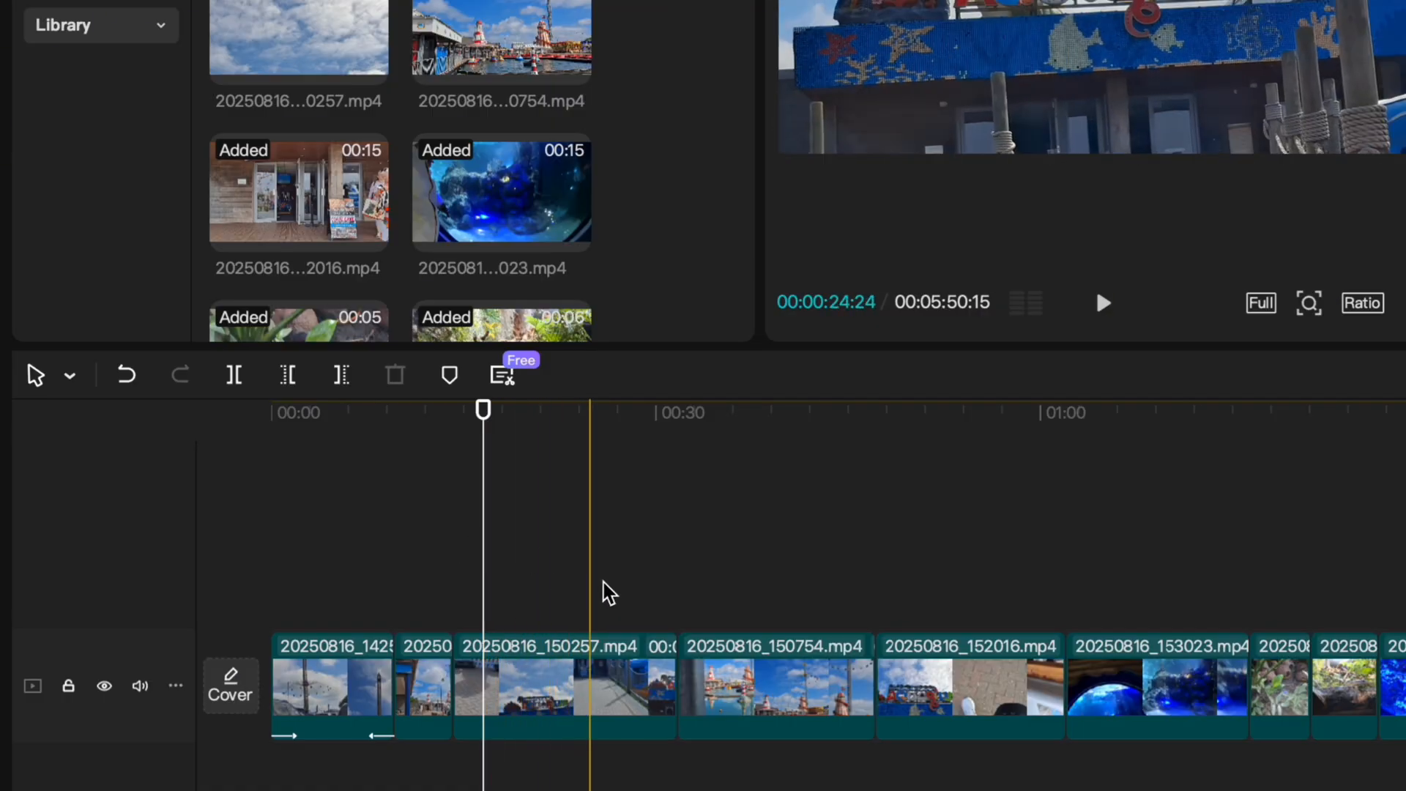
click(599, 577)
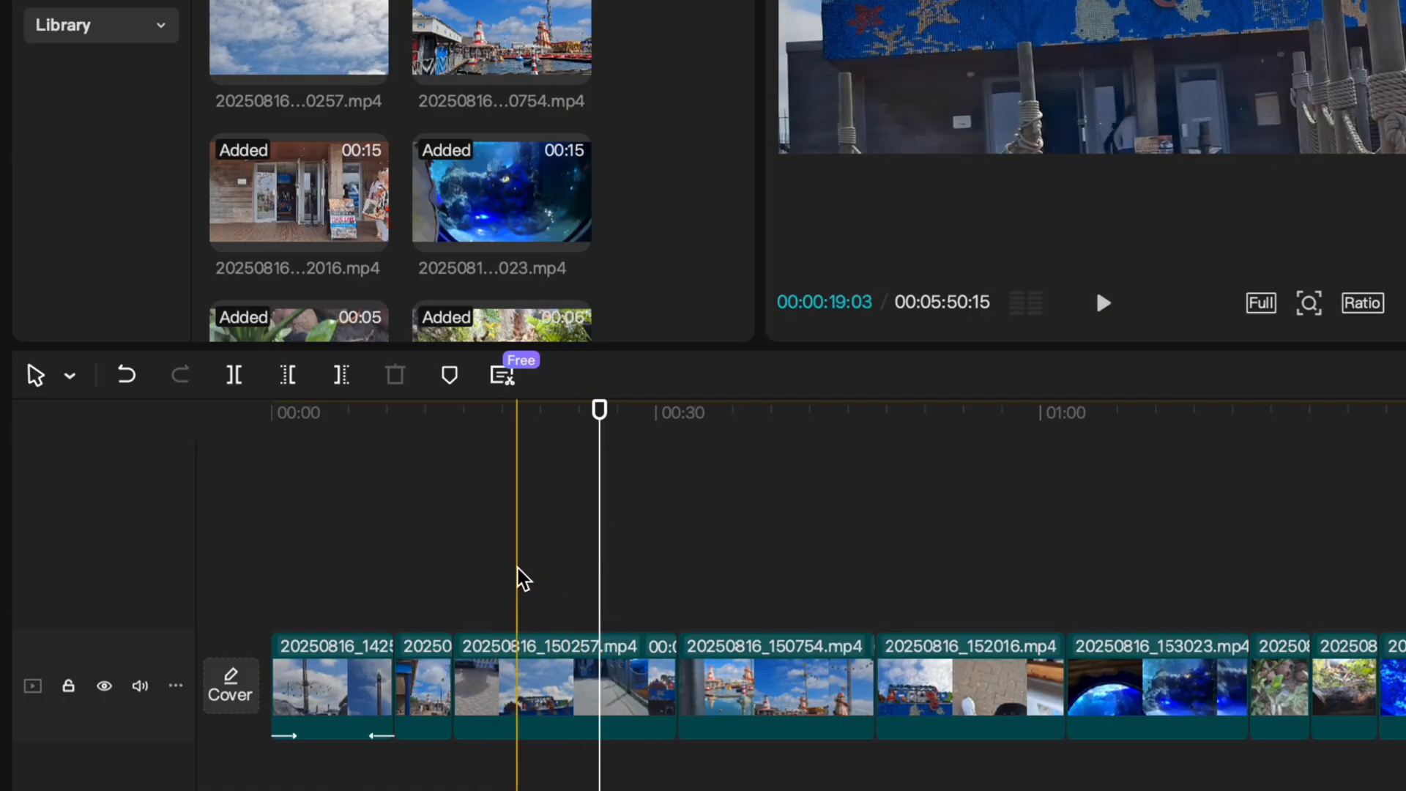
click(513, 697)
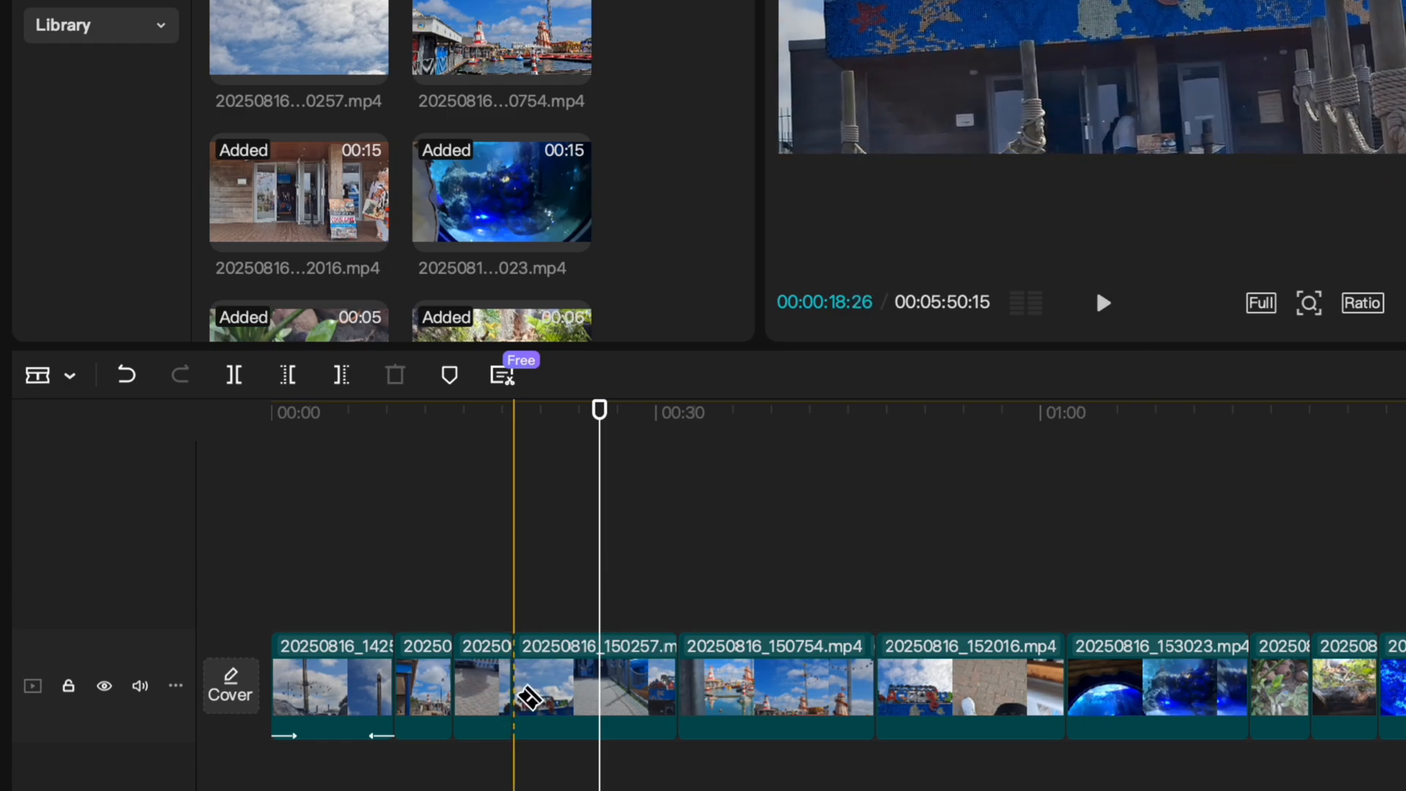
click(585, 700)
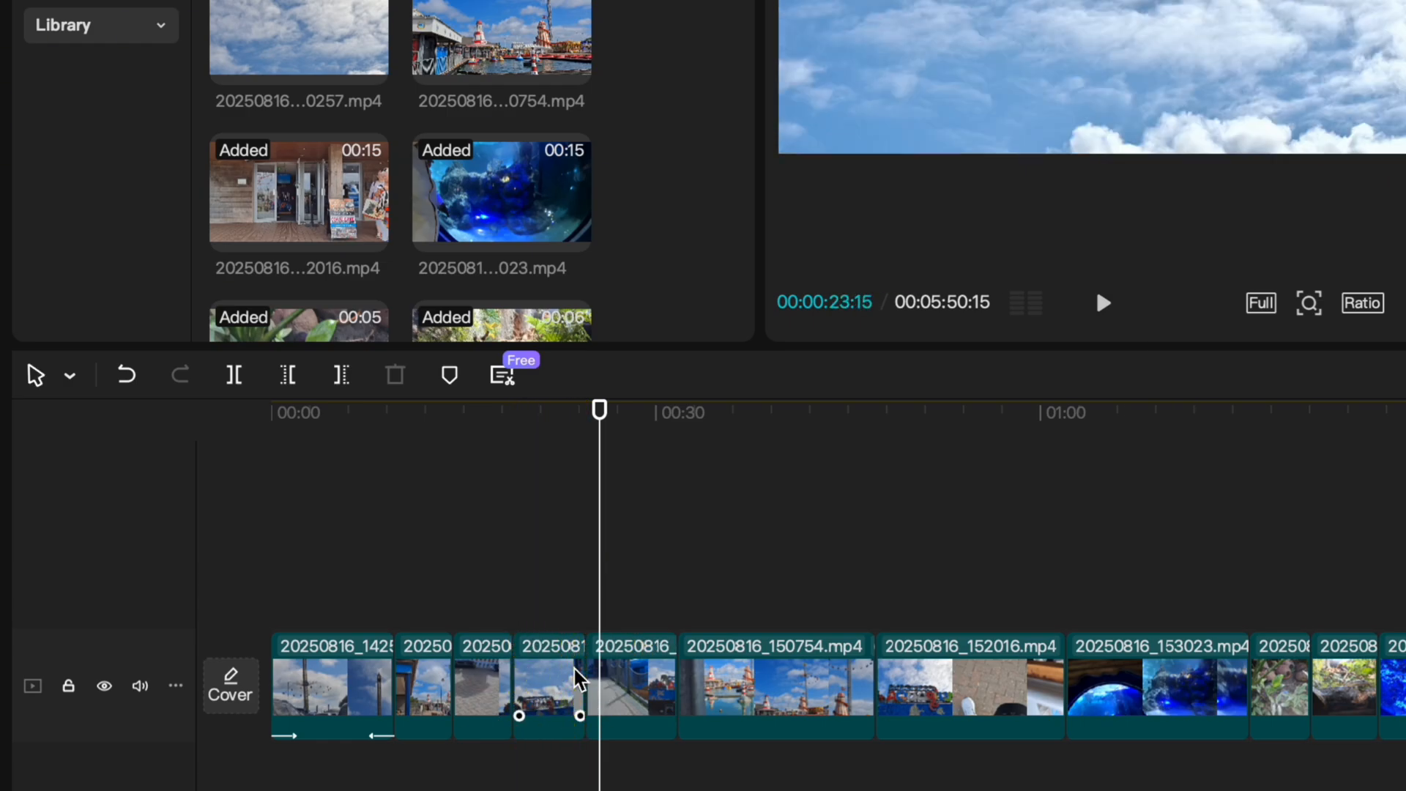
Delete the middle segment between the two cuts in 20250816_150257.mp4
click(554, 596)
click(562, 707)
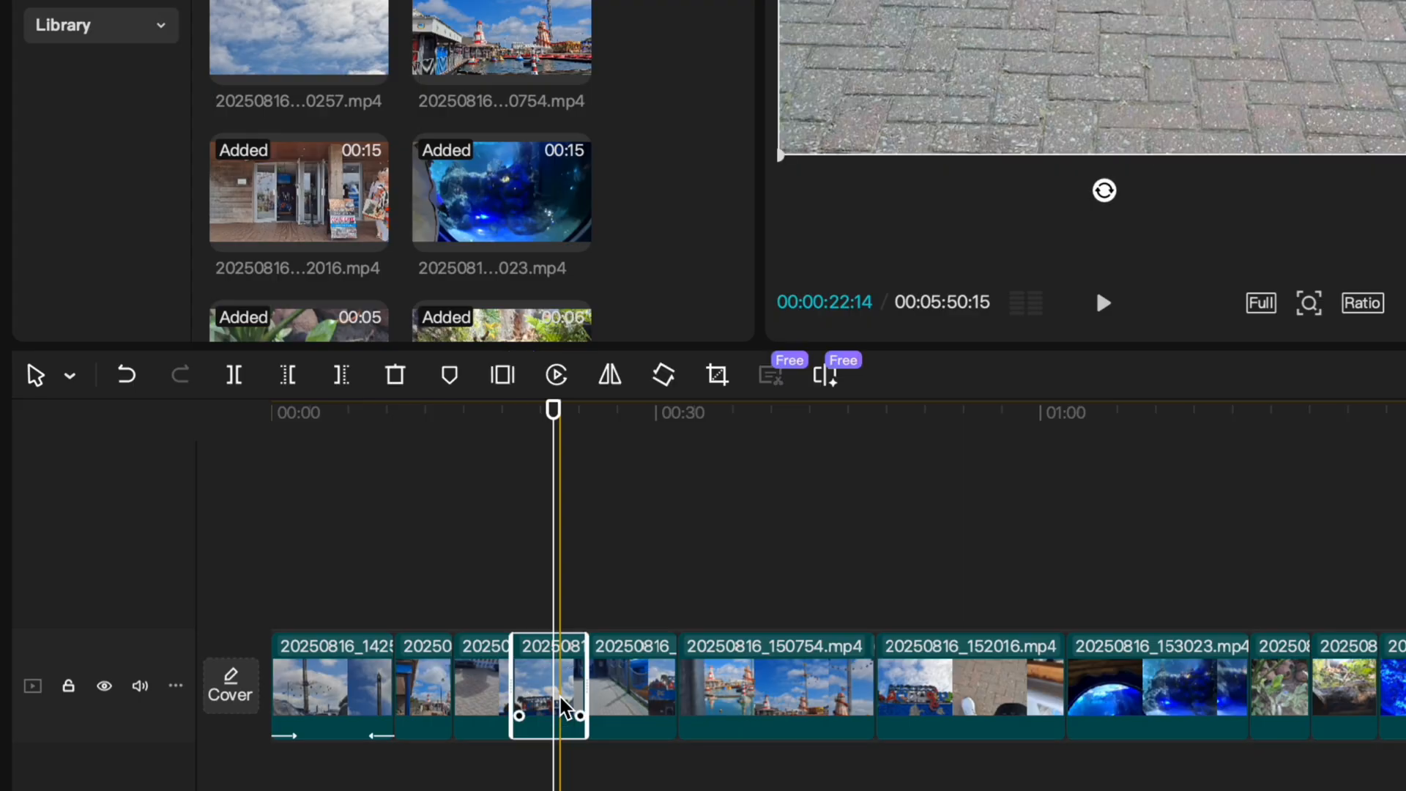
key(Delete)
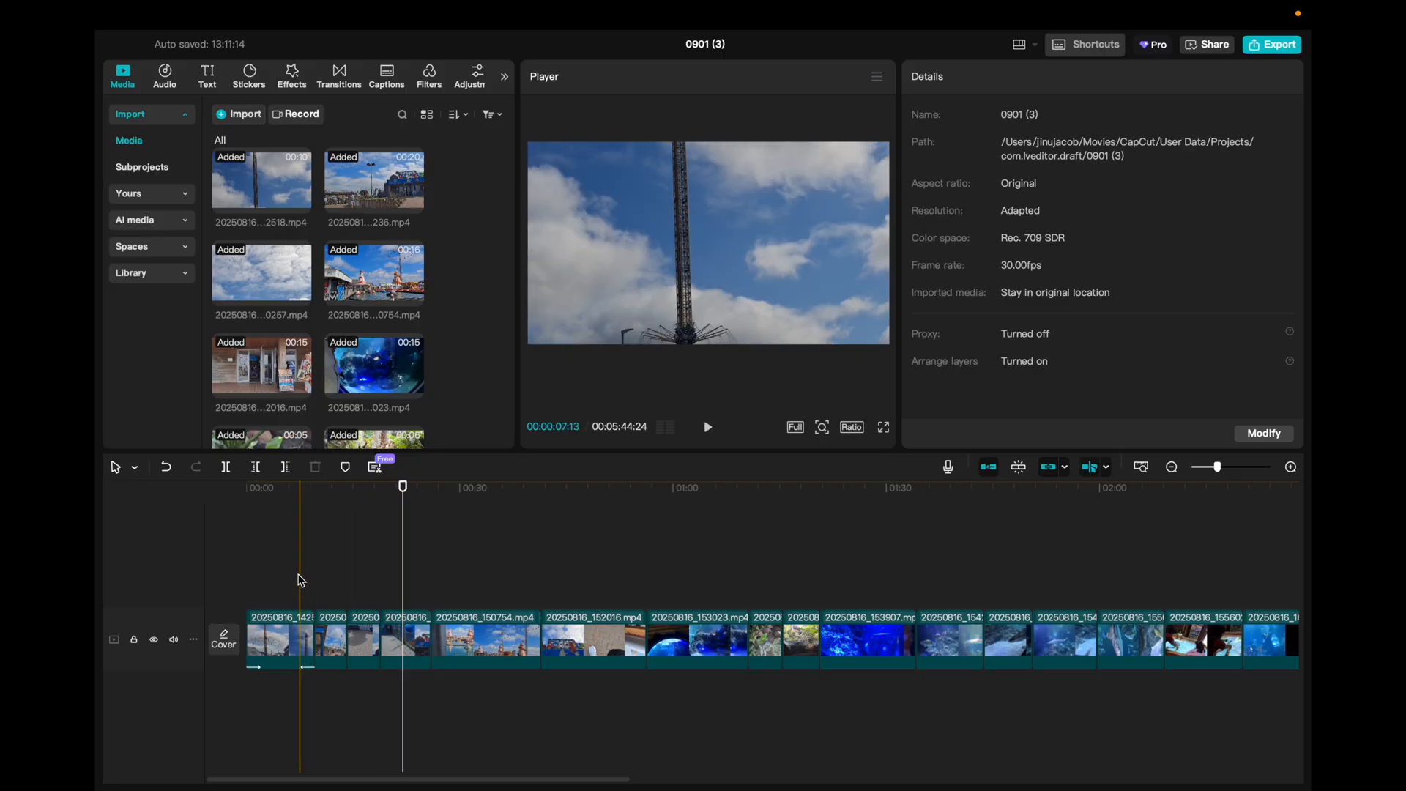
Browse the Pro and Trending text effects and add the flaming text effect to the timeline above the first clip
click(355, 575)
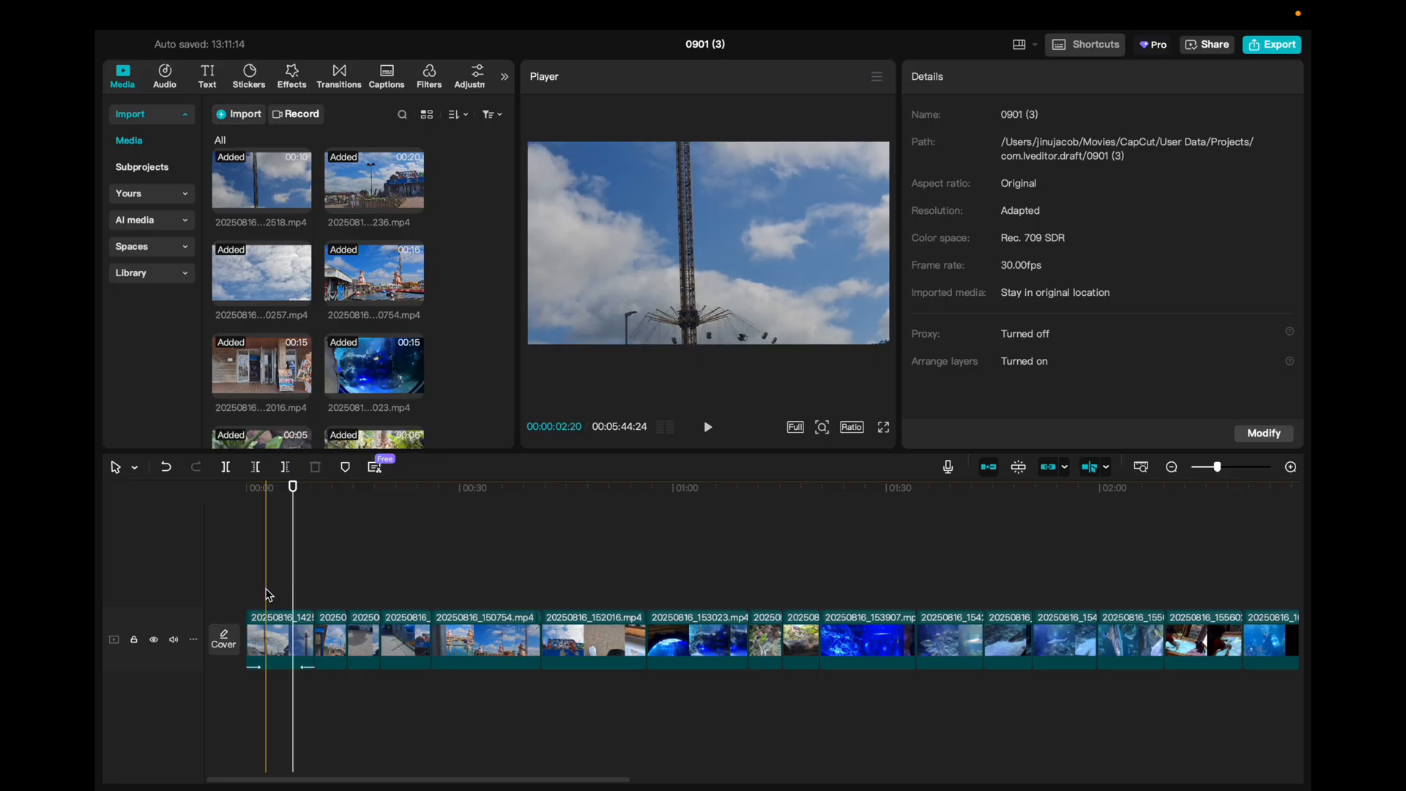
click(272, 594)
click(281, 652)
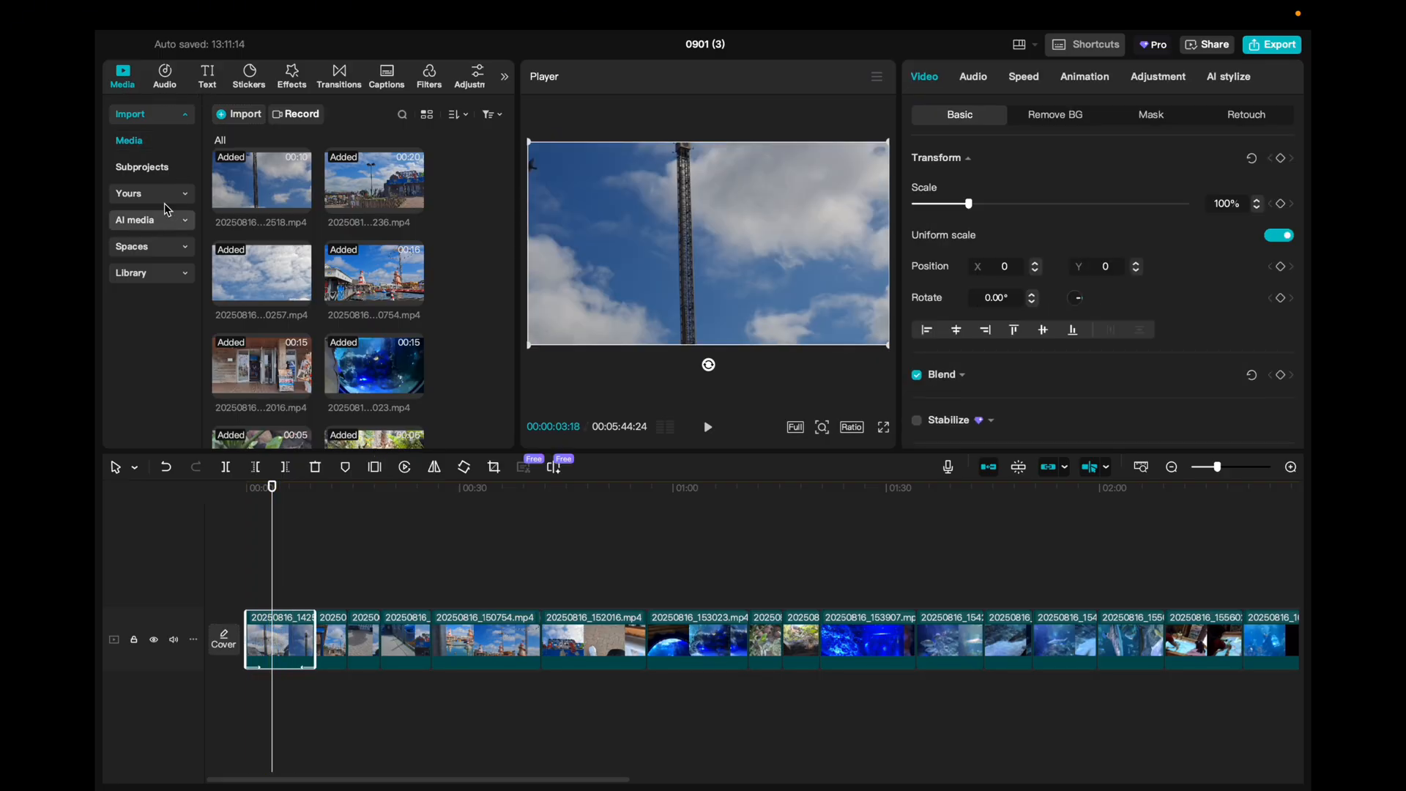
click(208, 77)
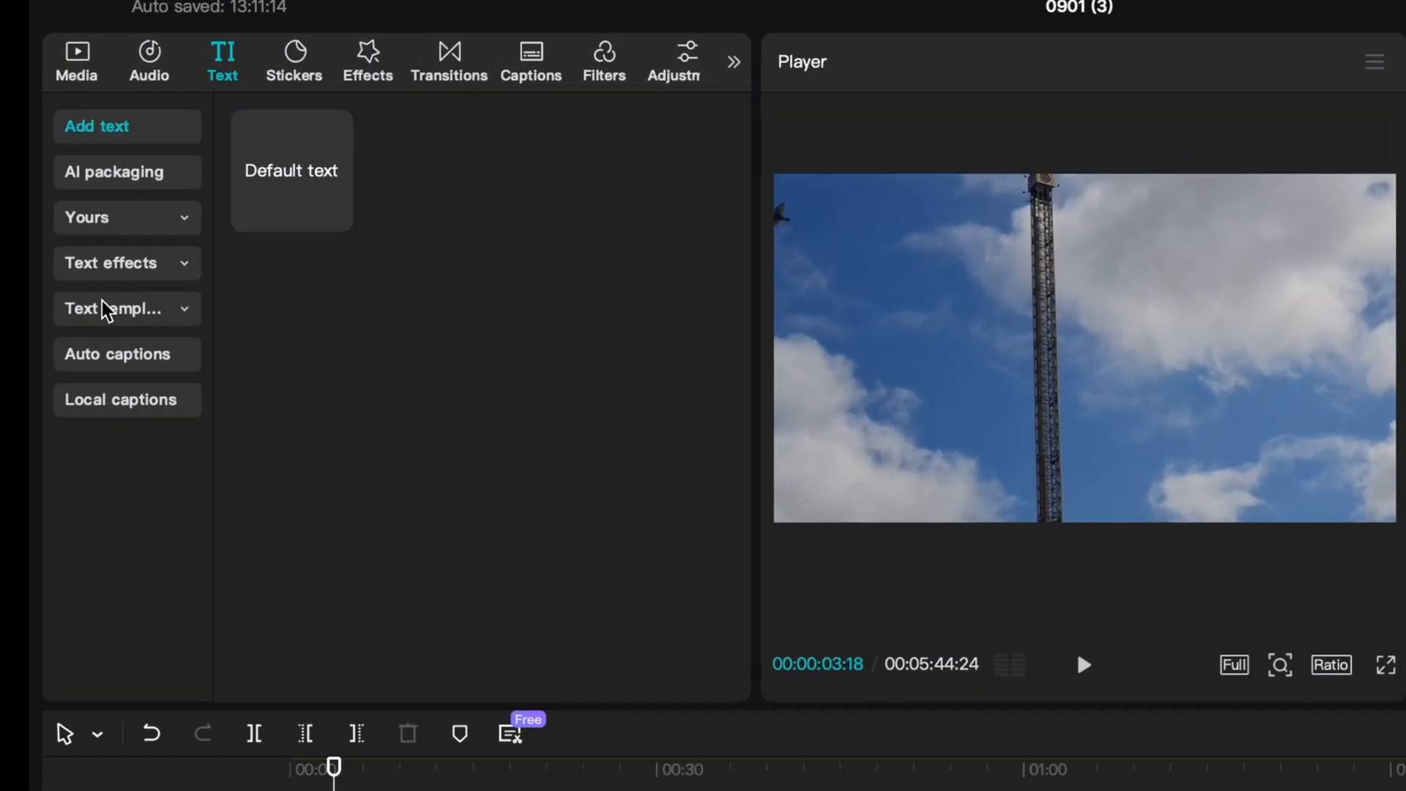
click(141, 264)
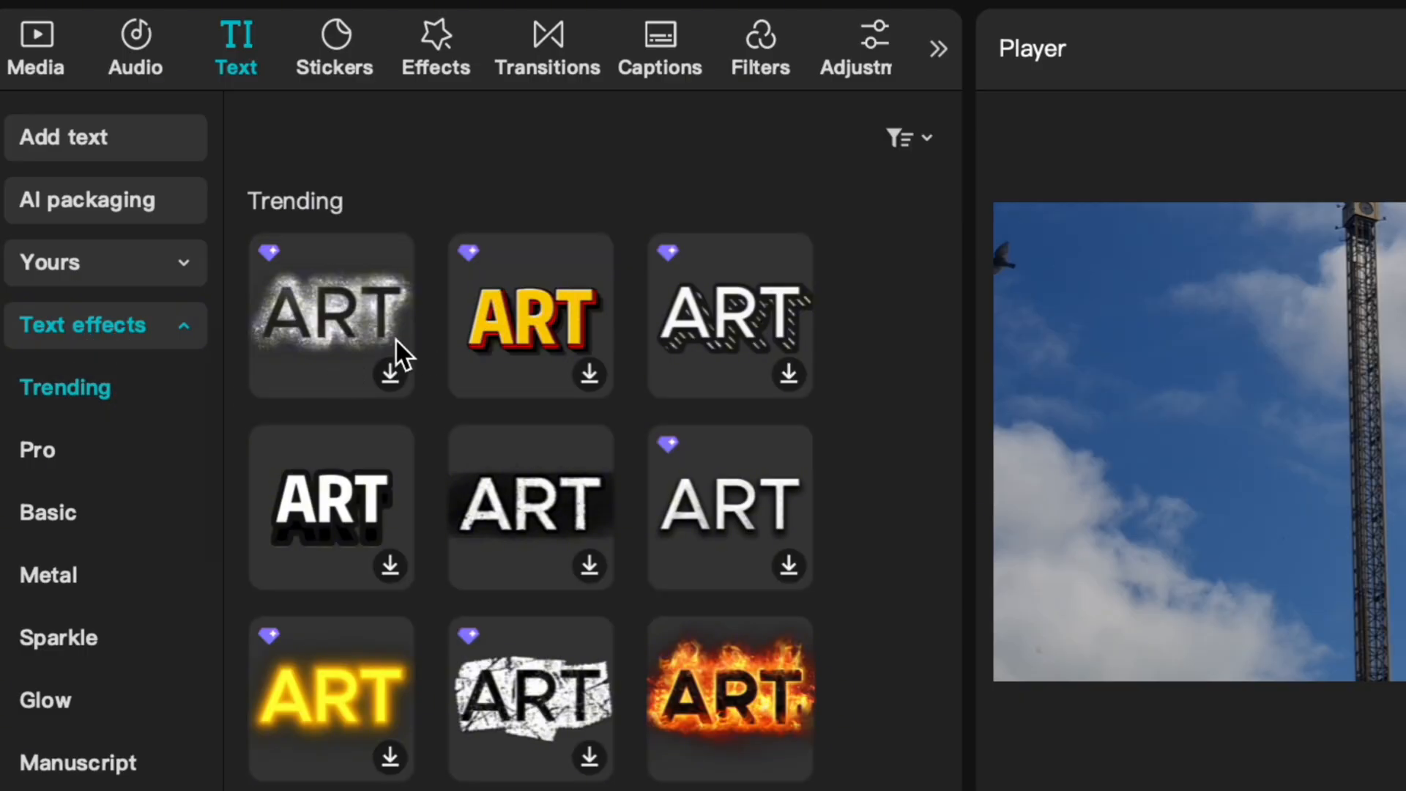
click(114, 460)
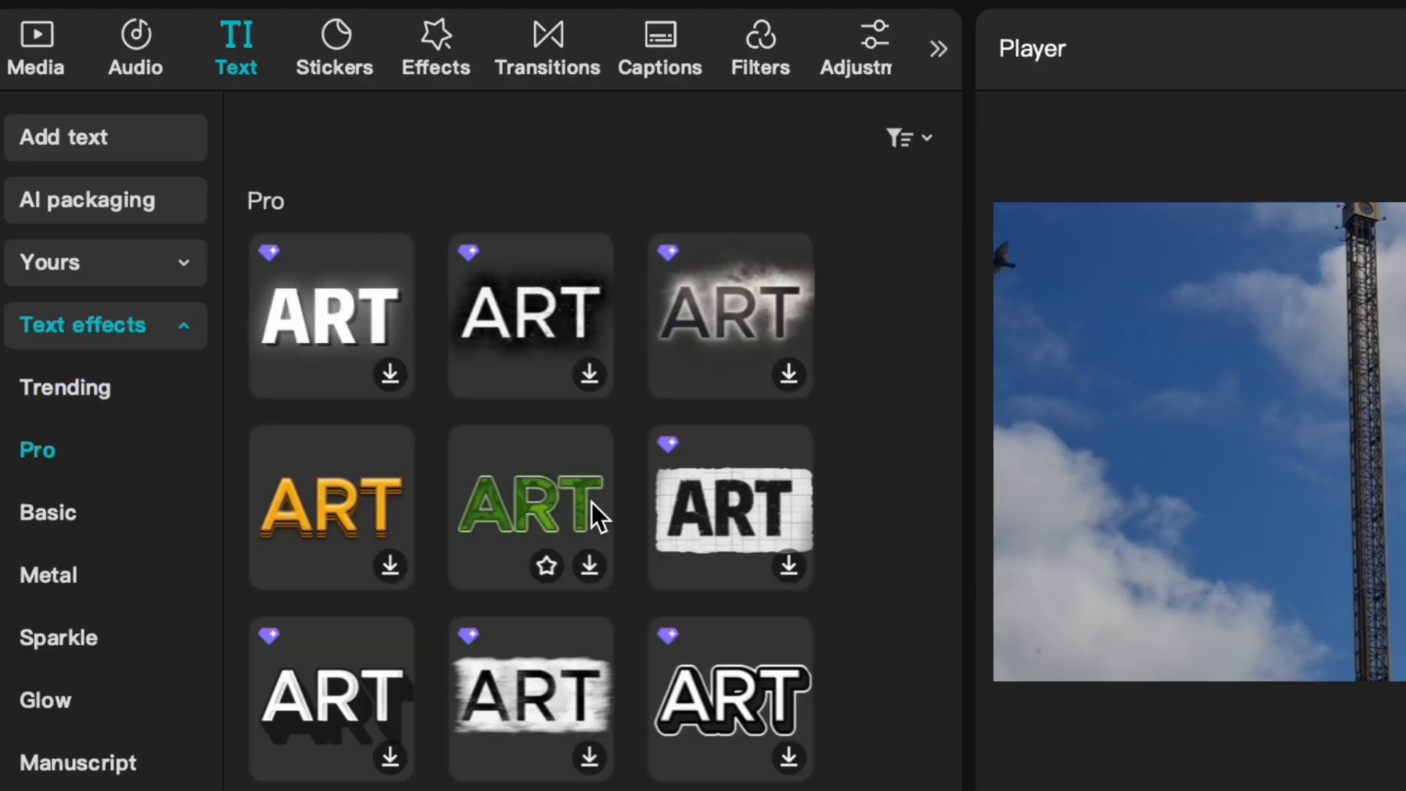
scroll(592, 503, down, 10)
click(151, 396)
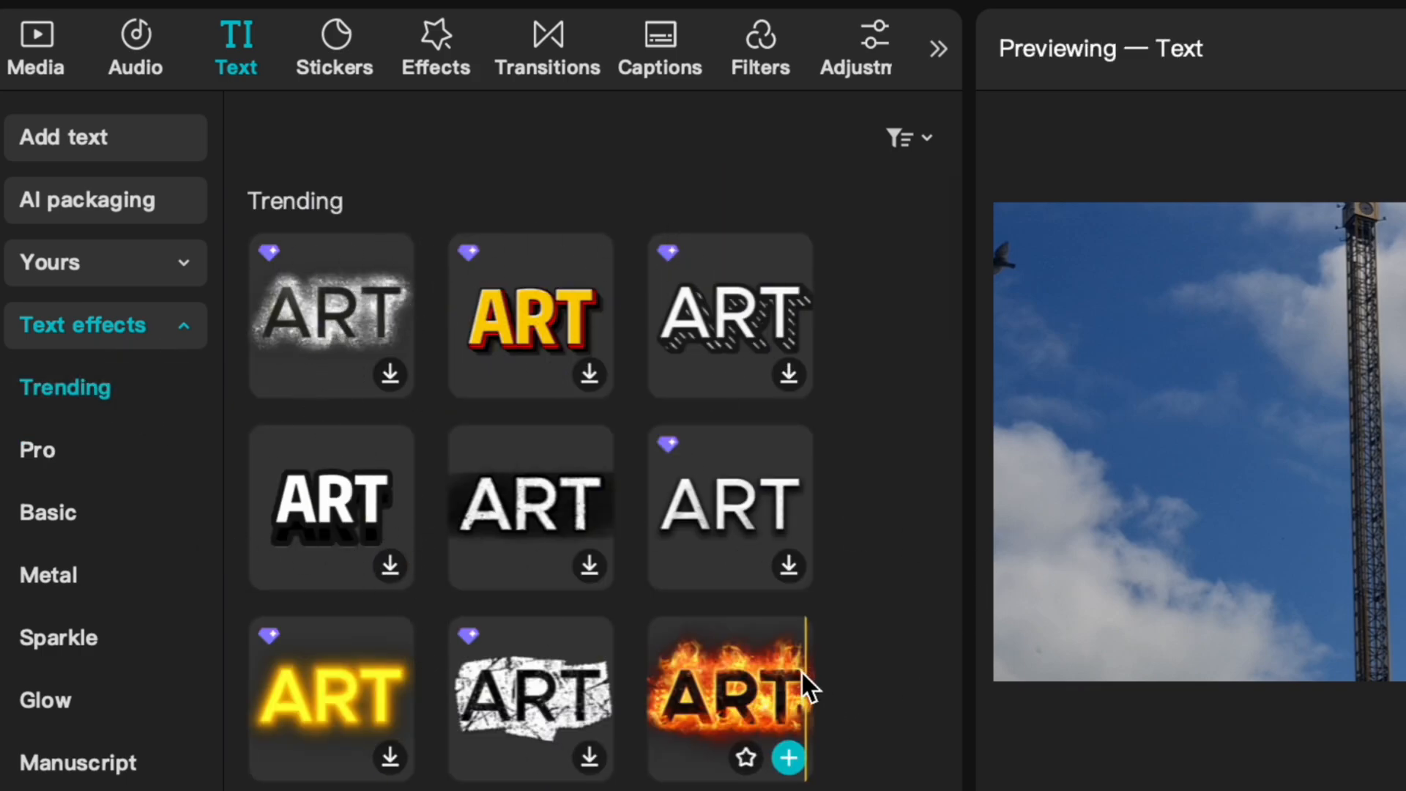
scroll(739, 688, down, 1)
drag(729, 329, 443, 579)
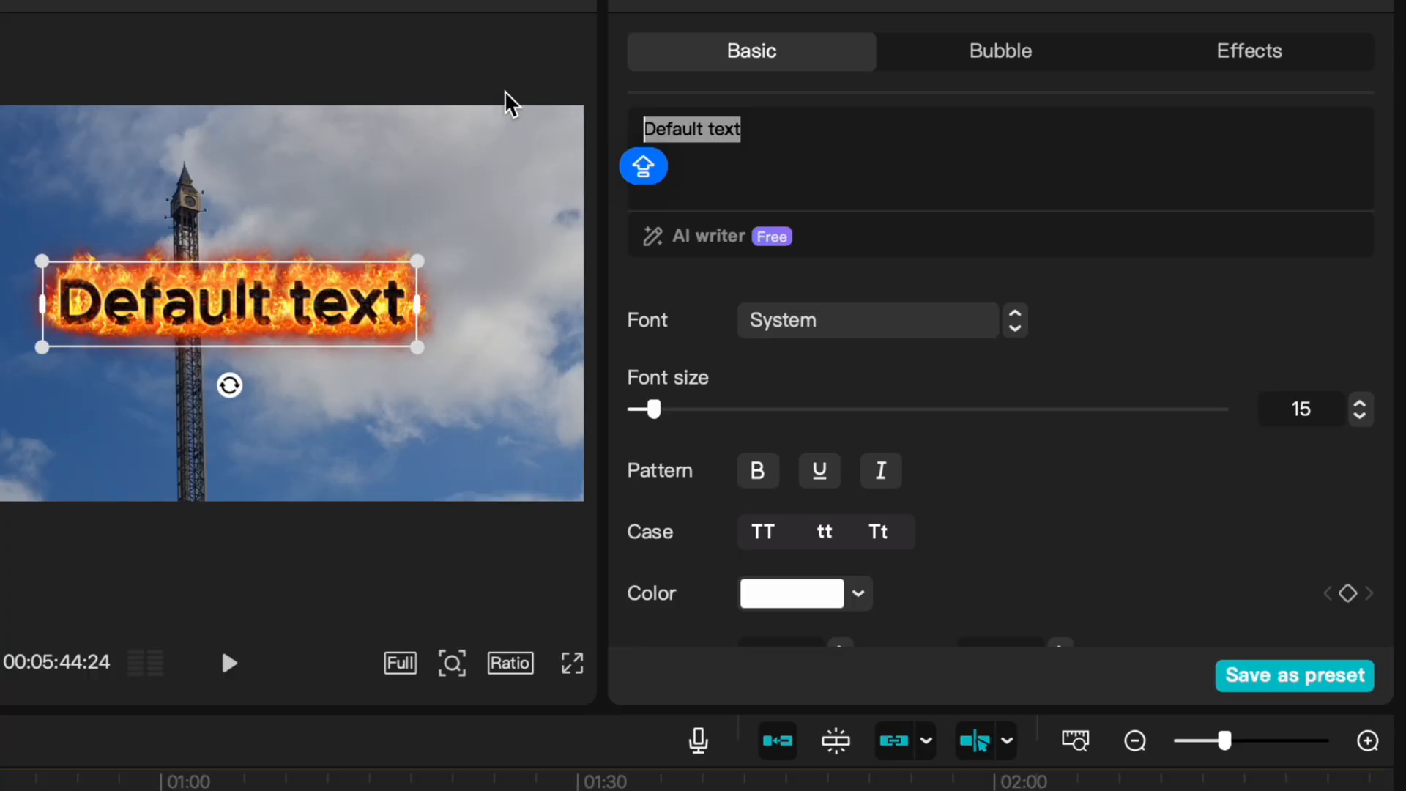
Replace the title's default wording with "TEXT" and set its font to Copperplate after trying Academy Engraved LET
text(TEXT)
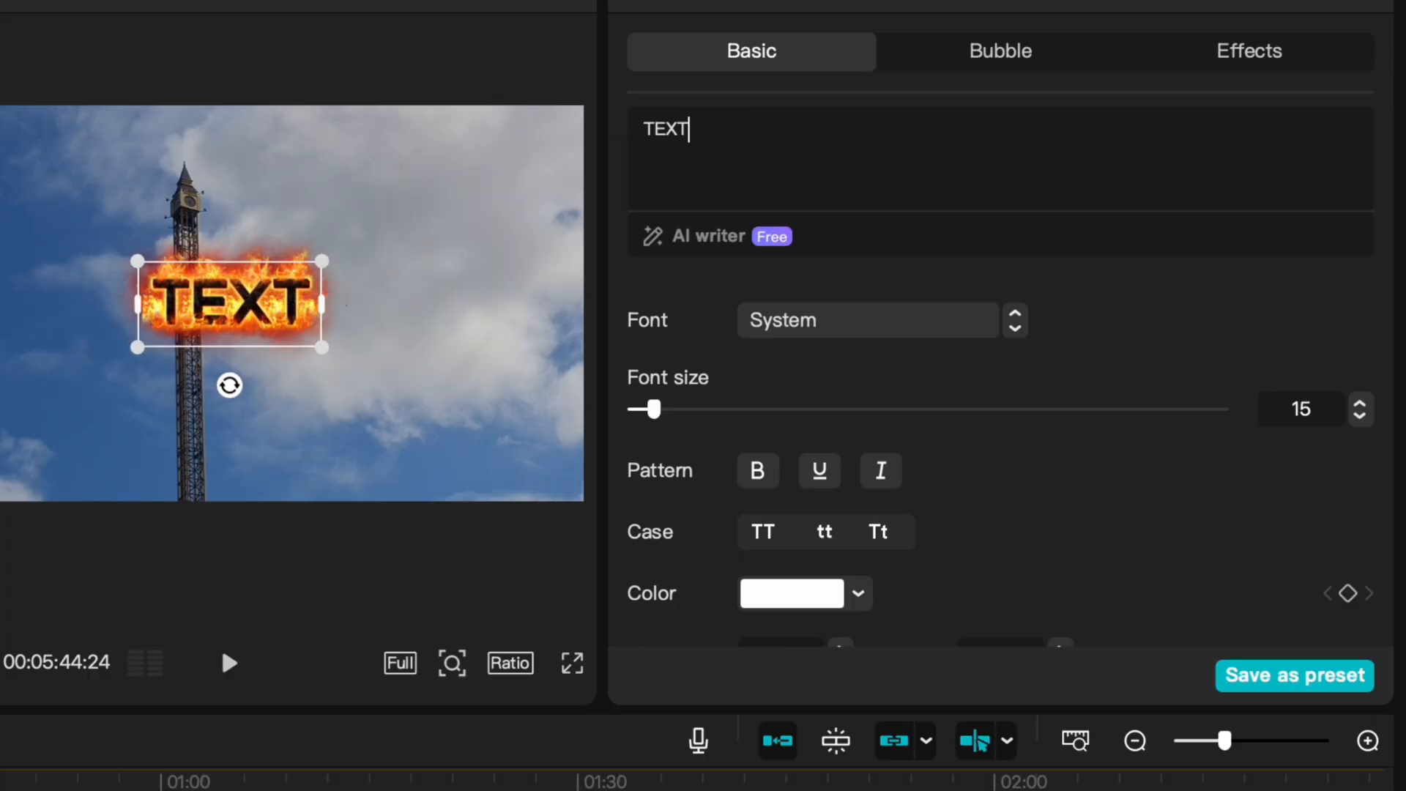
click(845, 322)
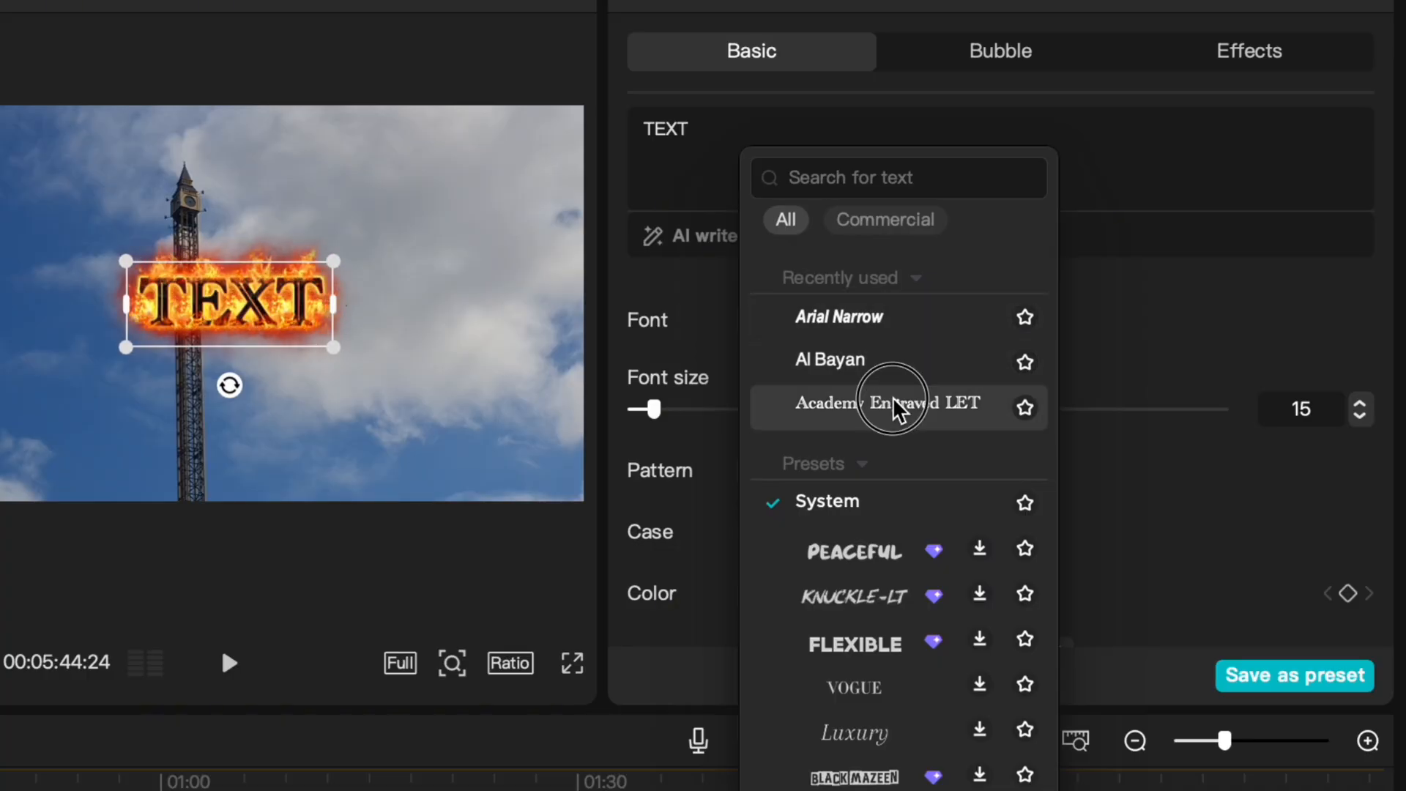
click(894, 403)
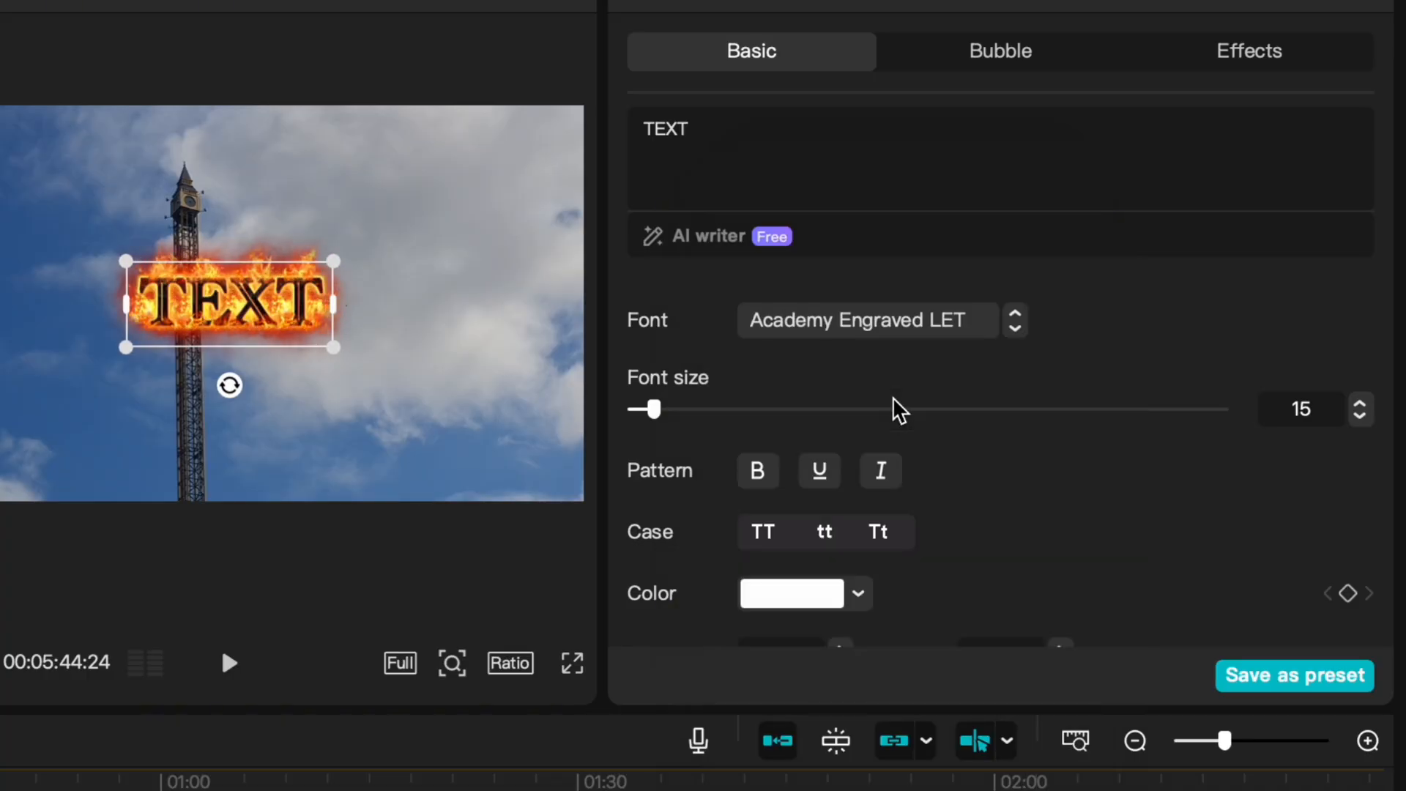
click(945, 322)
scroll(888, 486, down, 5)
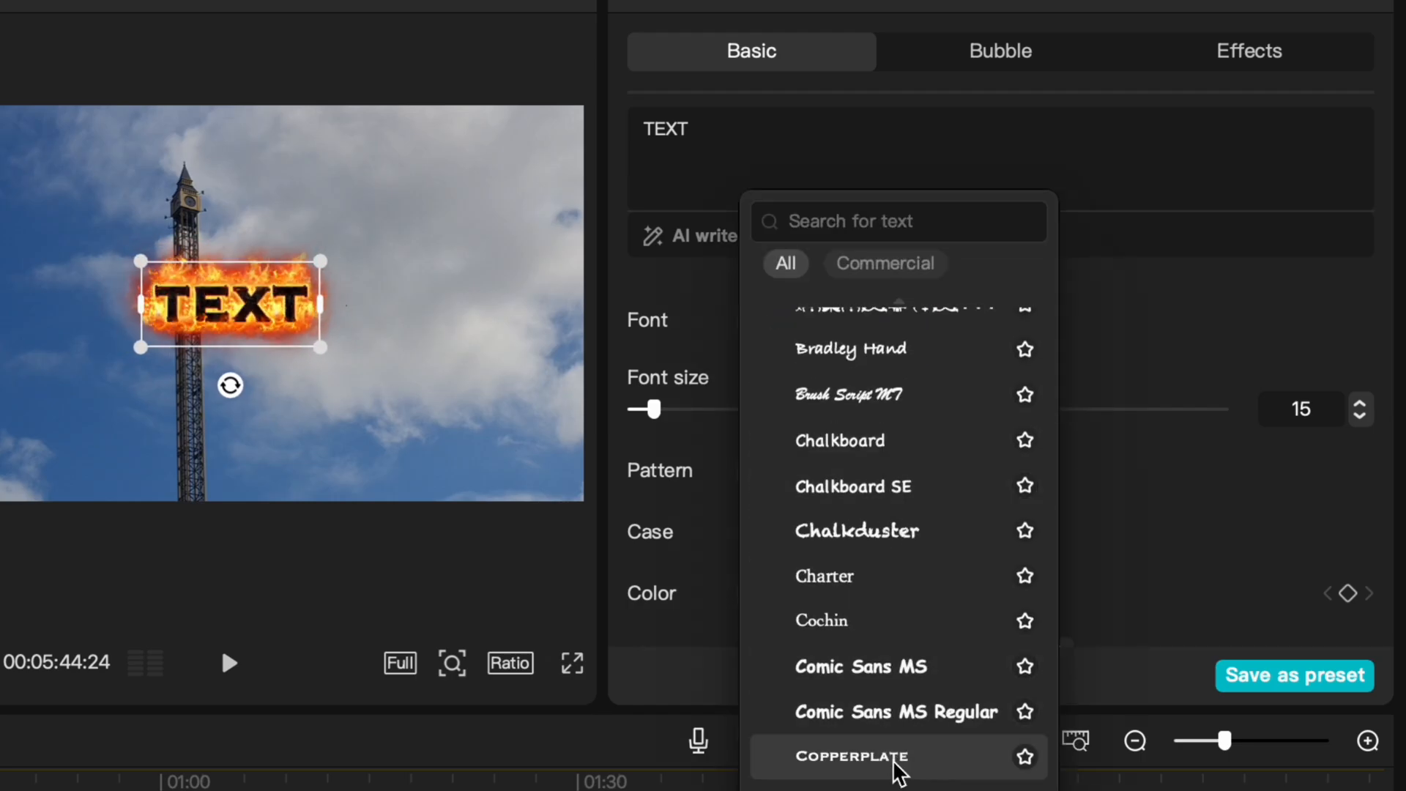
click(898, 762)
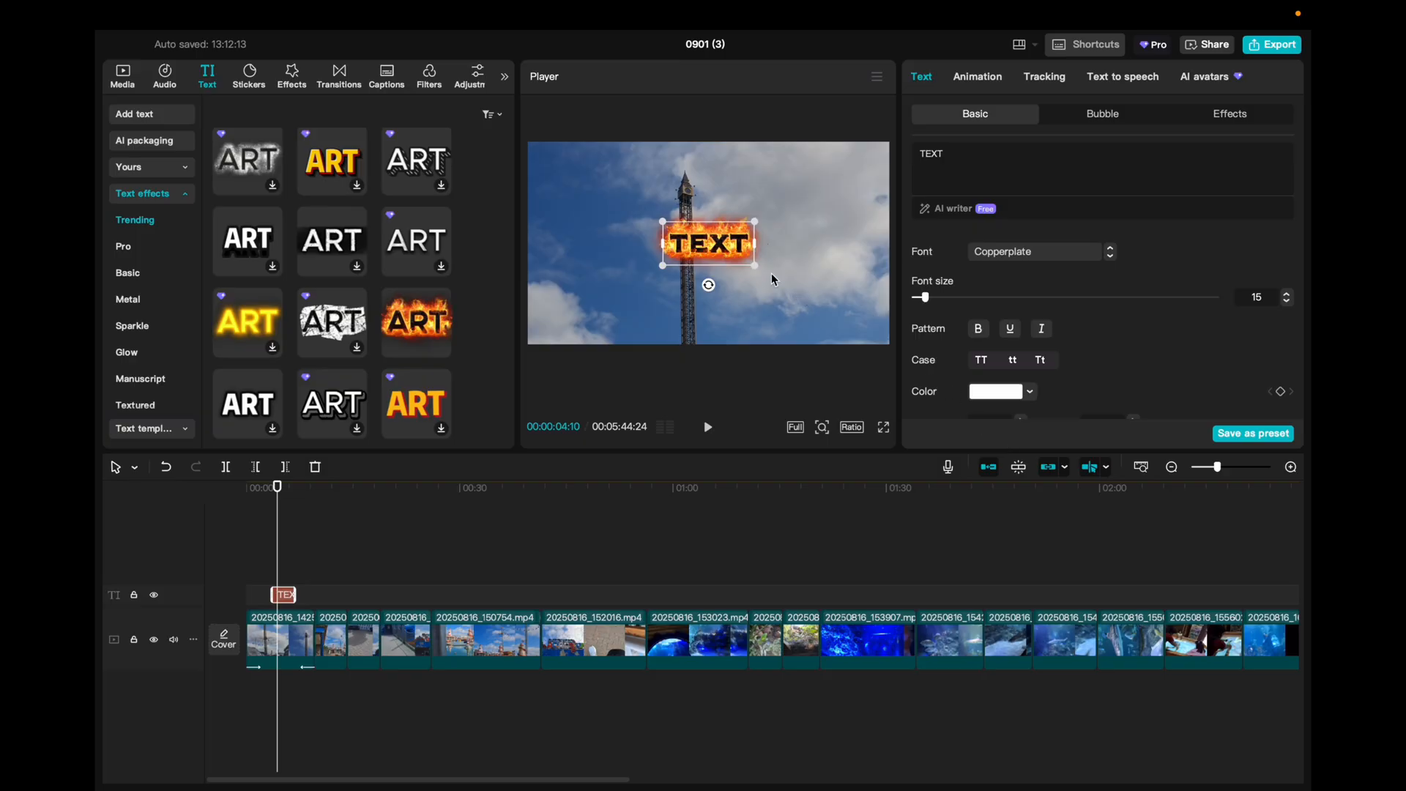
Place the flaming title in the lower-left corner of the video frame and check it along its timeline span
mouse_move(756, 267)
mouse_down()
mouse_move(889, 366)
mouse_move(904, 436)
mouse_move(734, 381)
mouse_move(732, 259)
mouse_up()
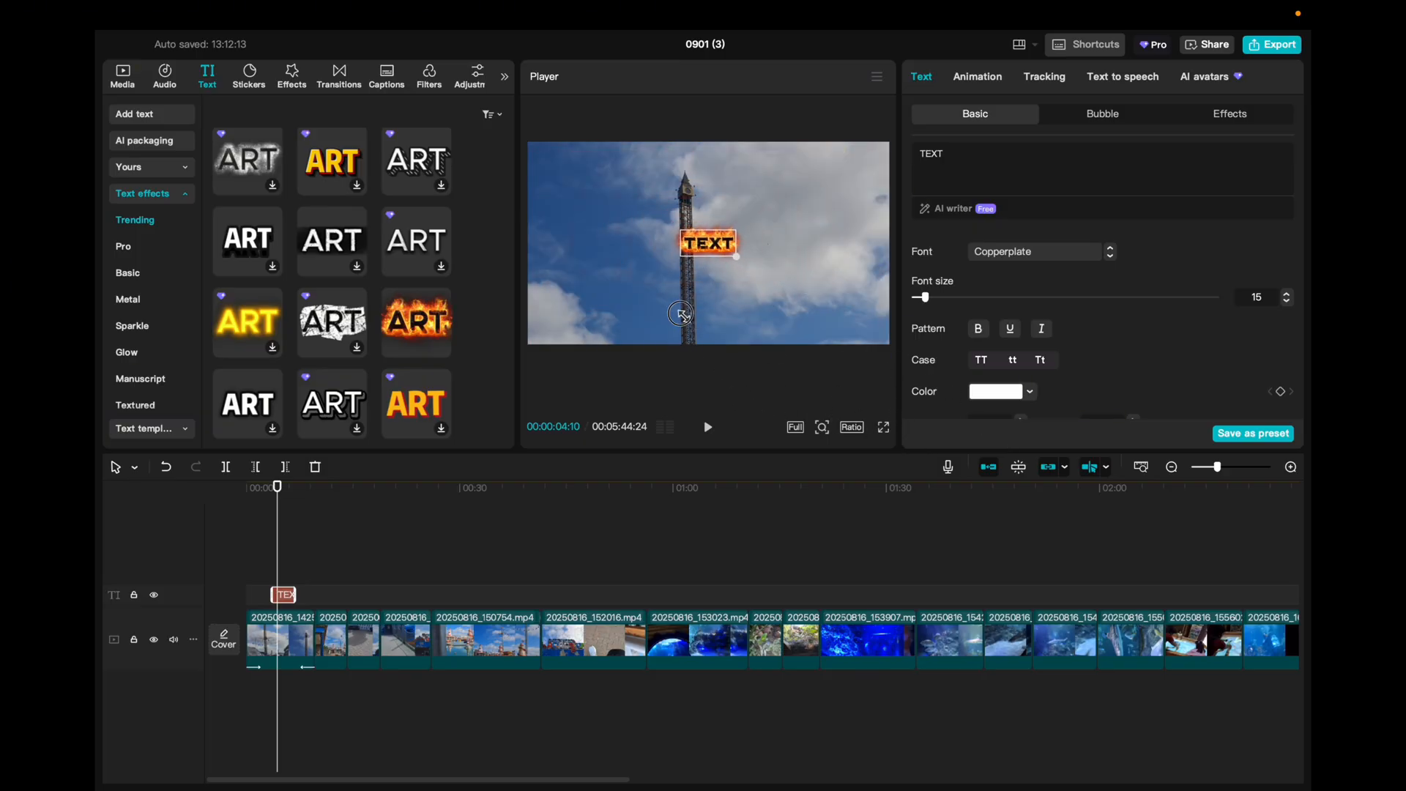
click(681, 320)
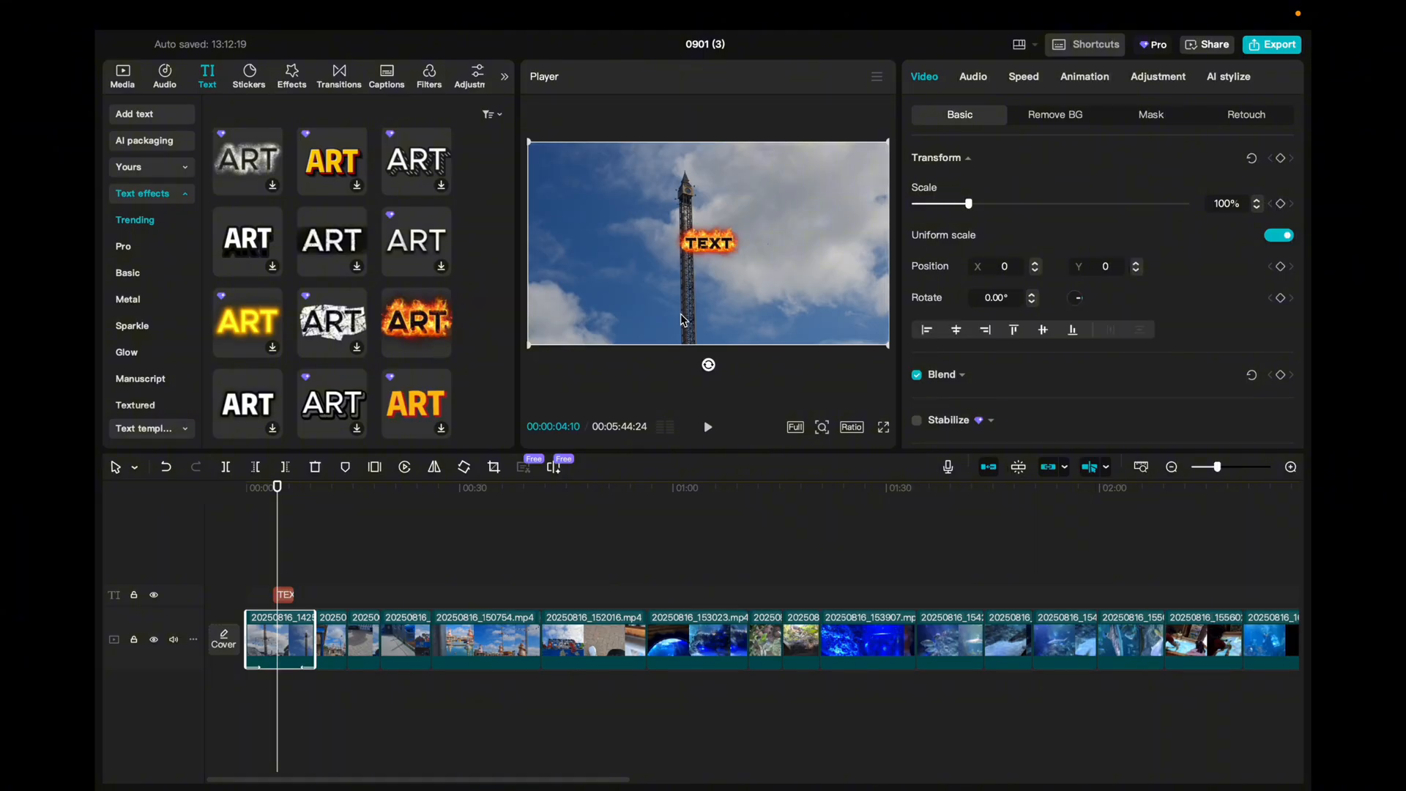
click(730, 253)
drag(736, 256, 614, 327)
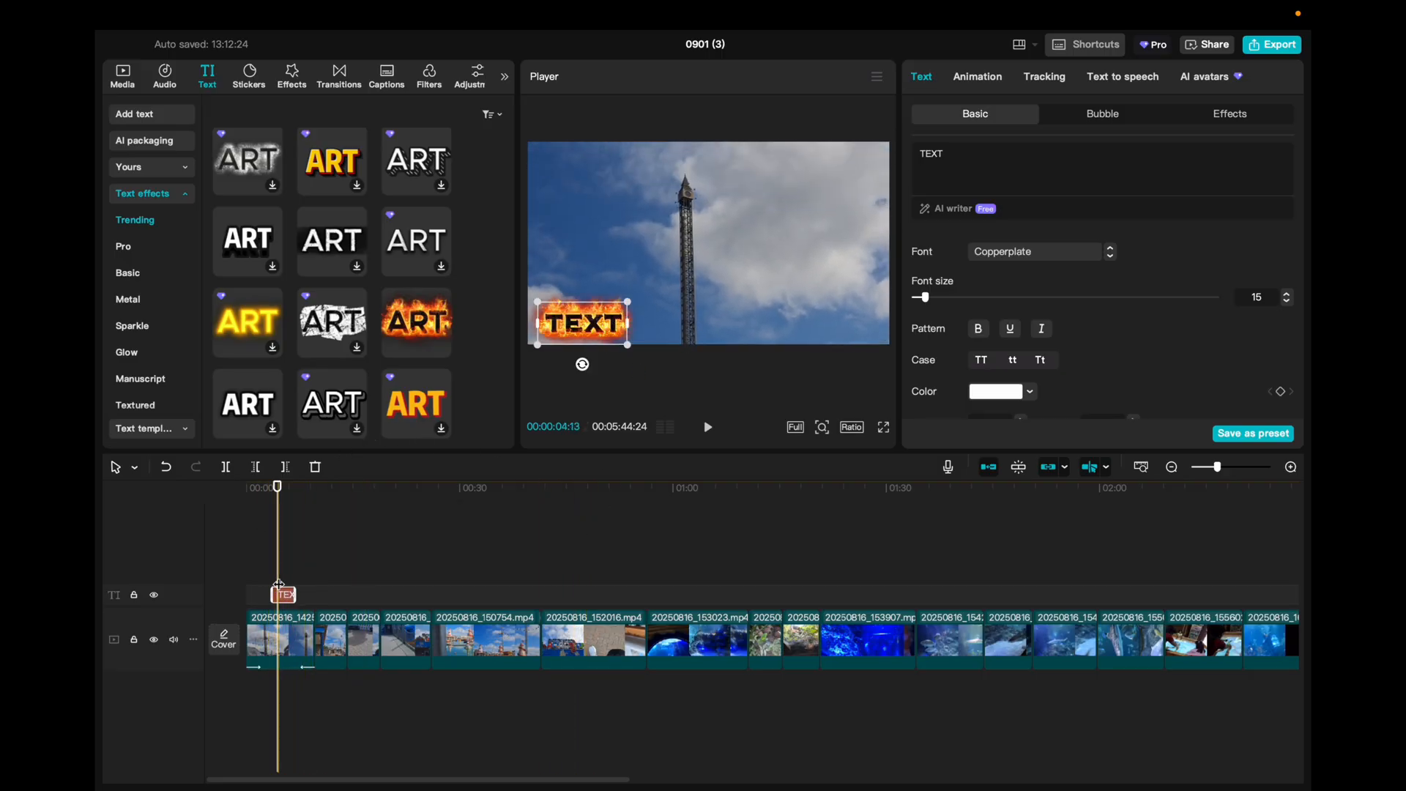
click(285, 593)
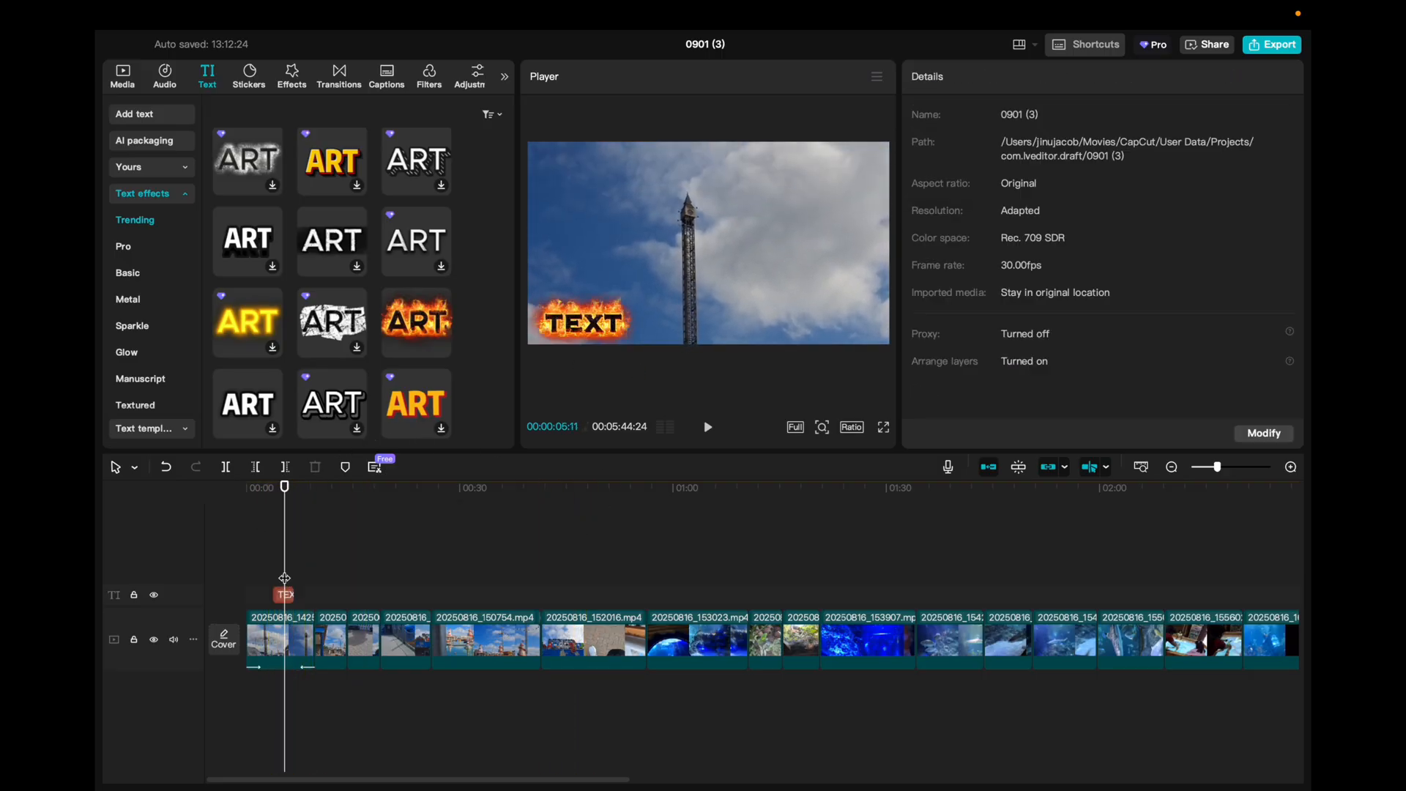
click(284, 591)
click(309, 589)
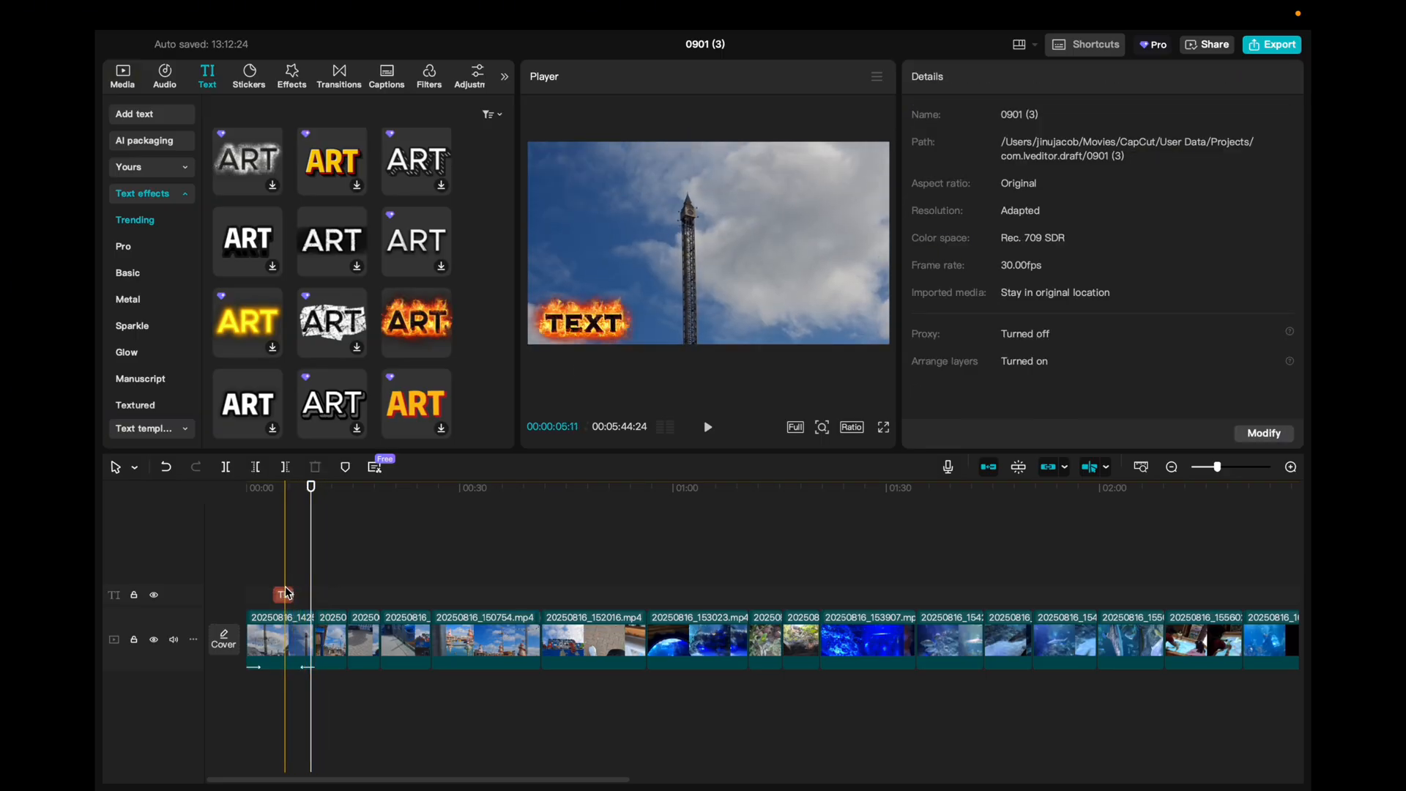
Apply the Type 1 entrance animation to the title with a duration of 1.0 s
click(287, 593)
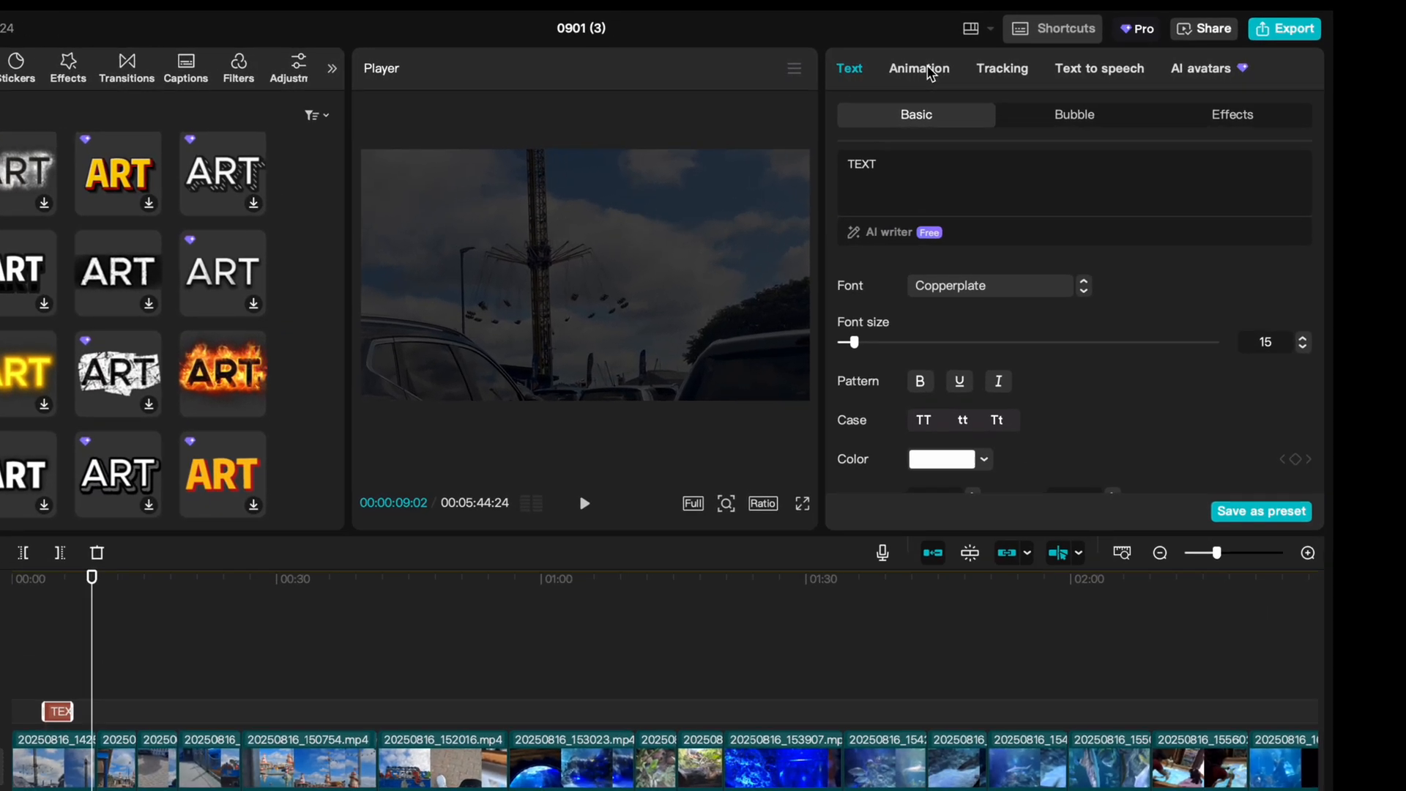
click(981, 78)
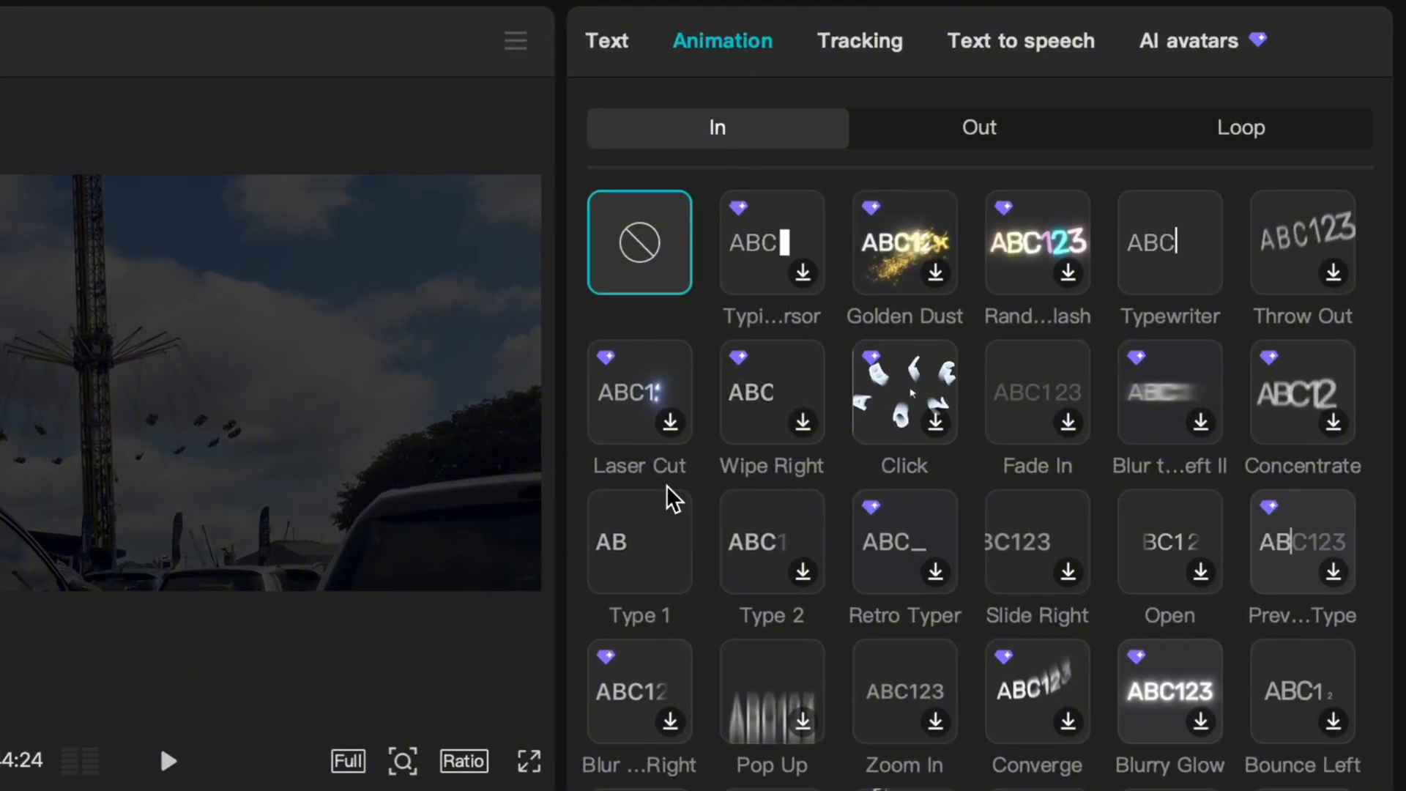
click(637, 542)
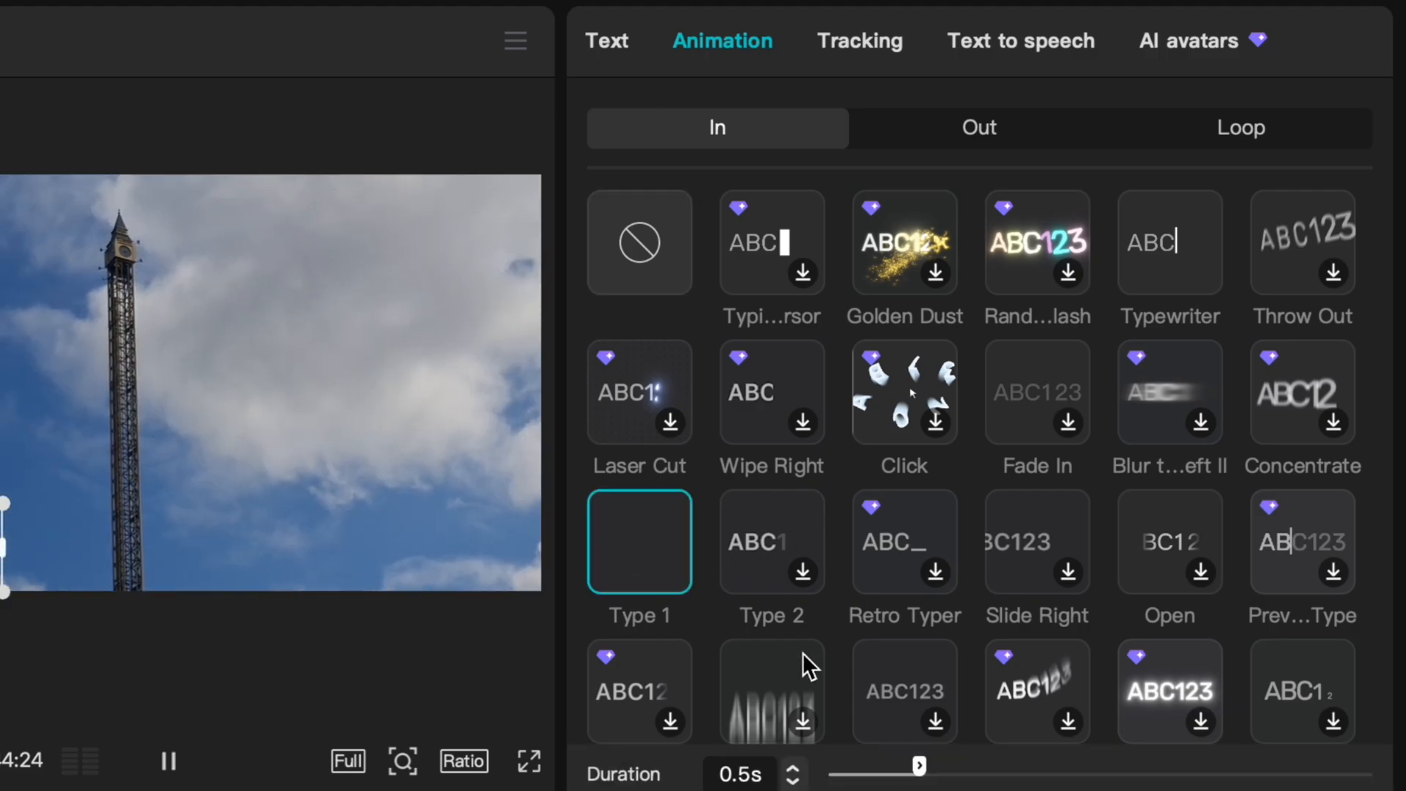
click(792, 769)
click(792, 770)
click(792, 771)
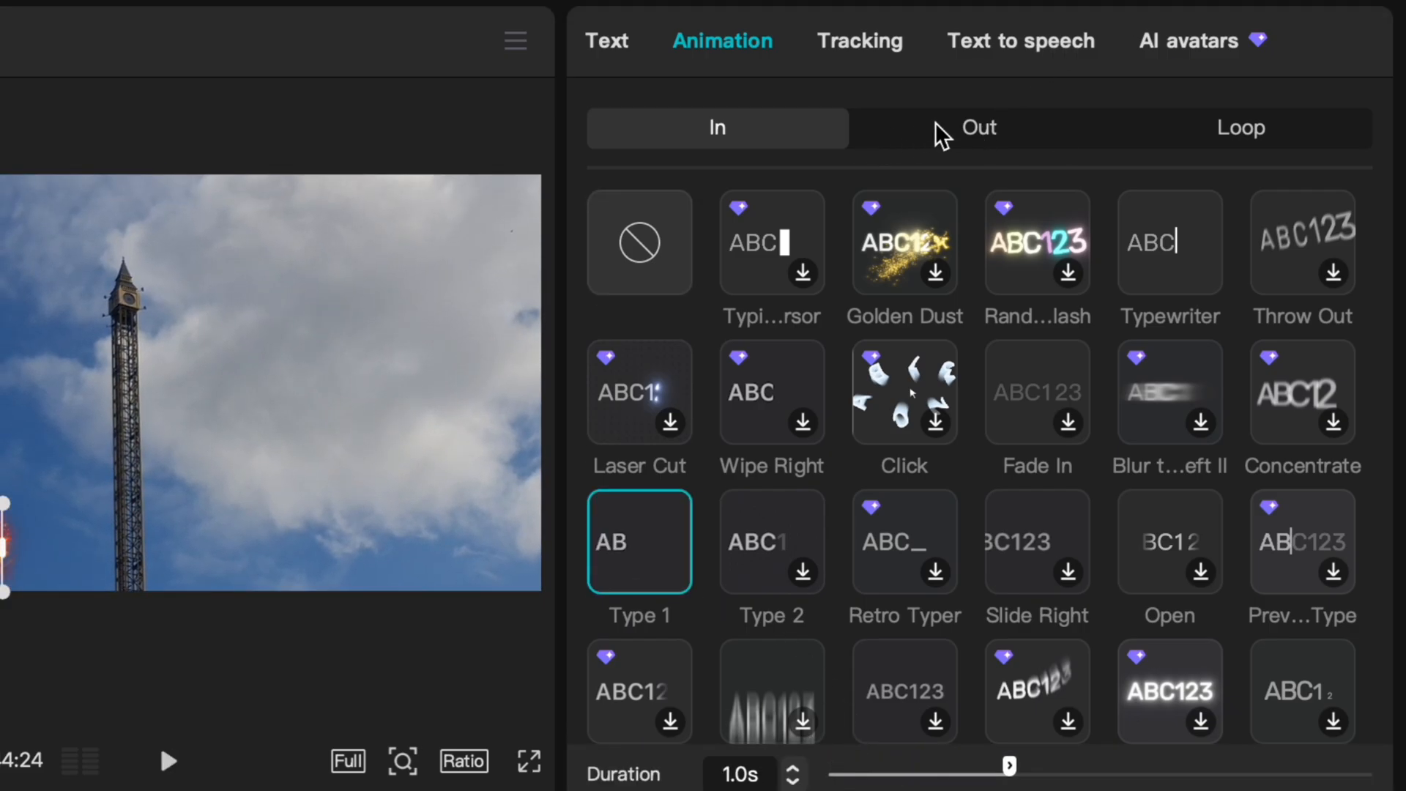
Apply the Expand exit animation to the title with a duration of 1.0 s
click(959, 134)
scroll(899, 575, down, 1)
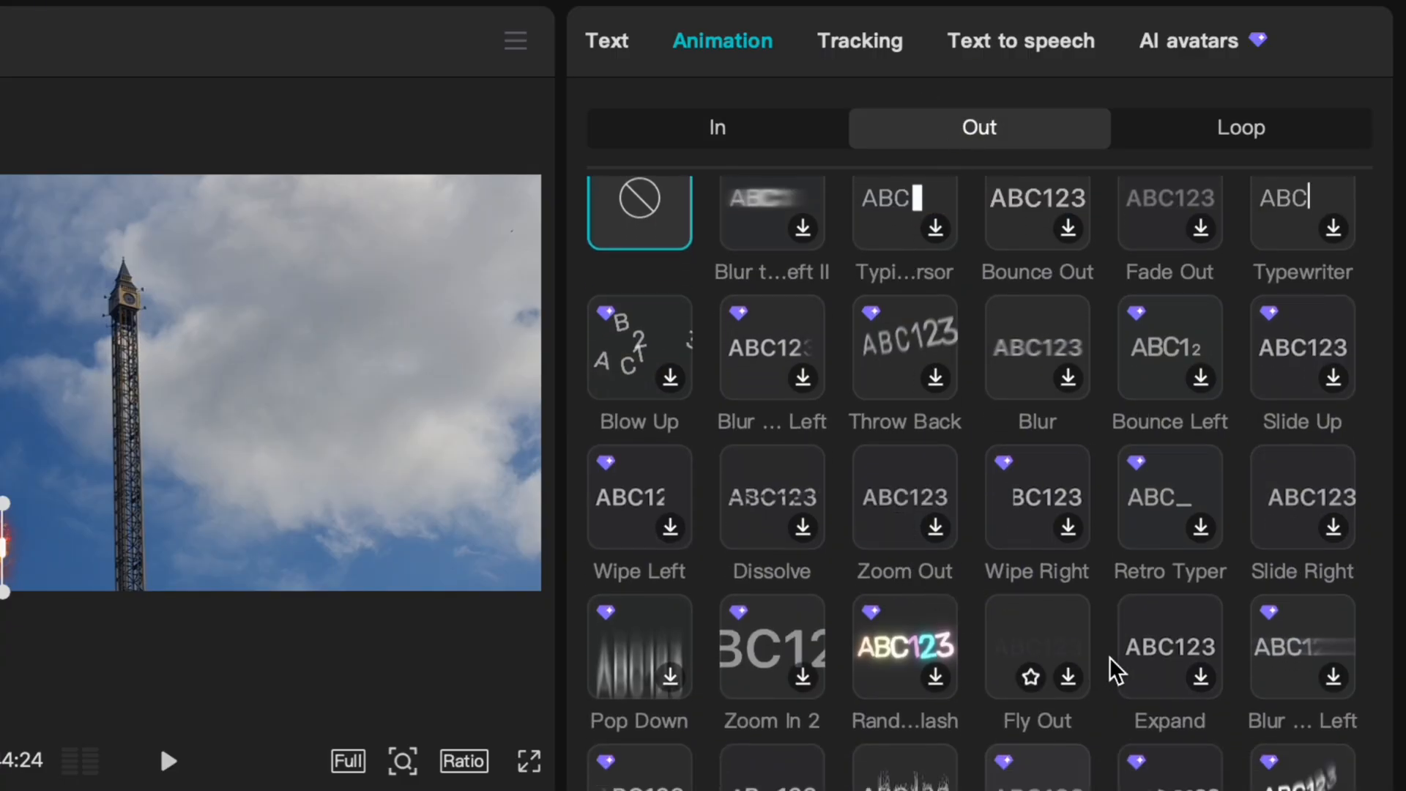
click(1179, 658)
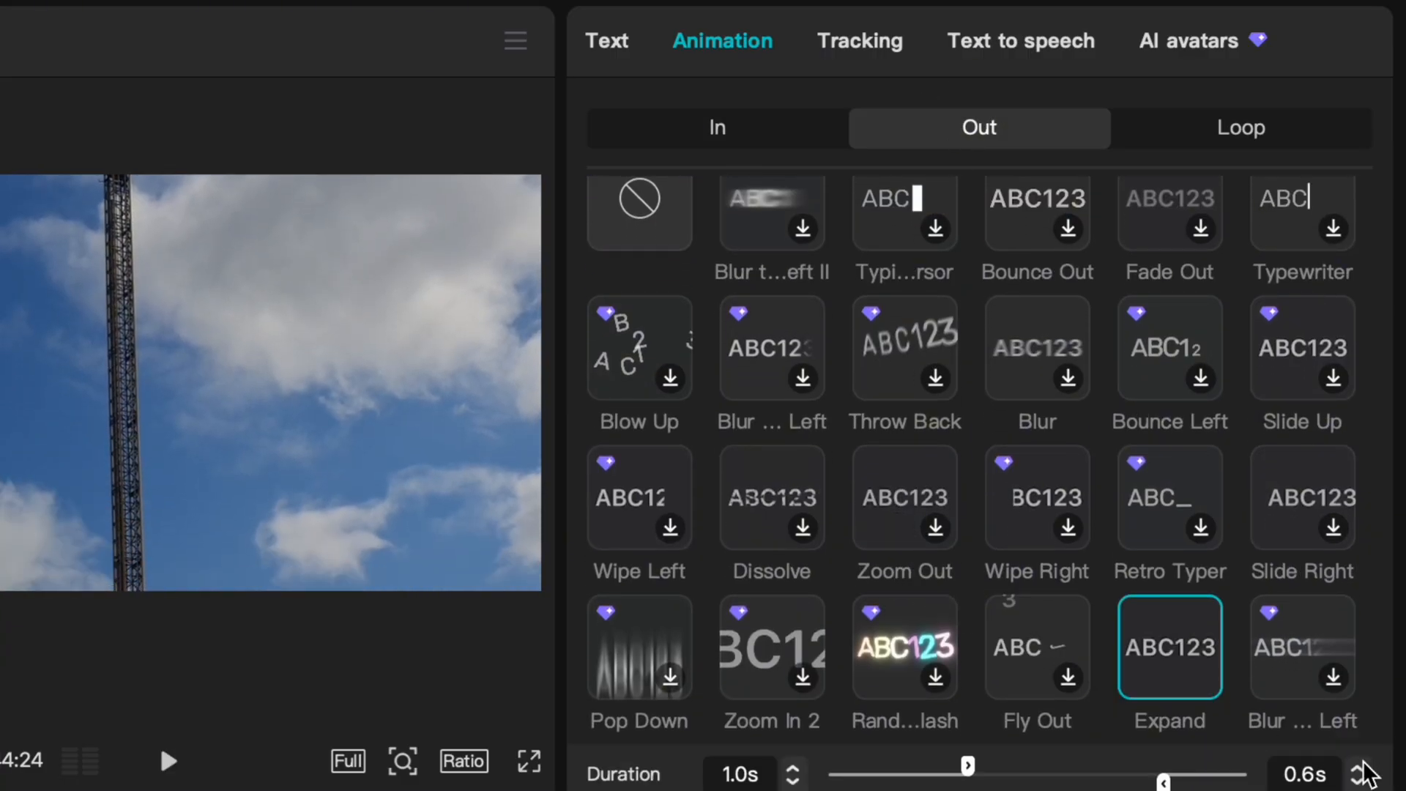
click(1359, 767)
click(1358, 766)
click(1358, 767)
click(1358, 767)
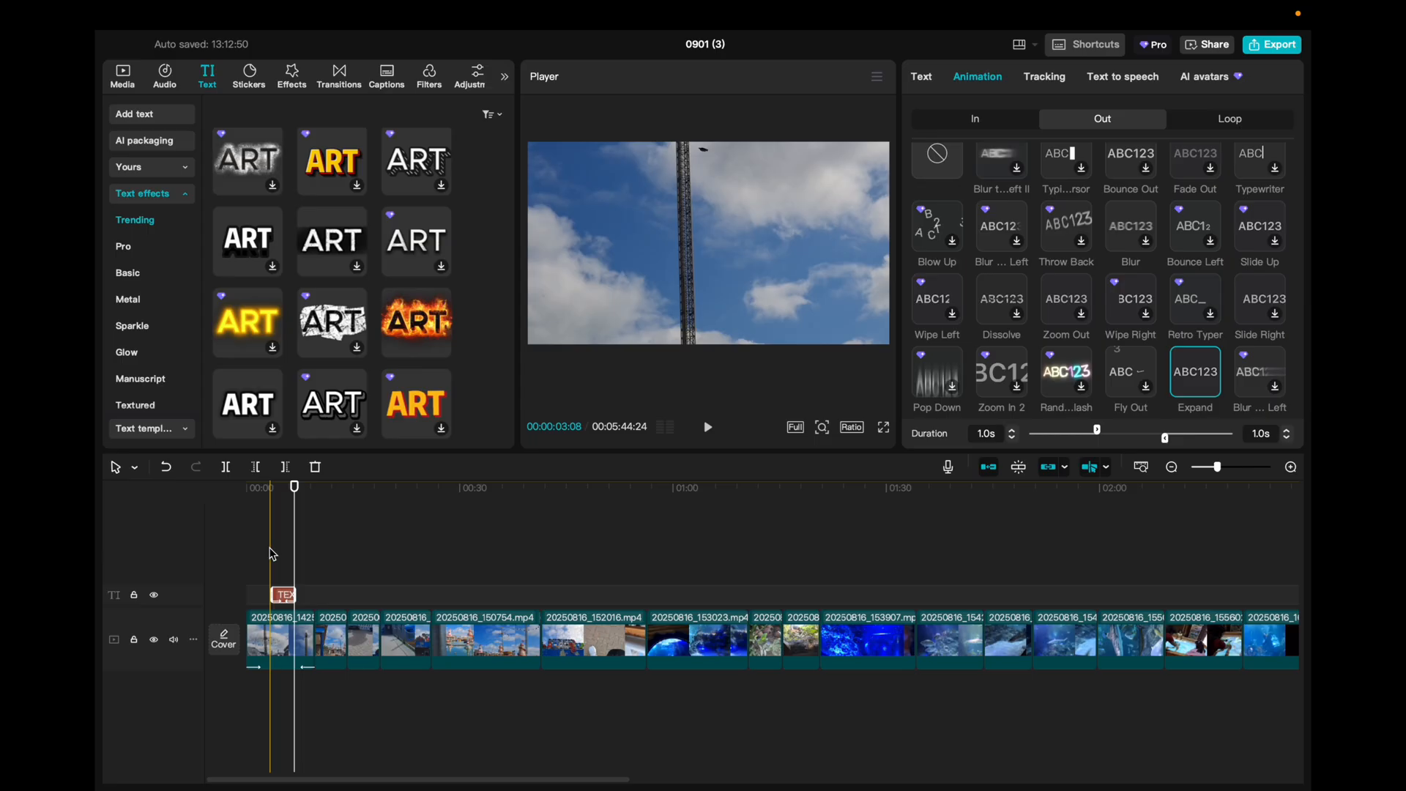
Play back the first clip from just before the title to check the title's entrance and exit animations
click(269, 556)
key(space)
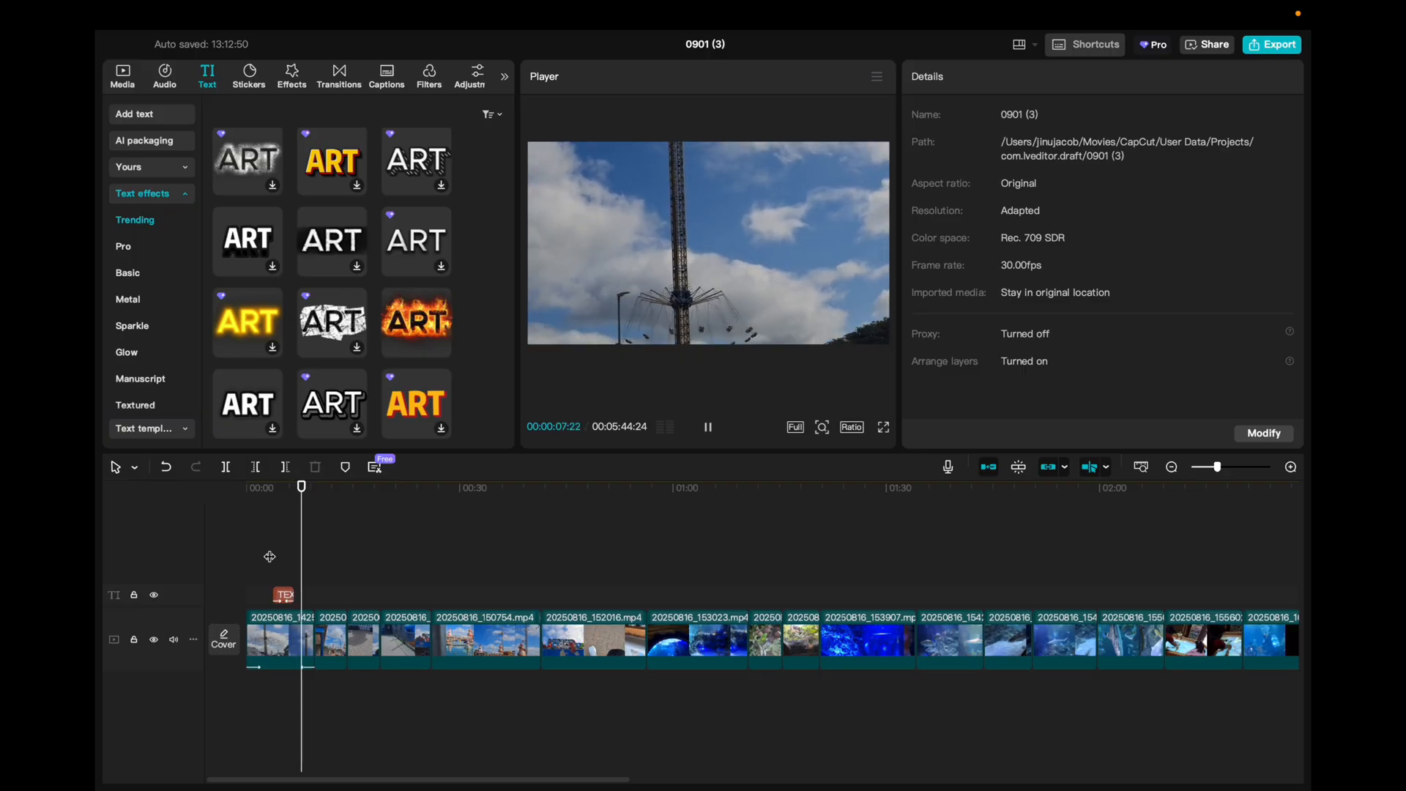
key(space)
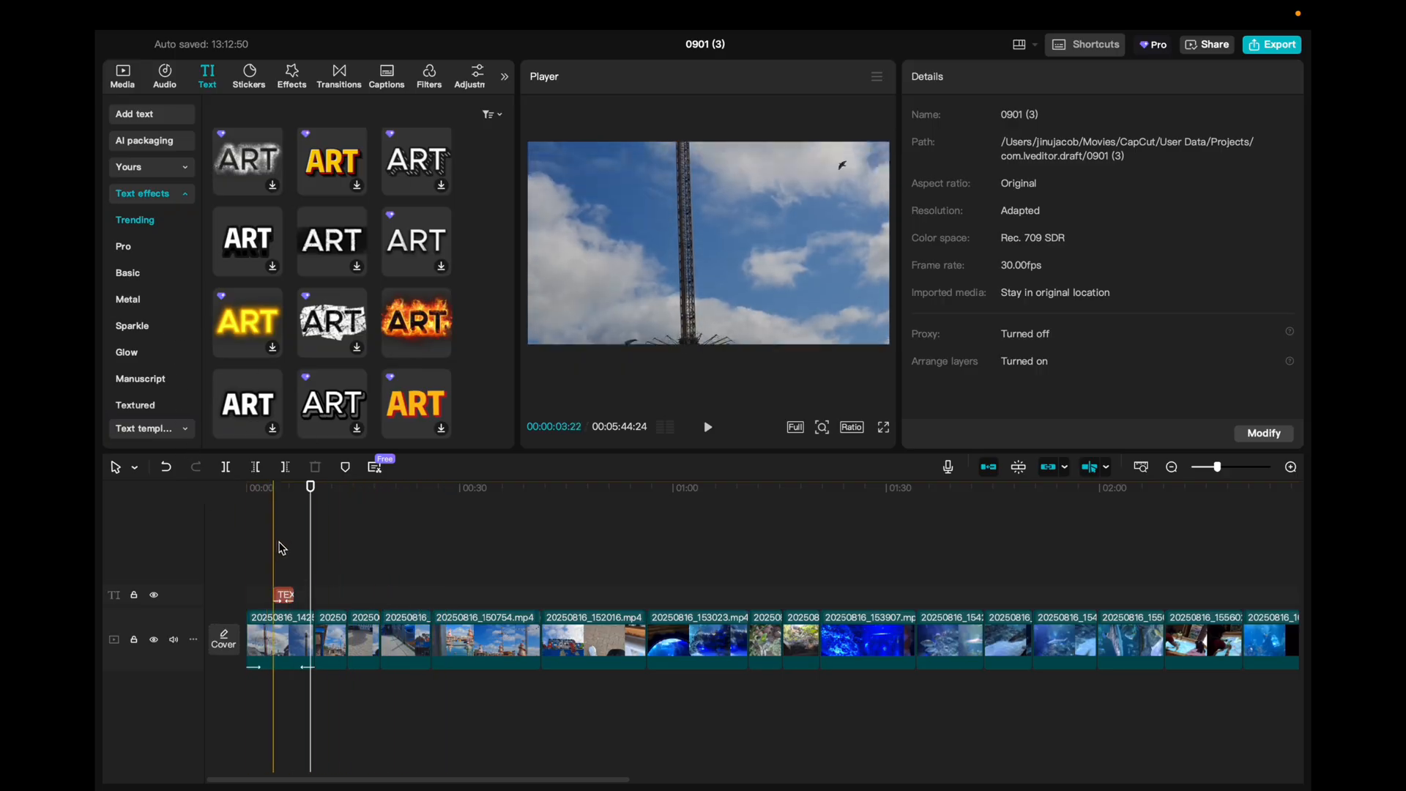
click(289, 636)
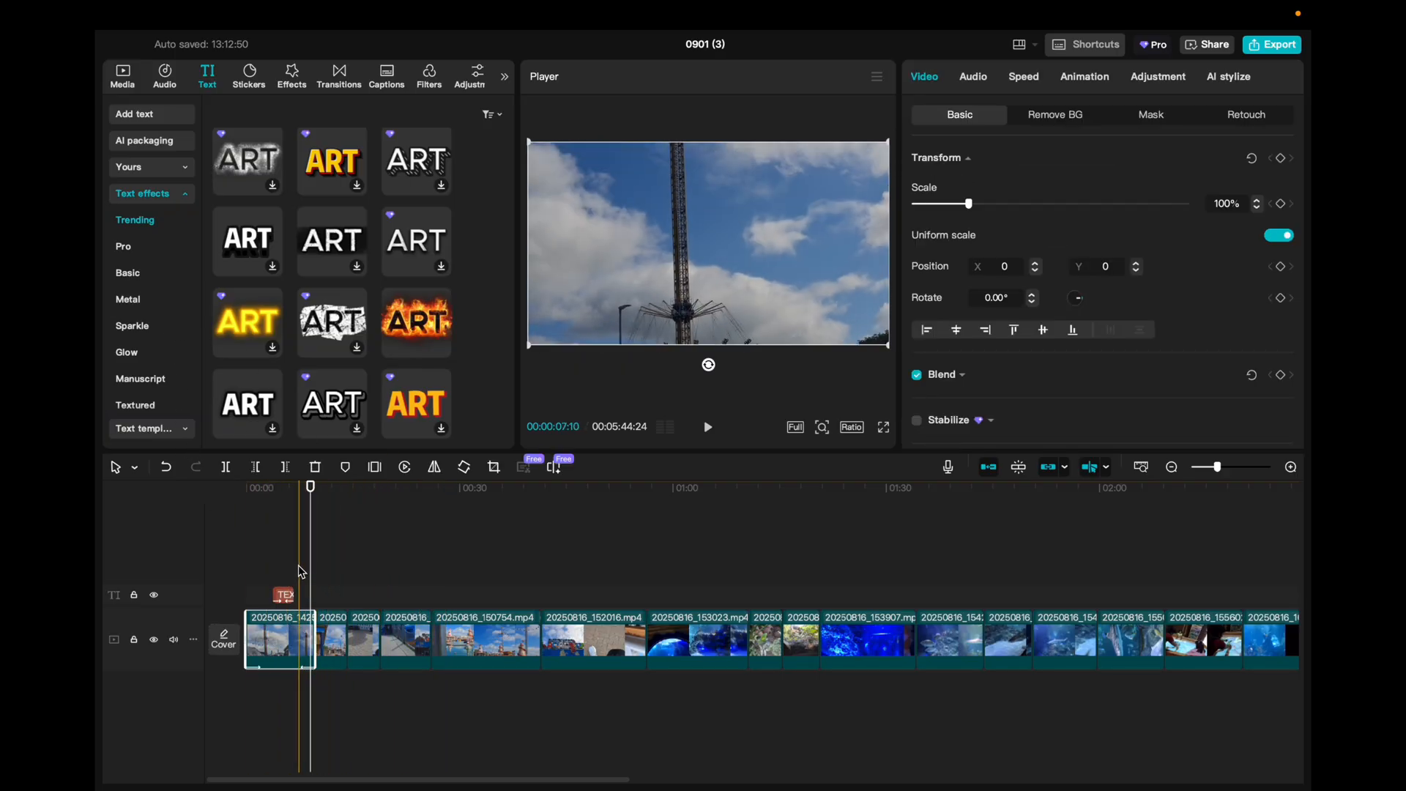
click(299, 573)
click(292, 634)
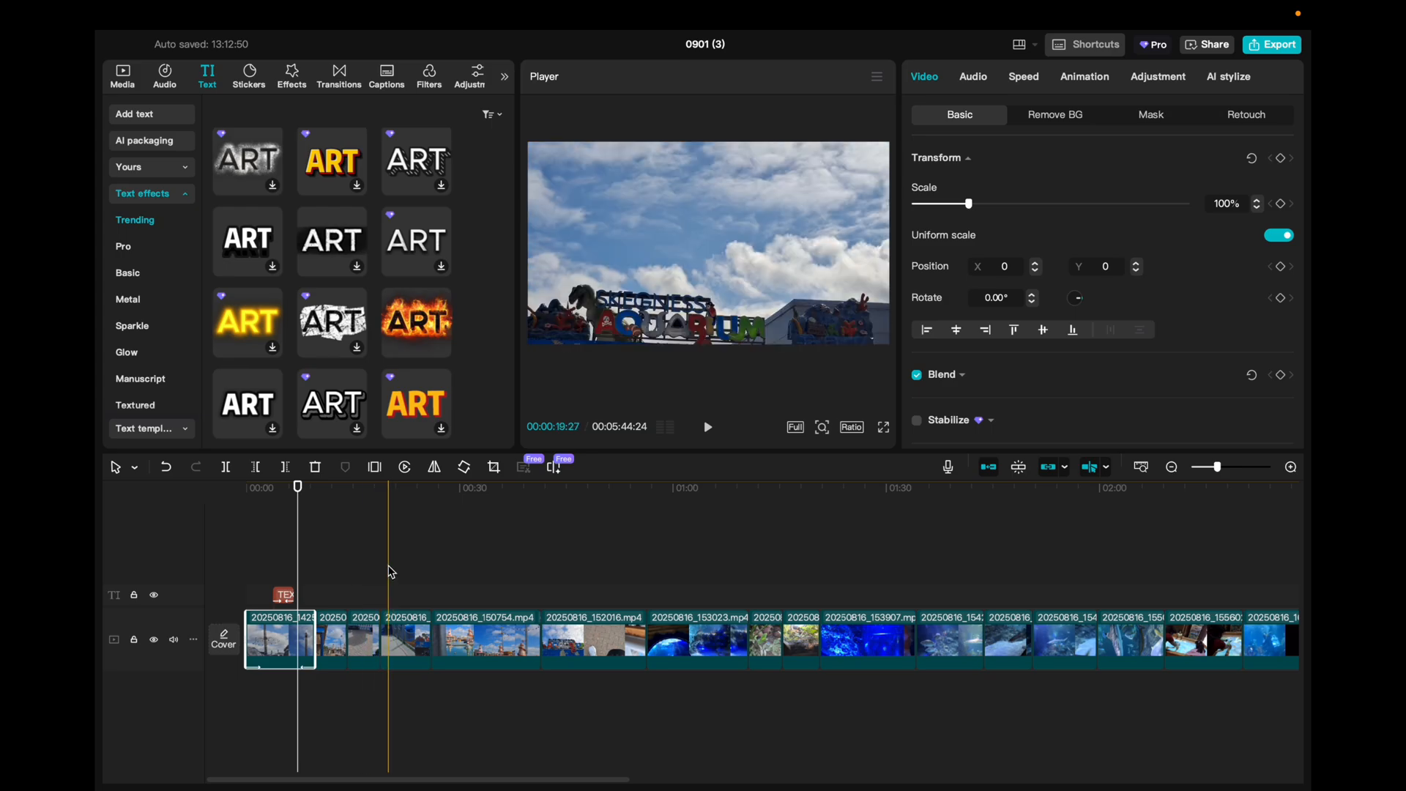
Examine the basic audio settings and the voice changer filters available for 20250816_150754.mp4
click(493, 574)
click(492, 652)
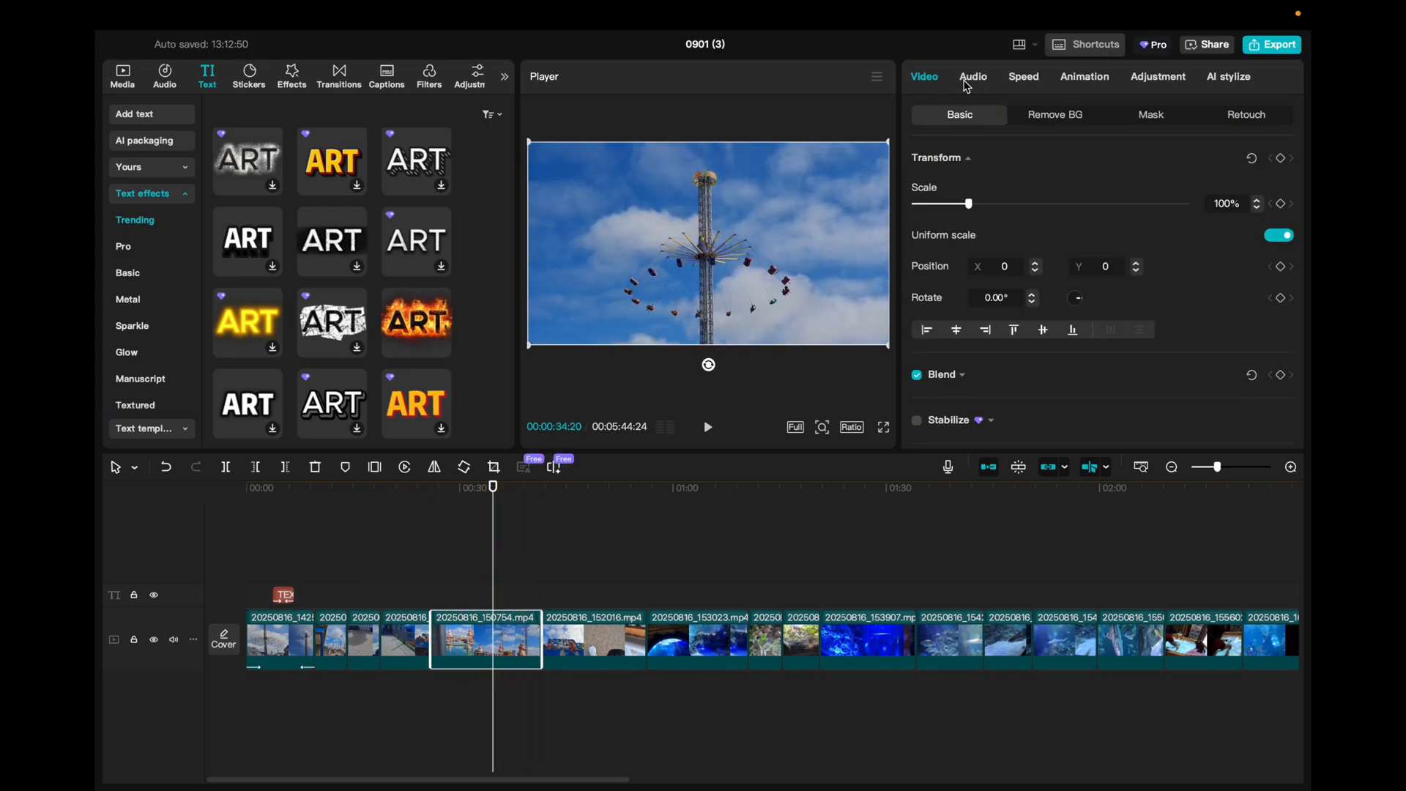
click(973, 76)
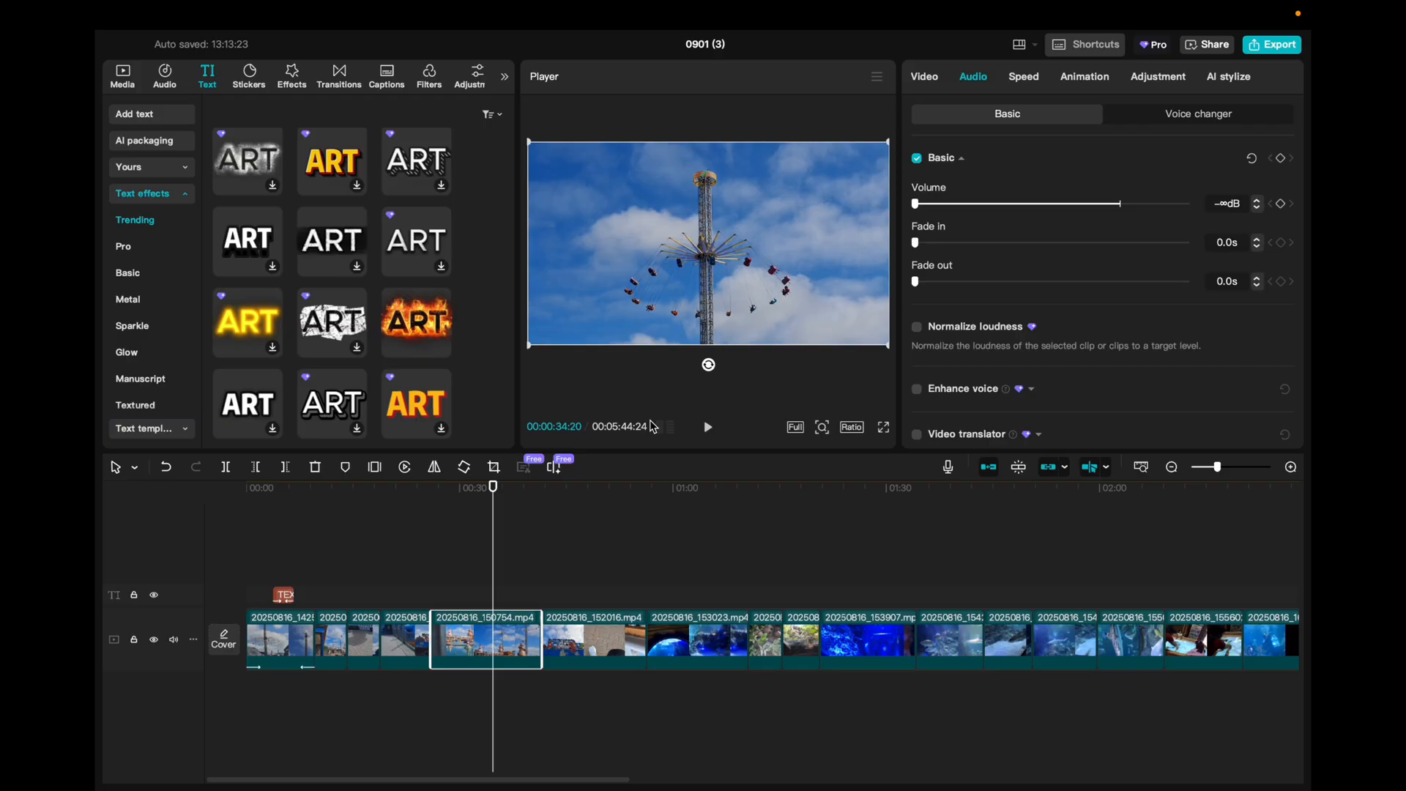
scroll(1036, 276, down, 3)
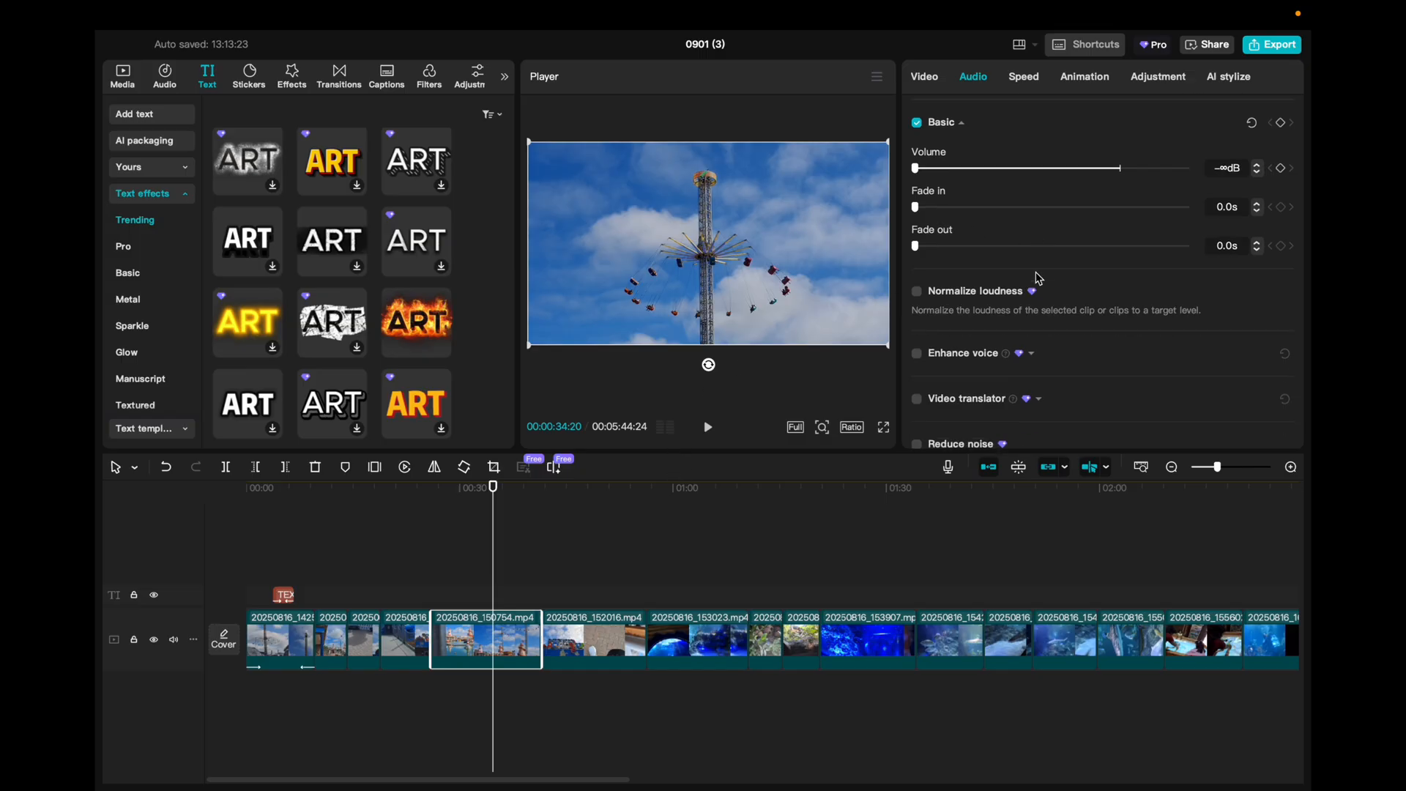
scroll(1008, 418, down, 1)
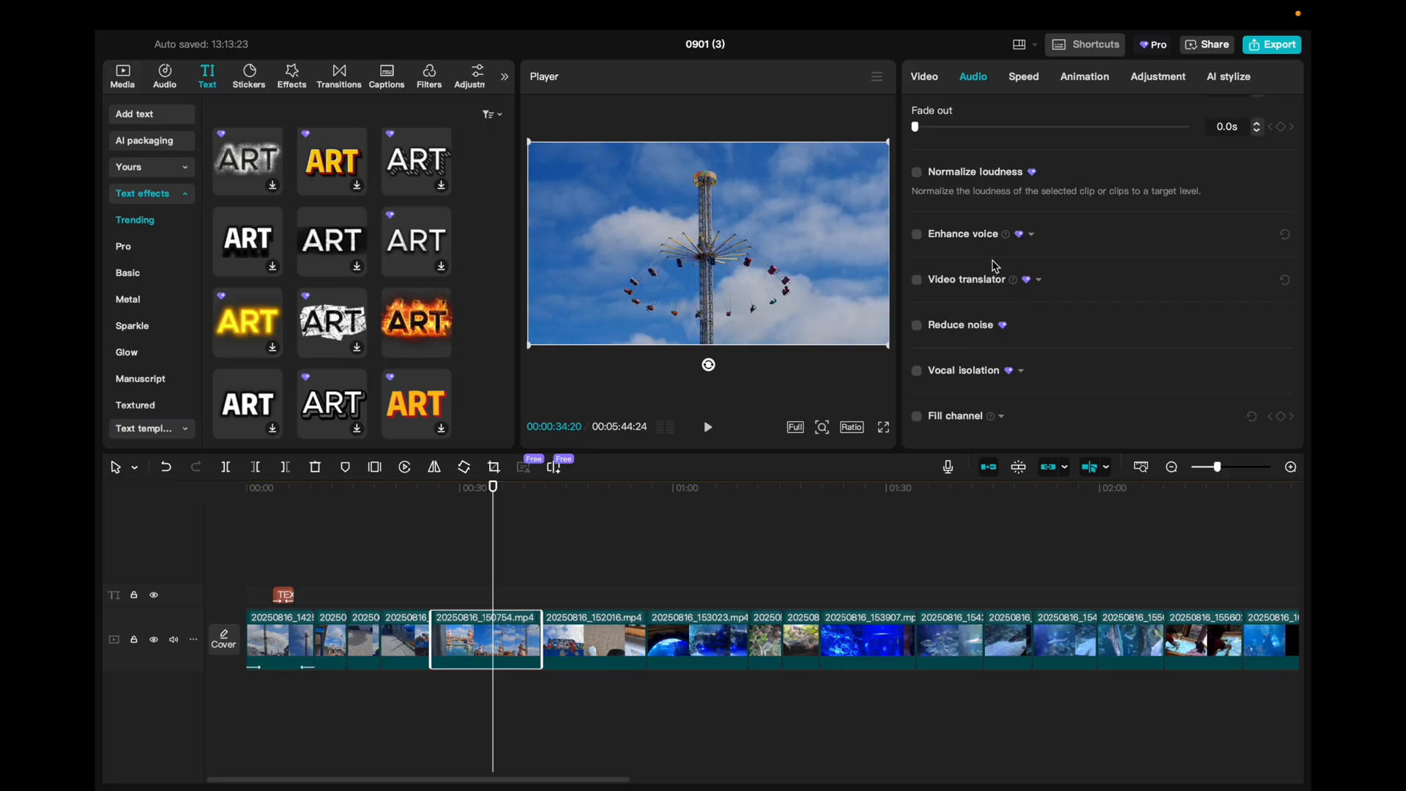
scroll(995, 265, up, 4)
click(1182, 115)
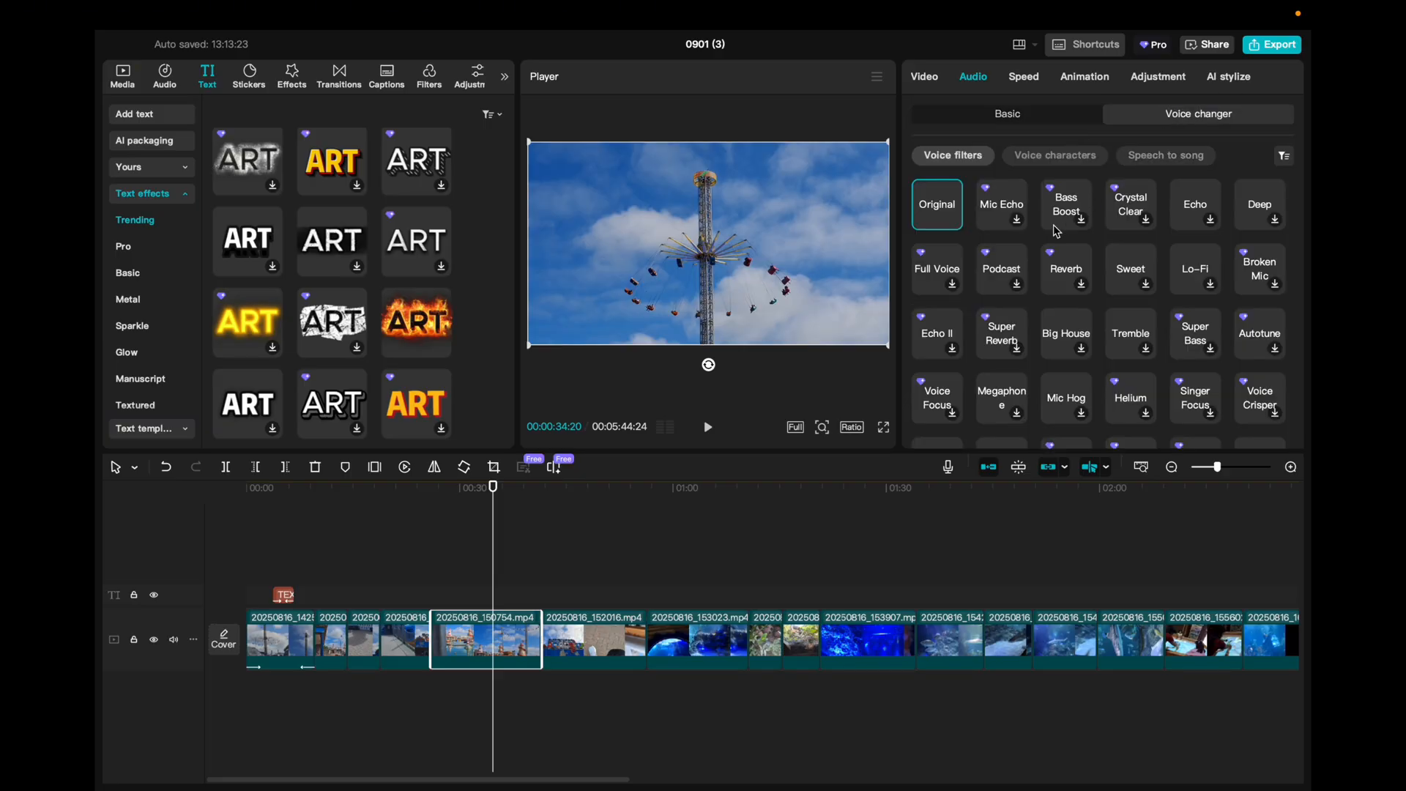
scroll(1016, 339, down, 6)
scroll(1015, 339, up, 6)
Greatly increase the standard playback speed of 20250816_150754.mp4 and play back the sped-up clip
click(1024, 82)
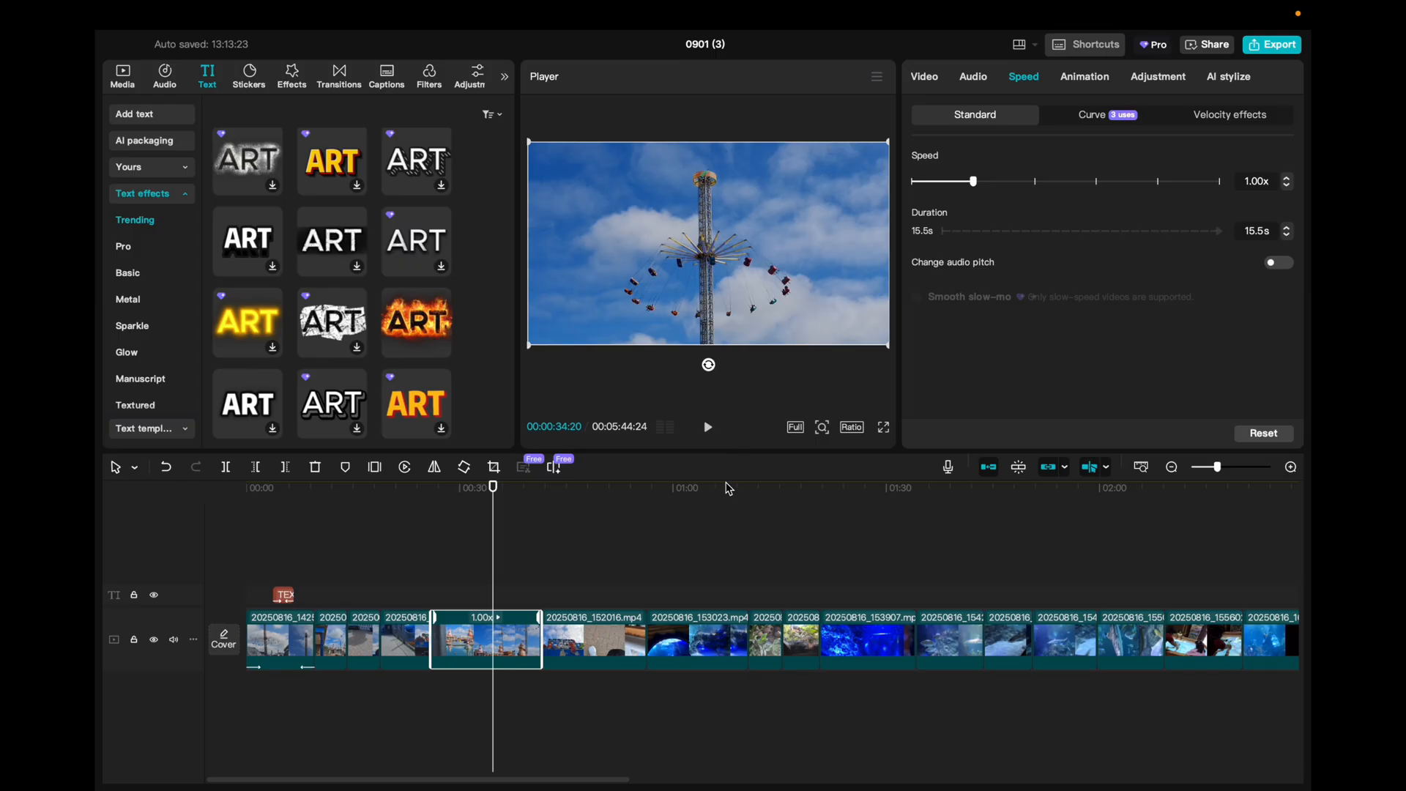
click(481, 557)
click(496, 631)
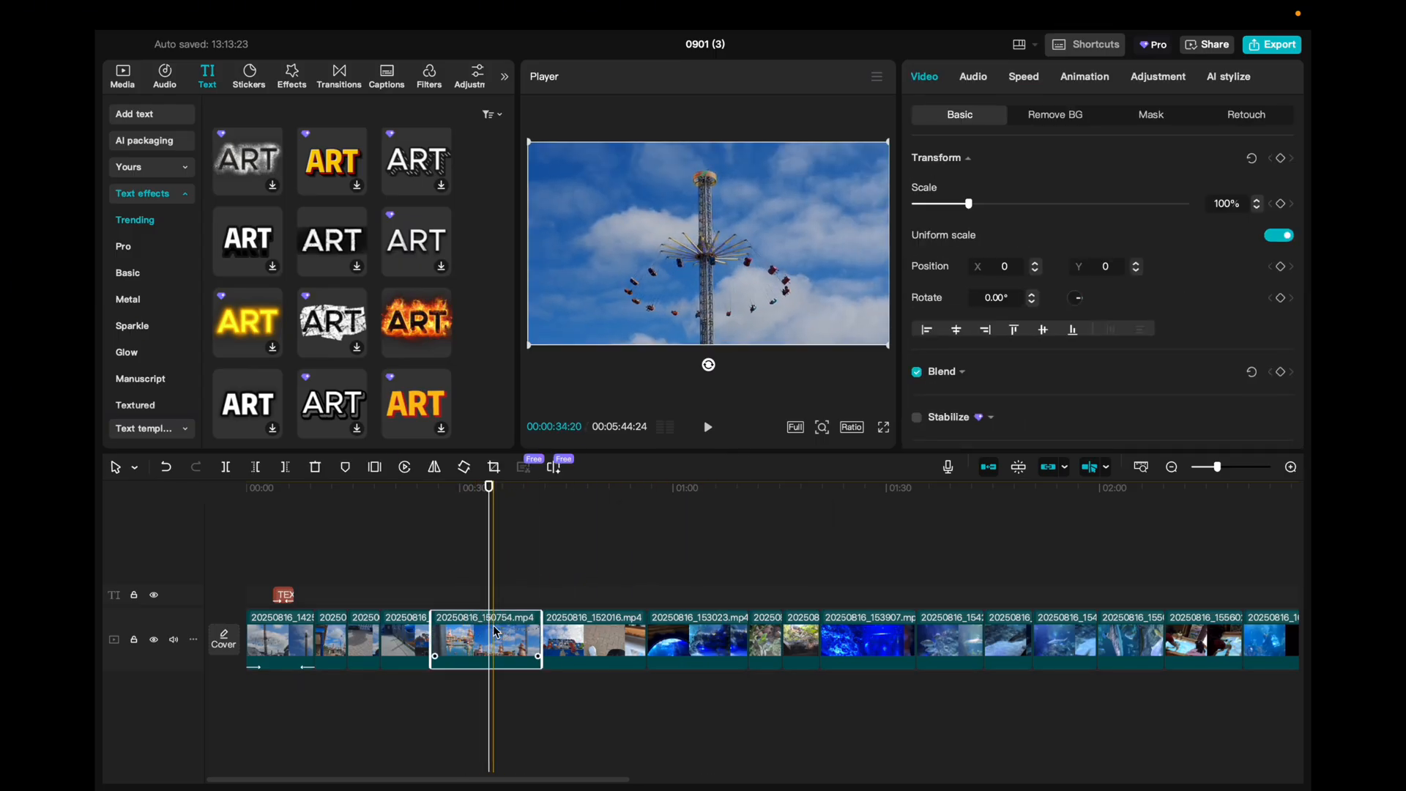
click(1023, 76)
drag(1008, 182, 1148, 183)
click(426, 537)
key(space)
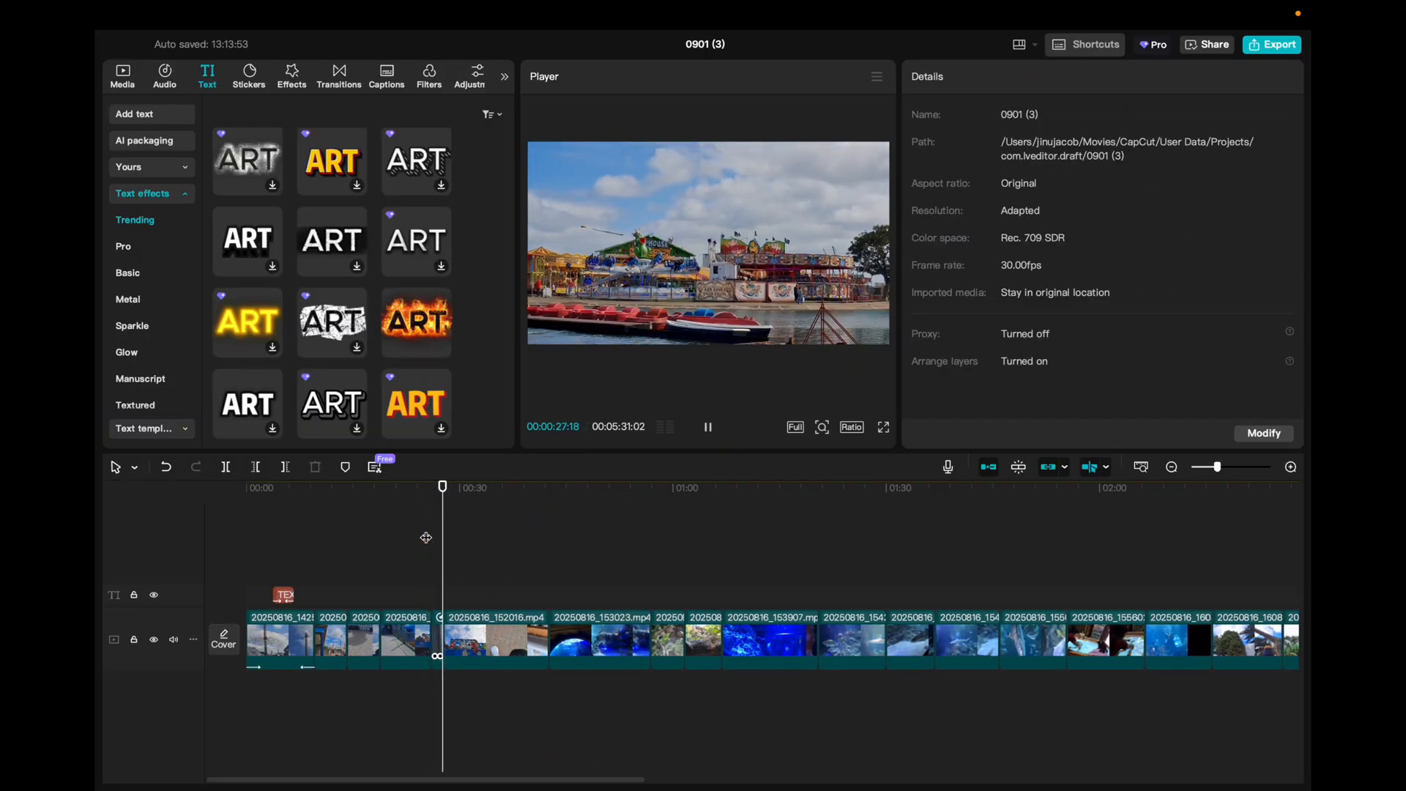
Split 20250816_152016.mp4 at about 00:00:31 and again about 6 s further on to isolate its middle section
click(461, 586)
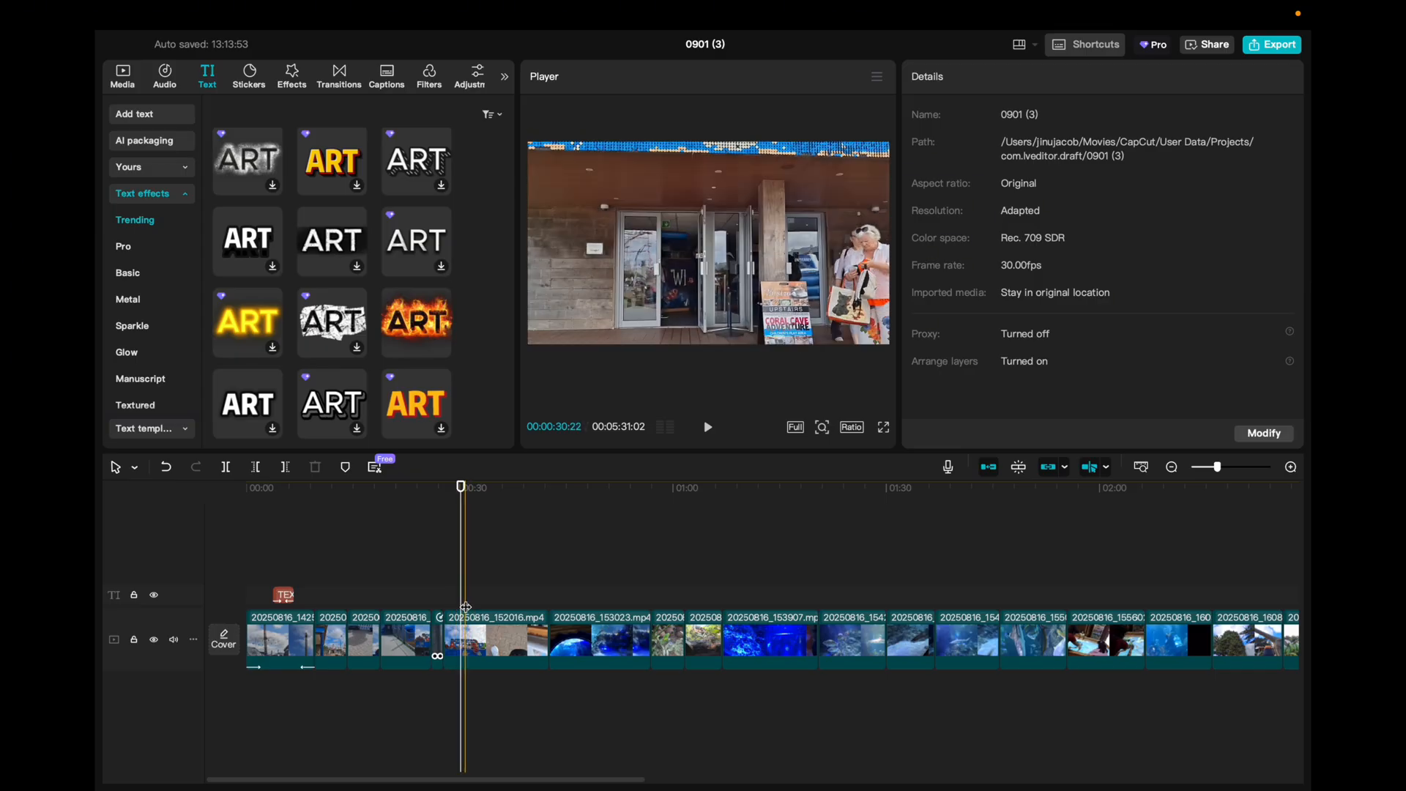
key(super+b)
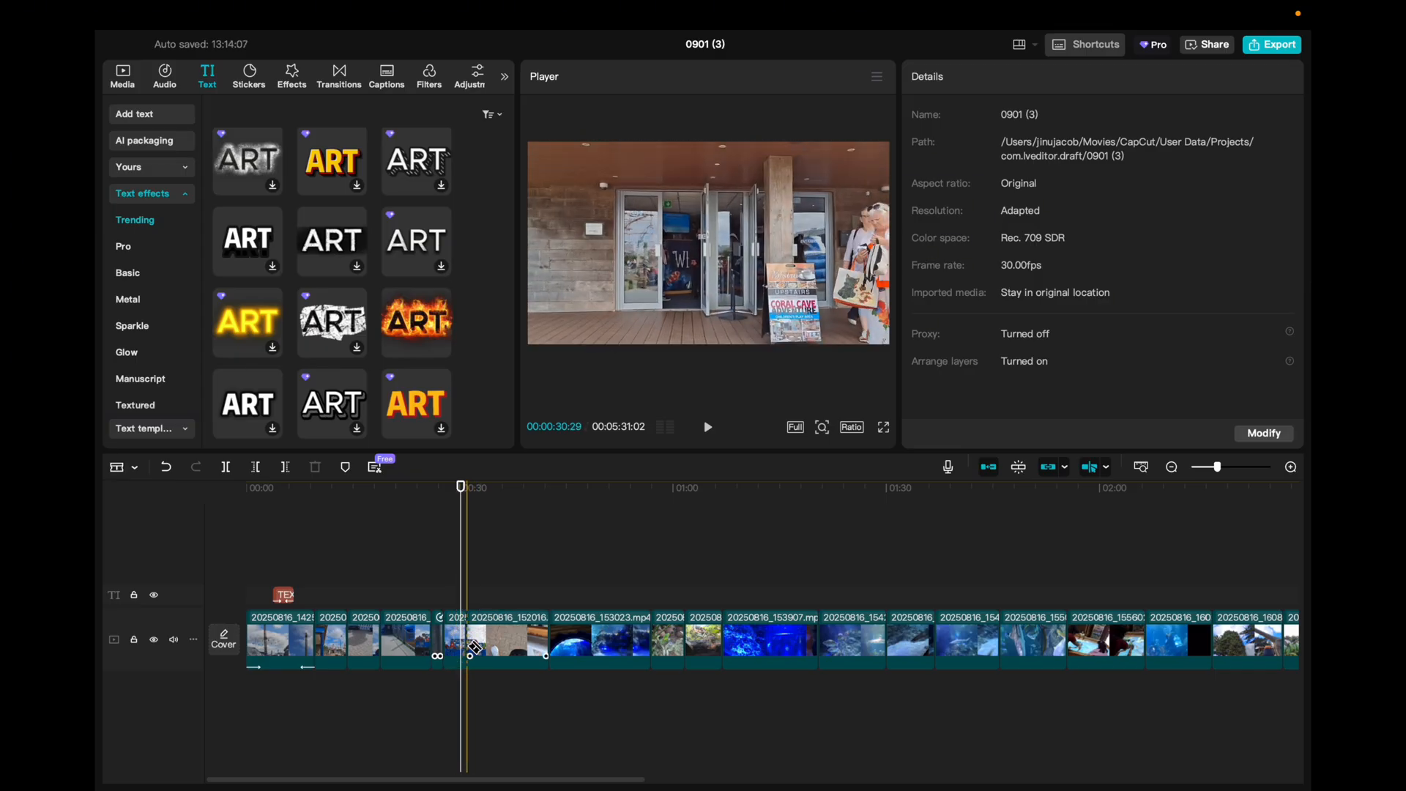
key(super+b)
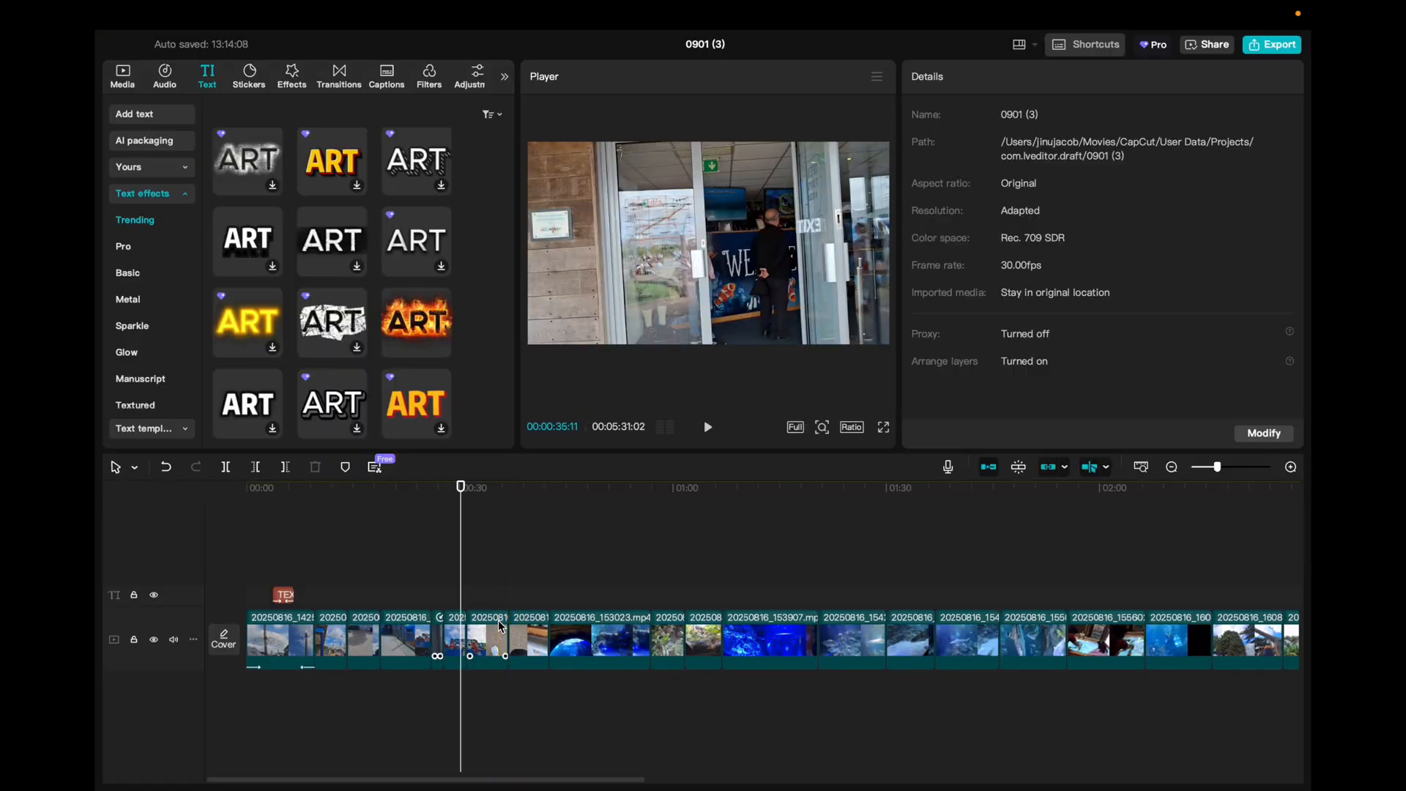
Set the standard speed of the isolated middle segment of 20250816_152016.mp4 to 4.49x
click(480, 635)
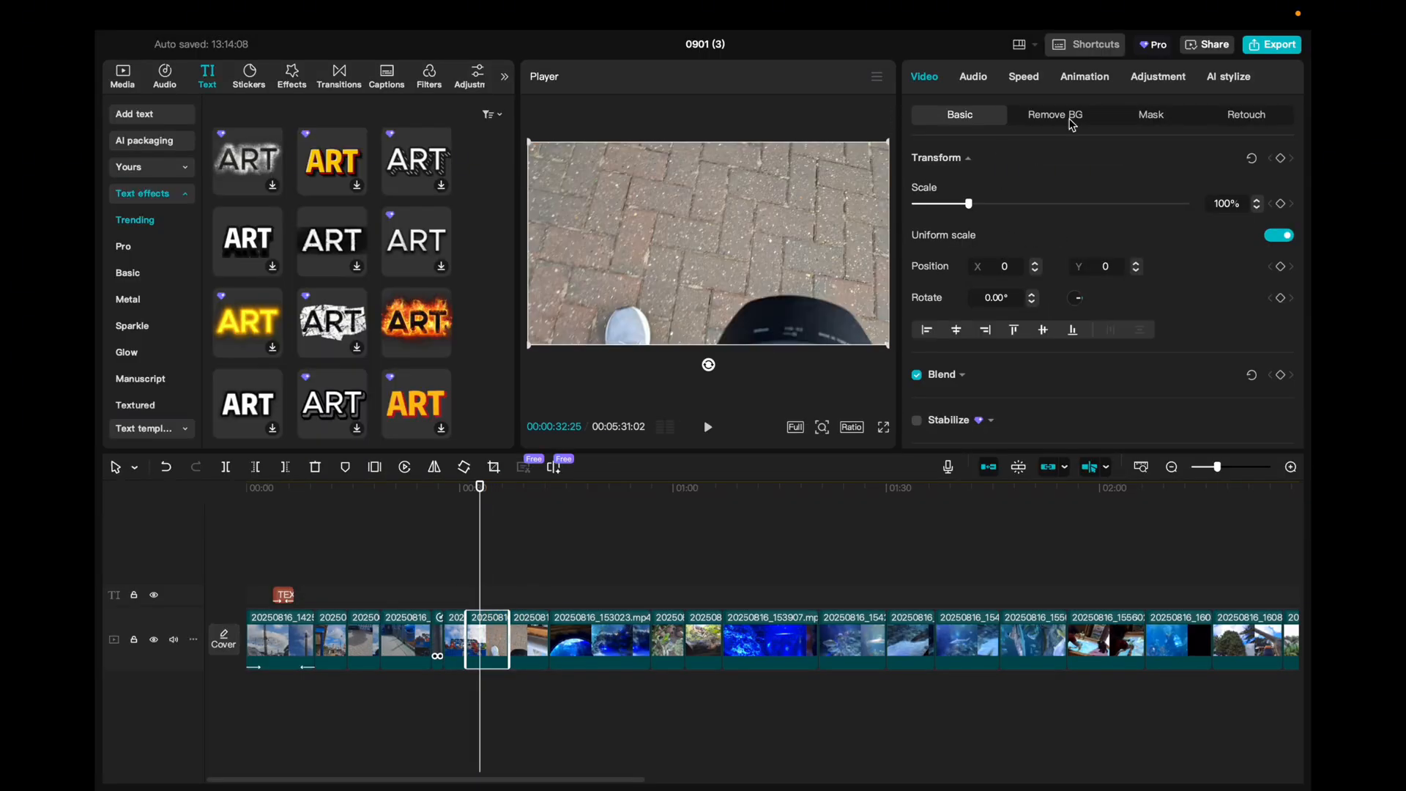
click(1037, 79)
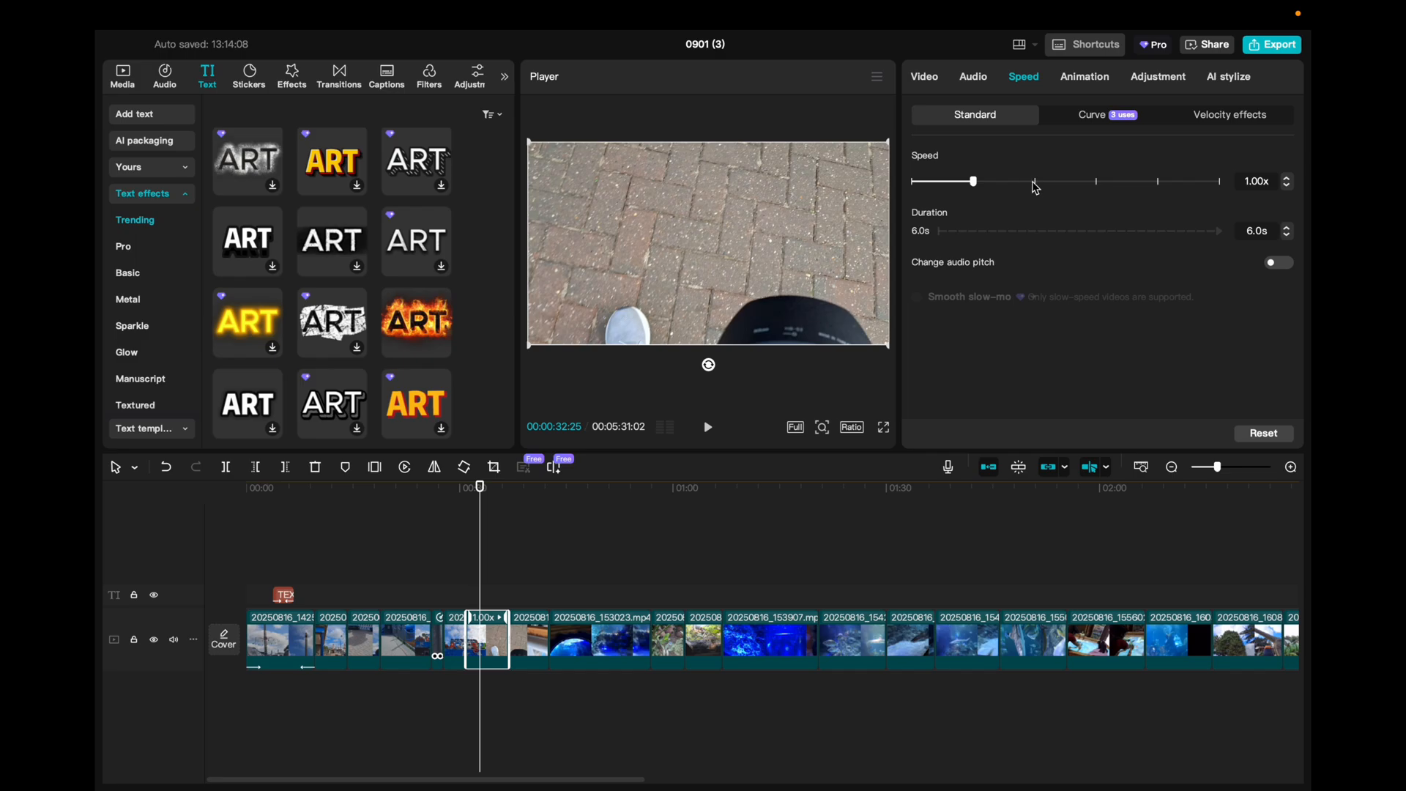
drag(1034, 183, 1086, 183)
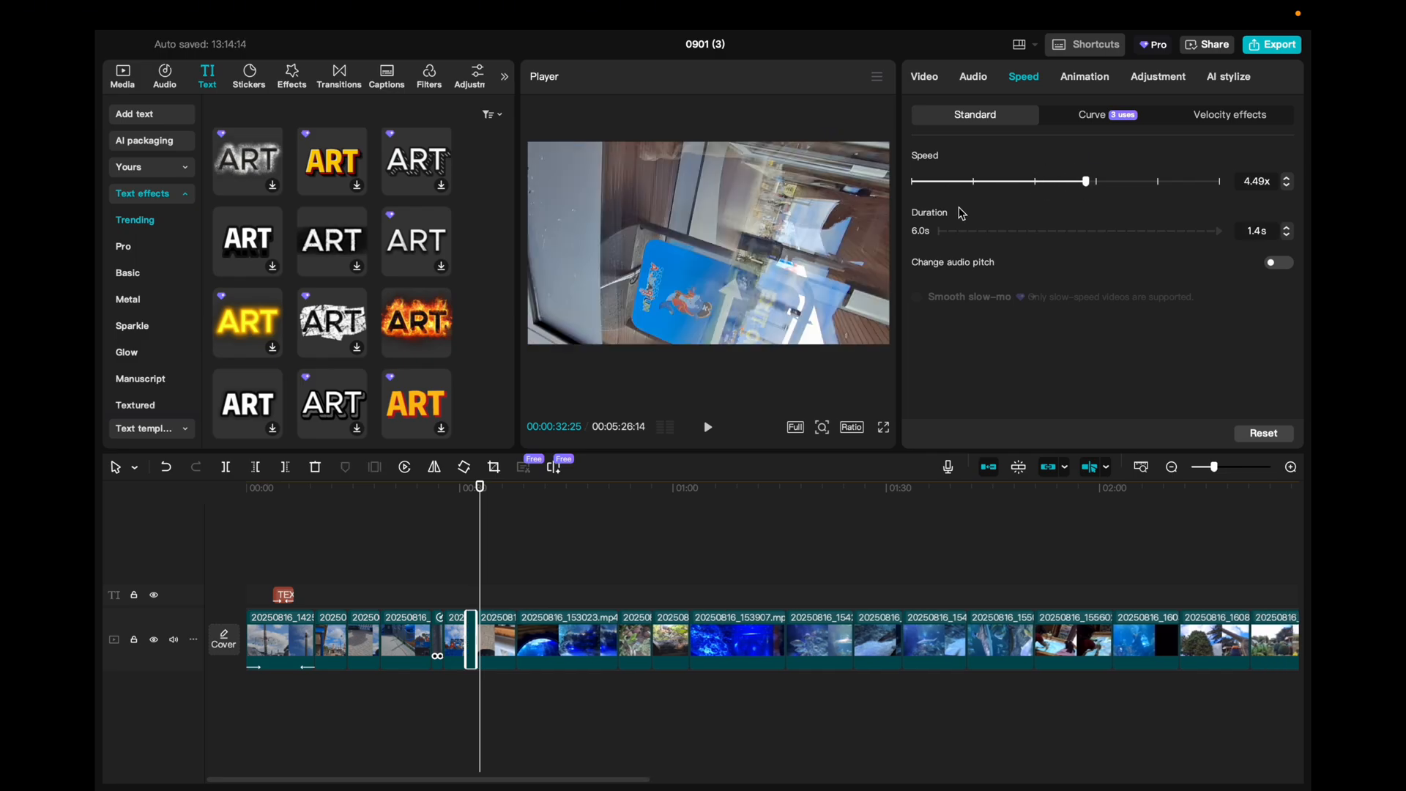
Try out saturation and exposure changes on 20250816_153023.mp4 in its basic colour adjustments
click(564, 543)
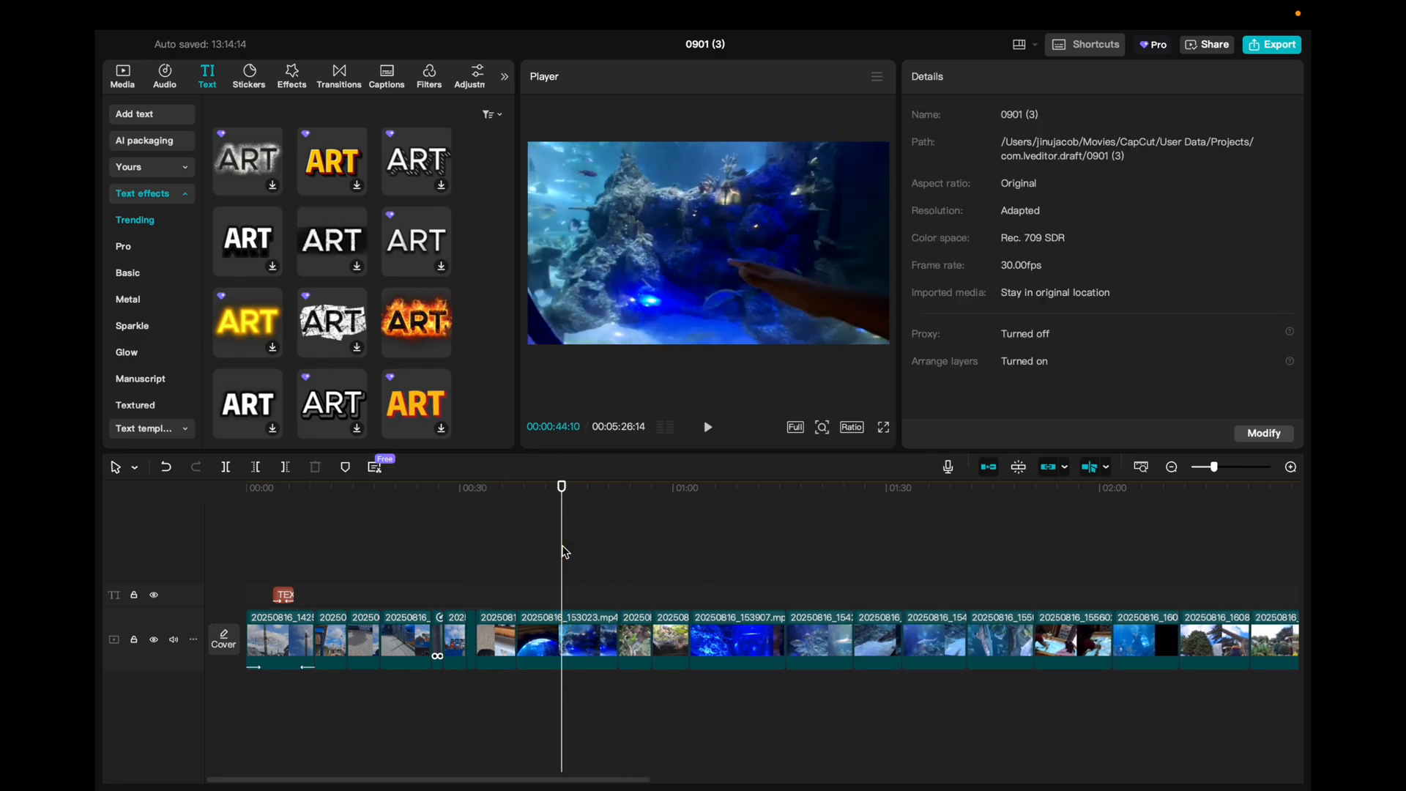
click(531, 639)
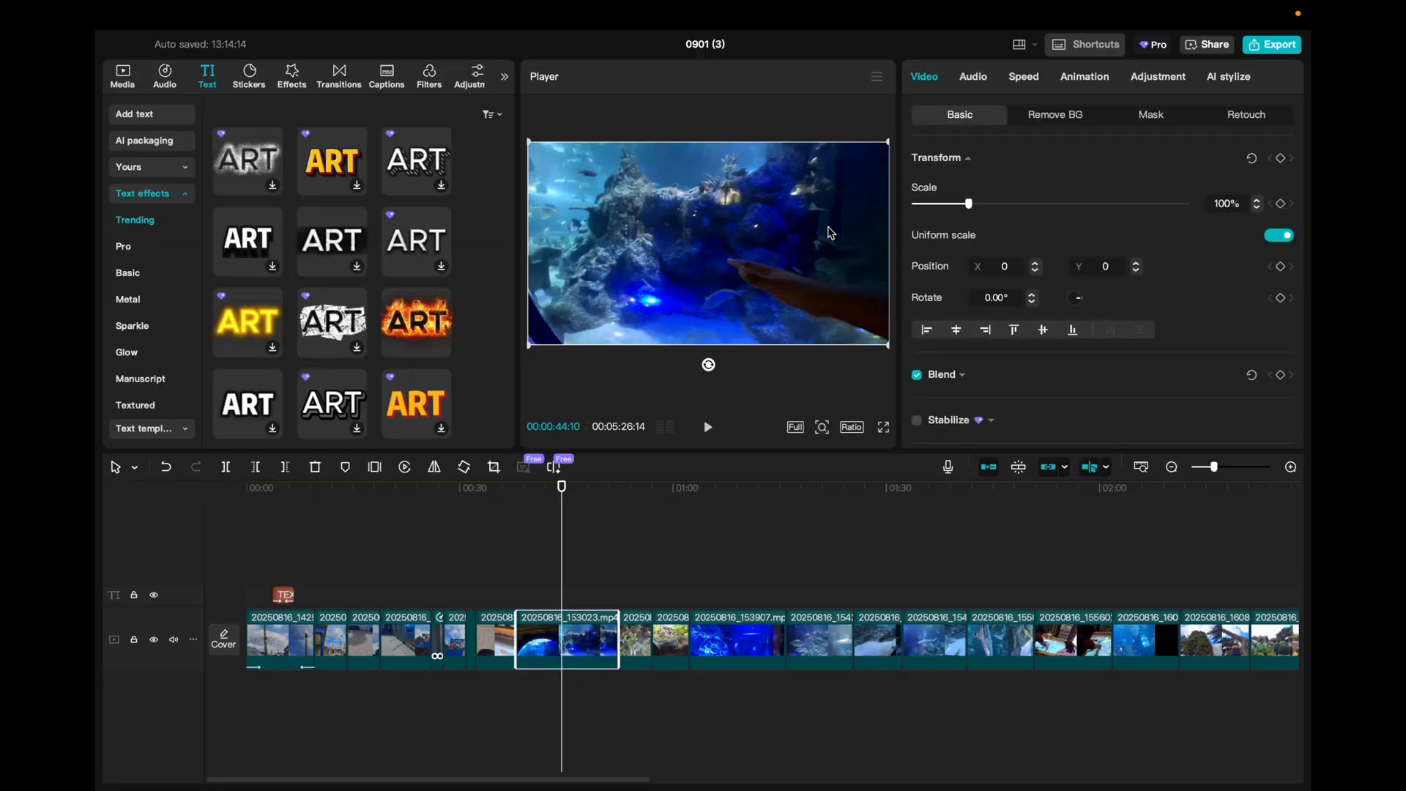
click(1172, 79)
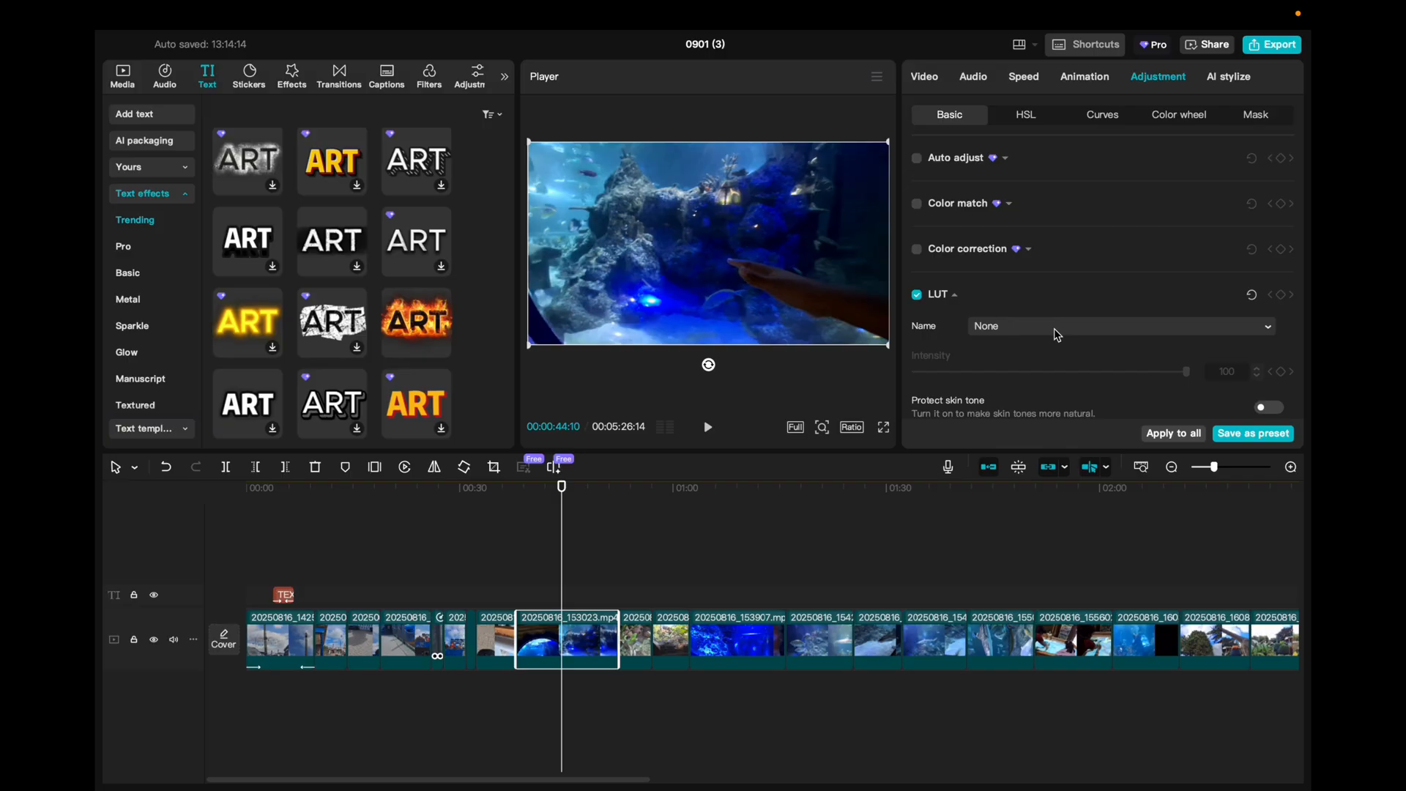
scroll(1056, 335, down, 5)
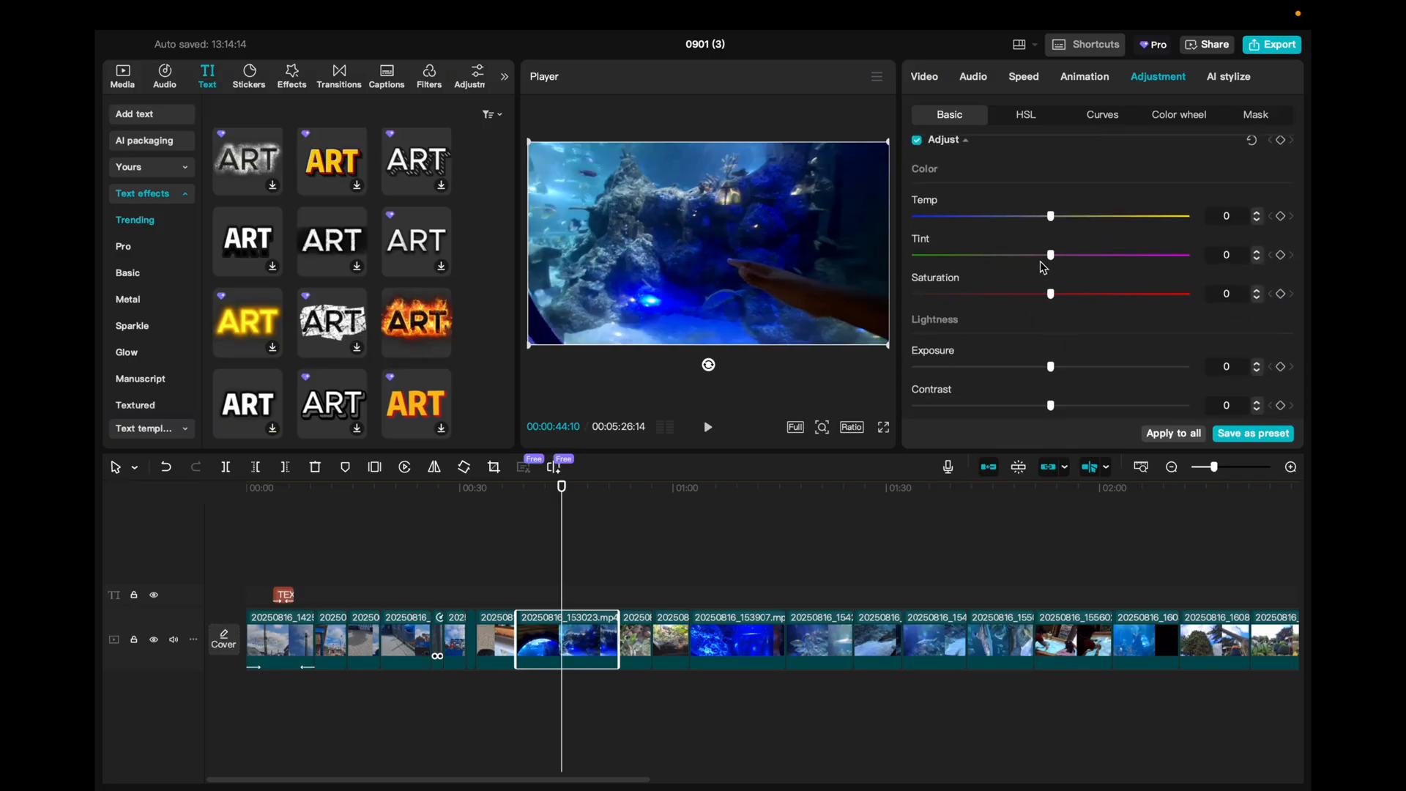
scroll(1044, 267, up, 1)
drag(1051, 272, 1039, 350)
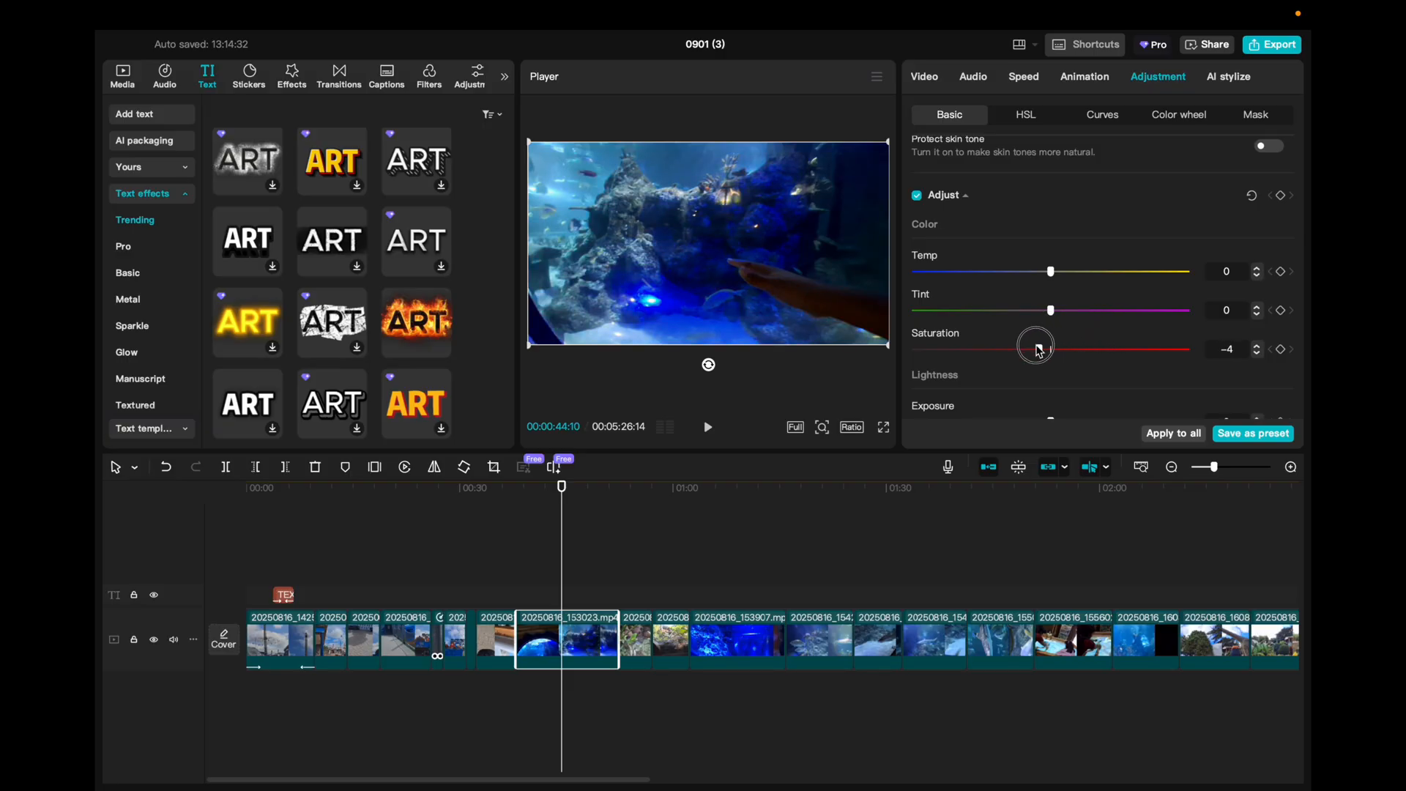
scroll(1040, 352, down, 3)
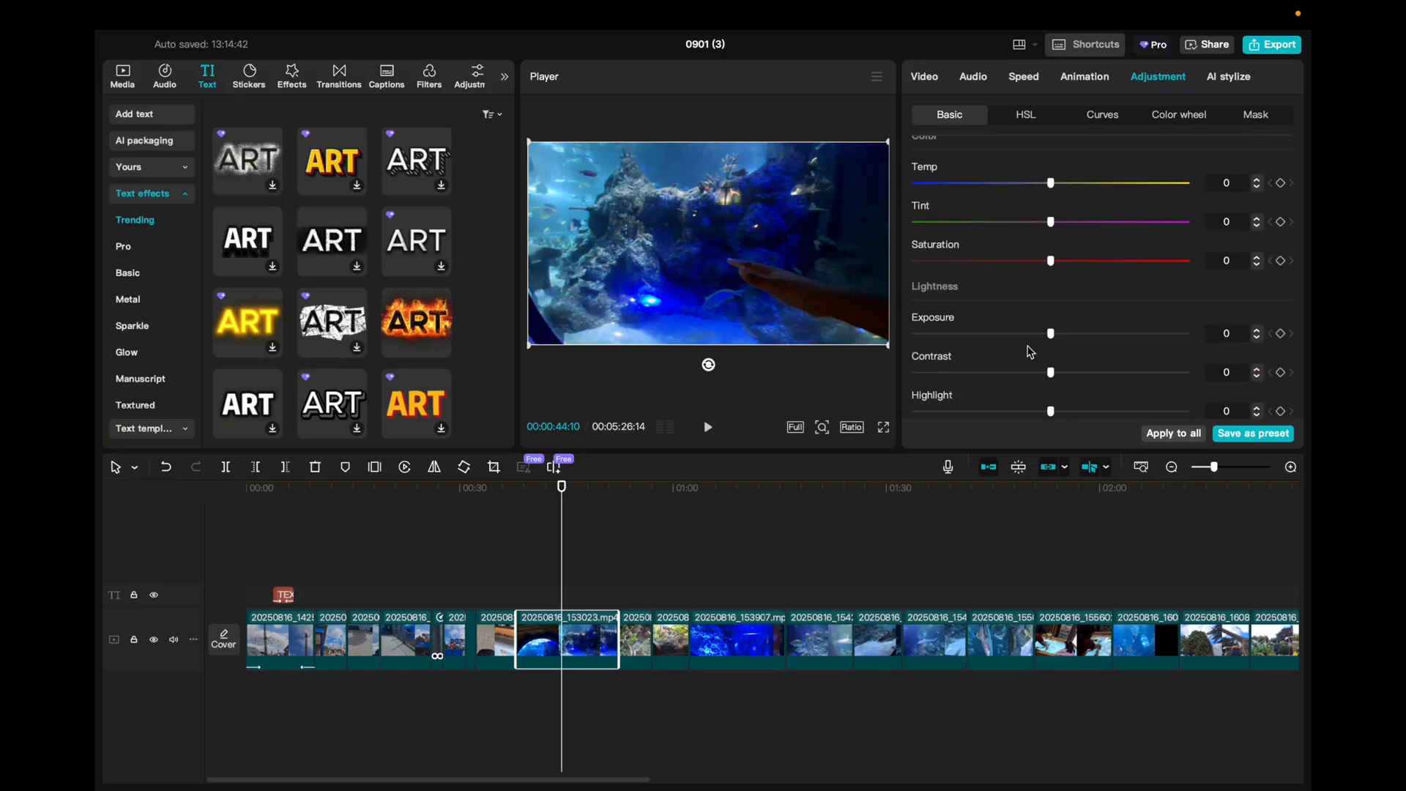
mouse_move(1052, 341)
mouse_down()
mouse_move(1011, 345)
mouse_move(1083, 339)
mouse_move(1058, 355)
mouse_up()
scroll(1057, 340, down, 2)
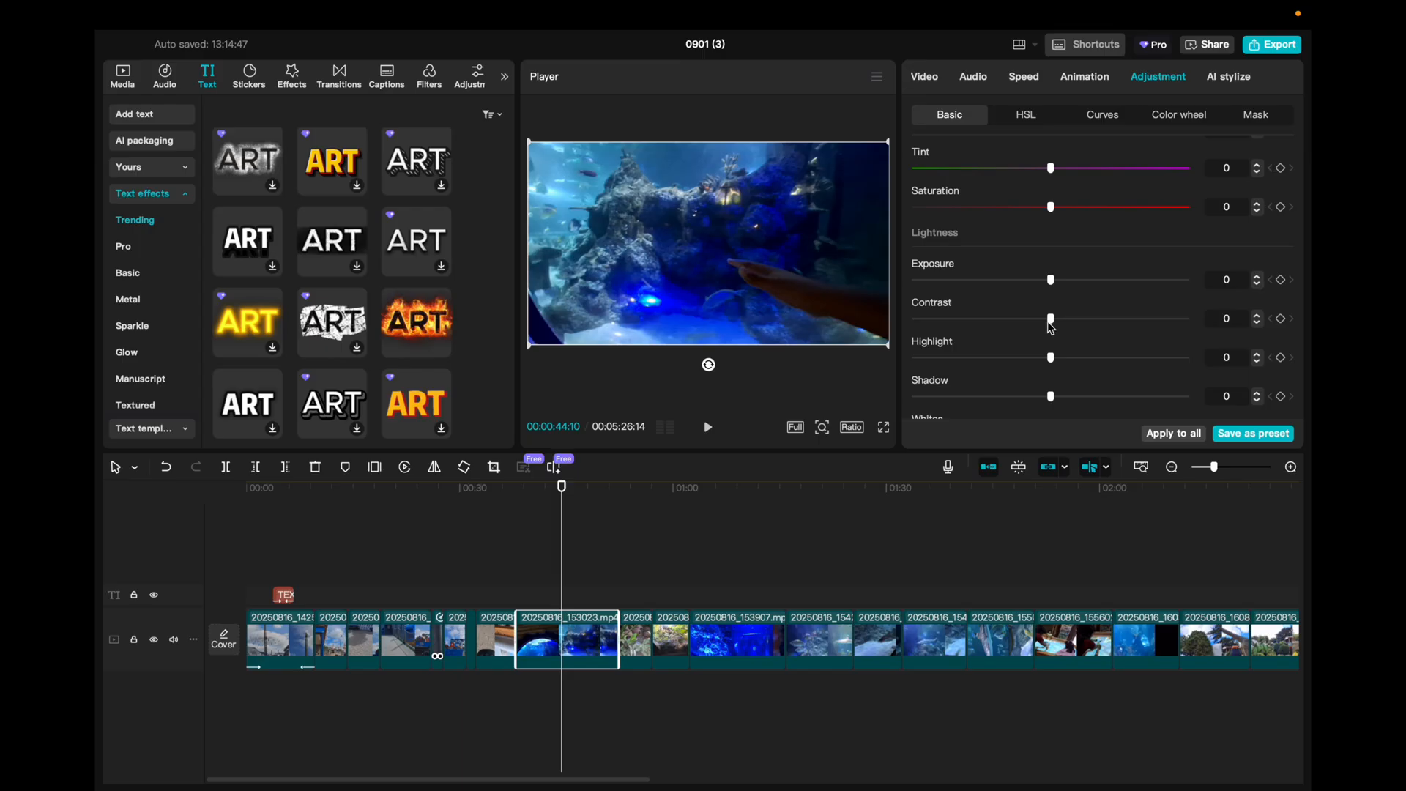
Examine the remaining basic adjustments available for 20250816_153023.mp4, from the LUT and colour settings through lightness to effects such as sharpen and vignette
scroll(1052, 322, down, 2)
scroll(1042, 375, down, 7)
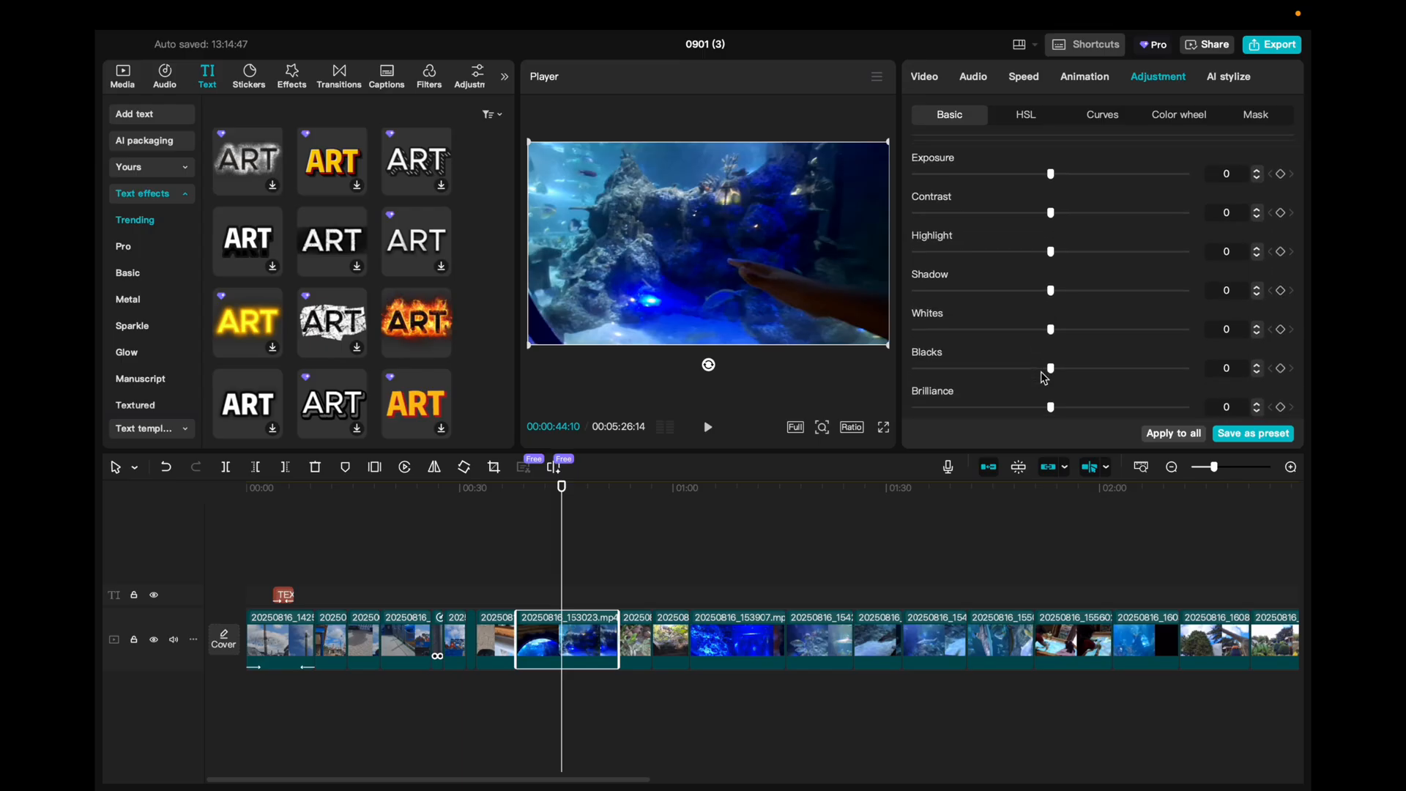
scroll(1044, 378, down, 4)
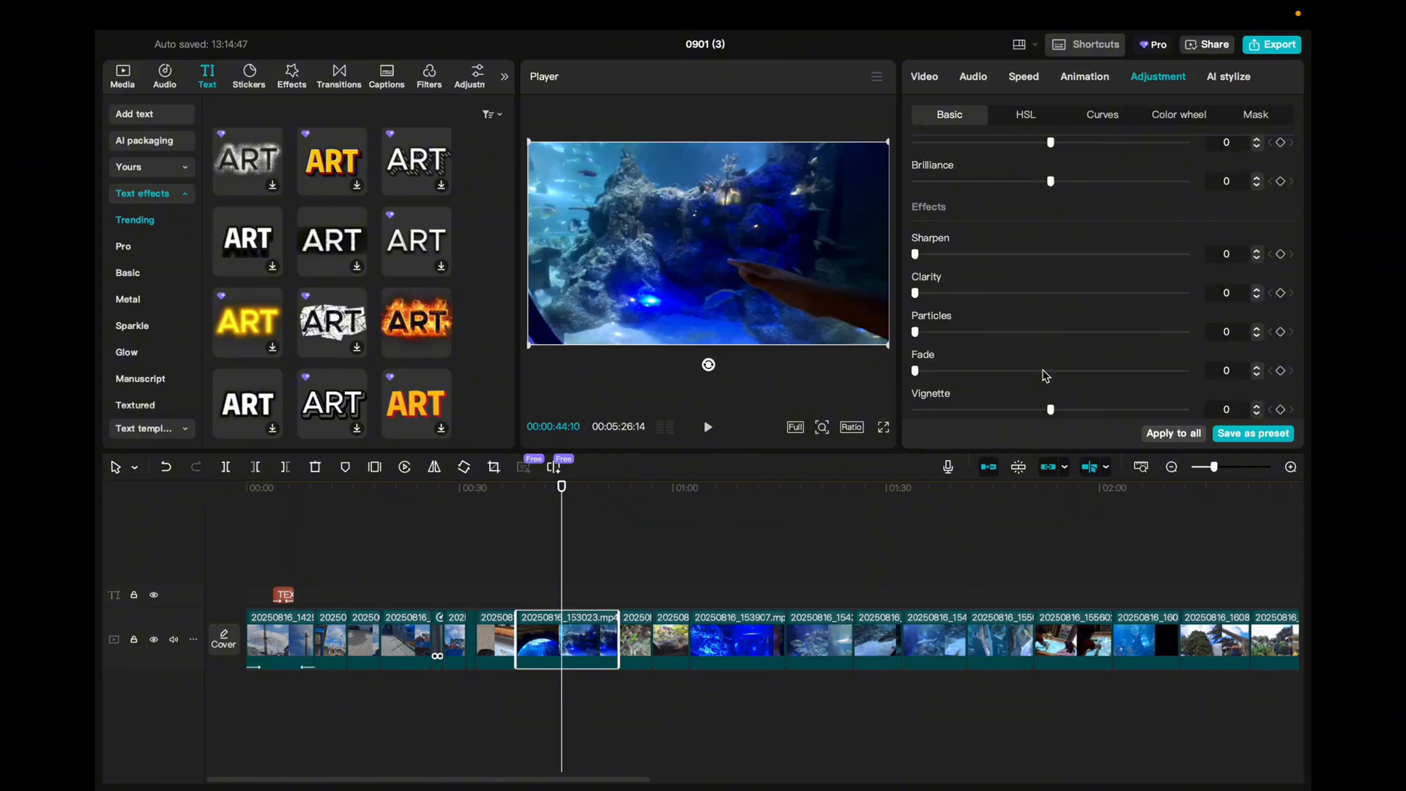
scroll(1046, 376, up, 15)
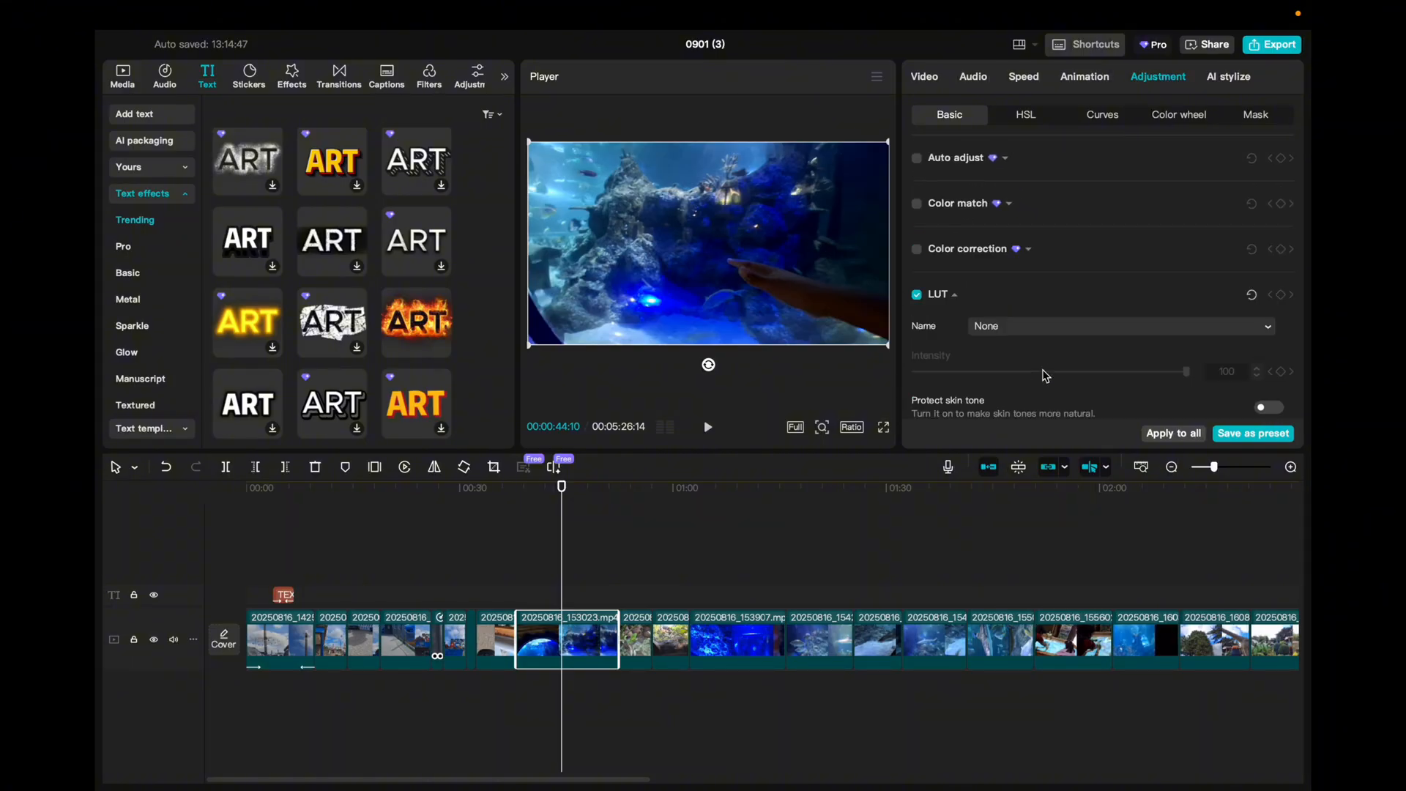
scroll(986, 208, down, 10)
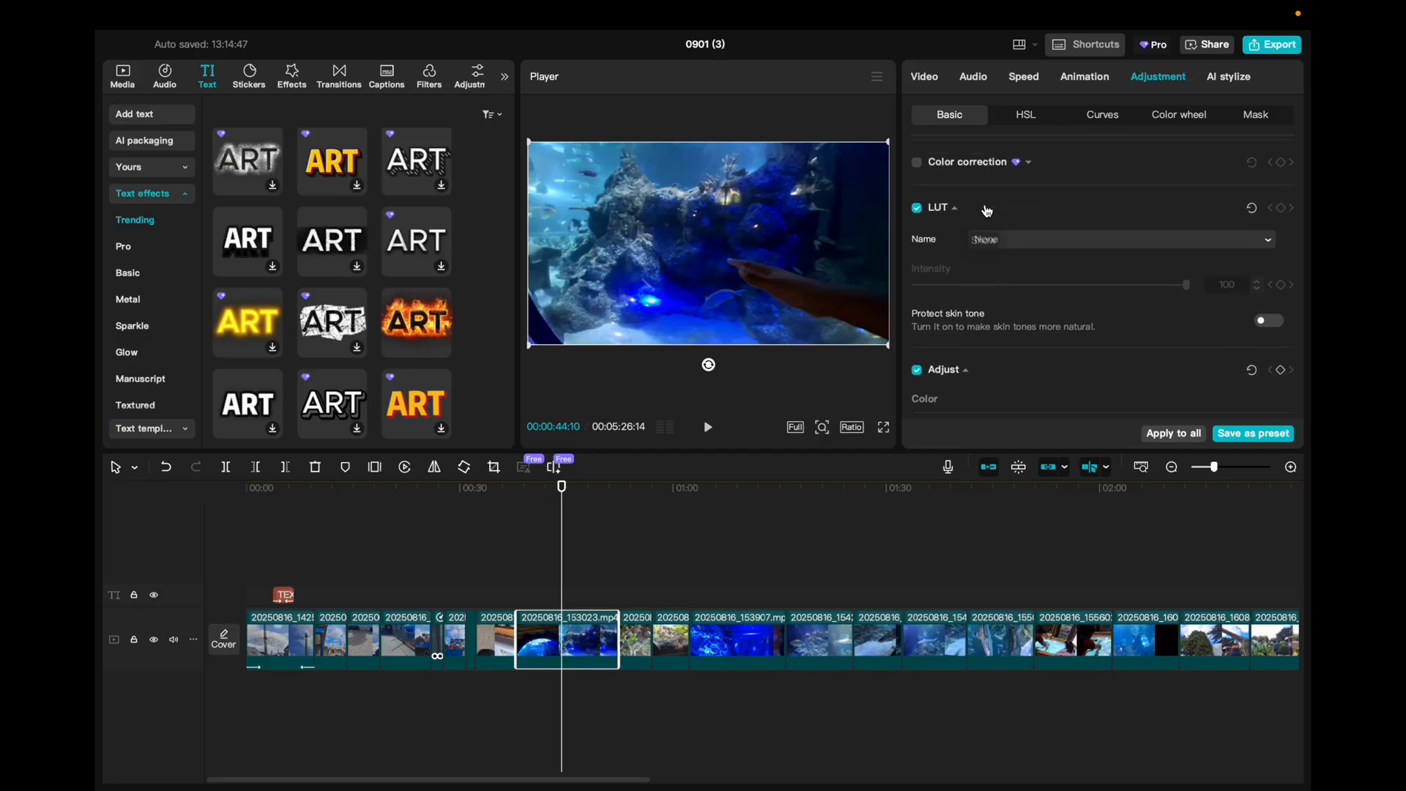
scroll(986, 207, down, 1)
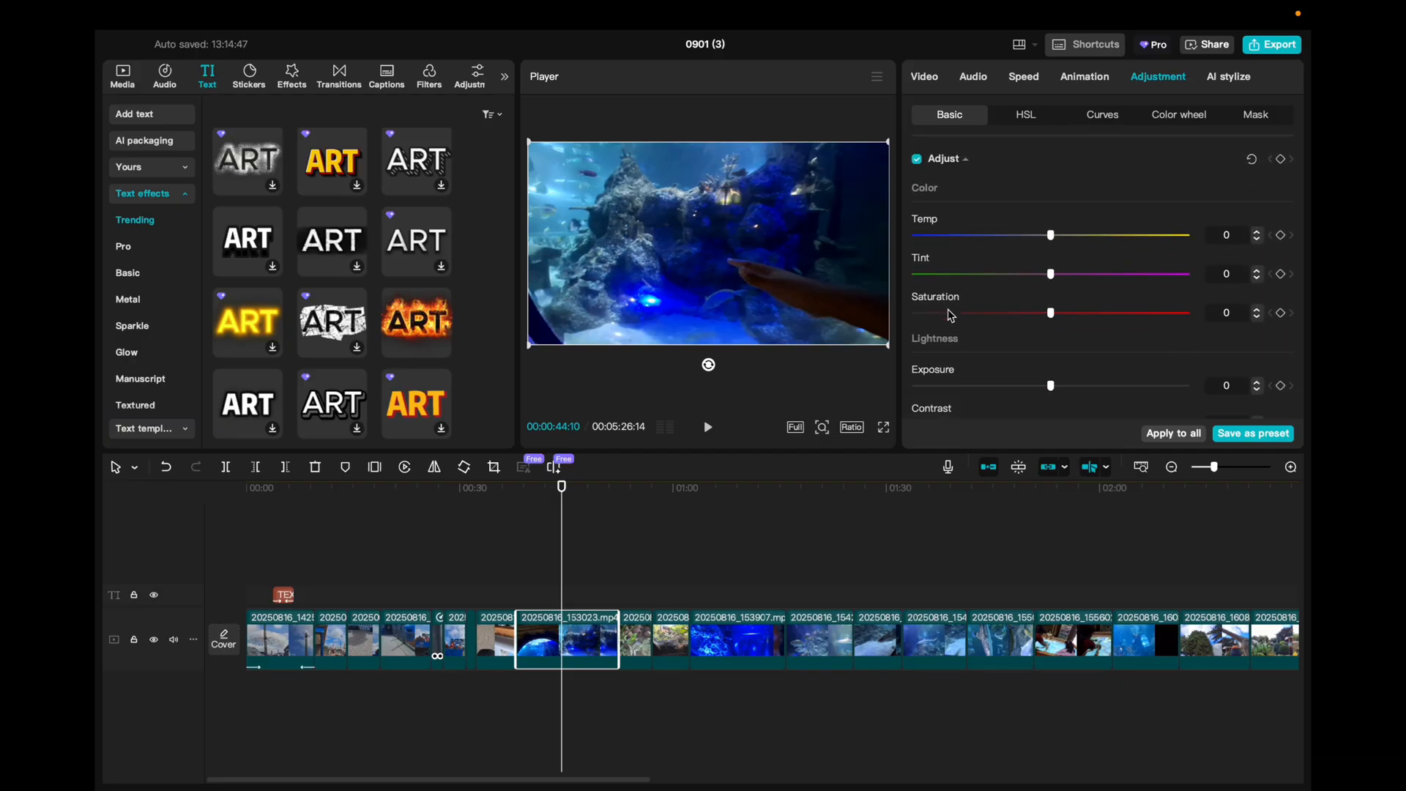
scroll(950, 315, down, 4)
scroll(938, 325, up, 12)
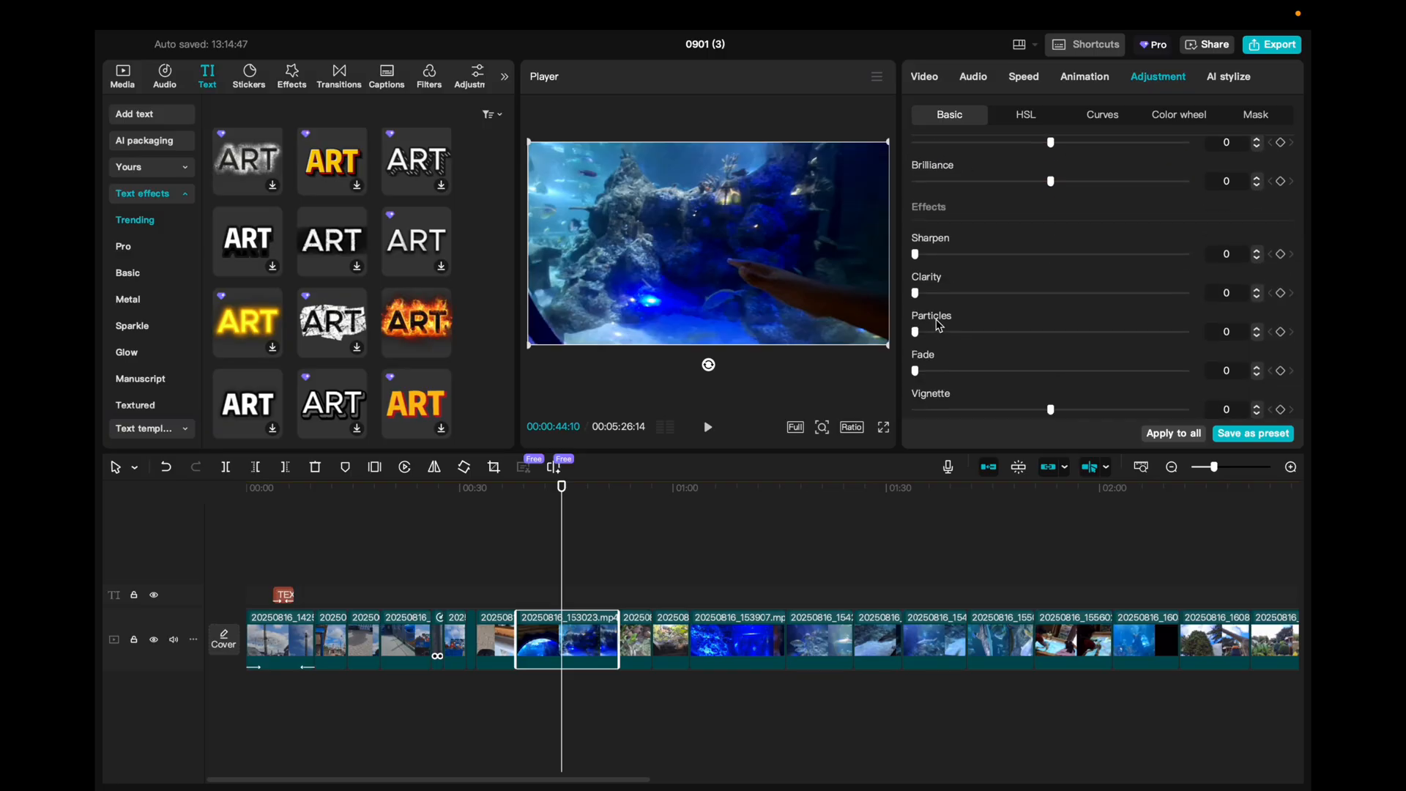
Try shifting the colour wheel offset of 20250816_153023.mp4 towards blue (-0.07, -0.01, 0.32), and disable the colour wheel again
click(1027, 120)
click(1110, 123)
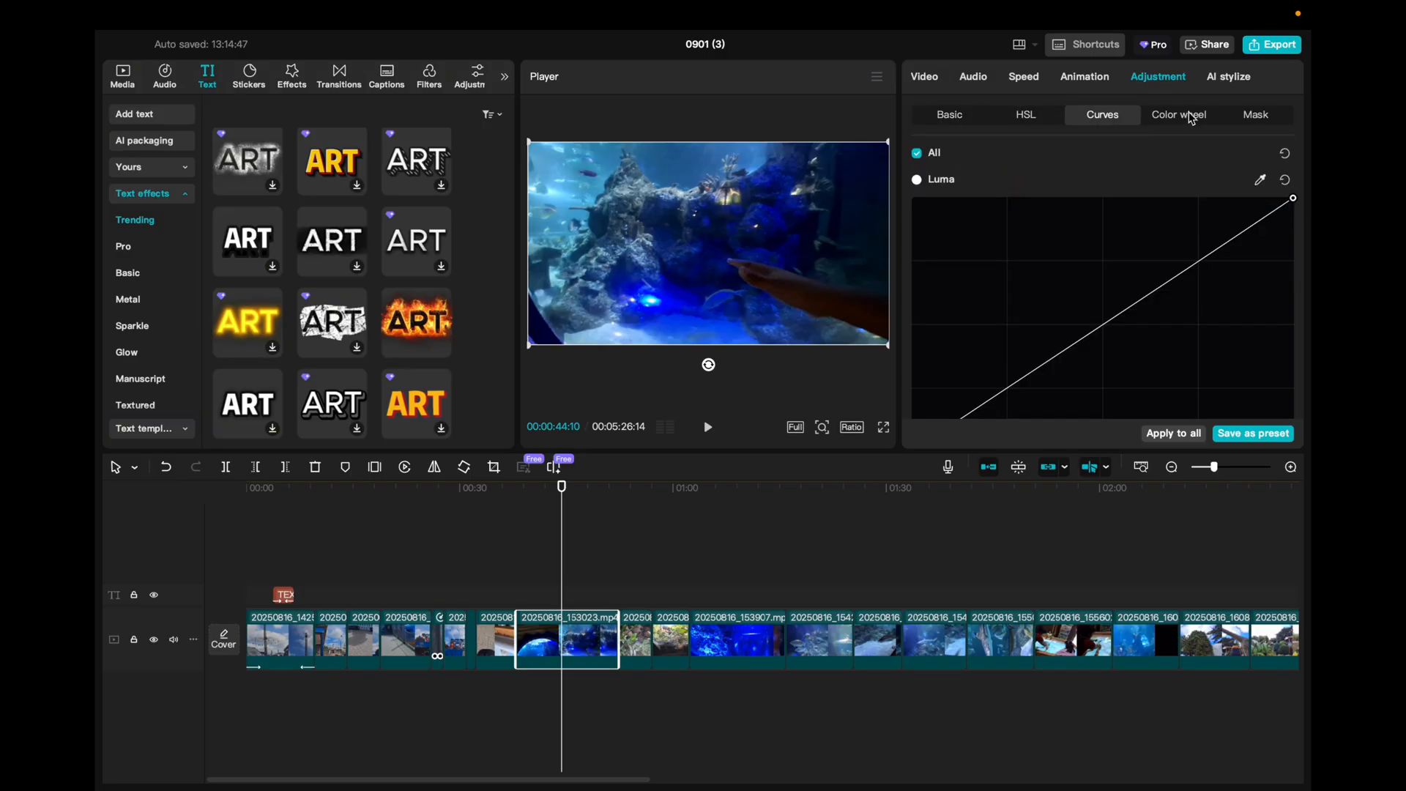
click(1199, 116)
scroll(1000, 340, down, 3)
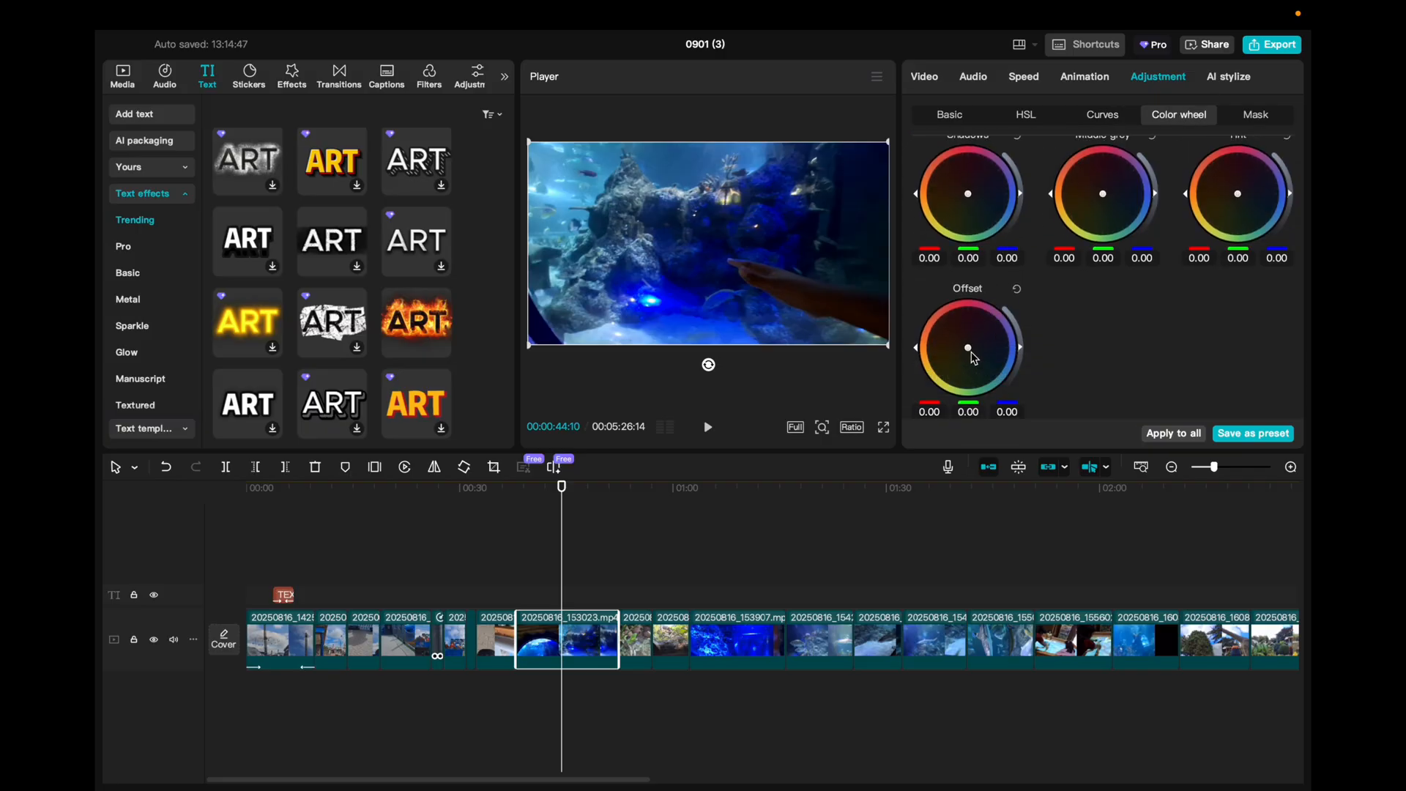
drag(968, 349, 986, 354)
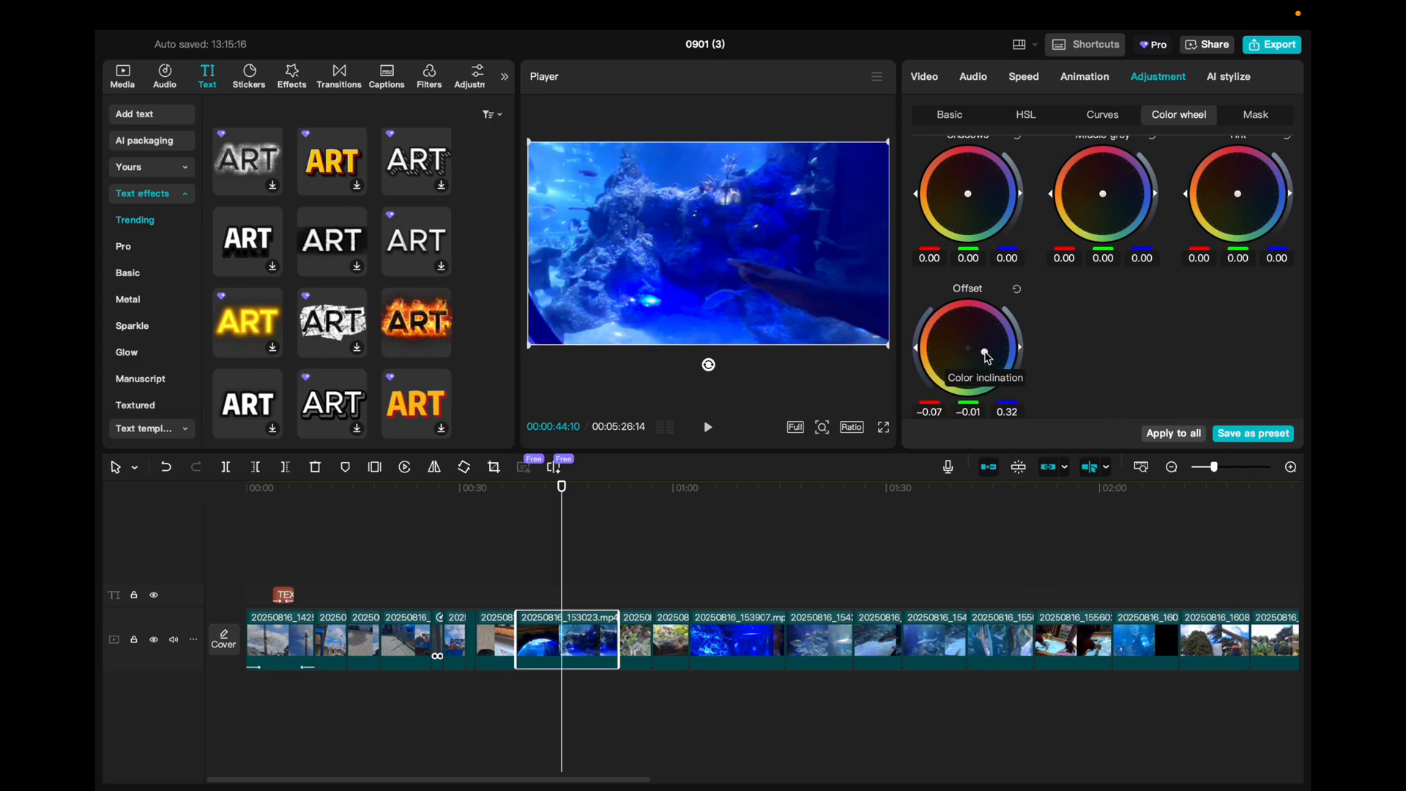
scroll(986, 357, up, 3)
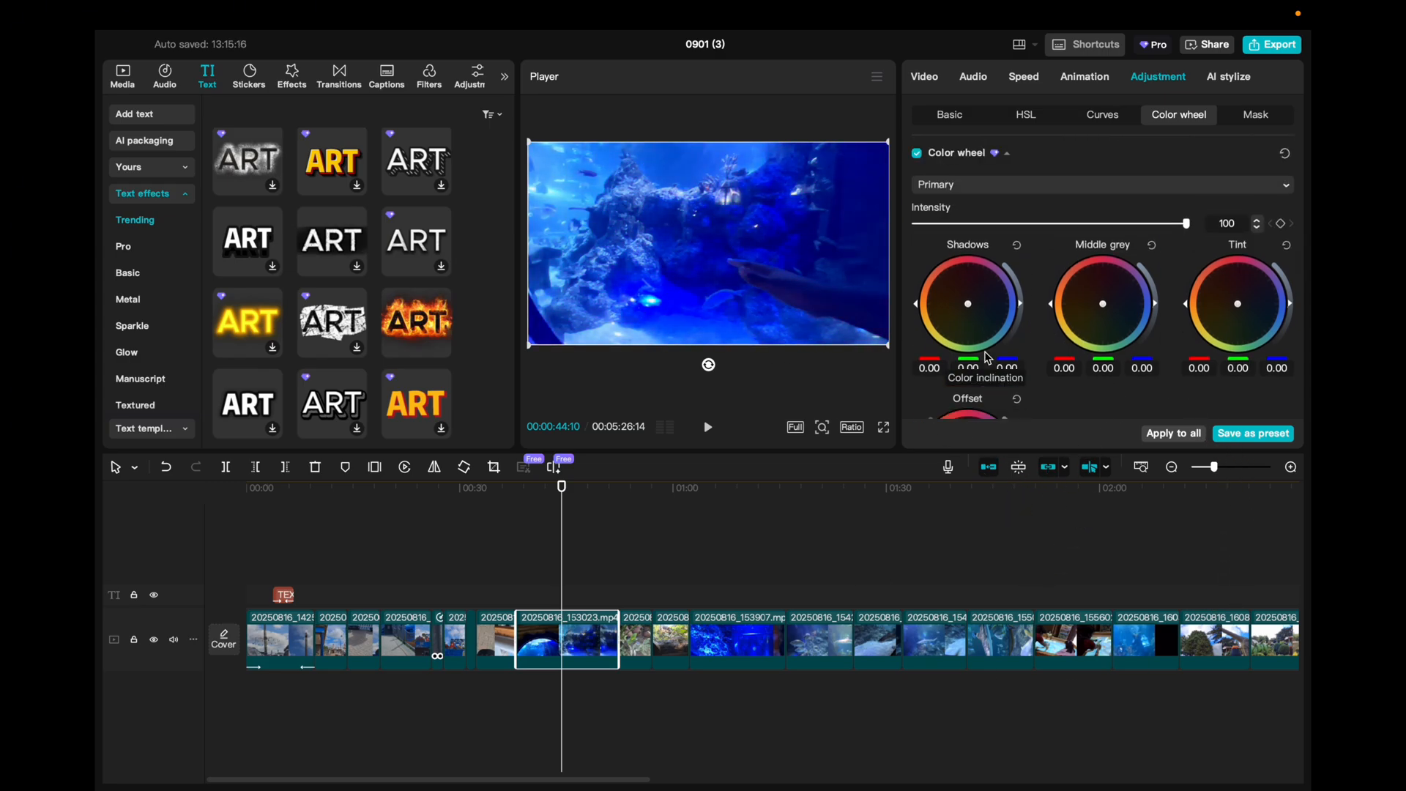
click(917, 154)
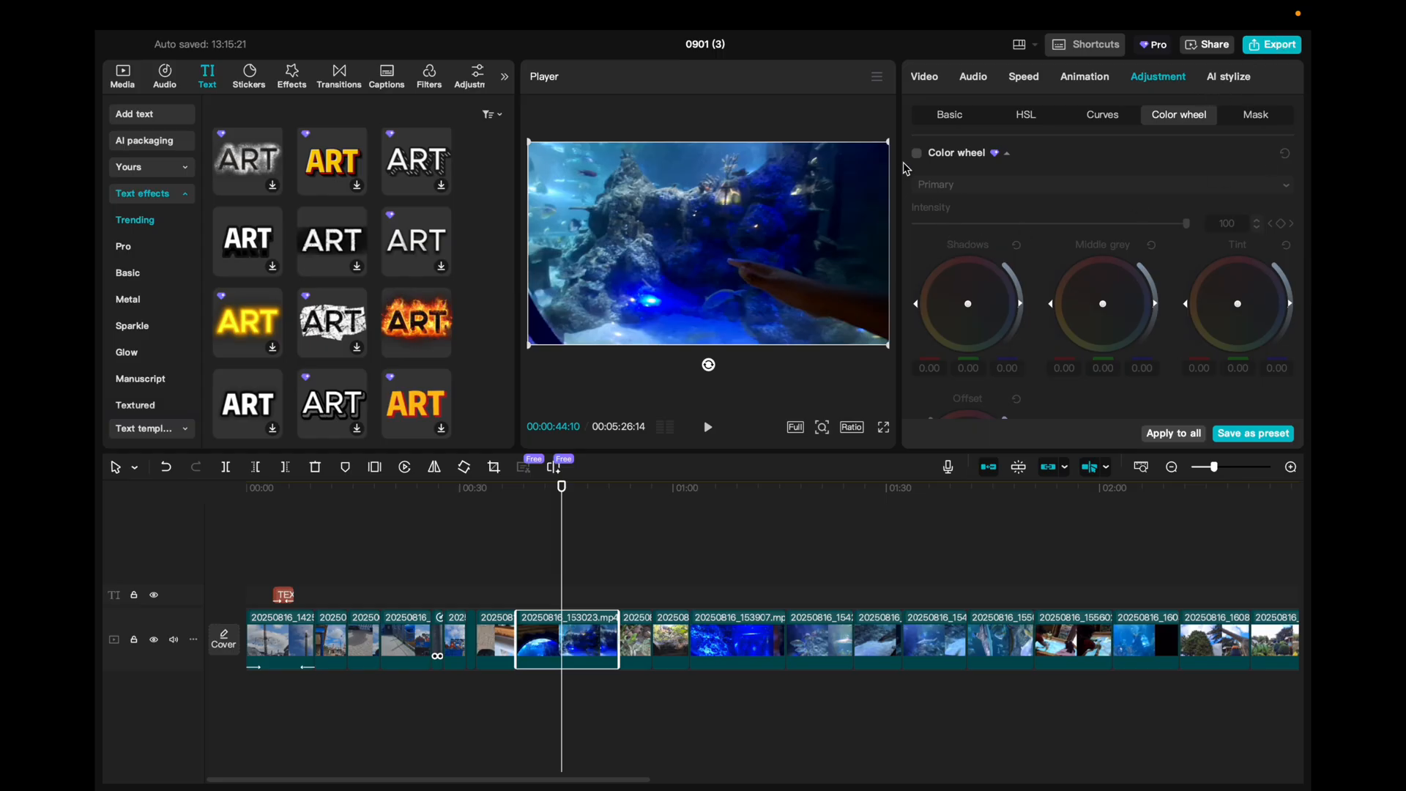
Set the project's aspect ratio to 16:9 with the playhead at about 00:00:57
click(528, 580)
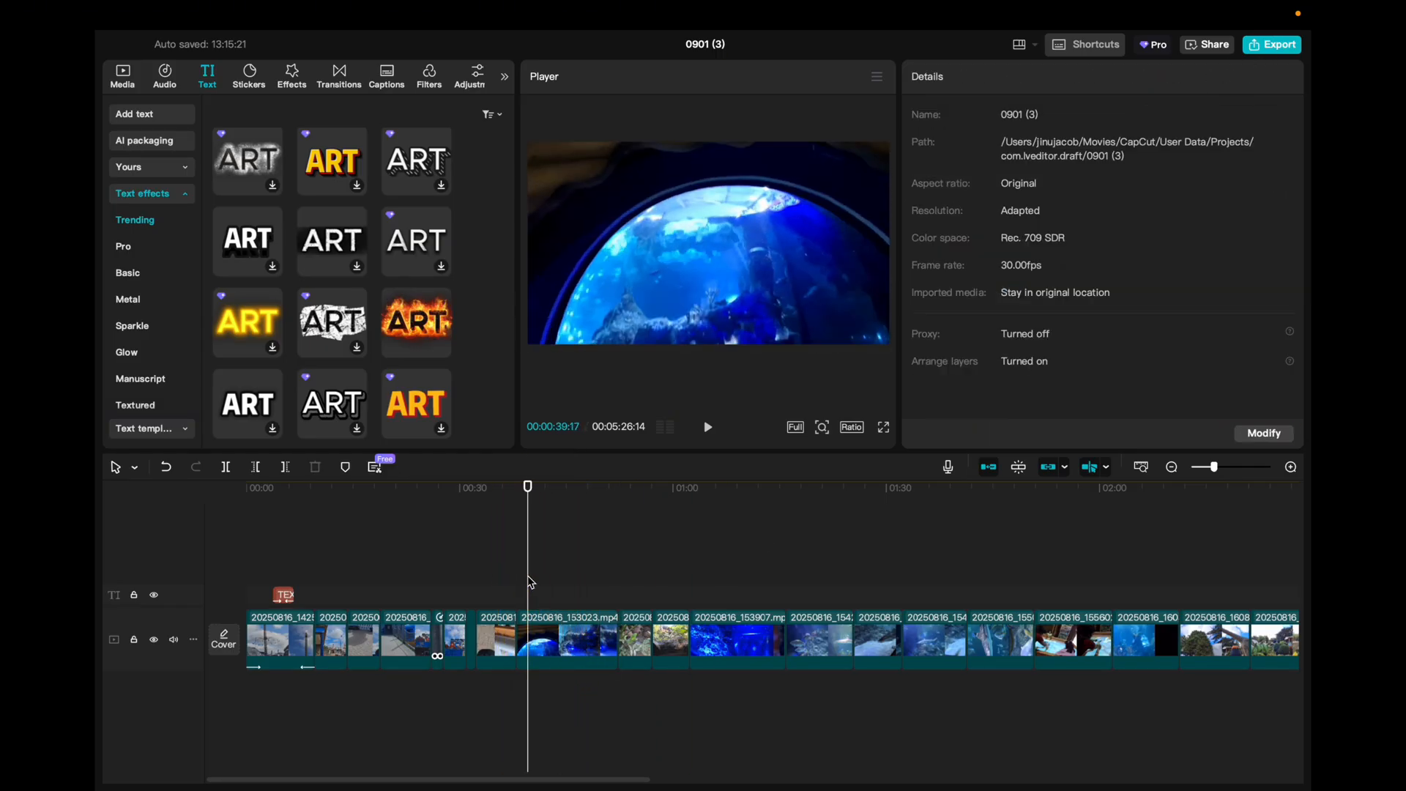
click(656, 558)
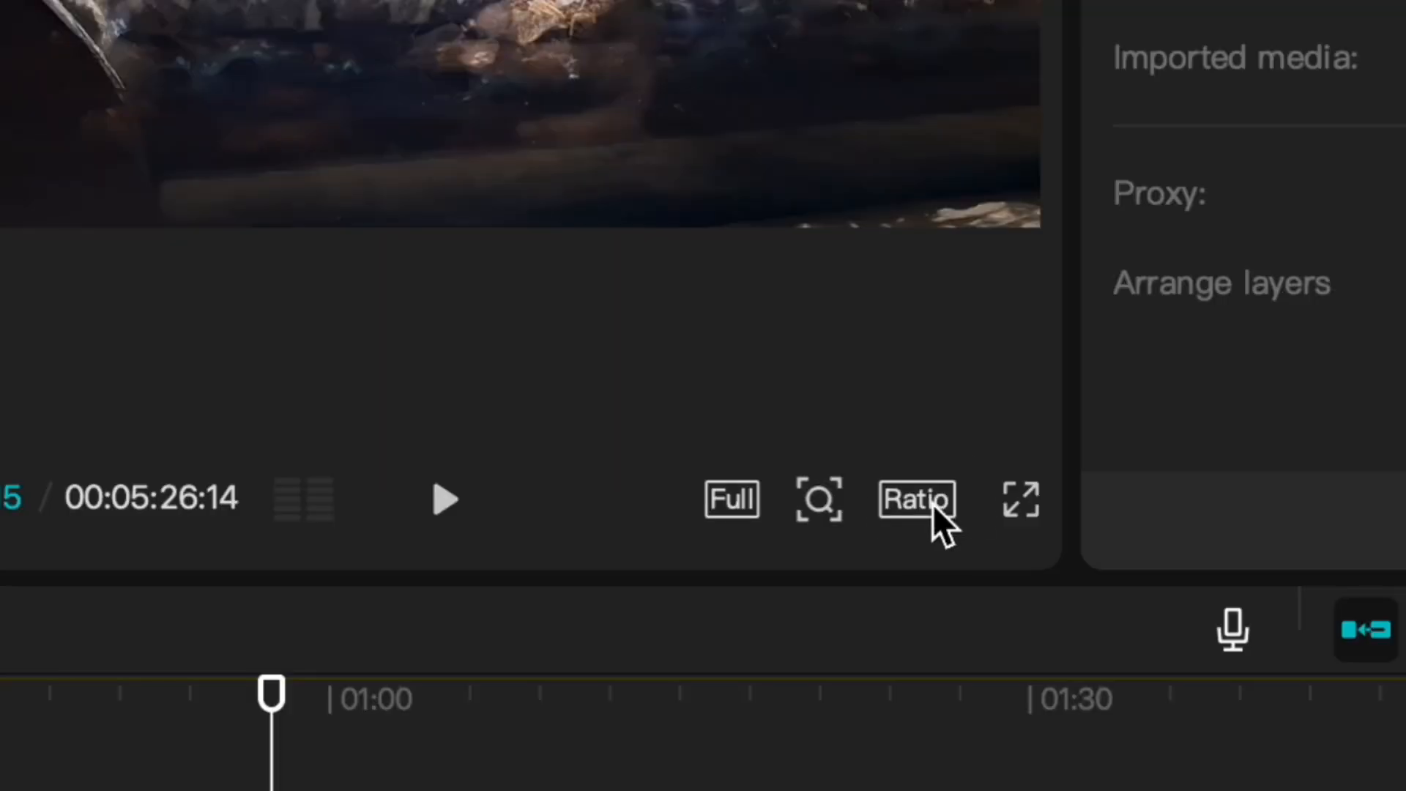
click(857, 431)
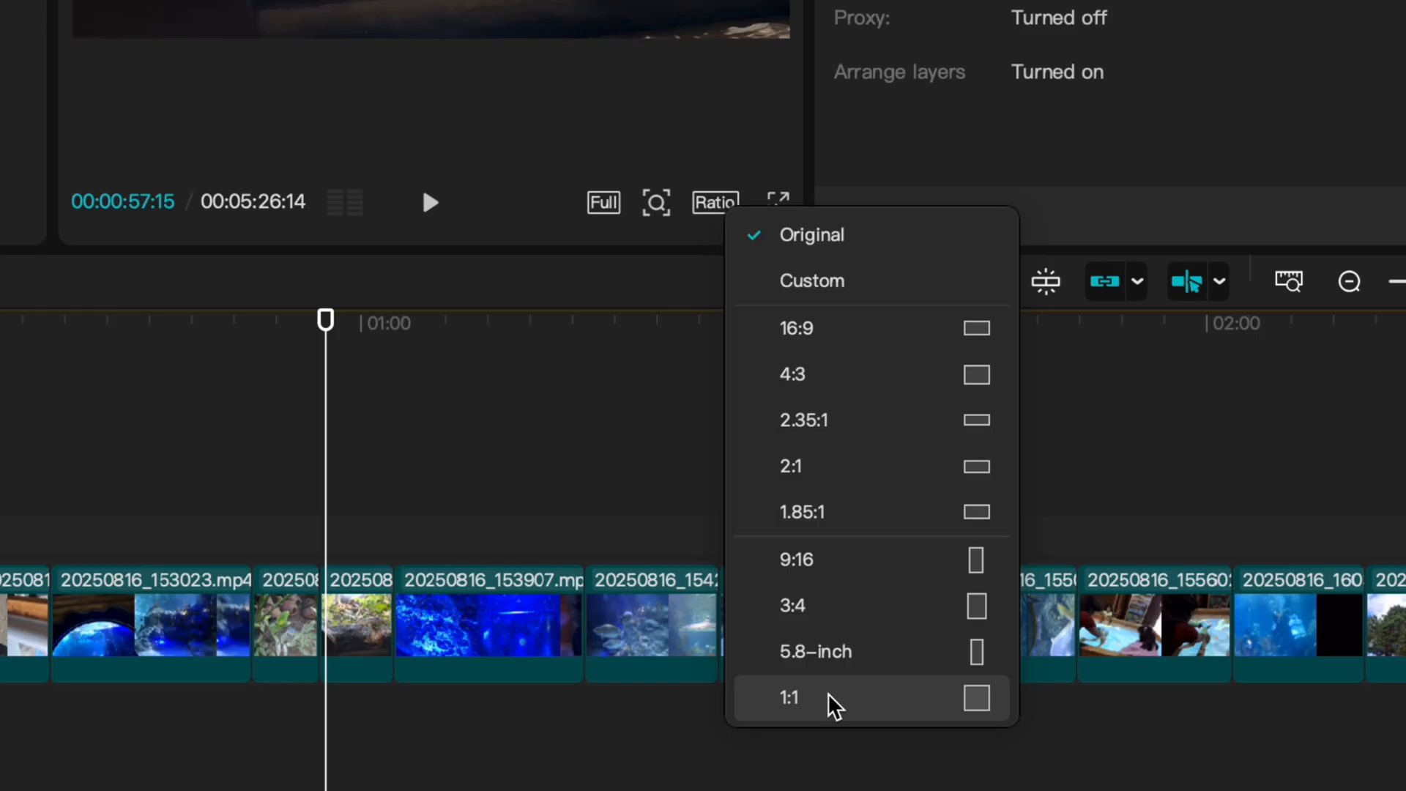
click(845, 344)
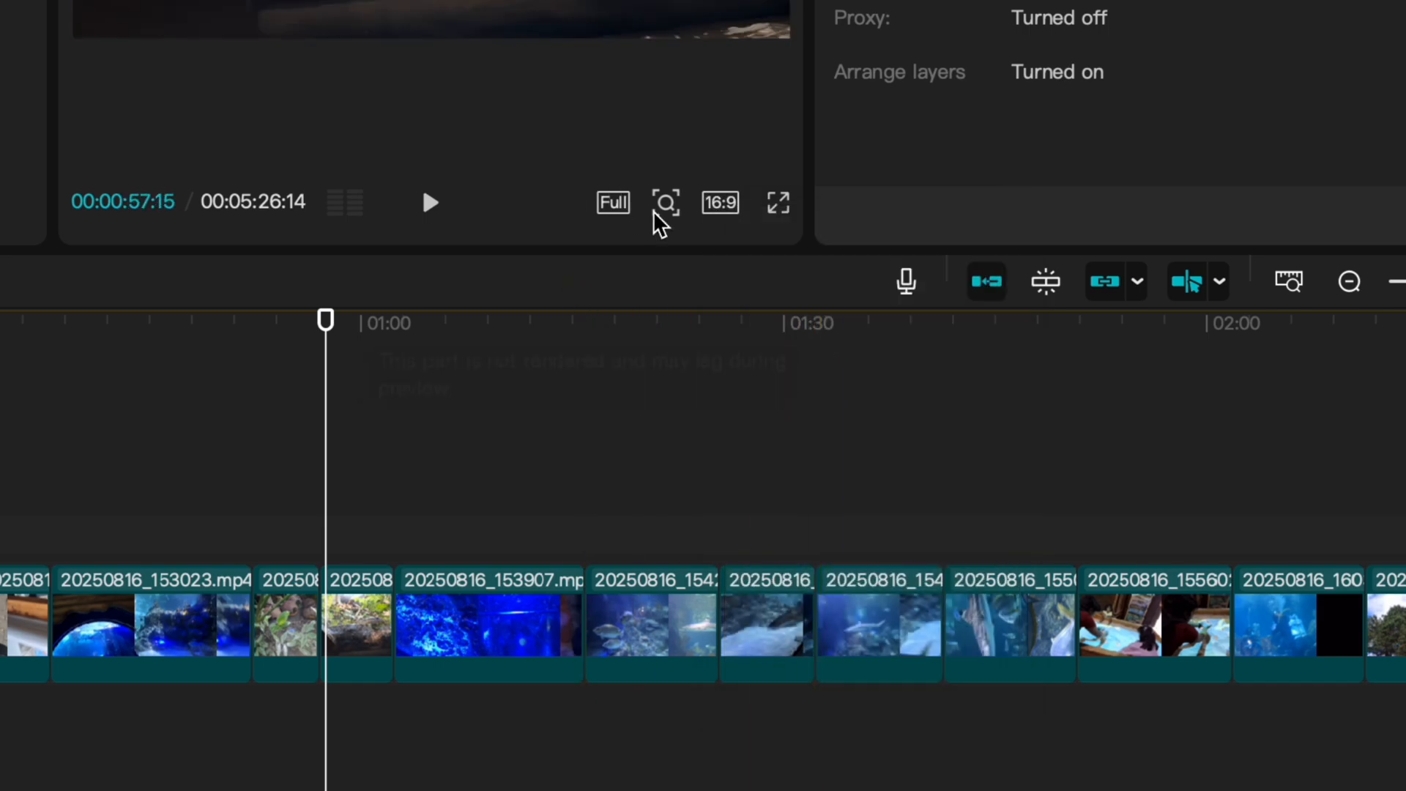
Change the project's aspect ratio to 9:16 and preview the vertical framing at several points, playing back the end of 20250816_153907.mp4
click(722, 212)
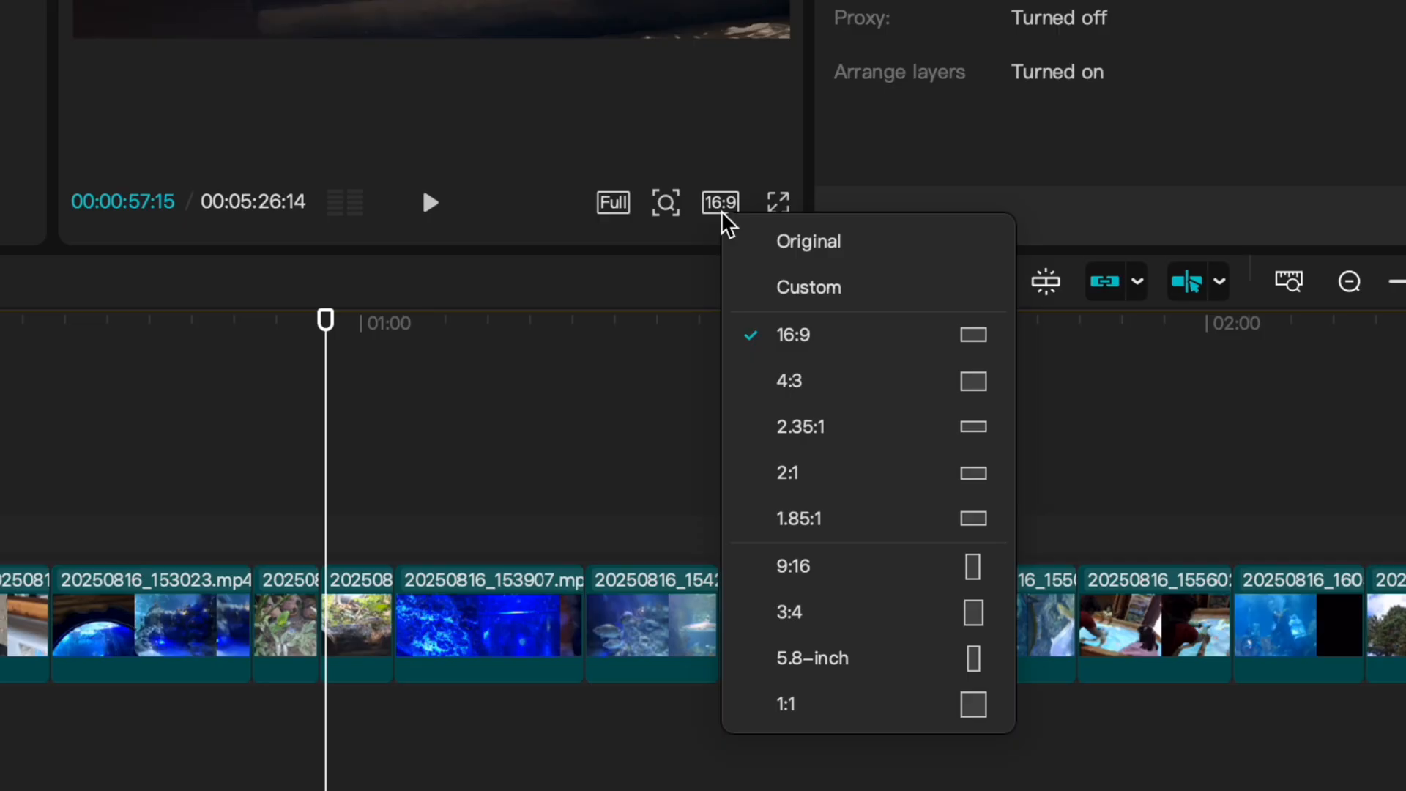
click(876, 576)
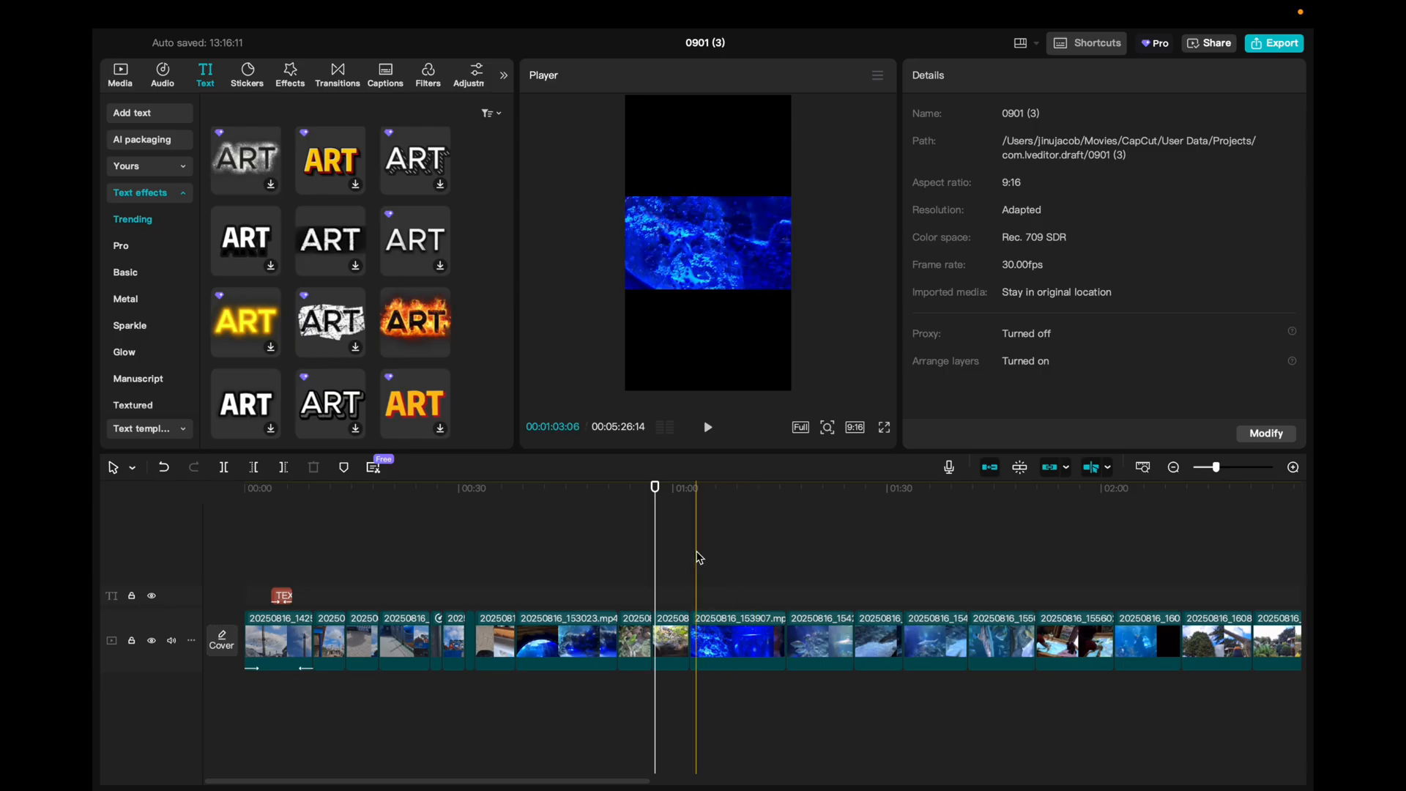
click(619, 603)
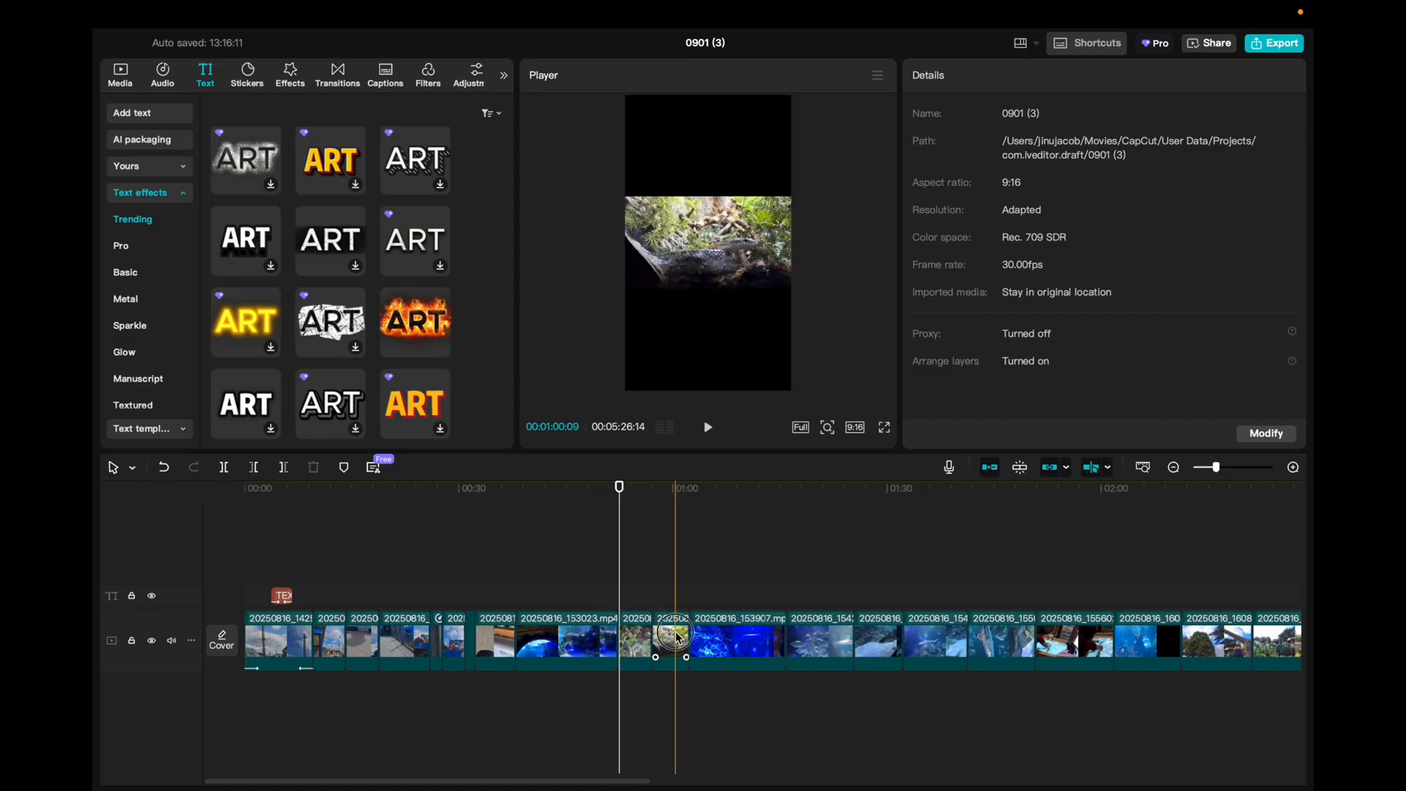
click(670, 638)
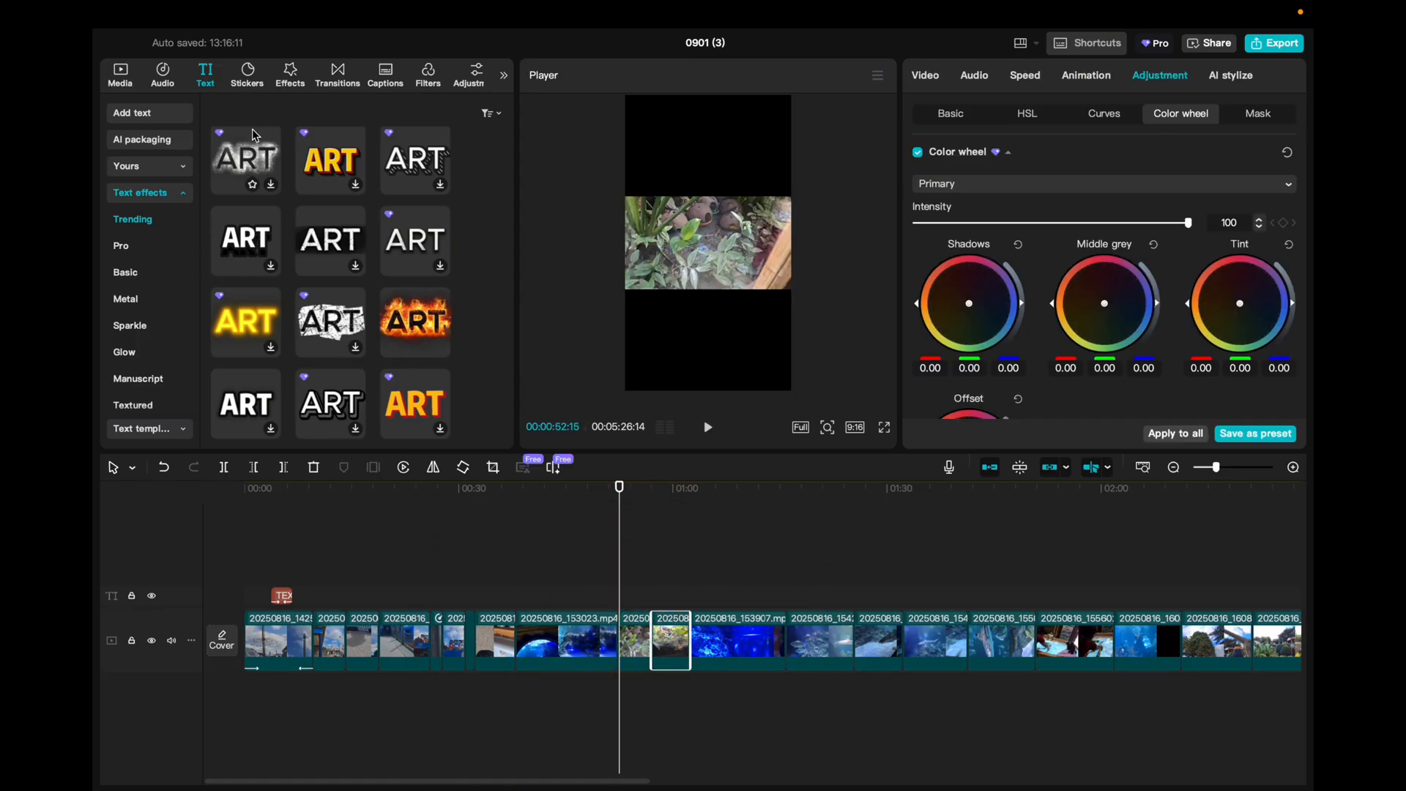
click(773, 579)
key(space)
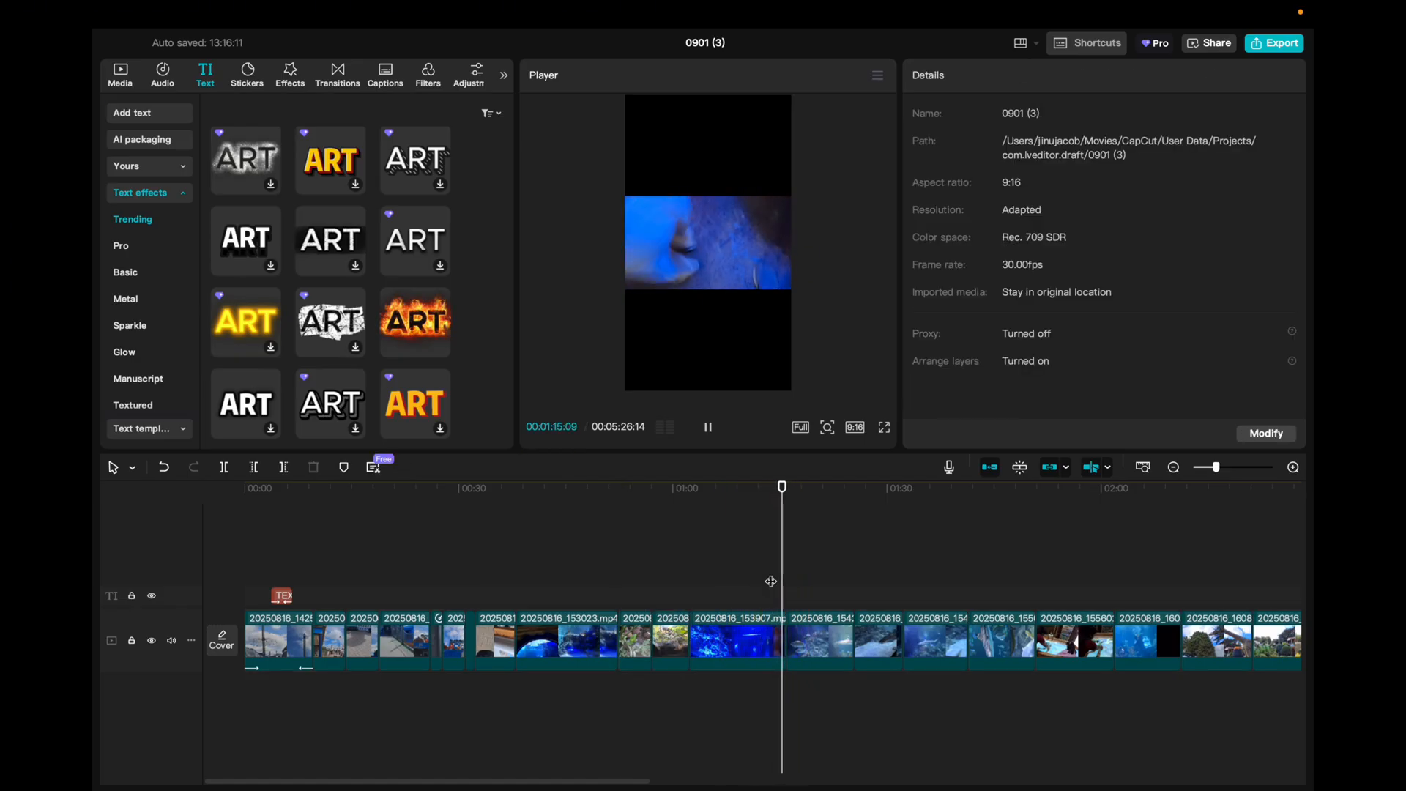
key(space)
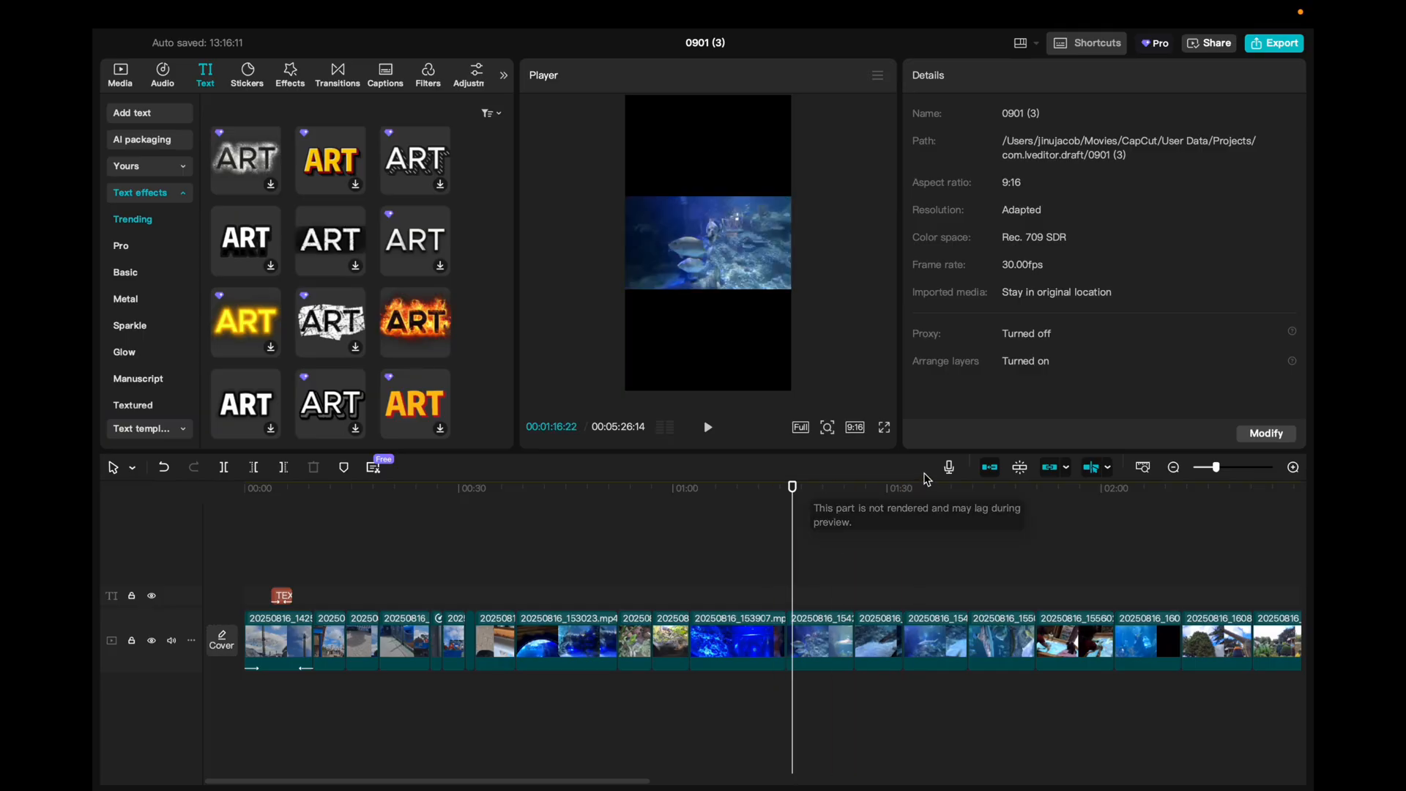
Set the project's aspect ratio to 16:9 and briefly play back the footage around 00:01:16
click(854, 426)
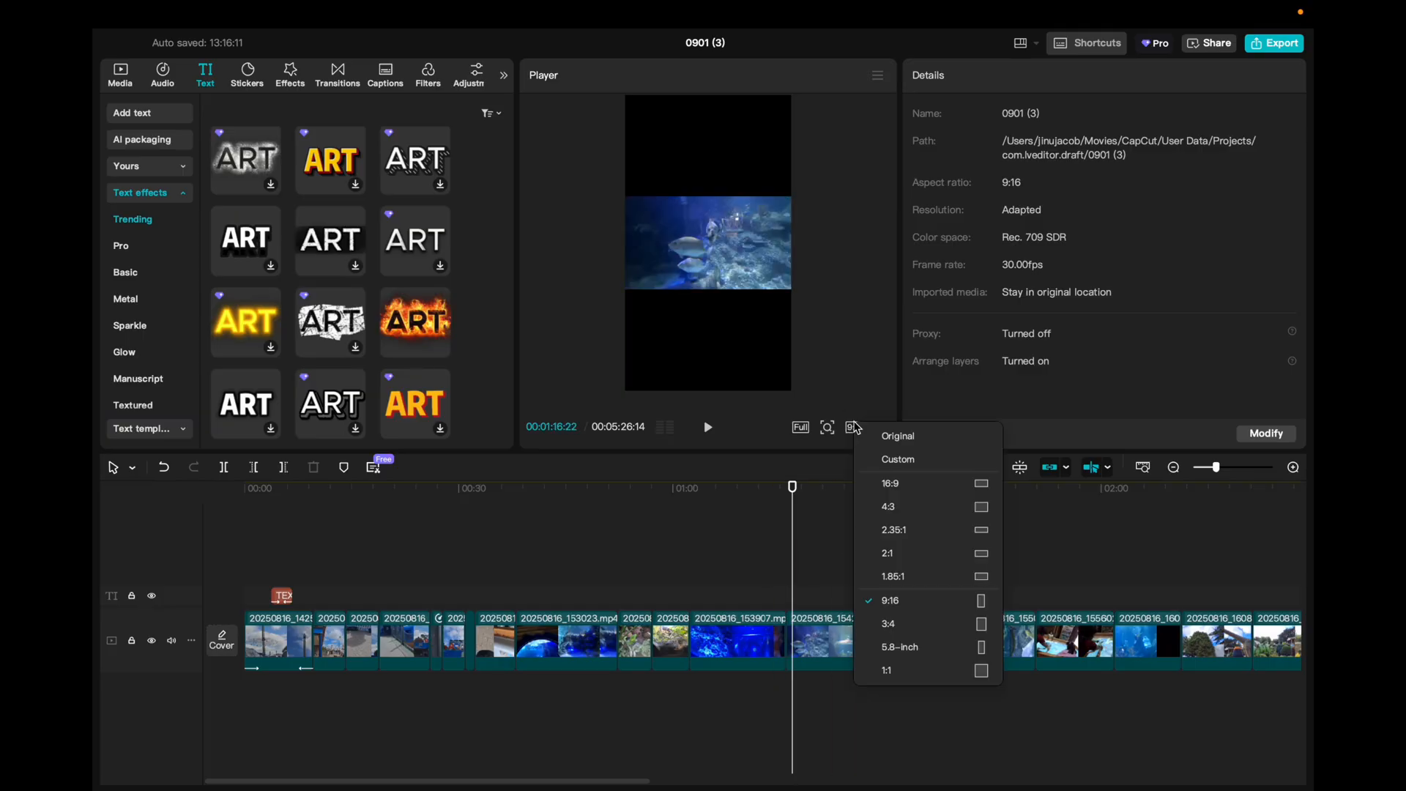
click(896, 483)
click(771, 575)
key(space)
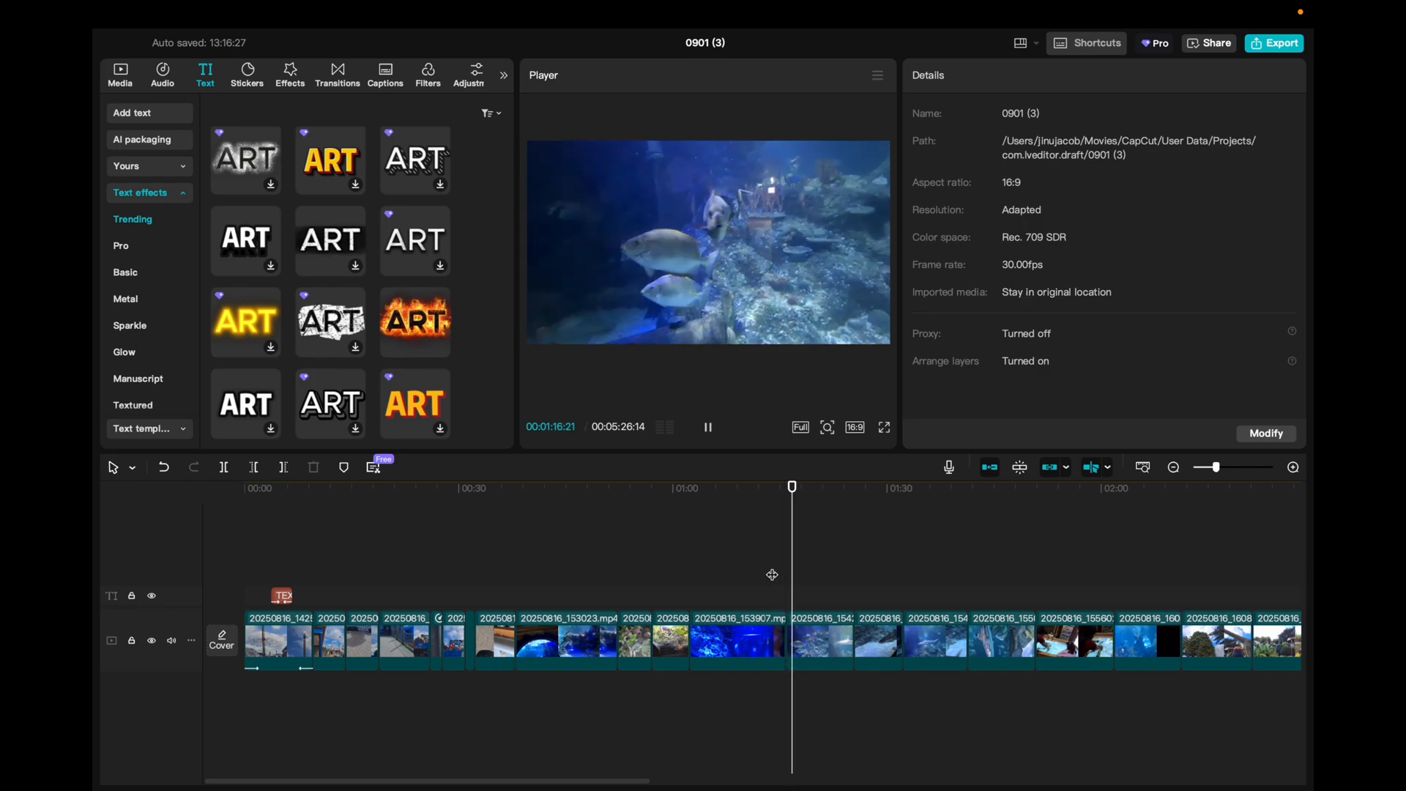
key(space)
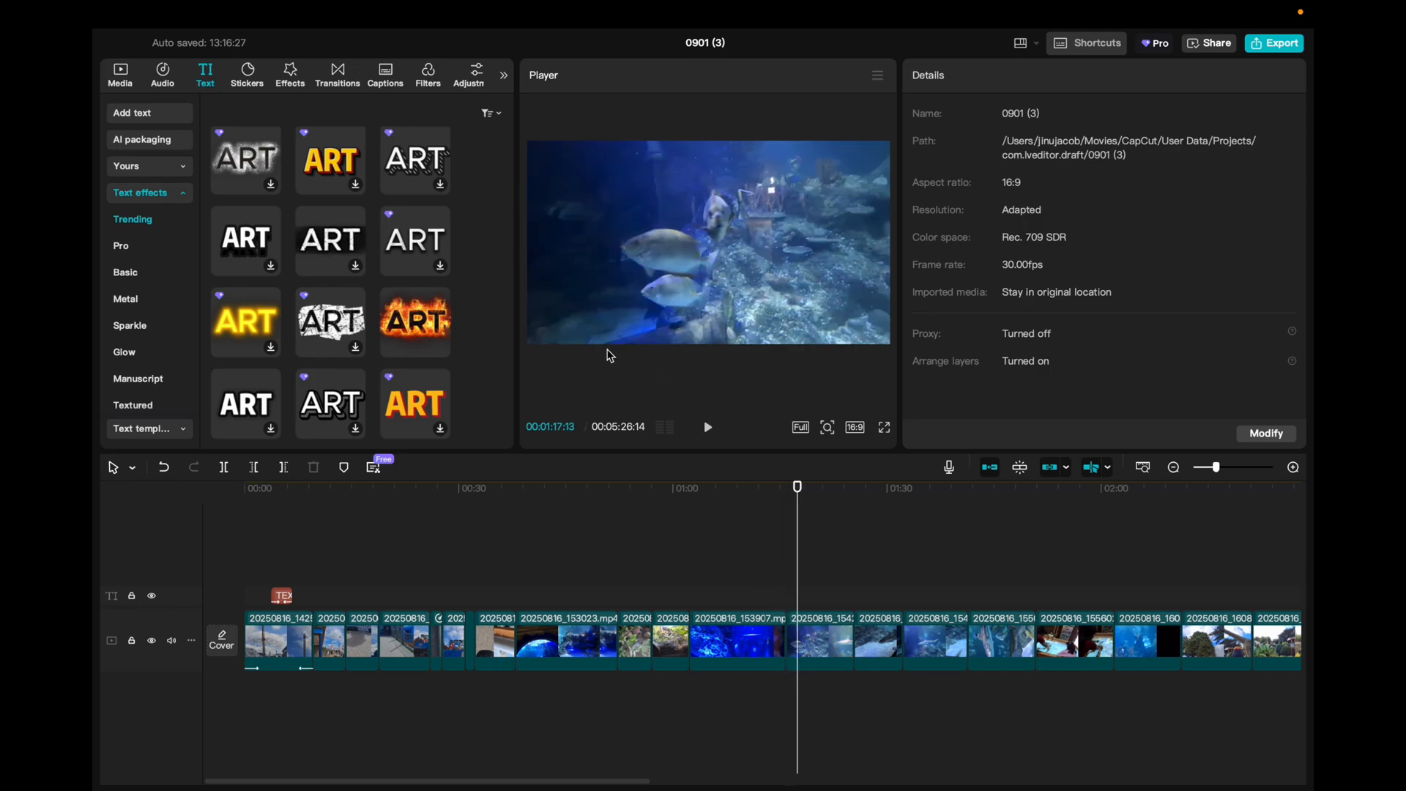
Add the Comparison II transition between 20250816_153907.mp4 and the following clip, accepting duplicate frames without further reminders
click(345, 74)
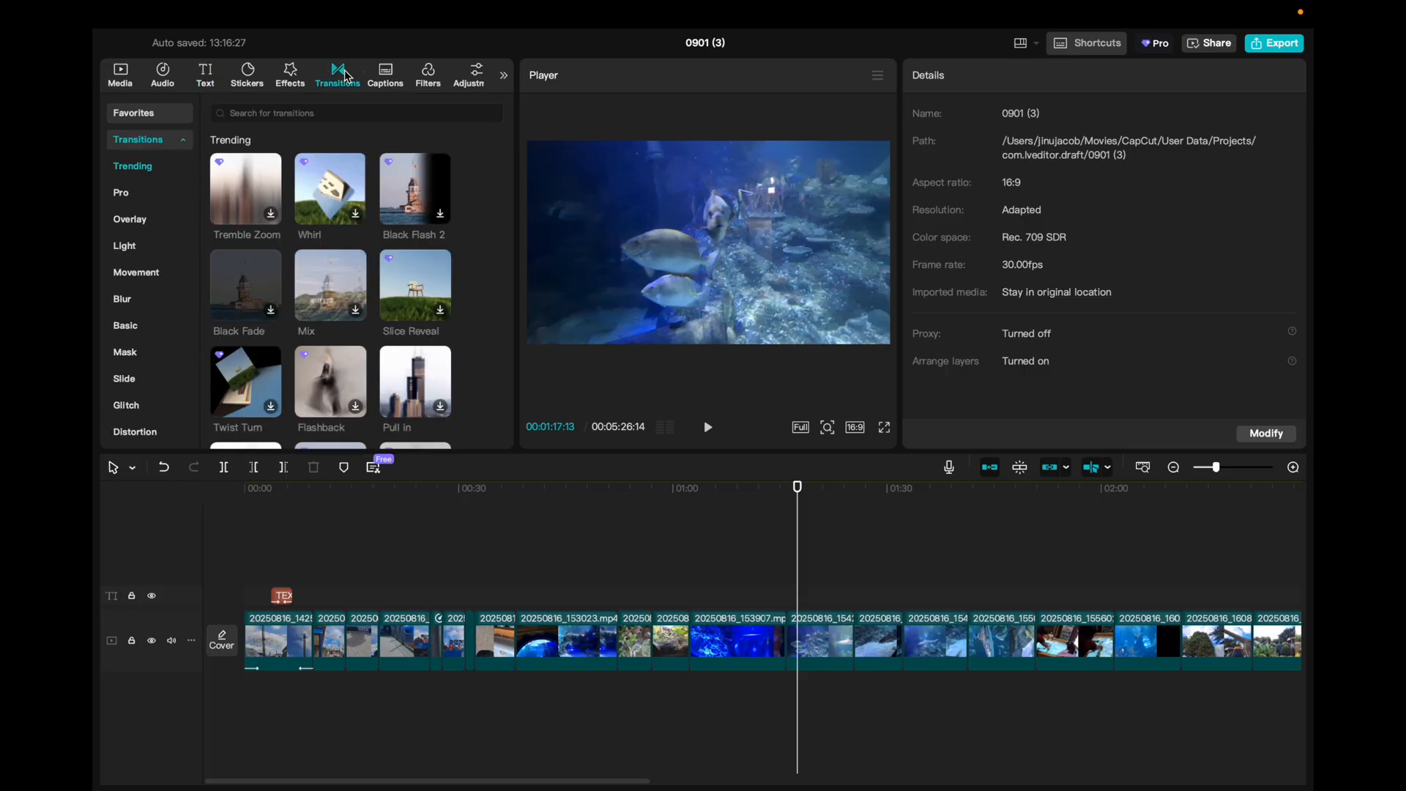
scroll(333, 269, down, 5)
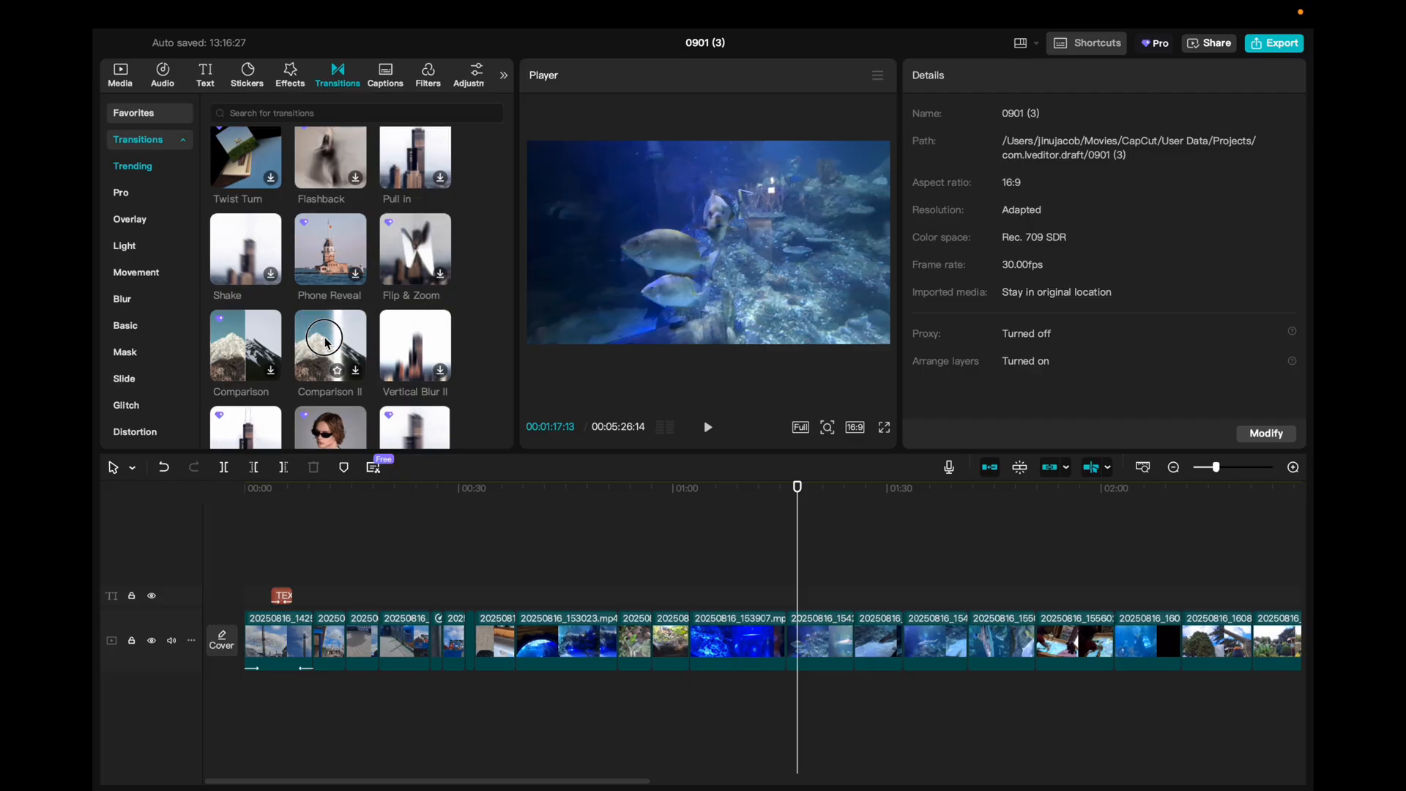
drag(325, 347, 784, 648)
click(806, 470)
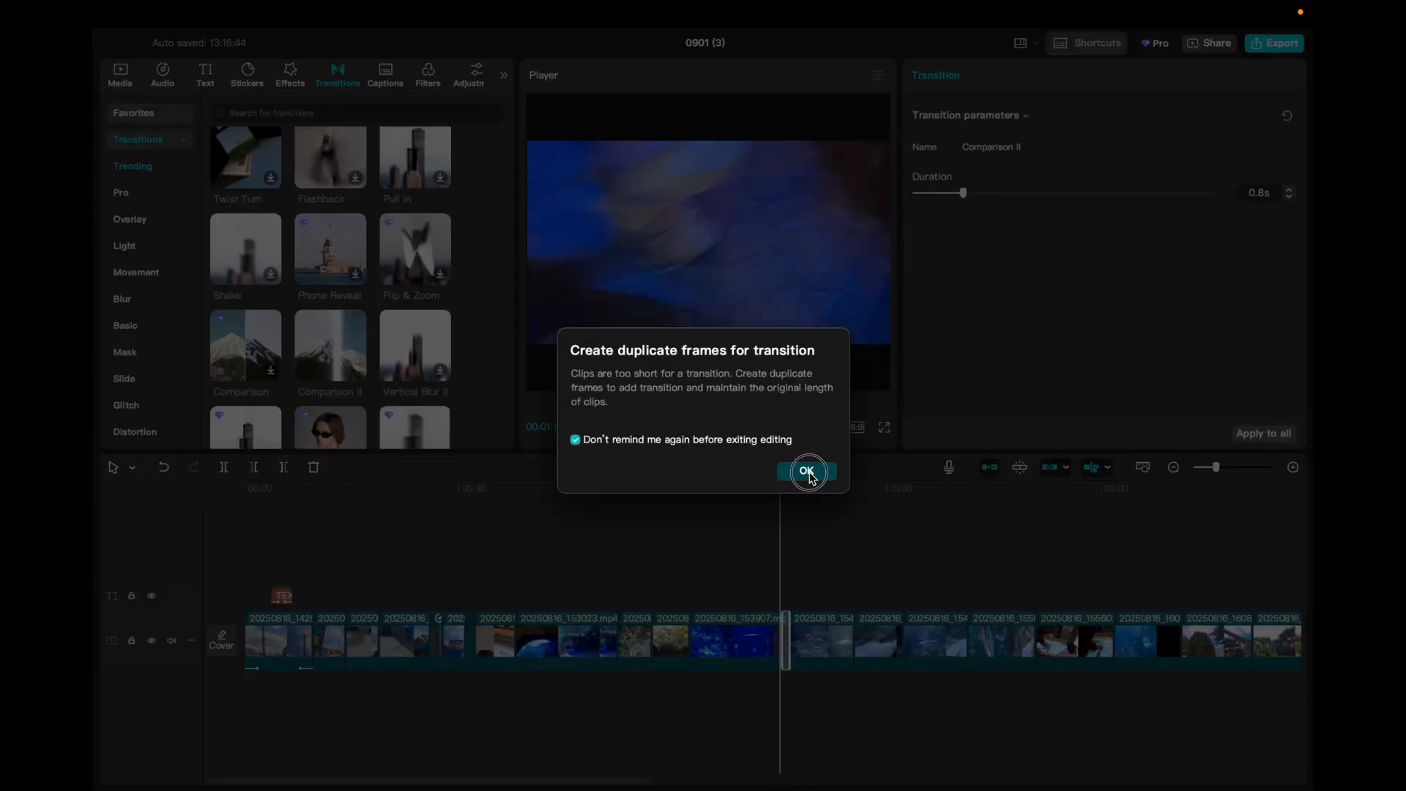
Set the Comparison II transition's duration to 1.5 s
click(1292, 189)
click(1292, 189)
click(1292, 190)
click(1292, 189)
click(1292, 189)
click(1292, 189)
click(1292, 189)
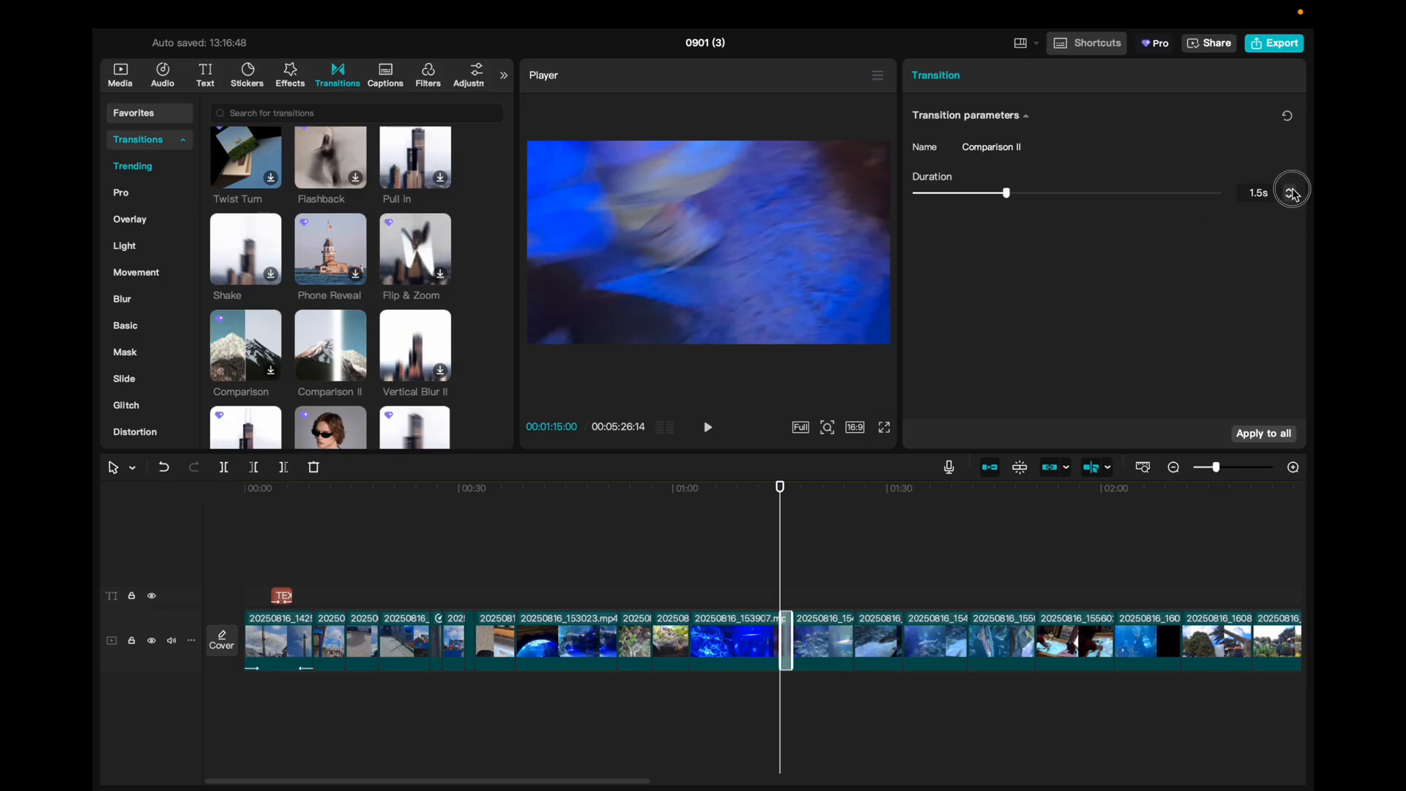
Play back the Comparison II transition from about 00:01:13 and browse the other trending transitions
click(1292, 190)
click(771, 575)
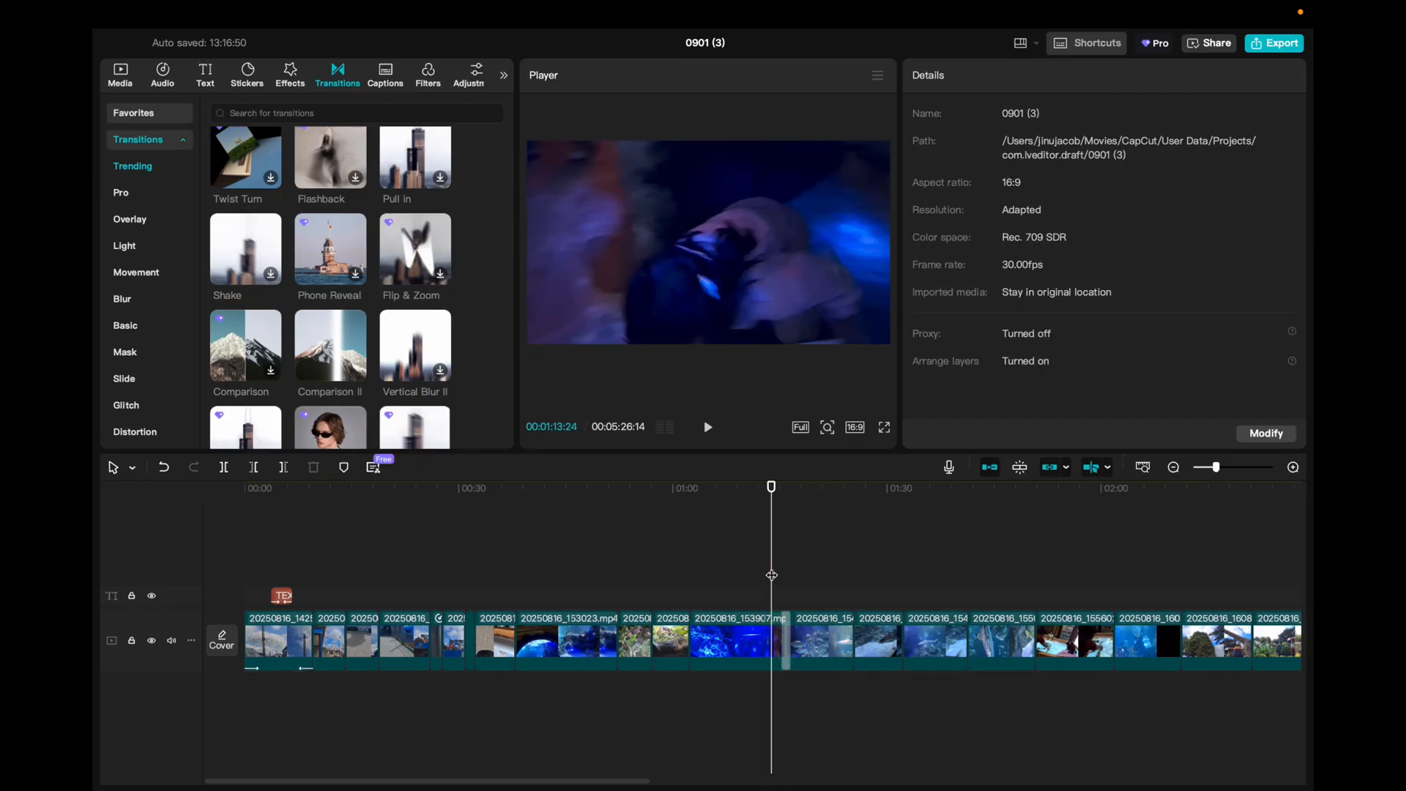
key(space)
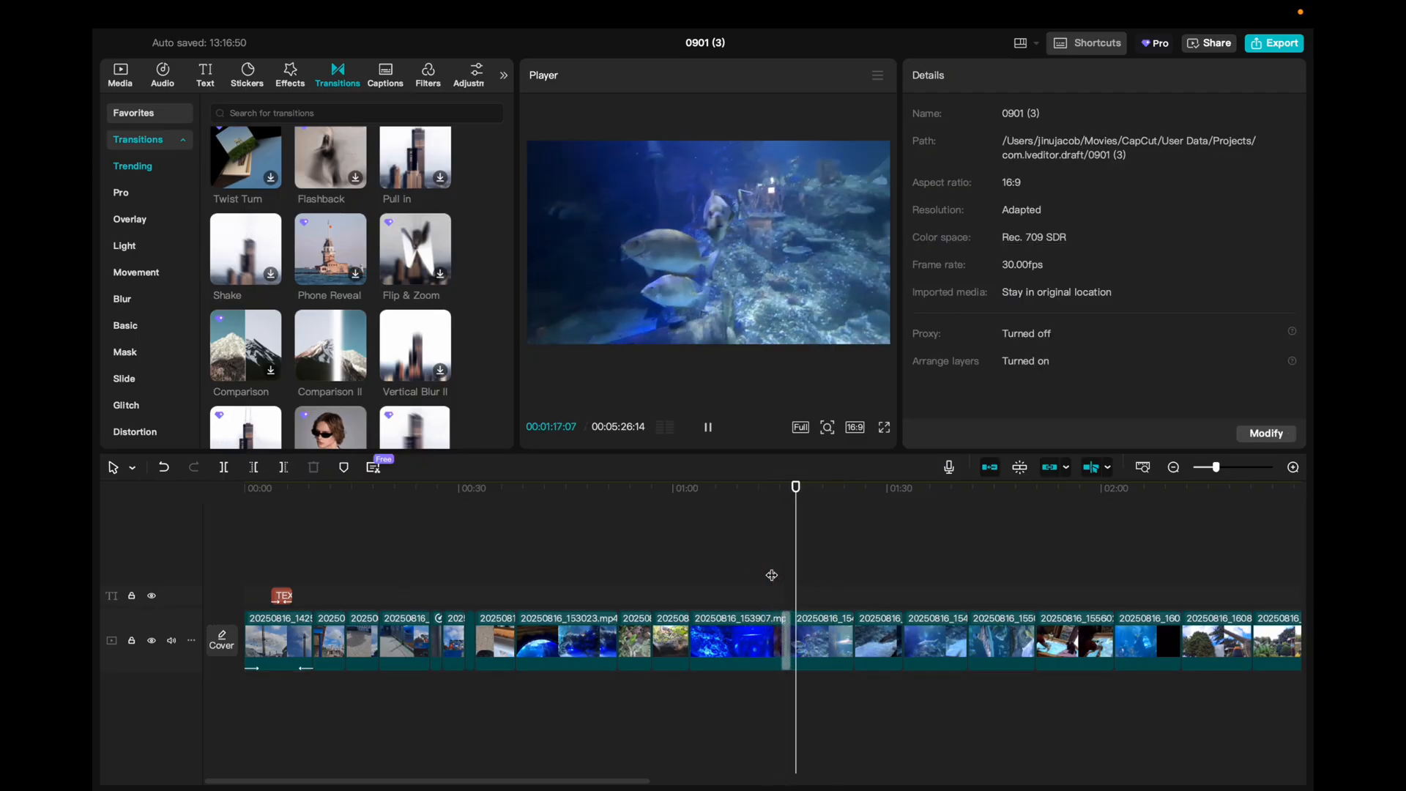
click(785, 598)
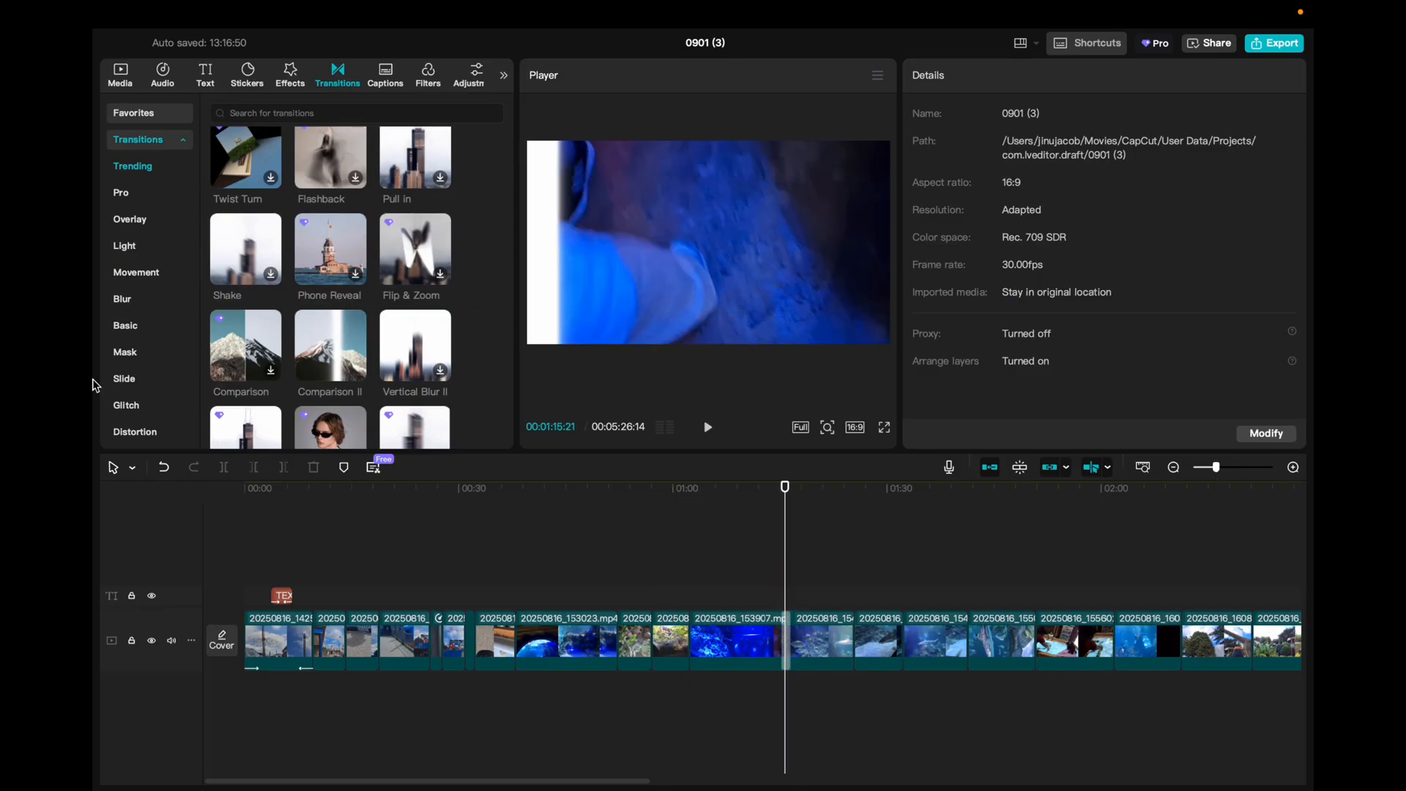
scroll(344, 293, down, 5)
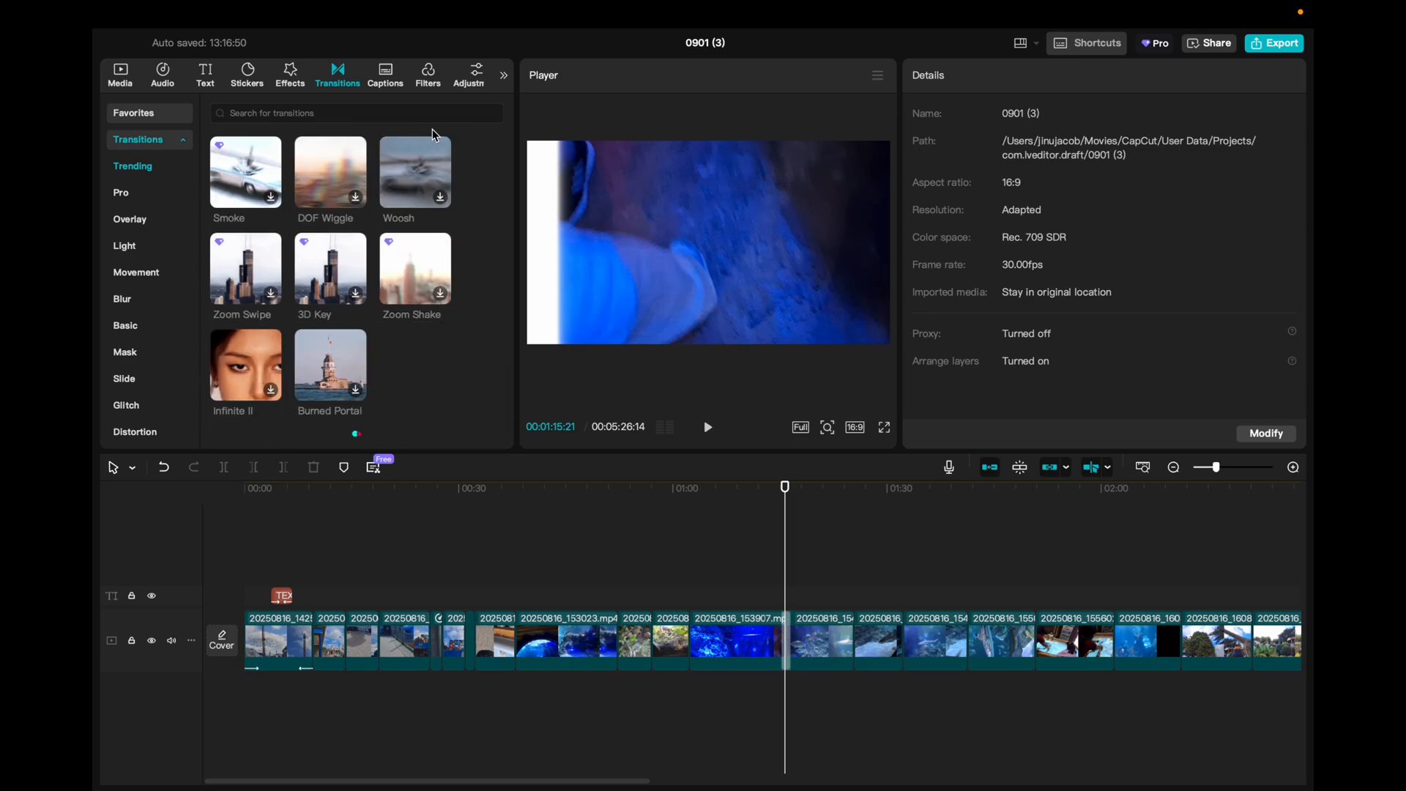
scroll(304, 311, up, 5)
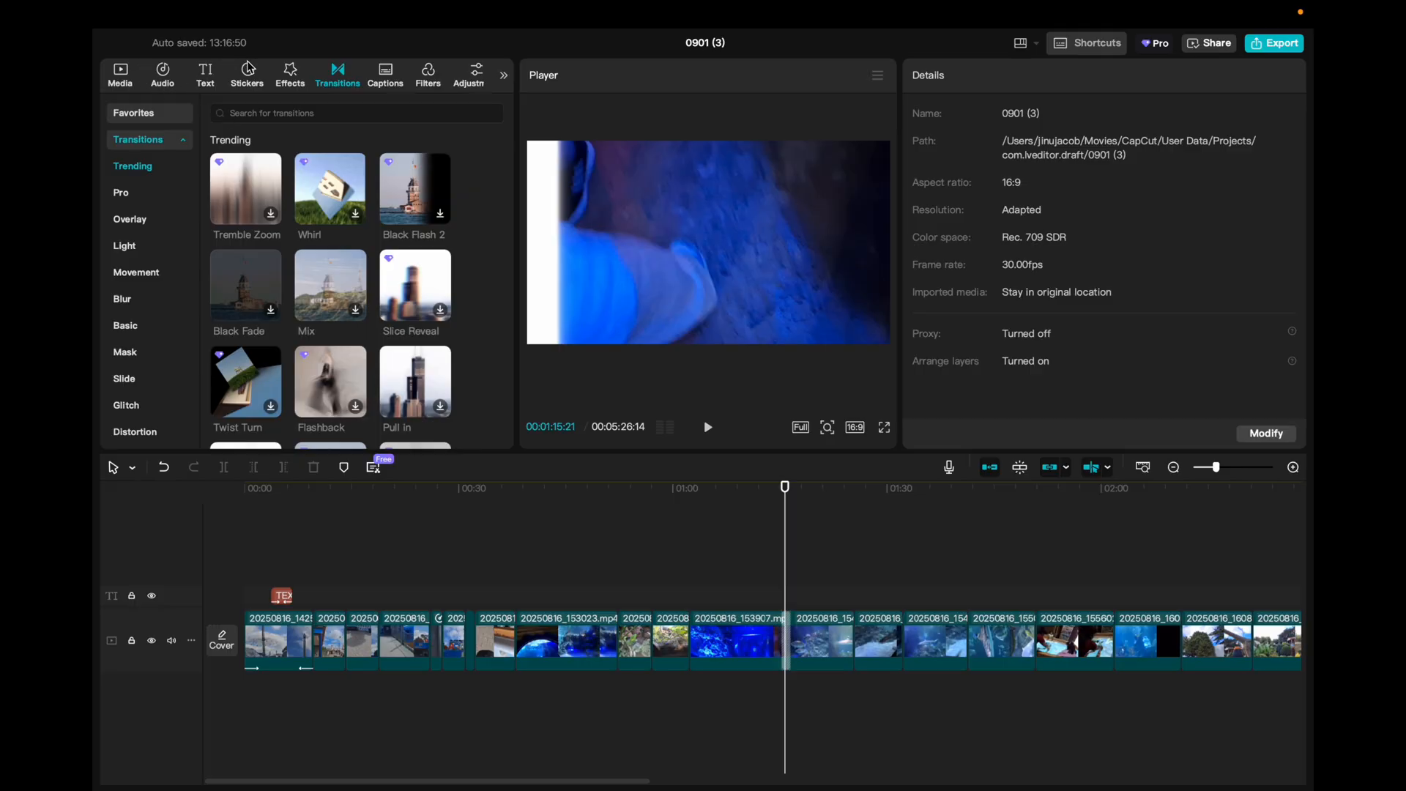
Apply the Purple Hazard glitch effect to the clip after the Comparison II transition and play it back from about 00:01:19
click(290, 73)
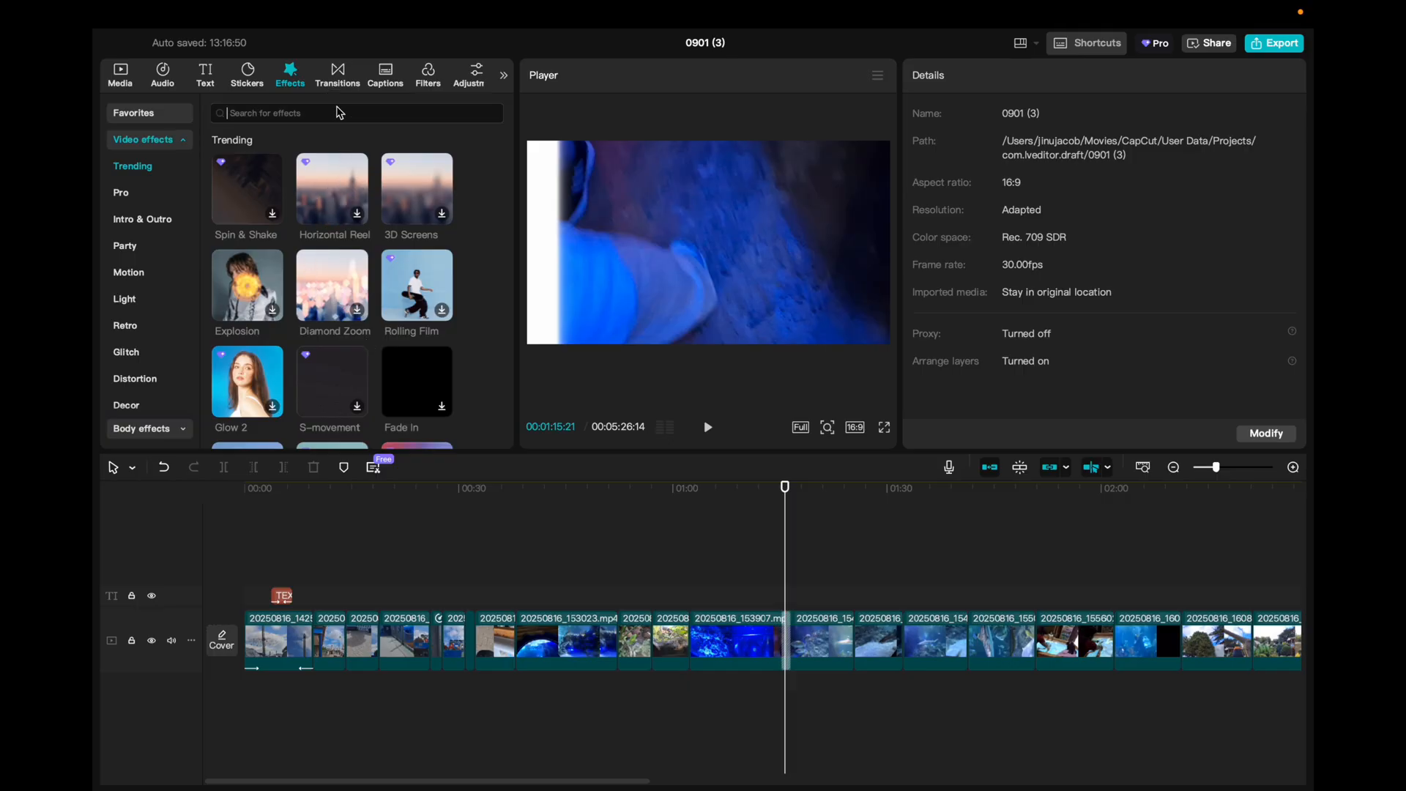
click(142, 353)
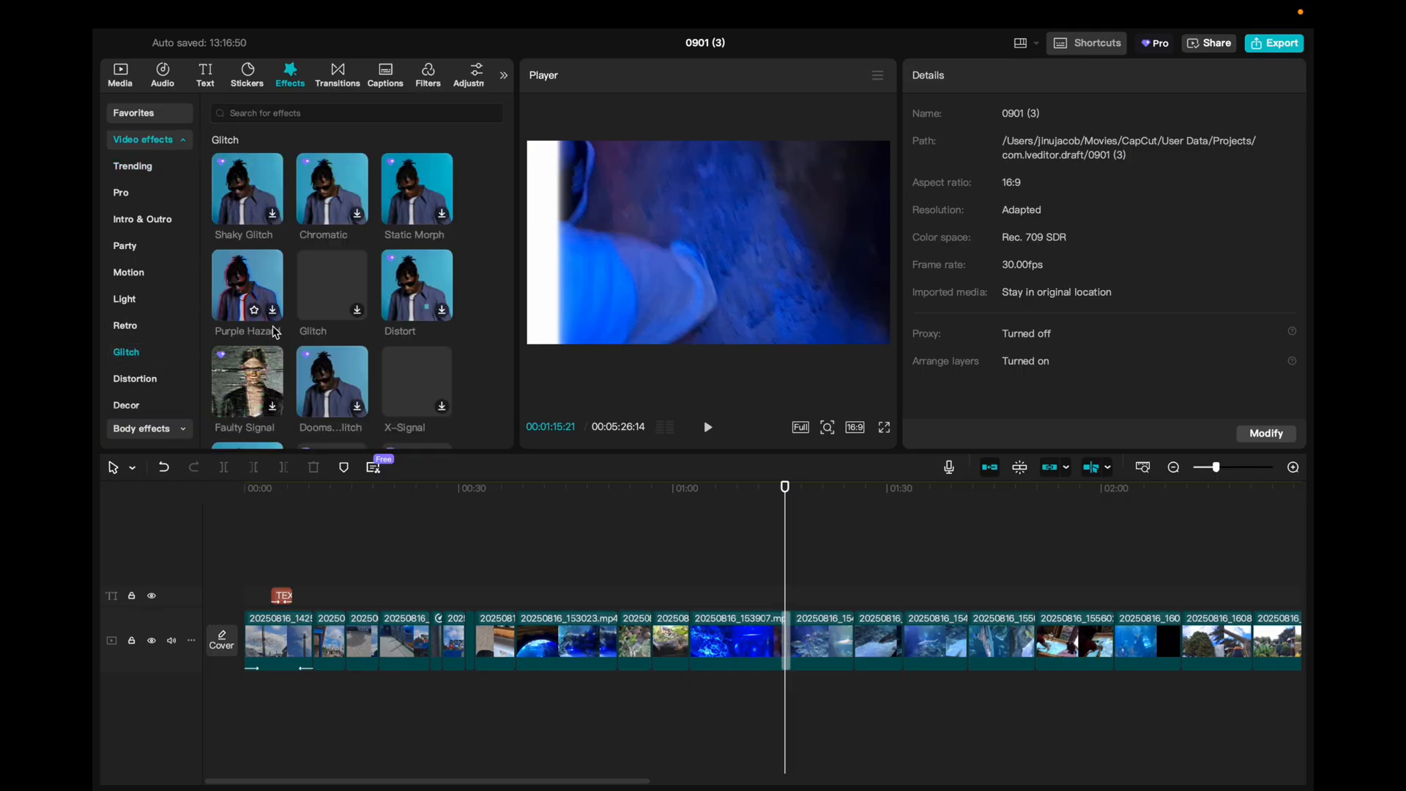
drag(268, 300, 820, 634)
click(815, 582)
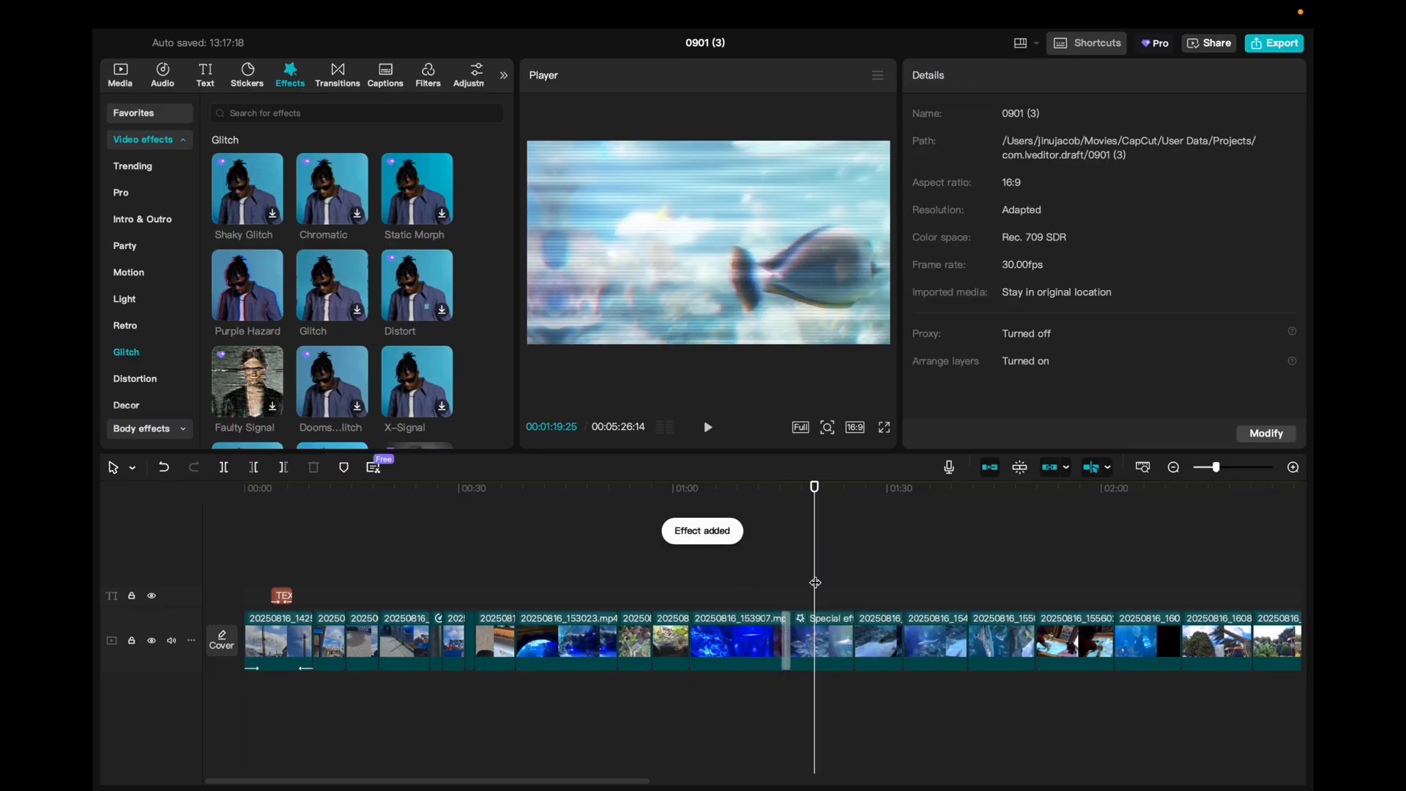
key(space)
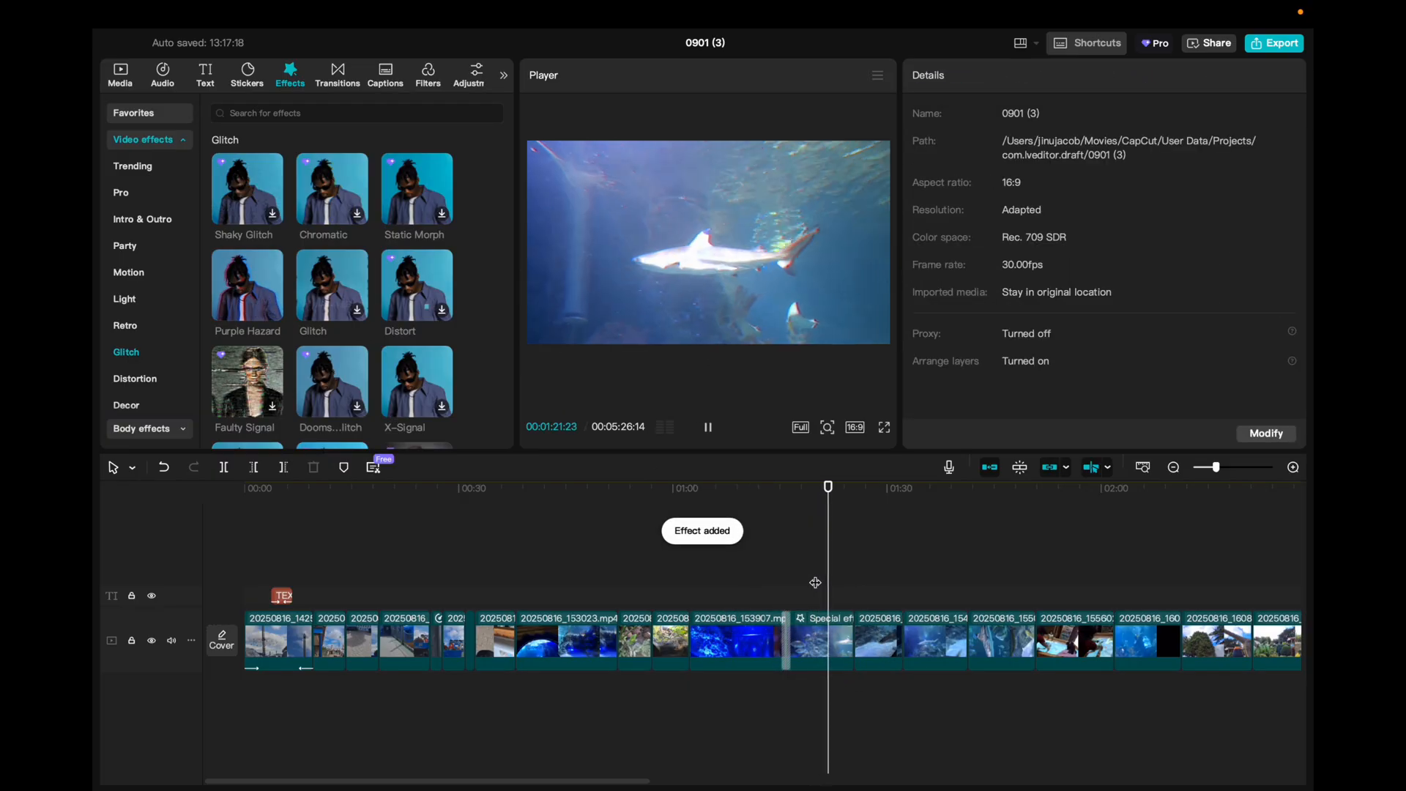
key(space)
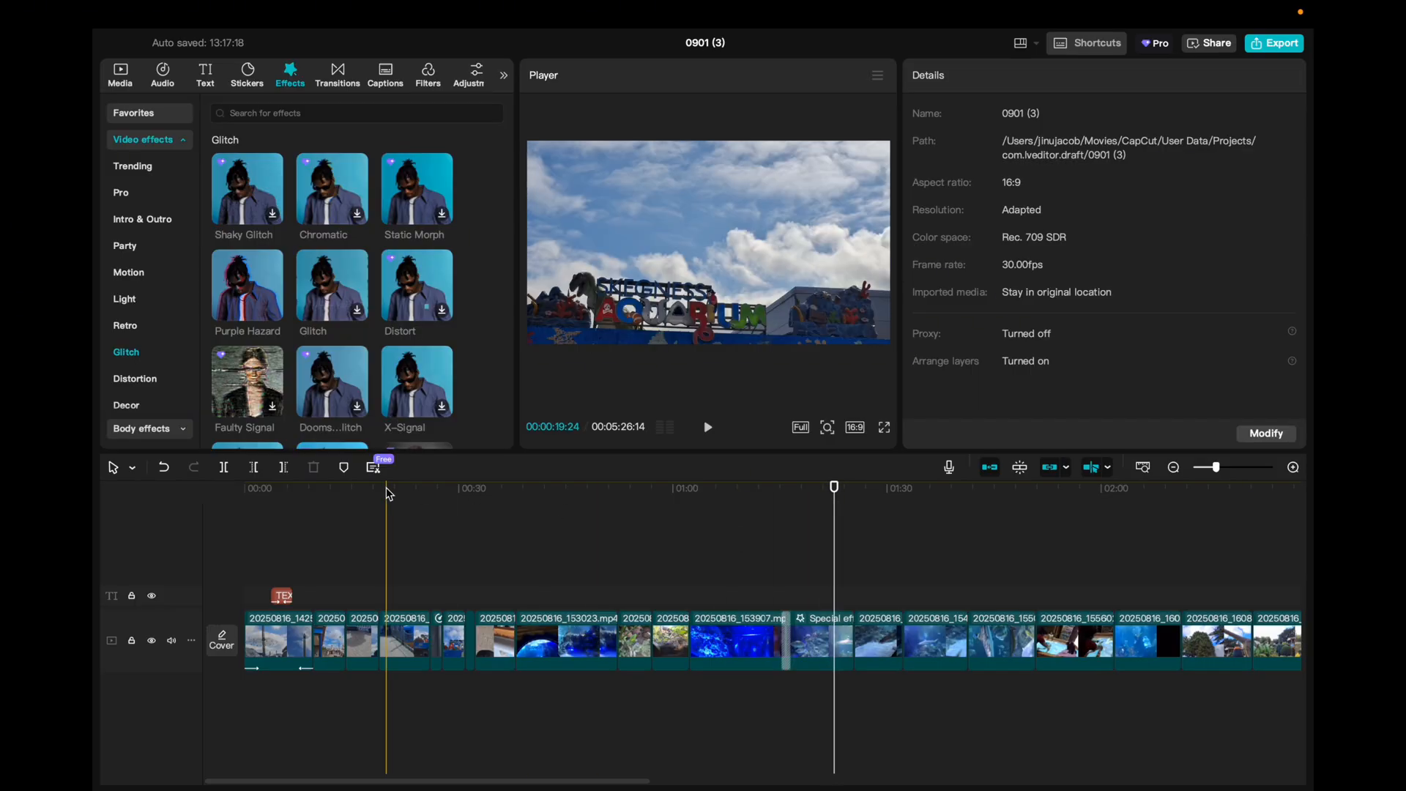
Add the trending laughing emoji sticker above the video track at about 00:01:22
click(249, 79)
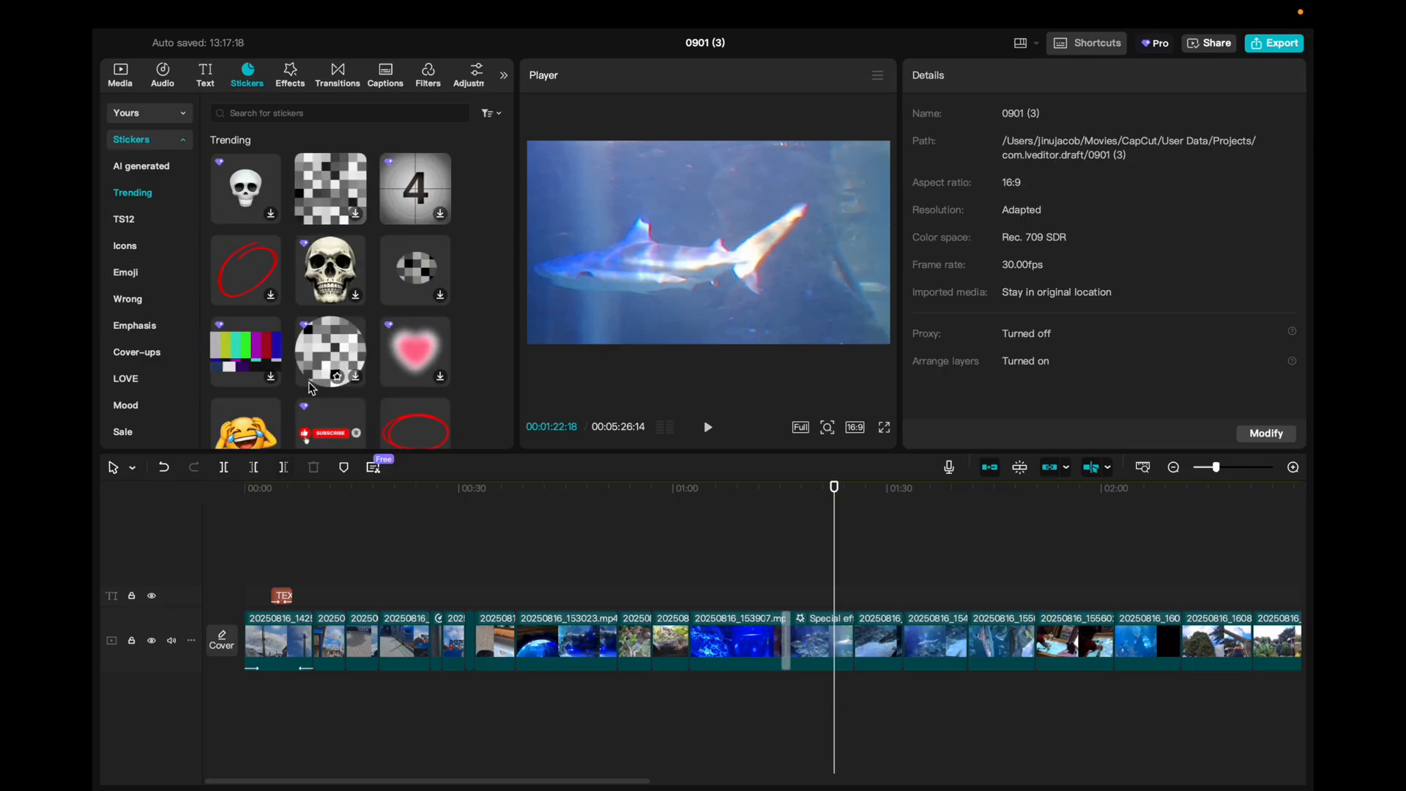
scroll(308, 351, down, 2)
drag(269, 386, 841, 573)
scroll(424, 293, up, 2)
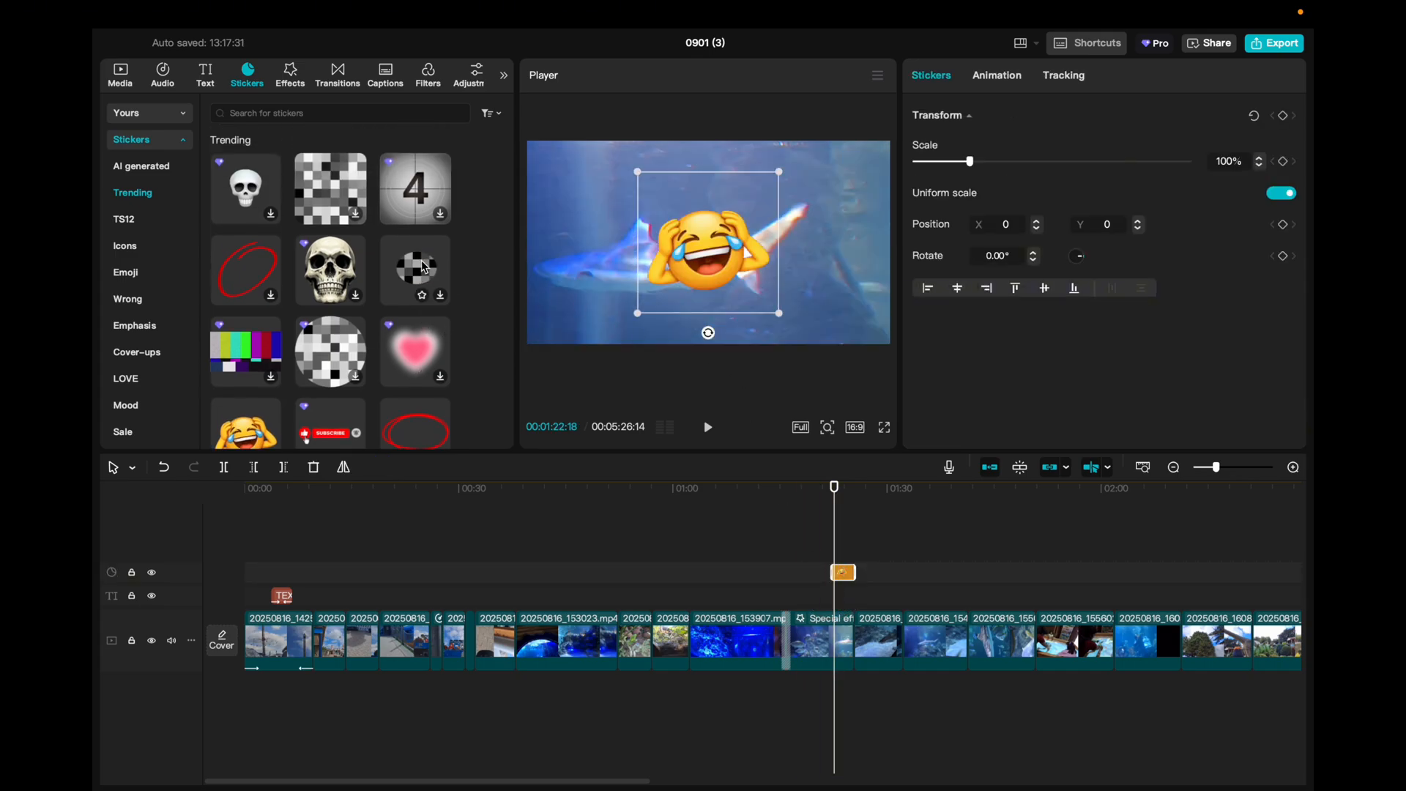
Search the sticker library for "FUNNY EMOJI" and look through the results
click(345, 115)
text(F)
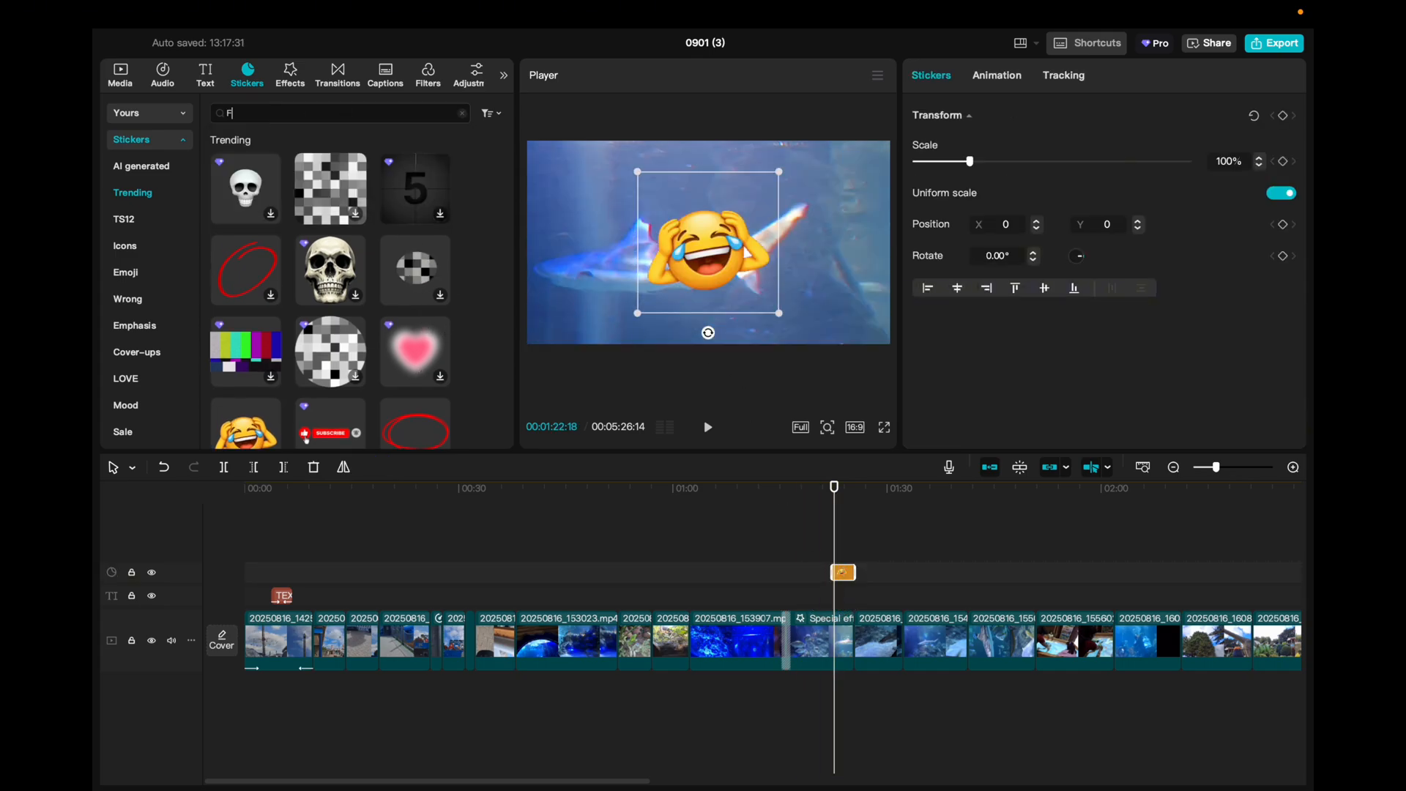
text(UNNY EMOJI)
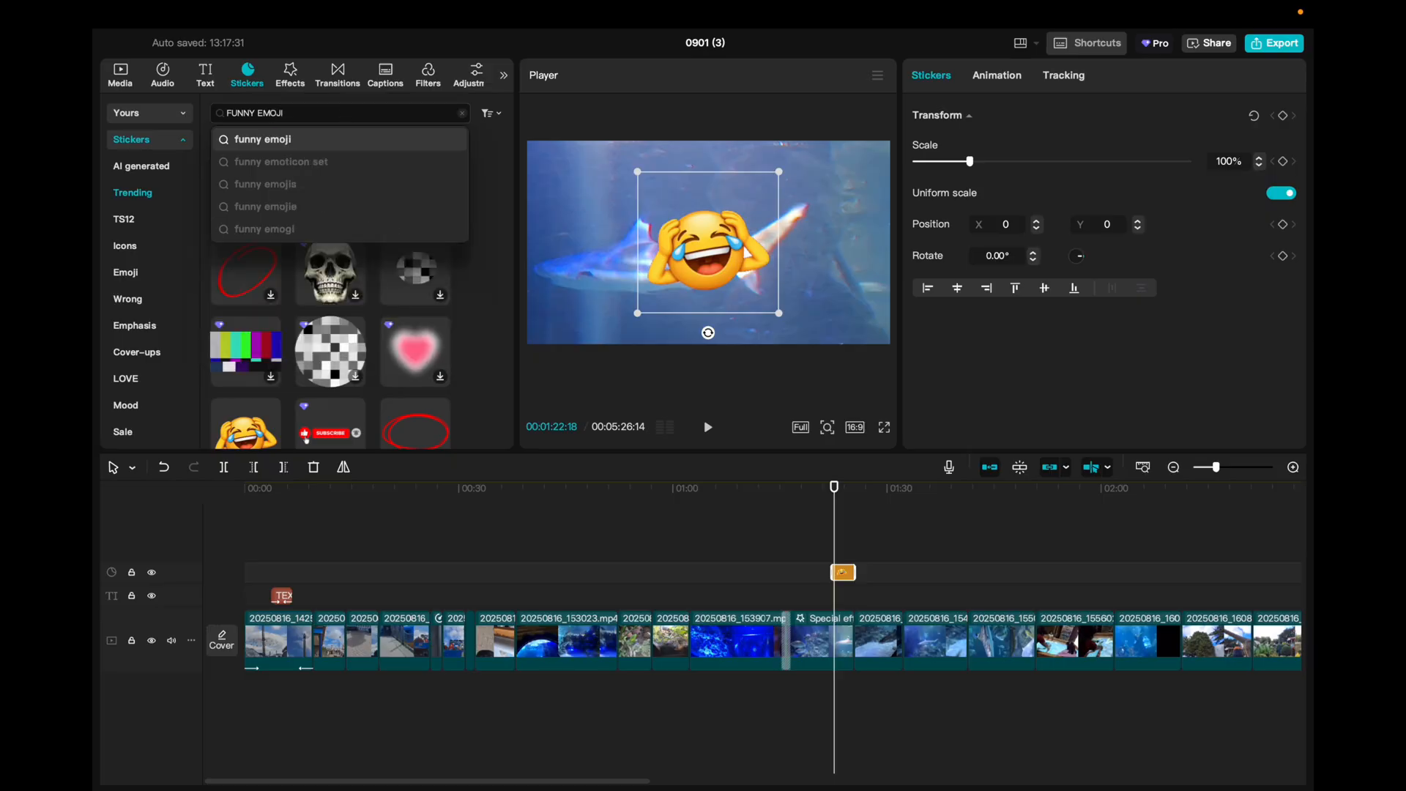
key(Return)
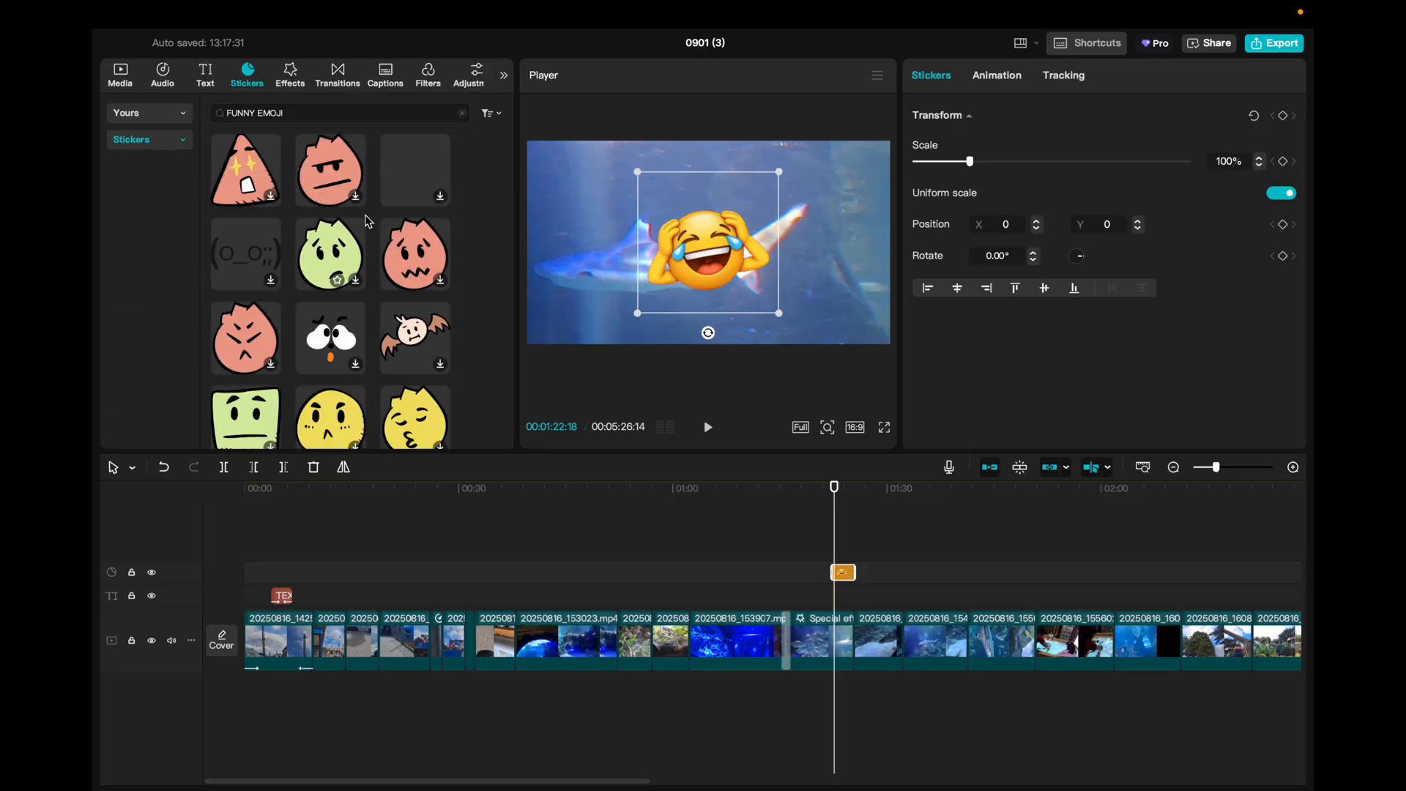
scroll(368, 221, down, 10)
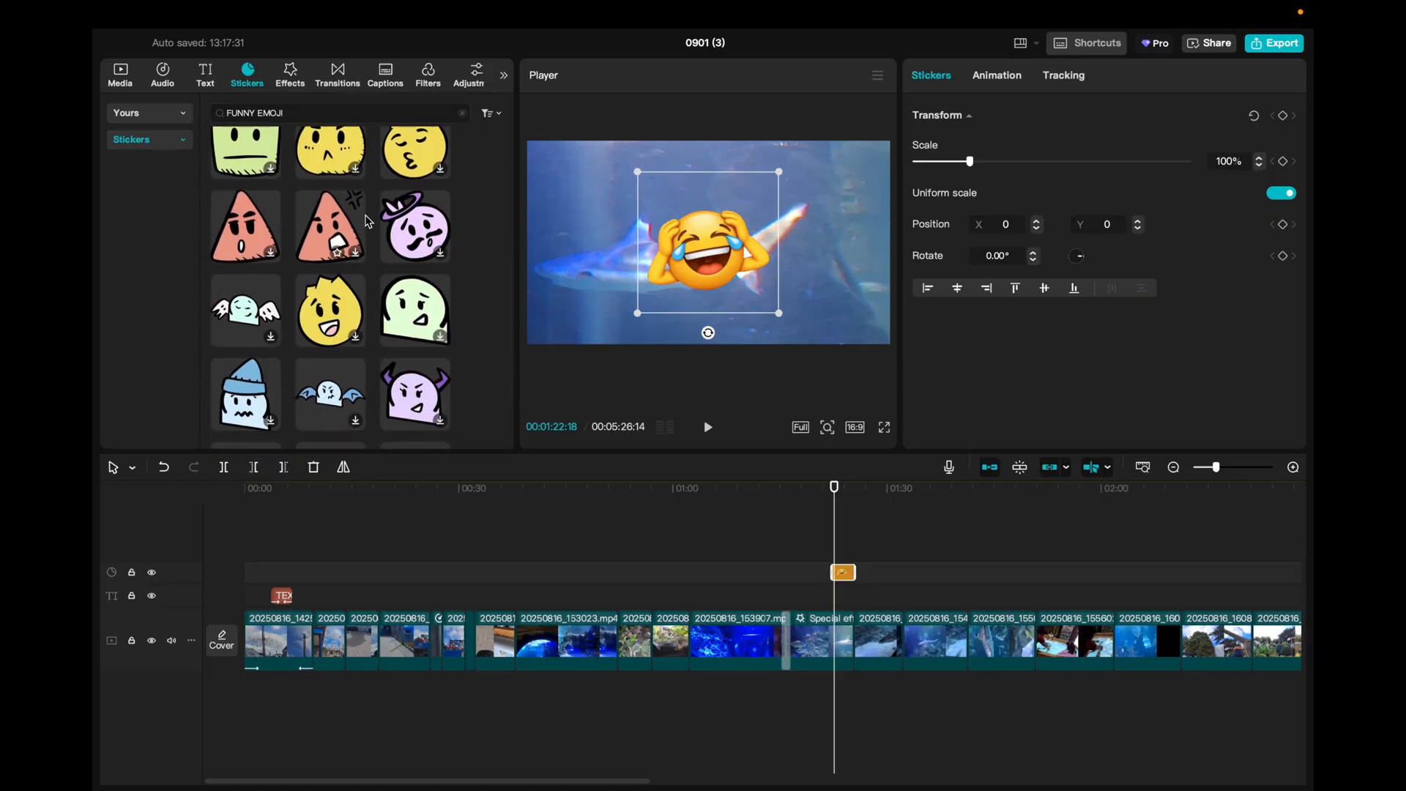
scroll(373, 227, down, 5)
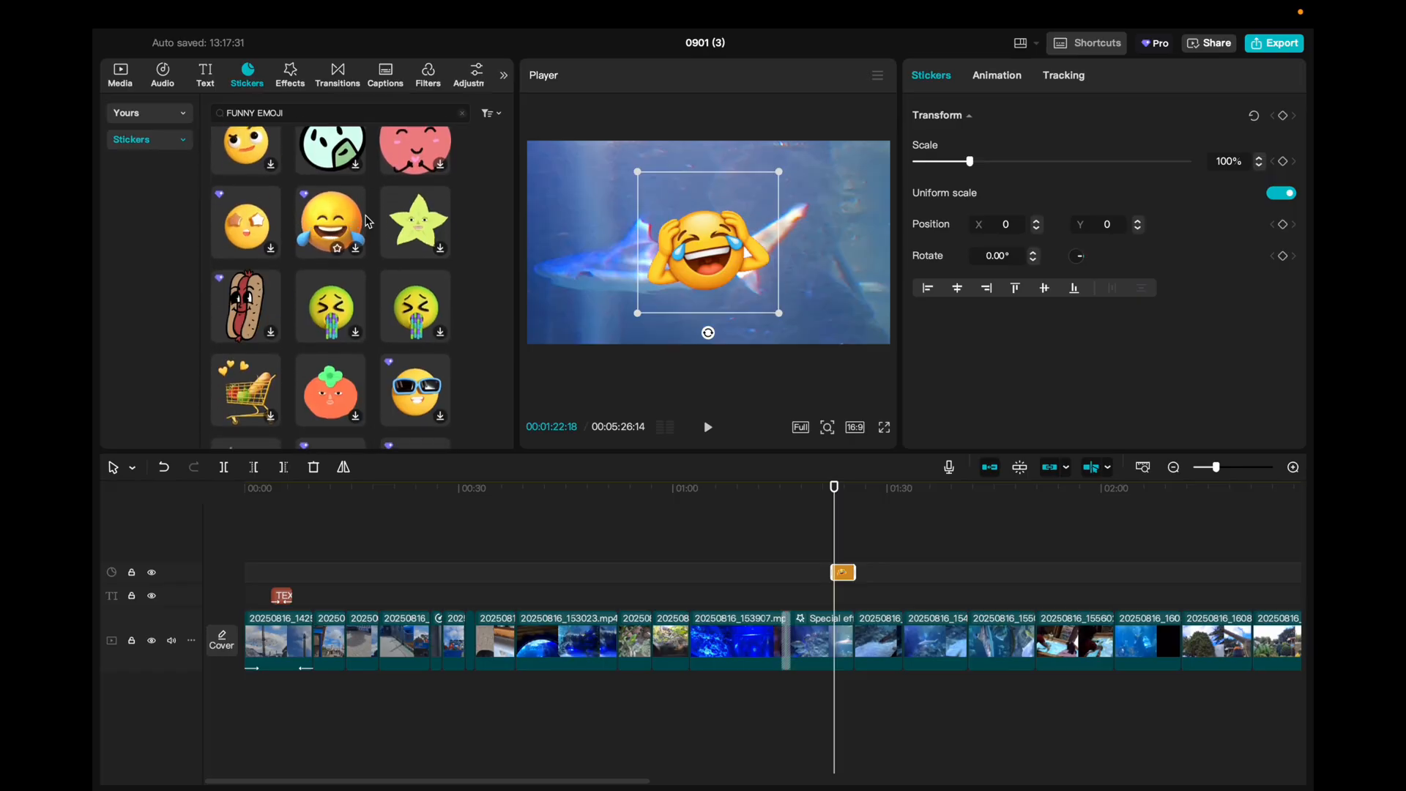
scroll(384, 235, down, 5)
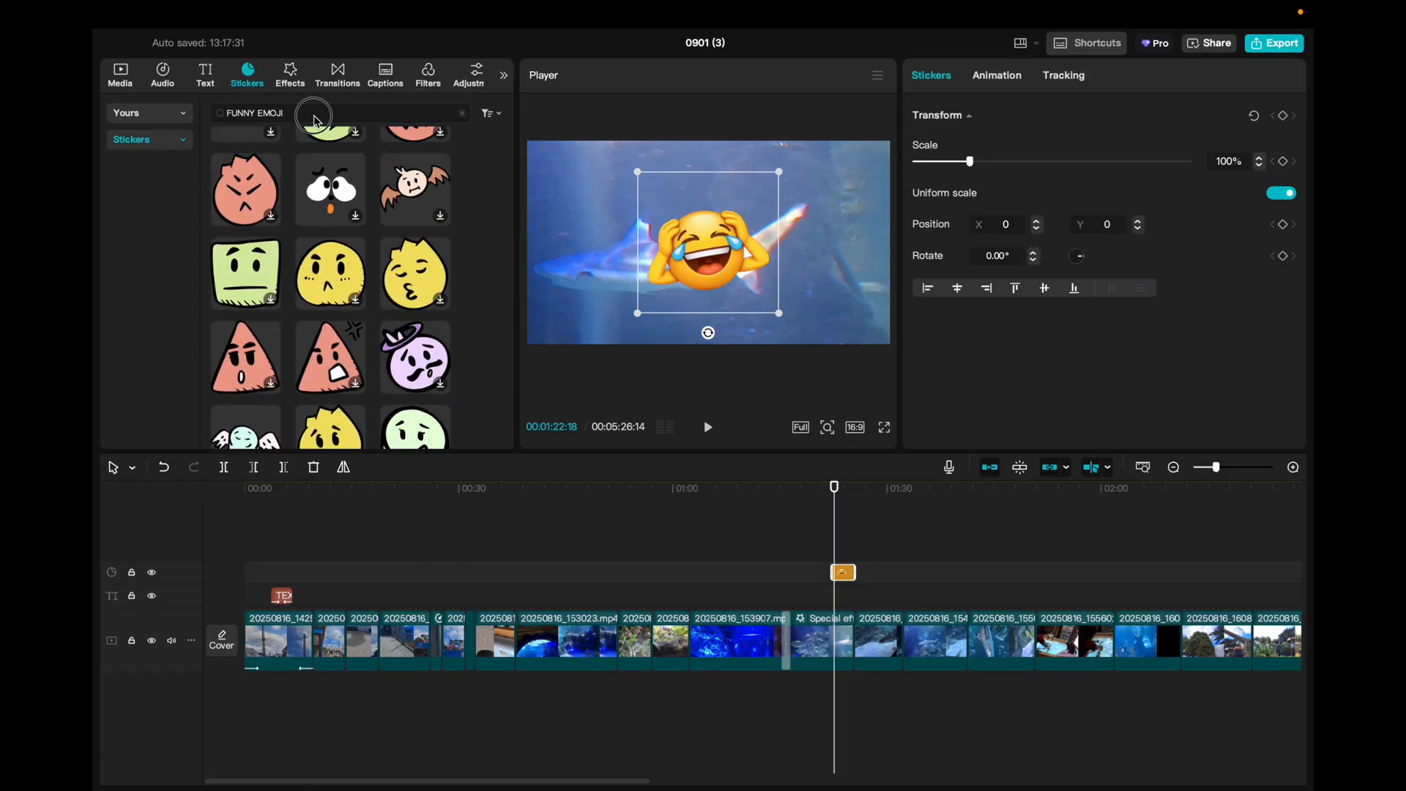
Search the sticker library for "SUBSCRIBE", look through the designs and return to the trending stickers
drag(314, 115, 178, 120)
text(SUBSCR)
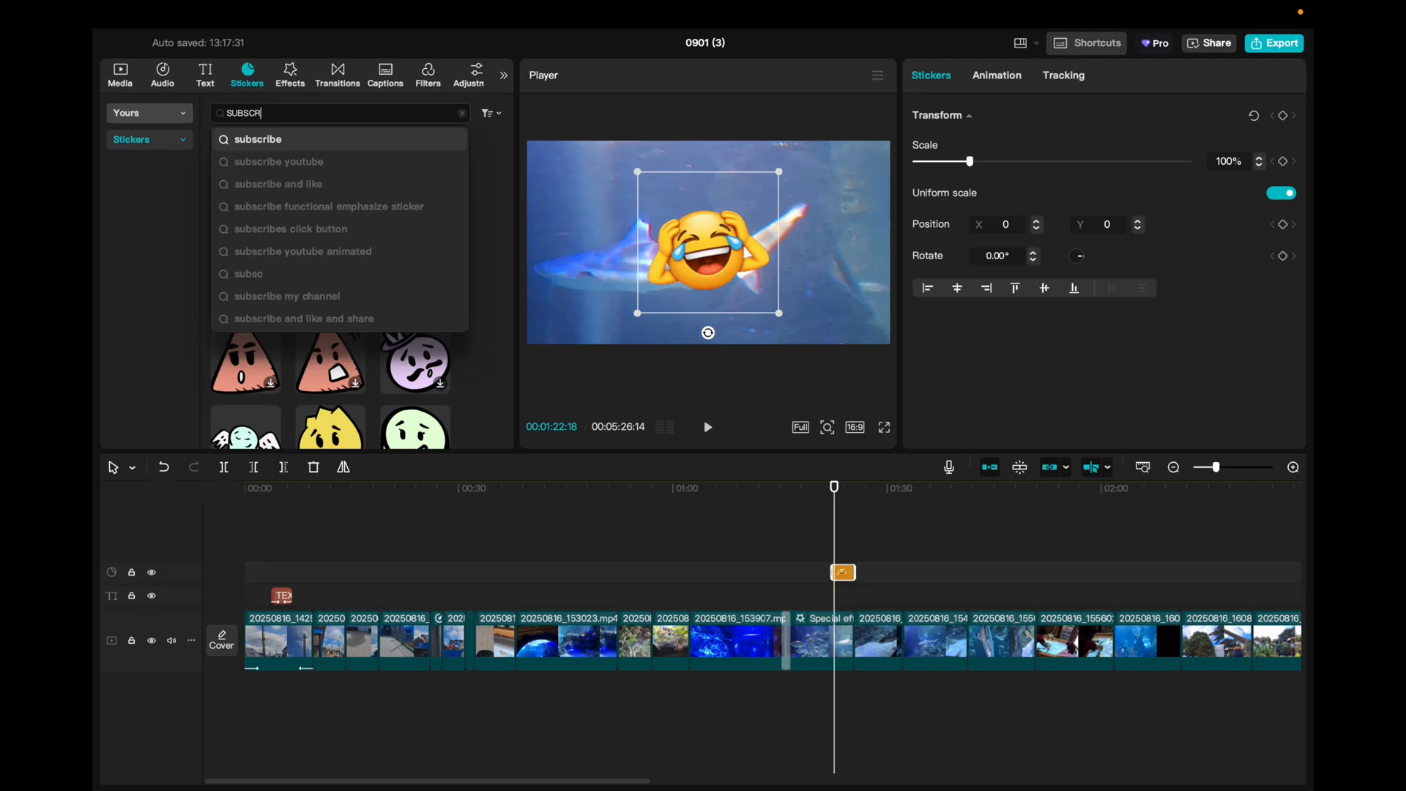
text(IBE)
key(Return)
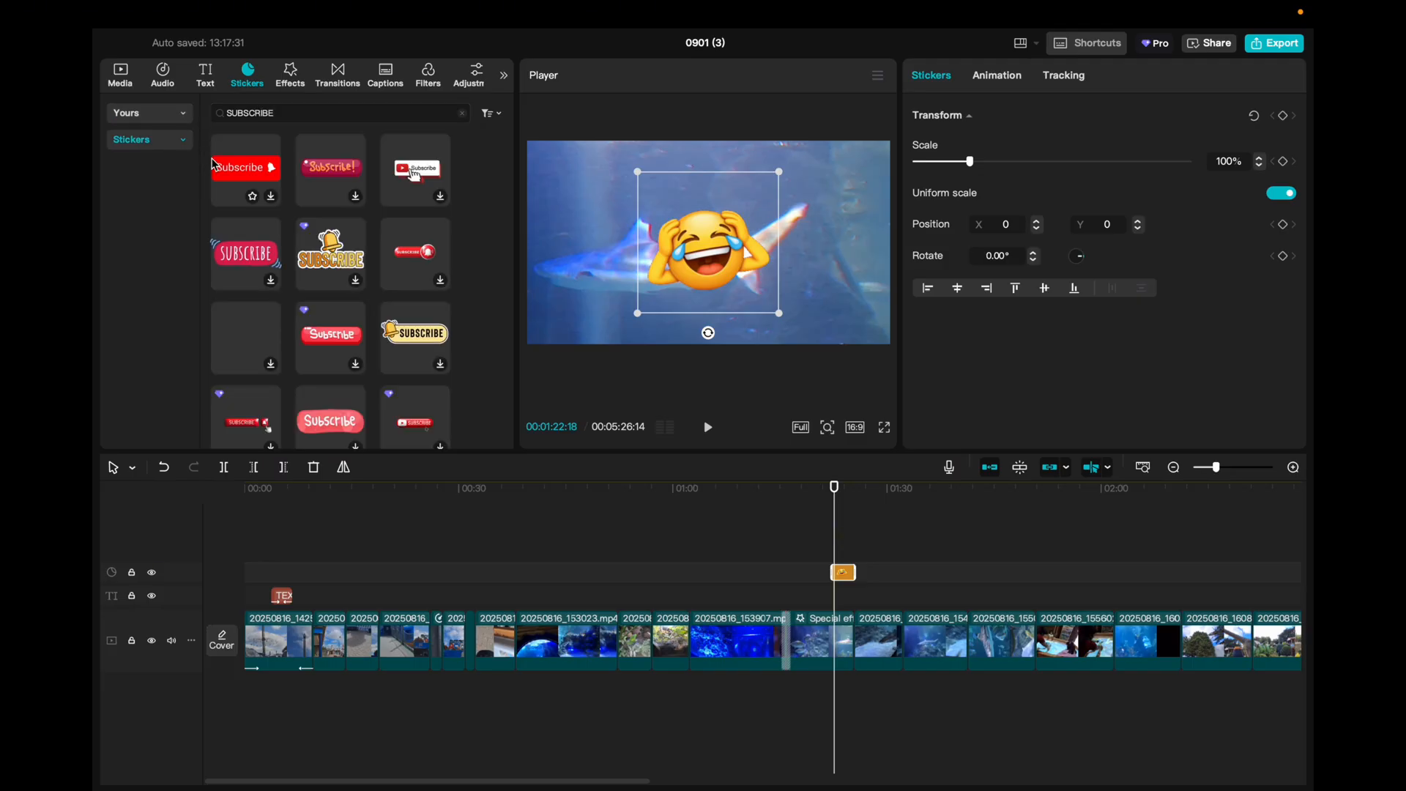
scroll(352, 326, down, 10)
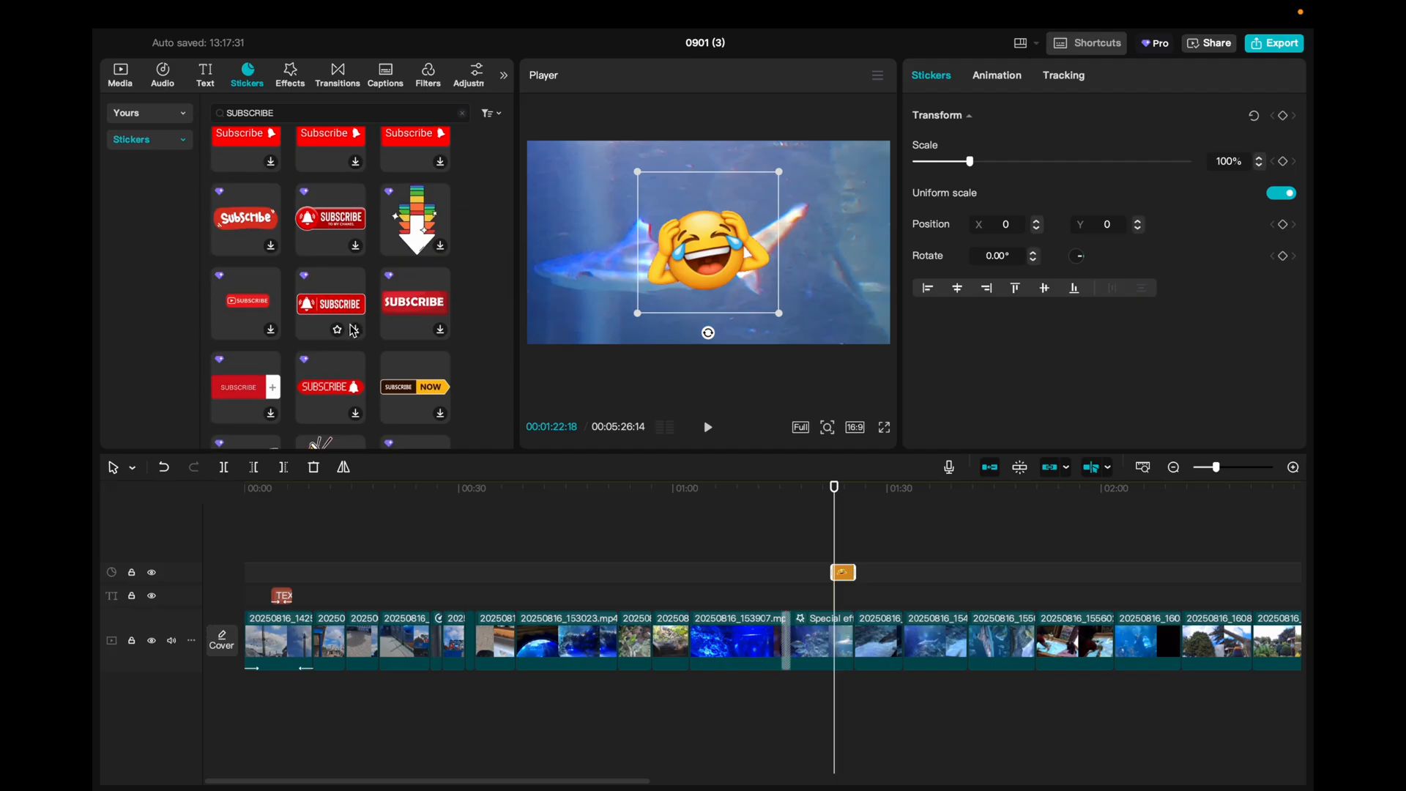
scroll(353, 330, down, 5)
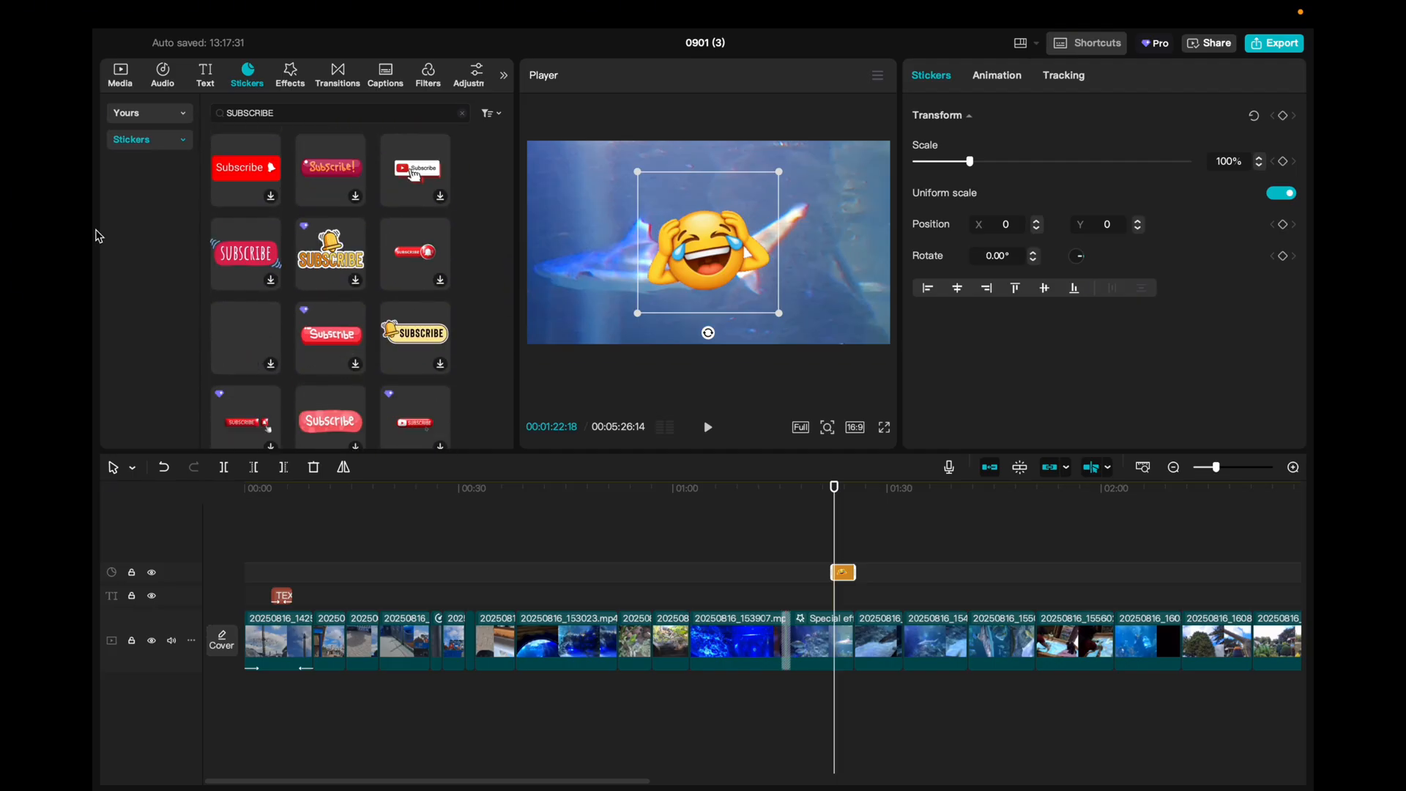
click(131, 113)
click(130, 198)
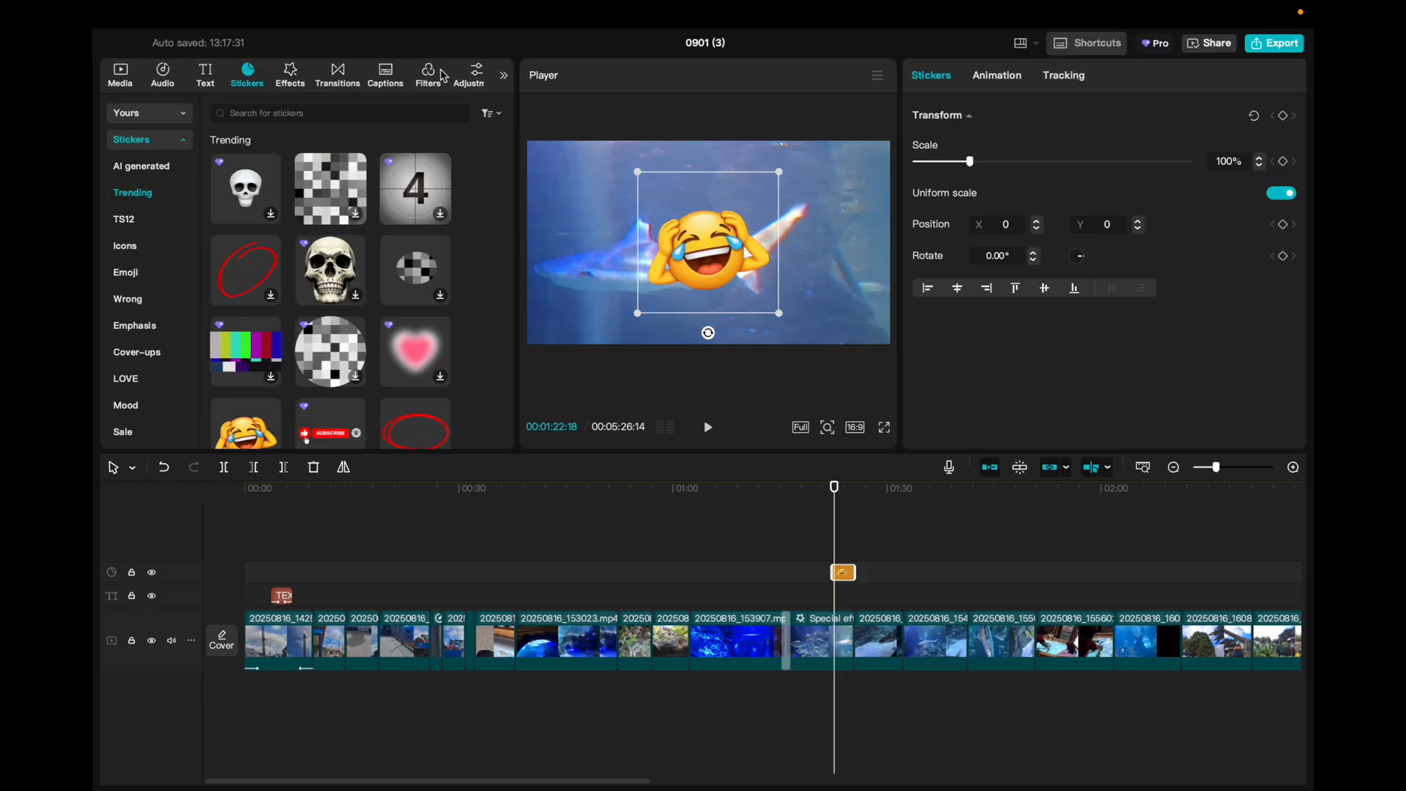
Browse the featured filters and preview the Gourmet I filter
click(430, 70)
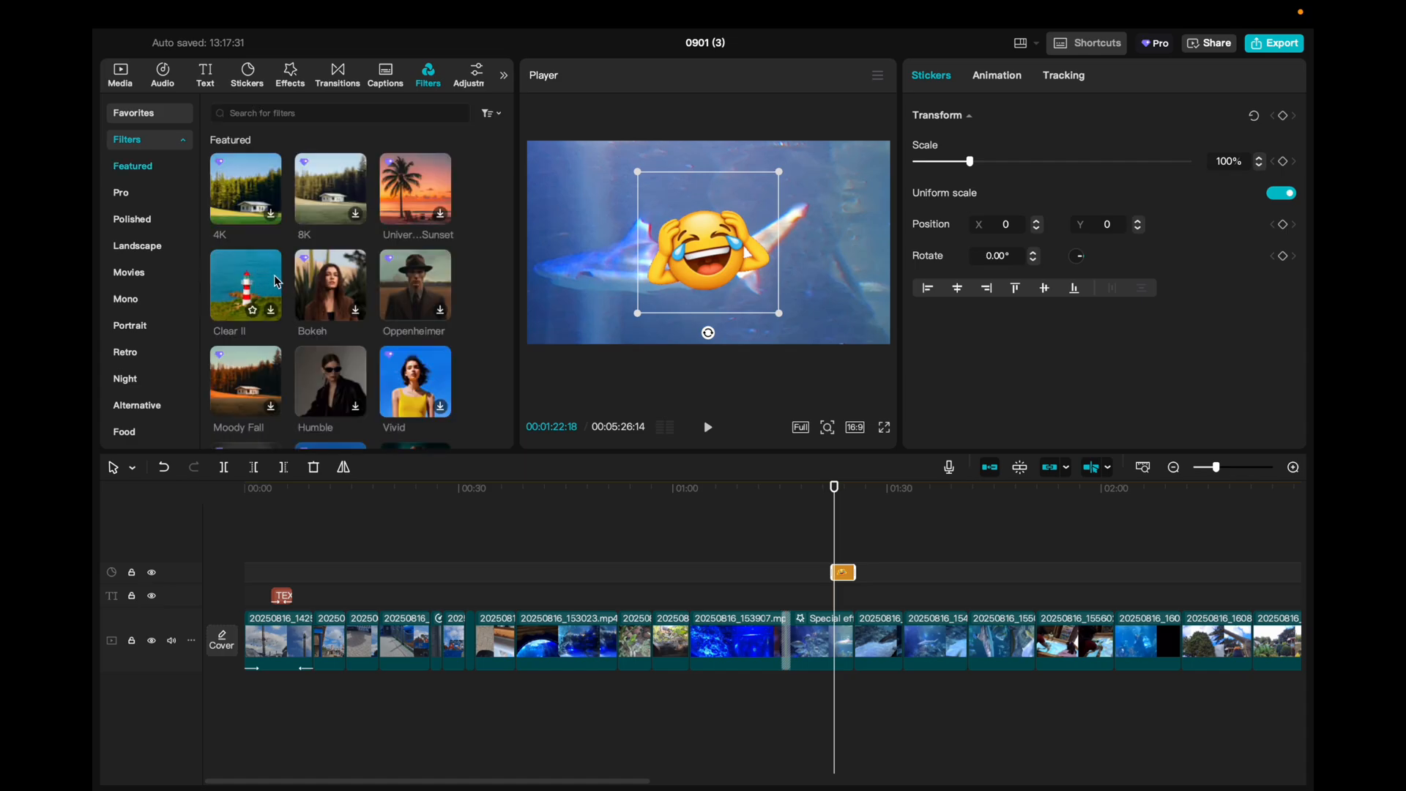
scroll(253, 308, down, 5)
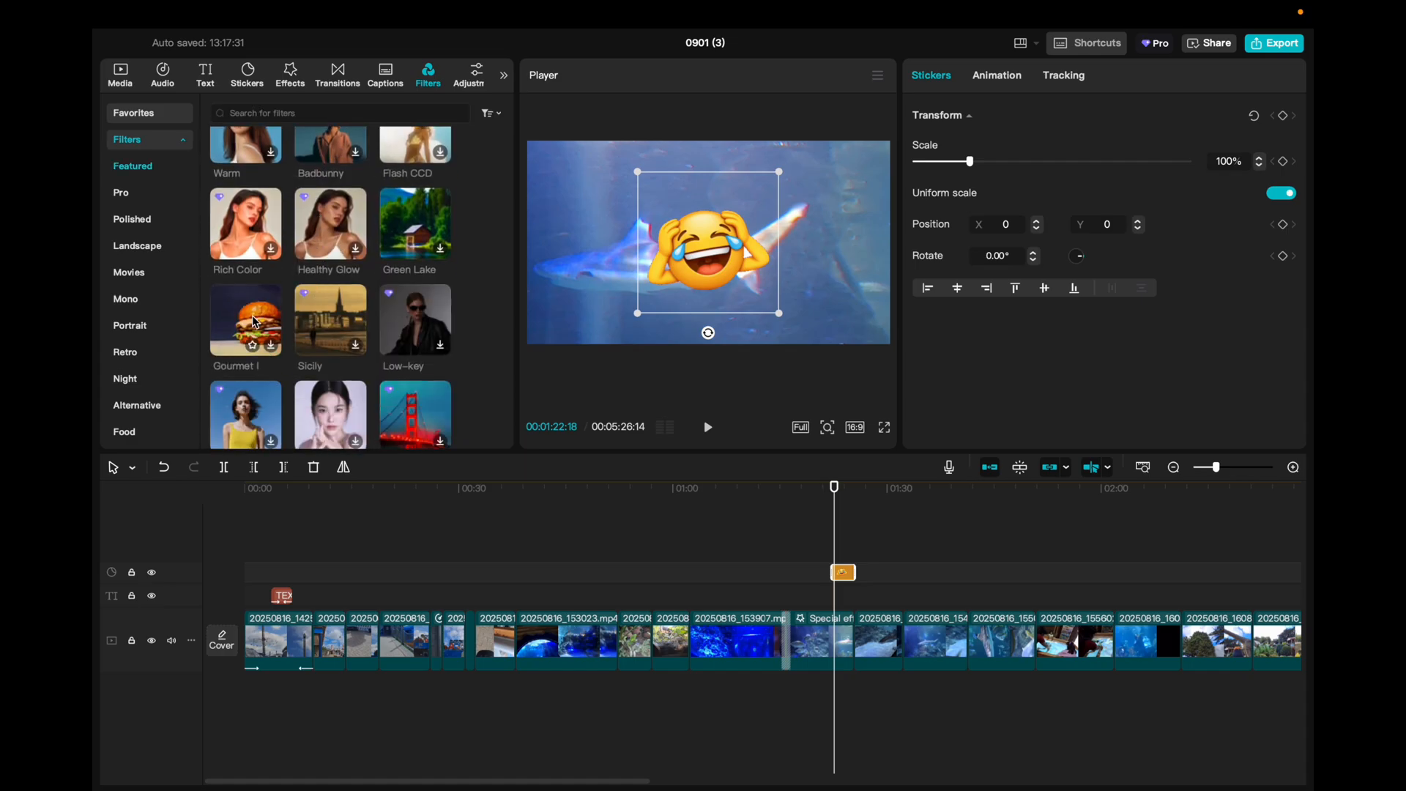
click(255, 322)
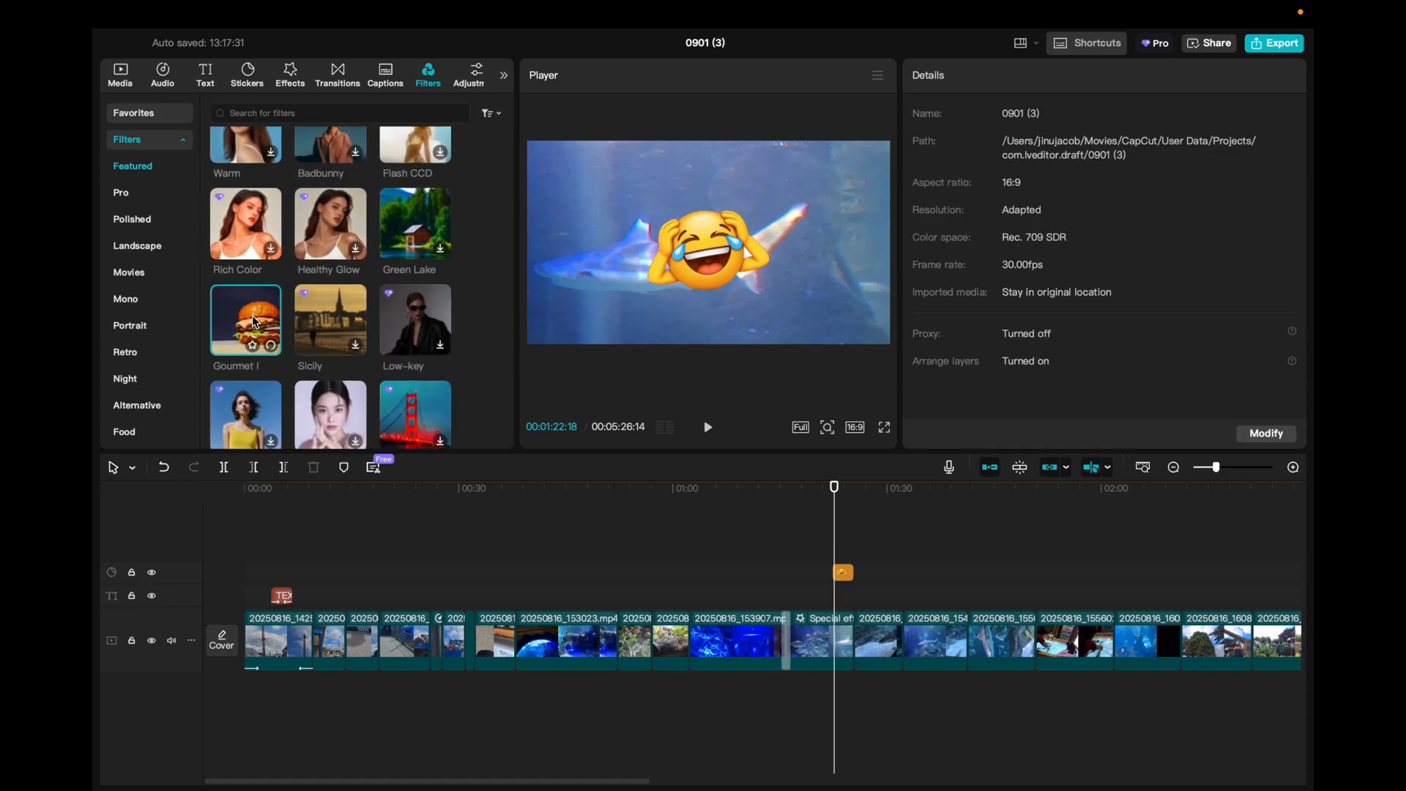
click(757, 527)
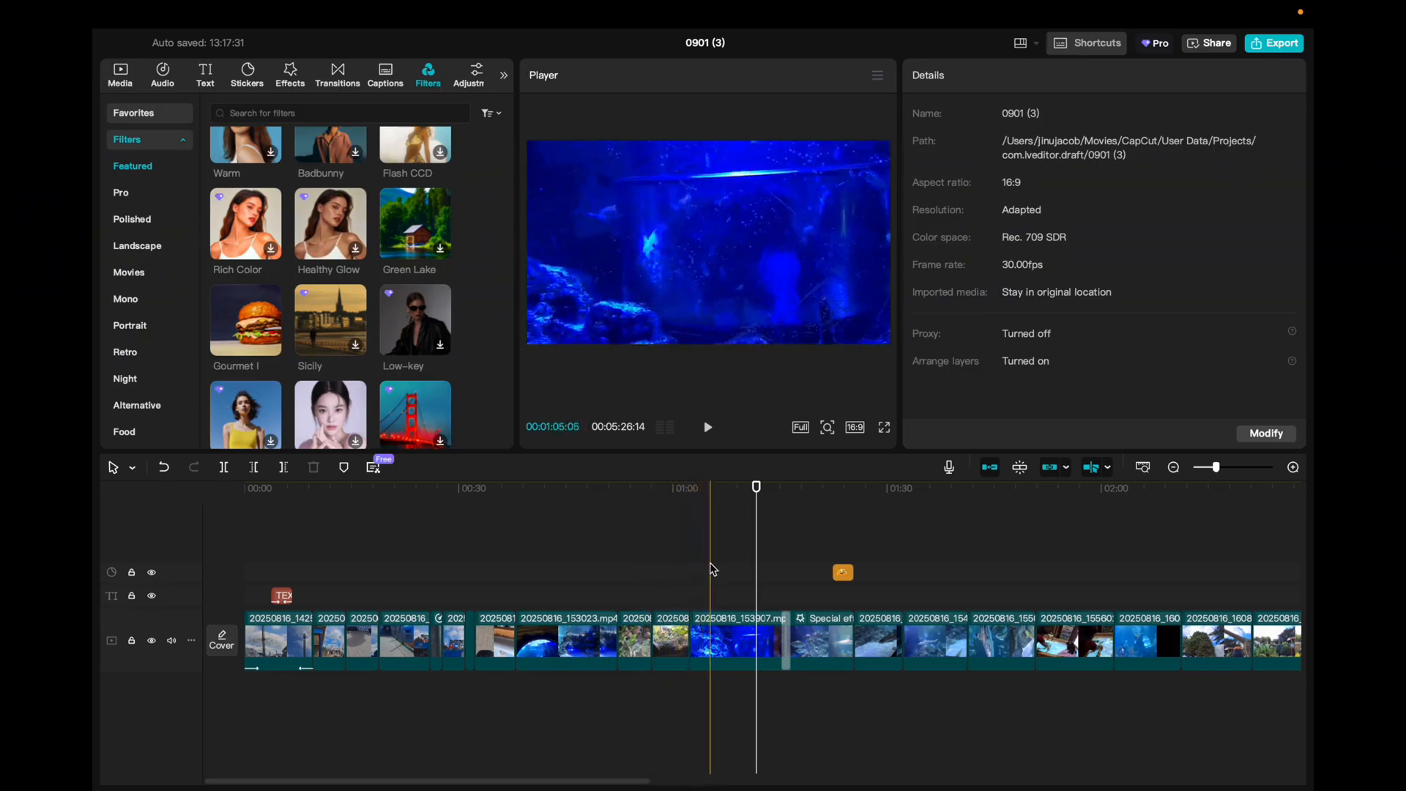
Select the fountain clip at about 00:04:54 and review its speed, audio and video settings
scroll(1087, 651, right, 10)
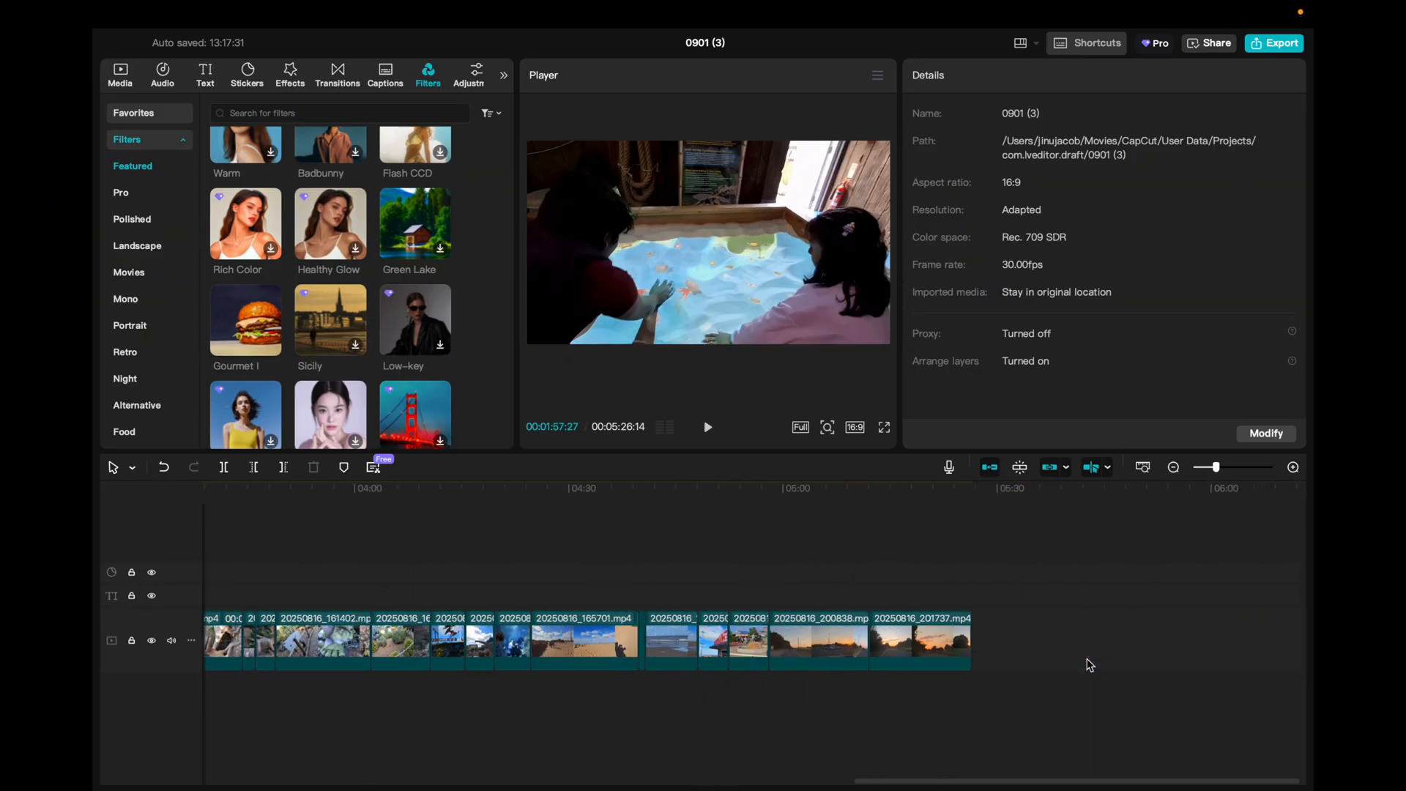
click(491, 586)
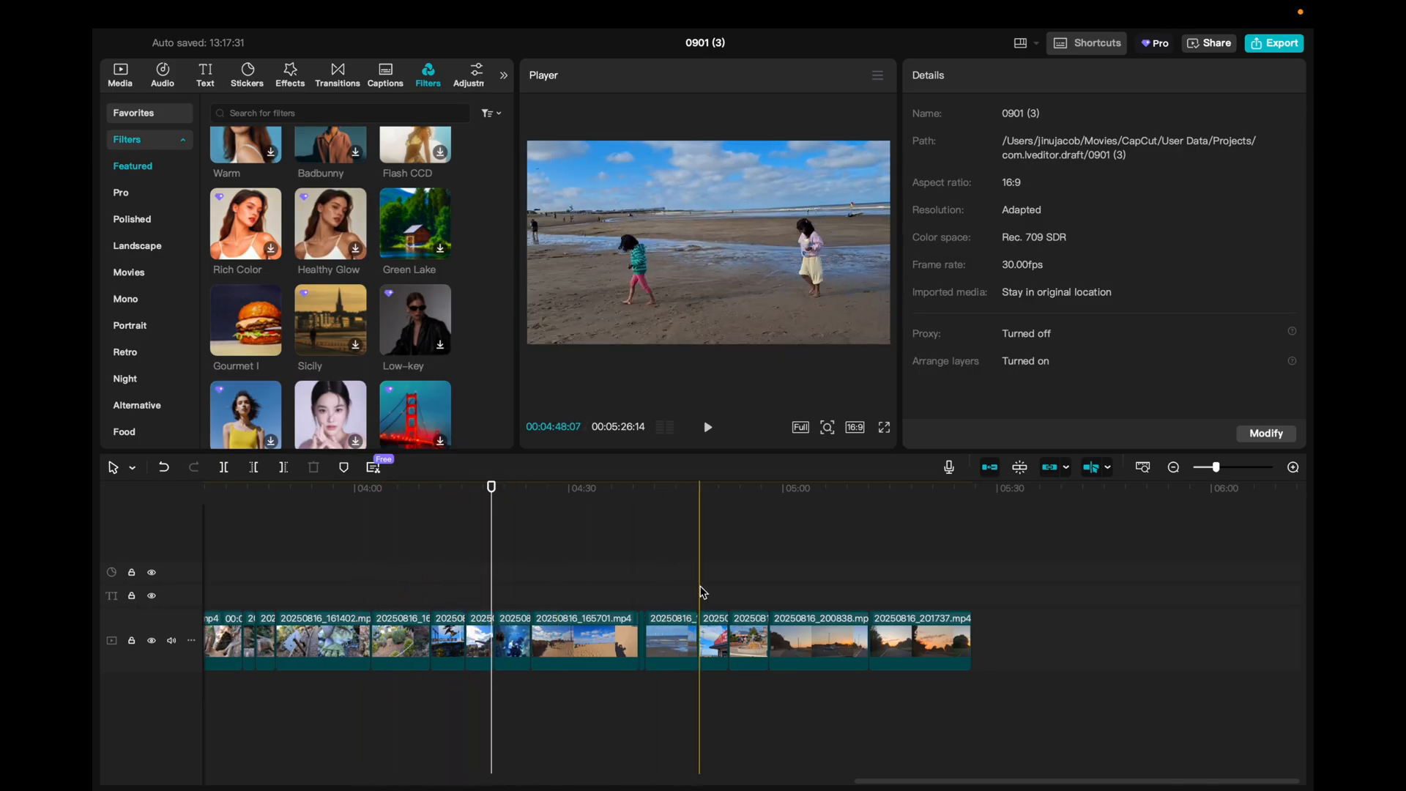
click(747, 637)
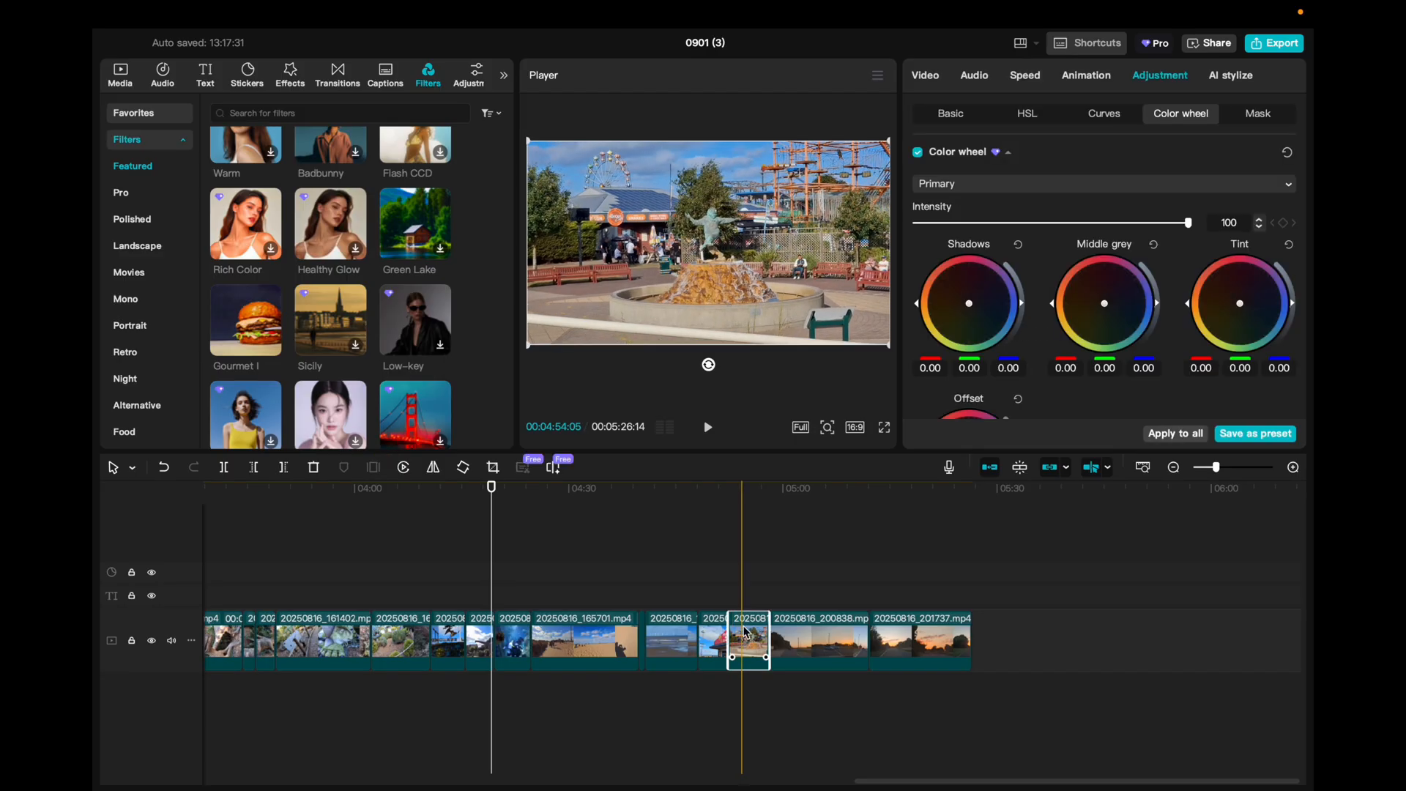
click(1024, 79)
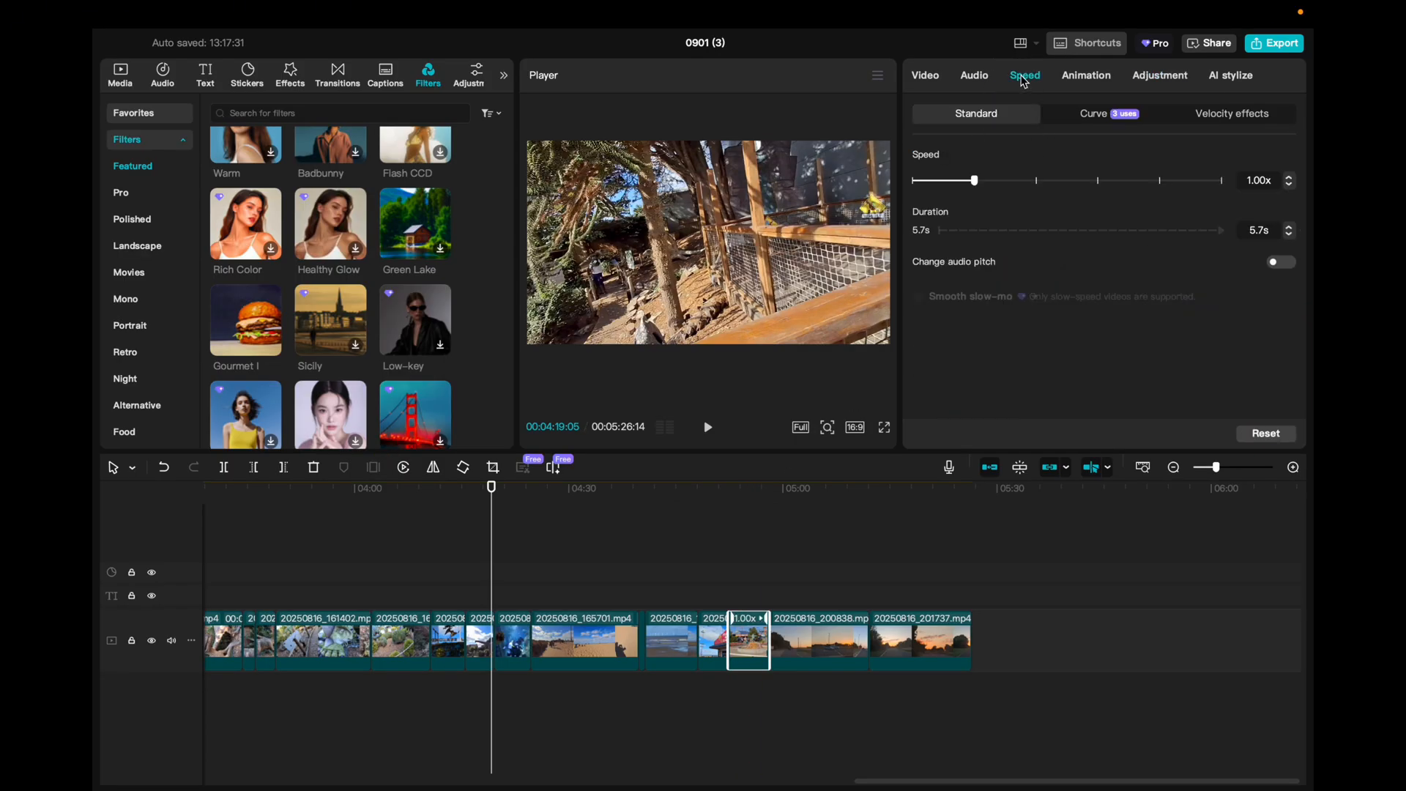
click(961, 78)
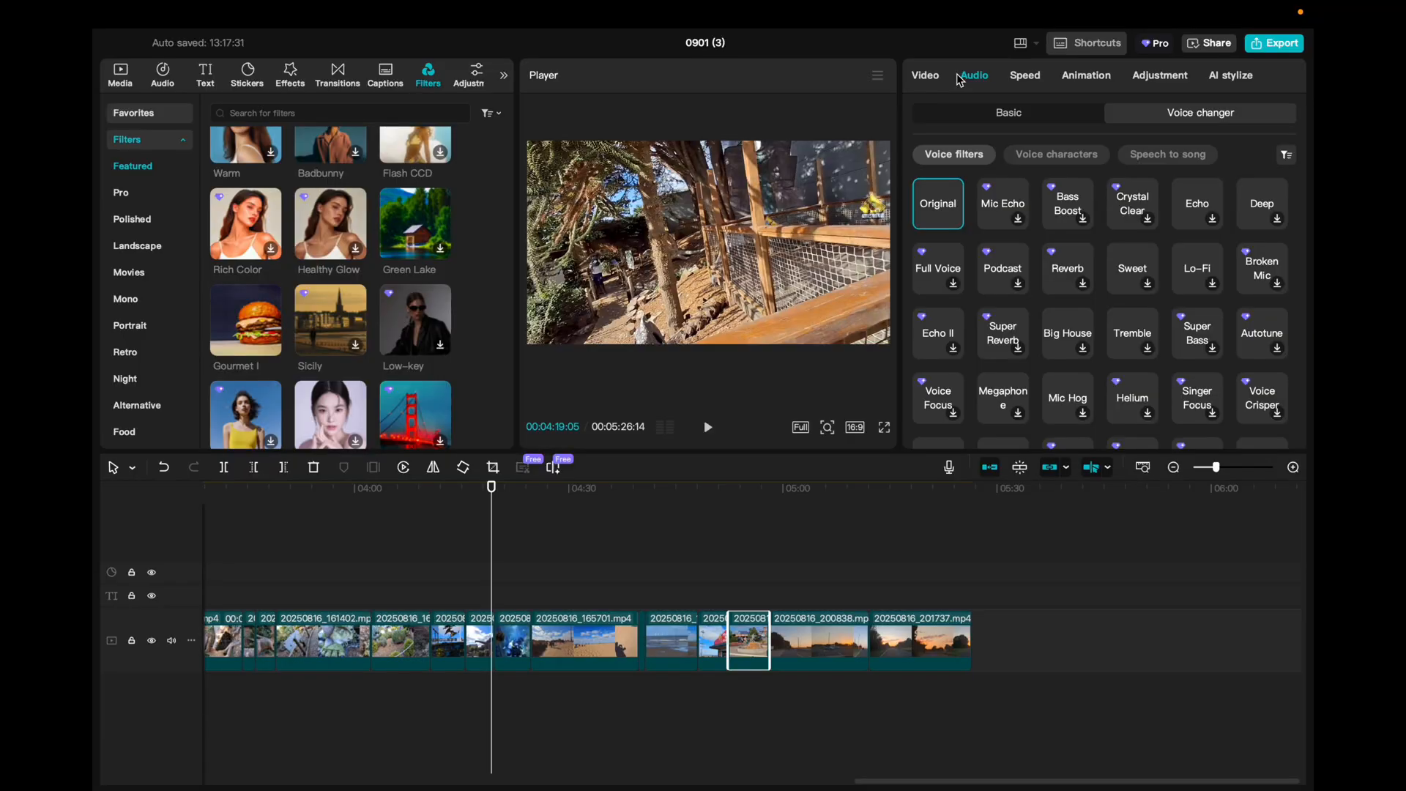
click(933, 69)
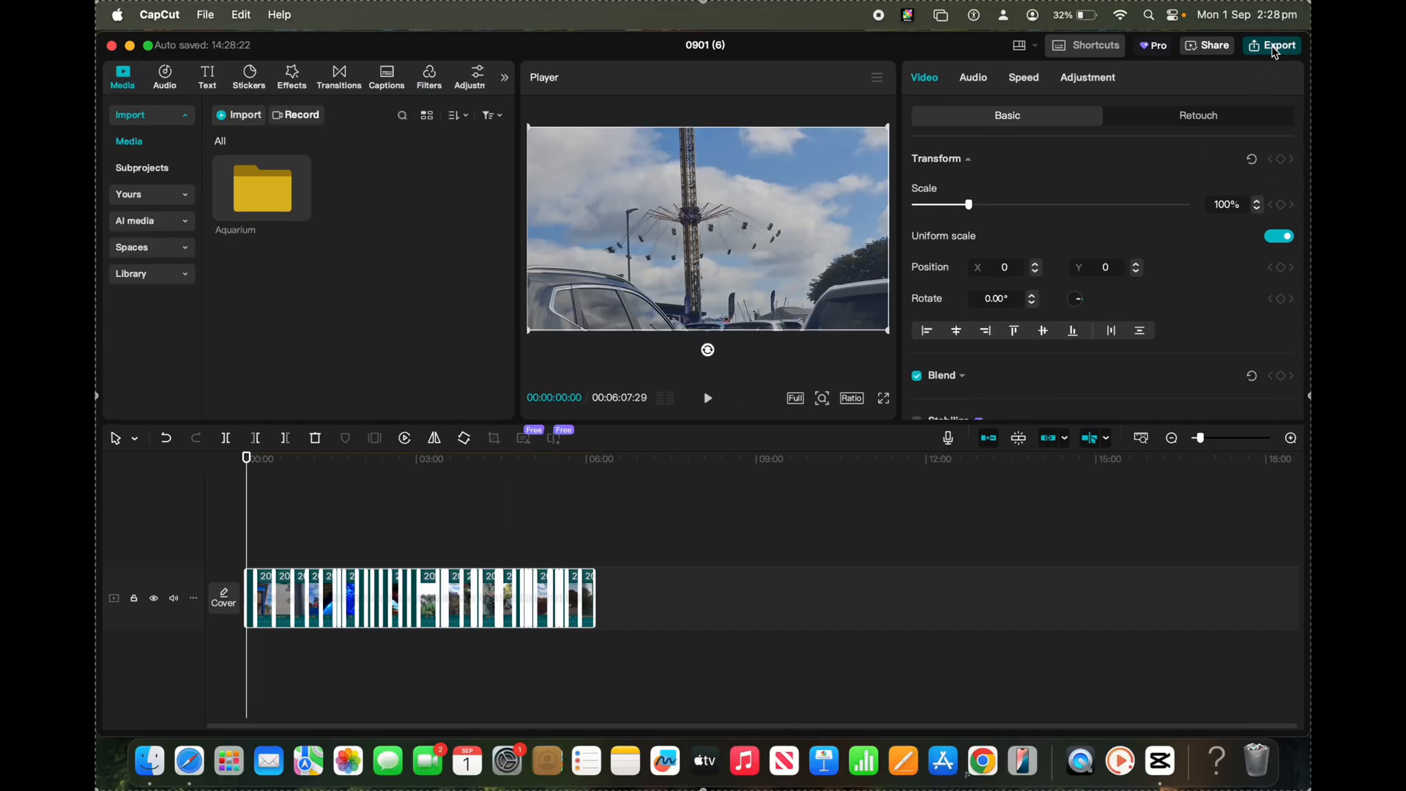
Open the export settings and name the exported video AQUARIUM
click(1274, 46)
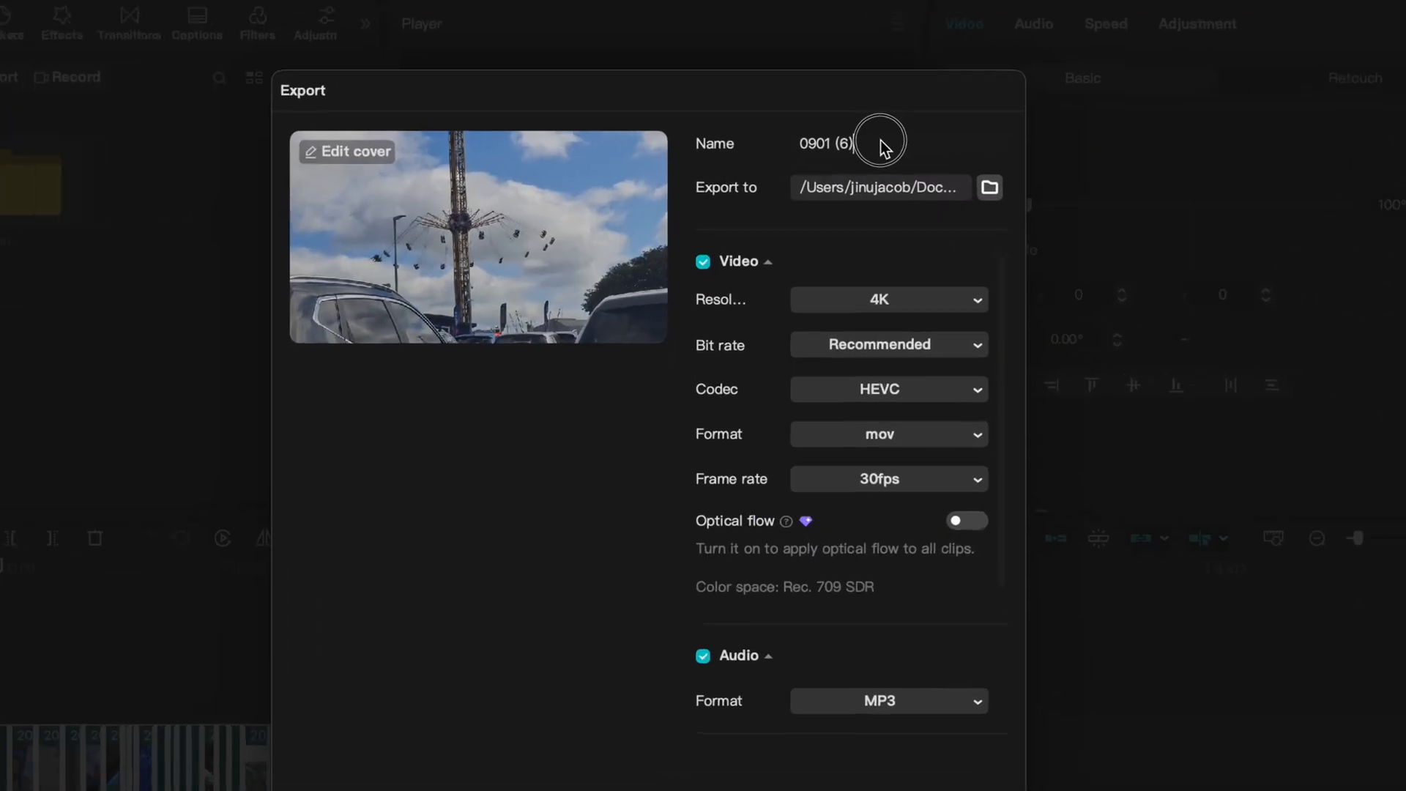
drag(846, 160, 756, 151)
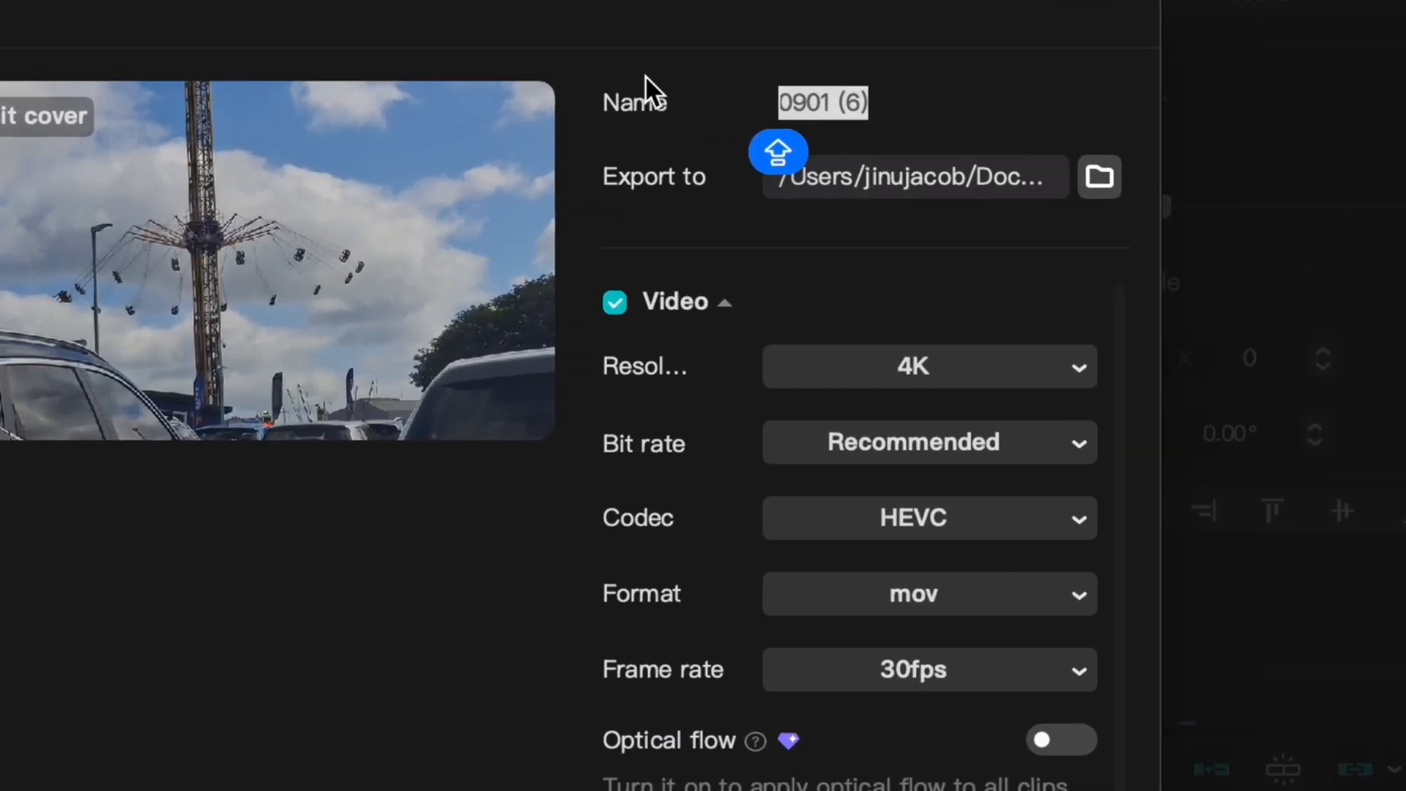
text(AQUAR)
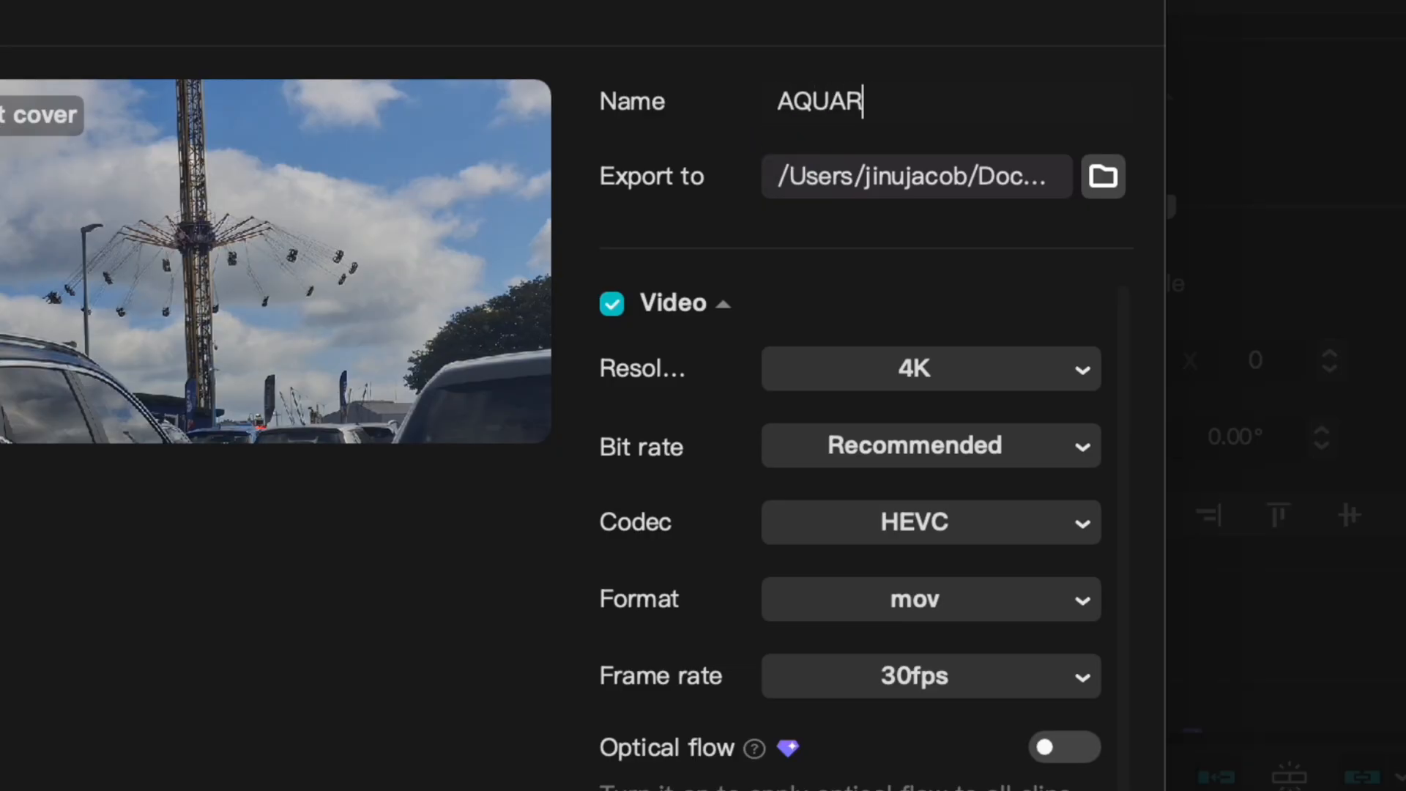
text(IUM)
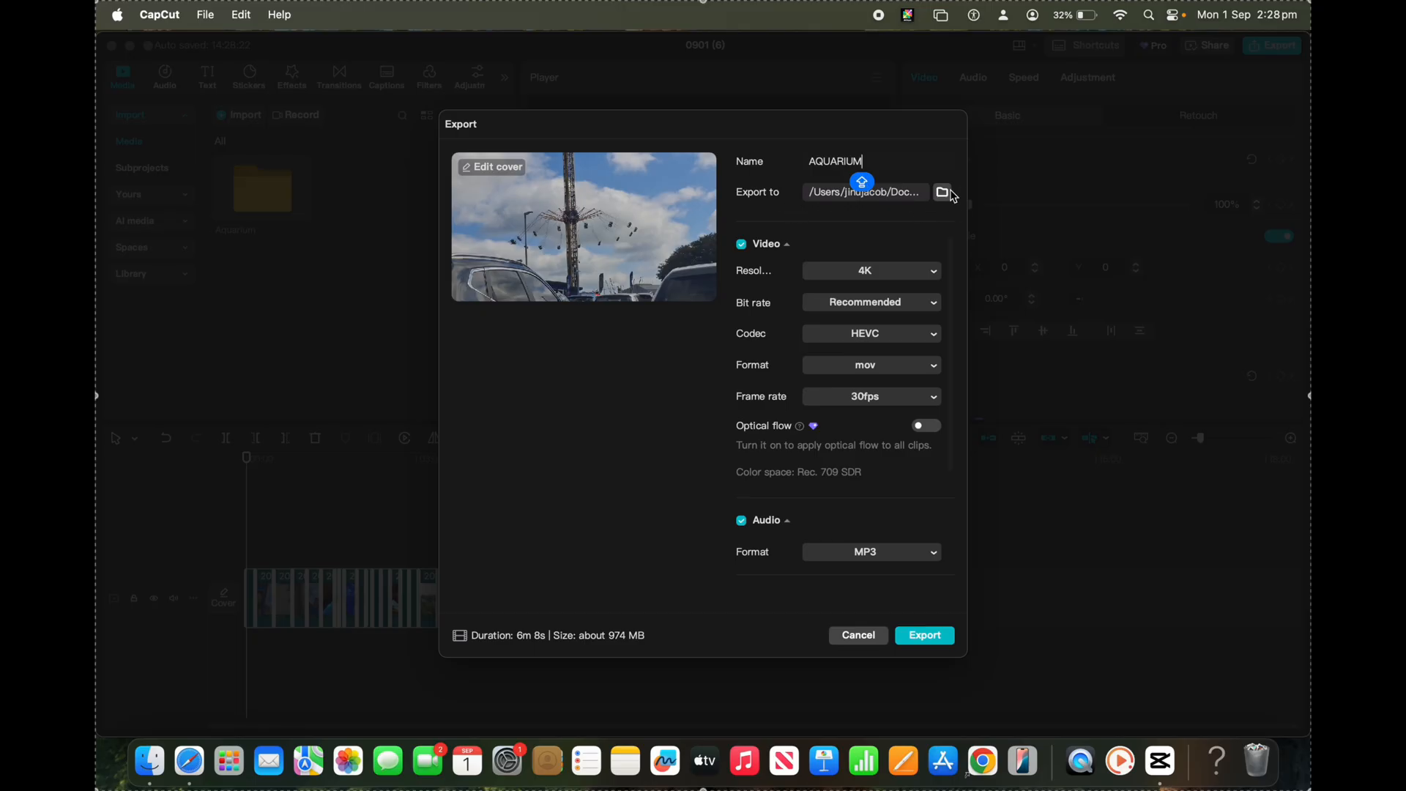
Choose the Documents folder as the export location
click(942, 192)
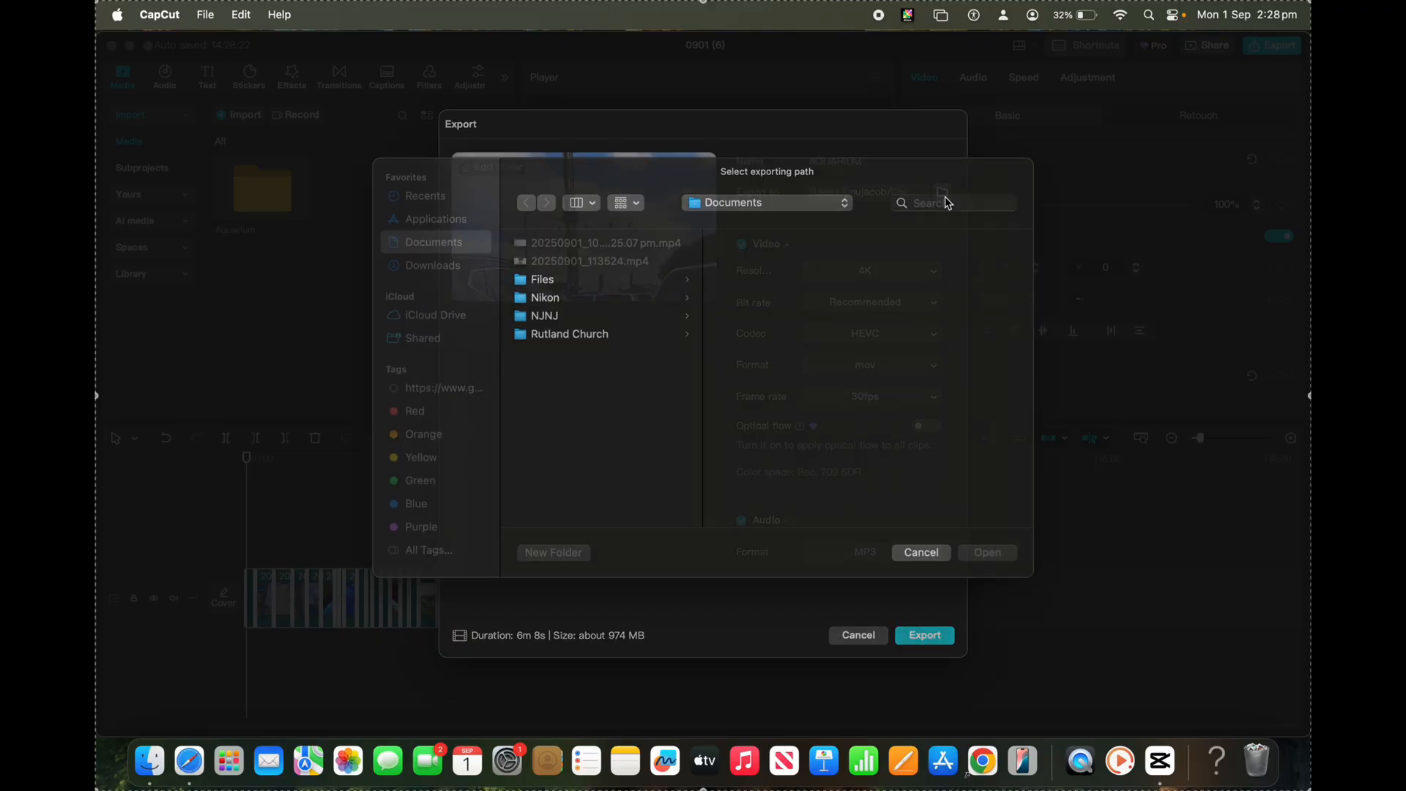
click(424, 289)
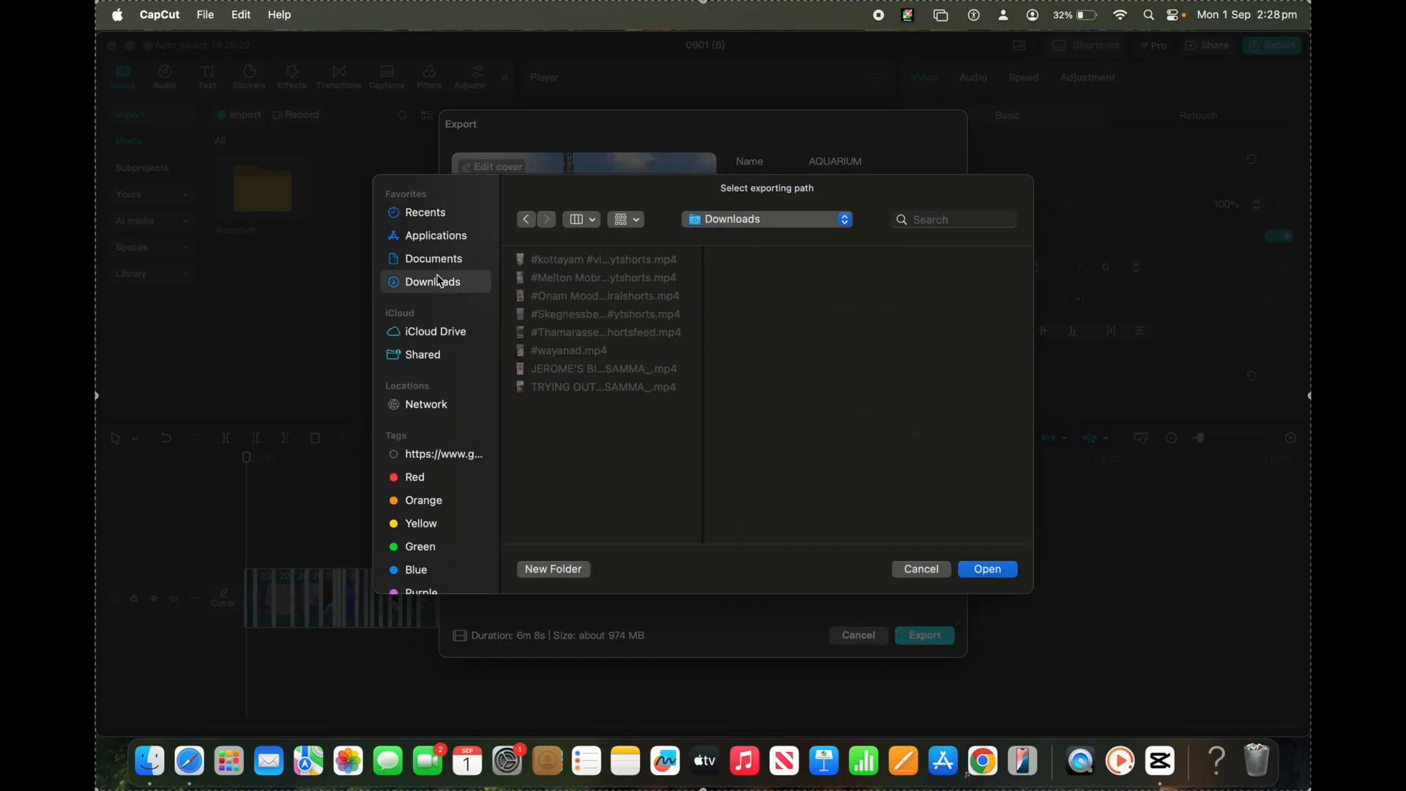
click(443, 257)
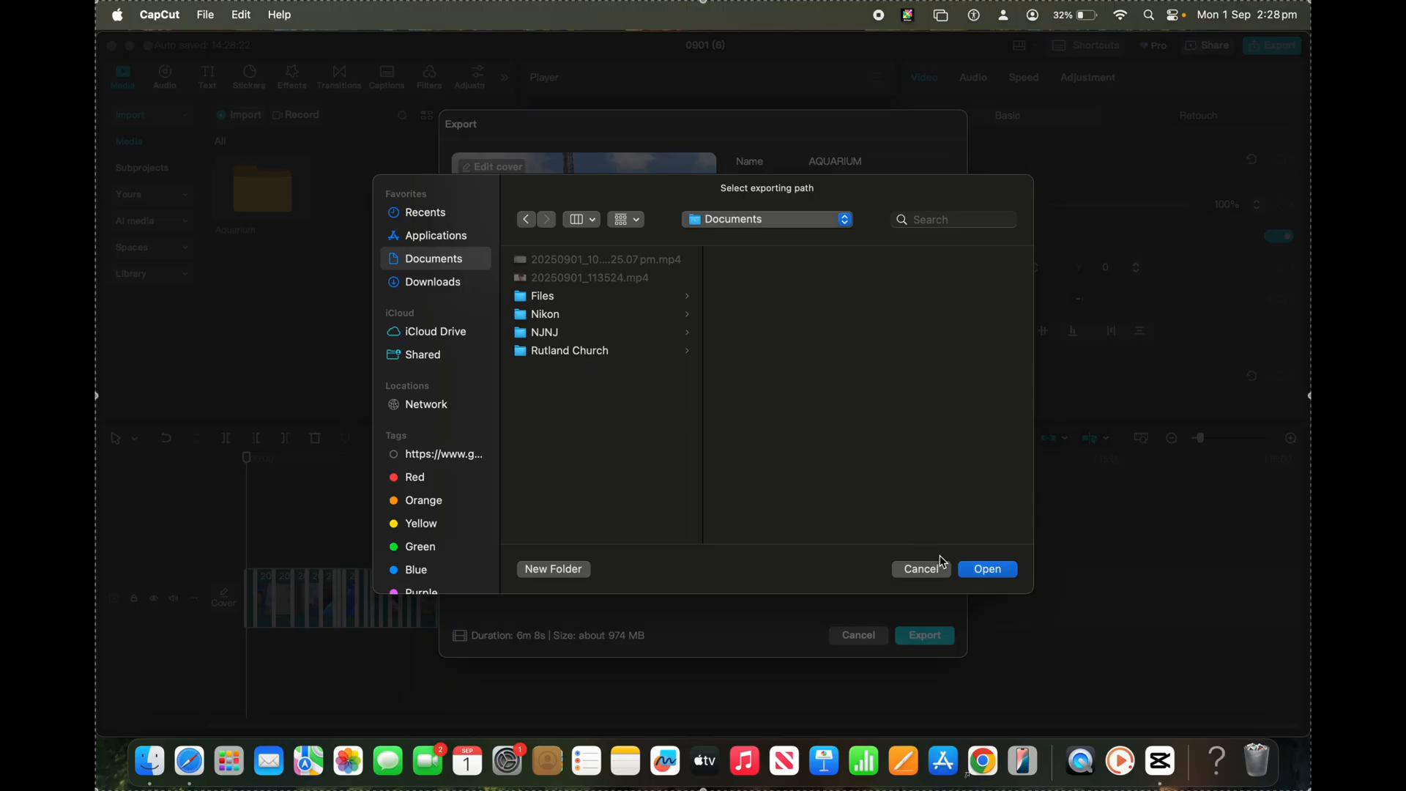
click(989, 569)
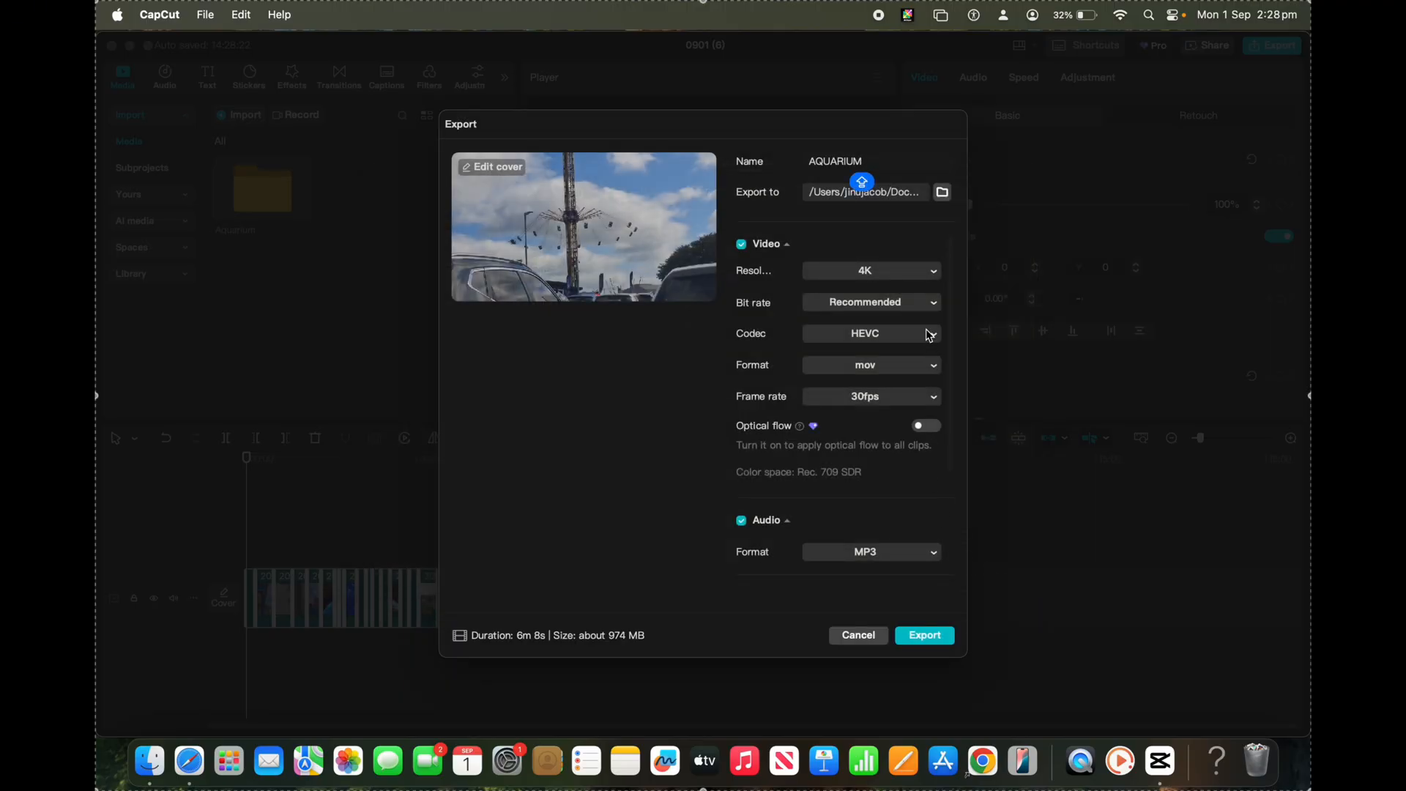
Try the 480P export resolution and return it to 4K
click(879, 273)
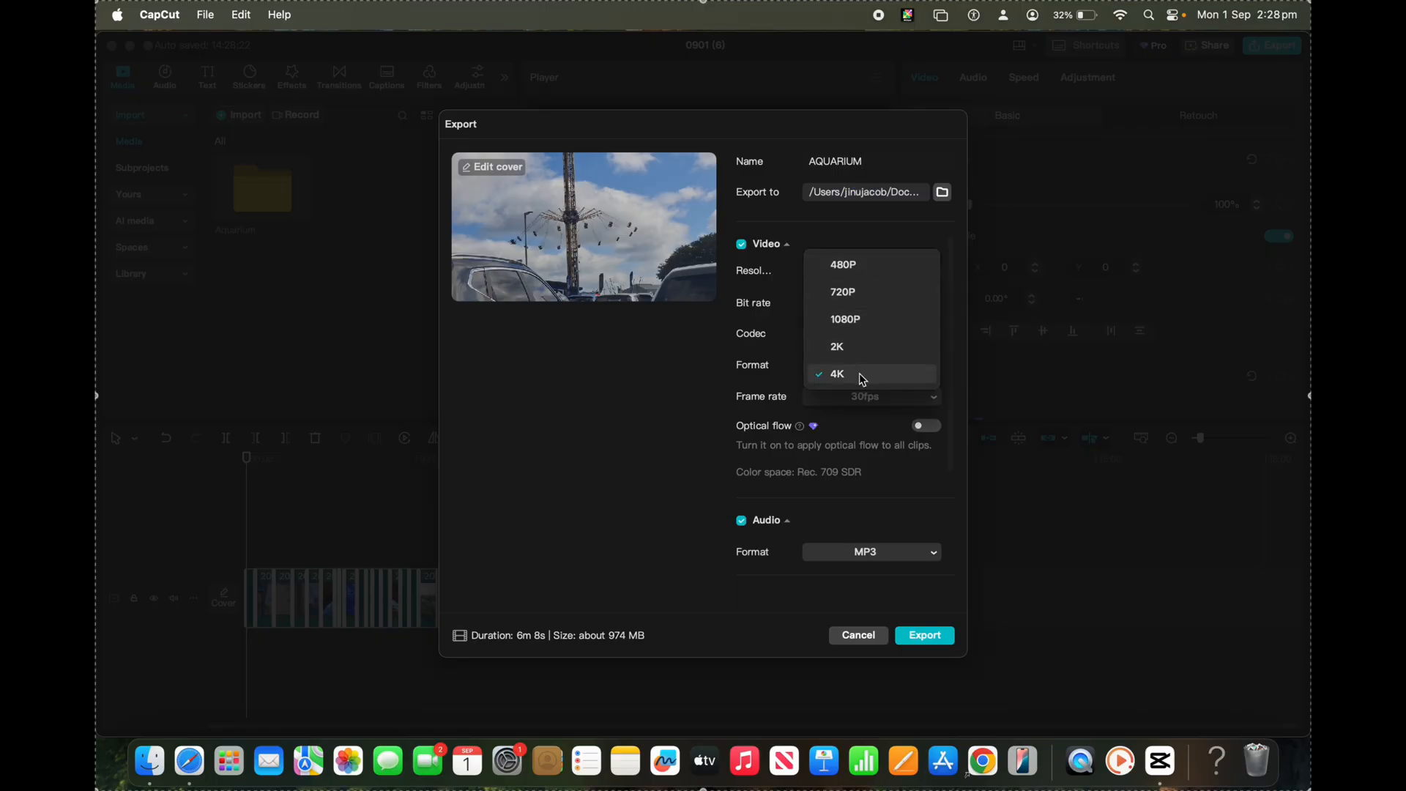
click(879, 267)
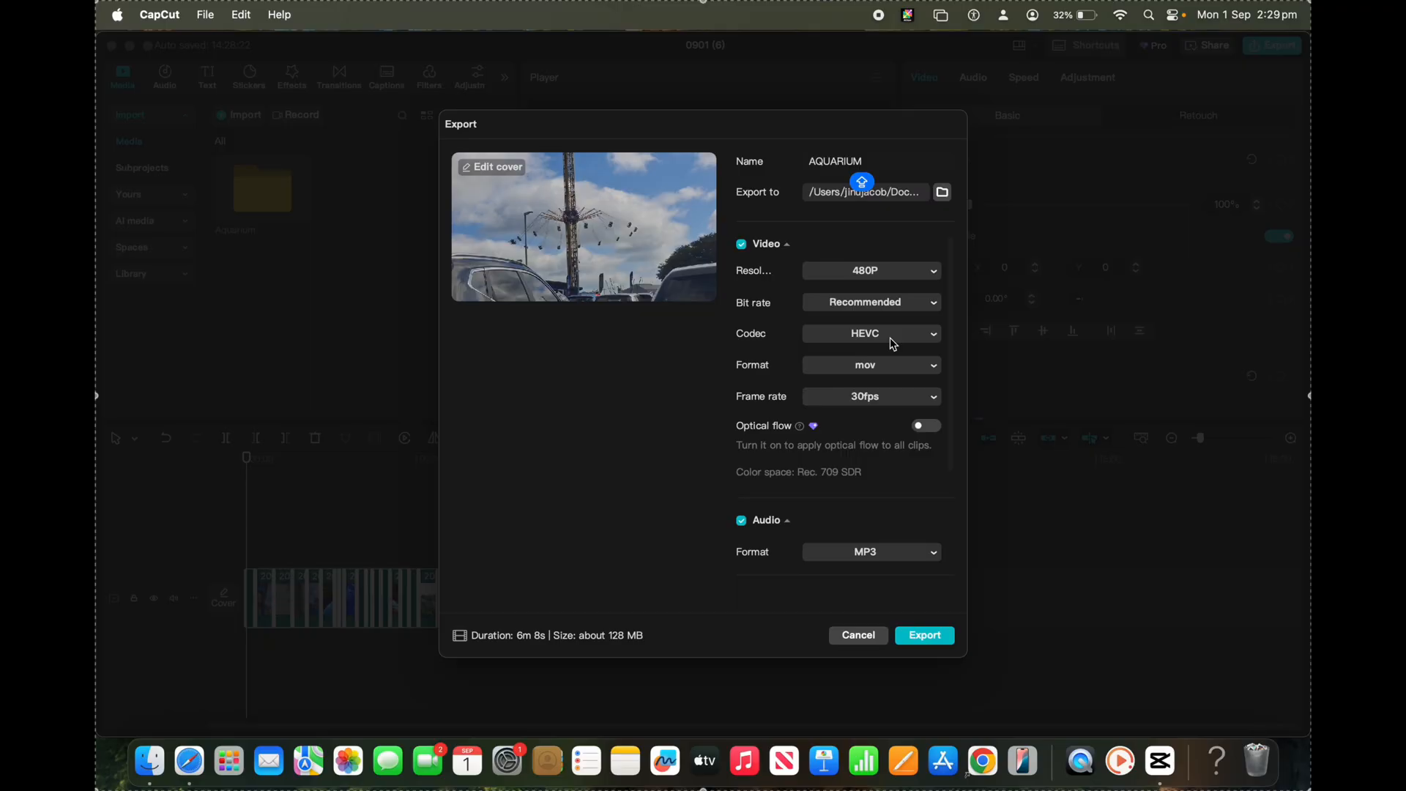
click(890, 276)
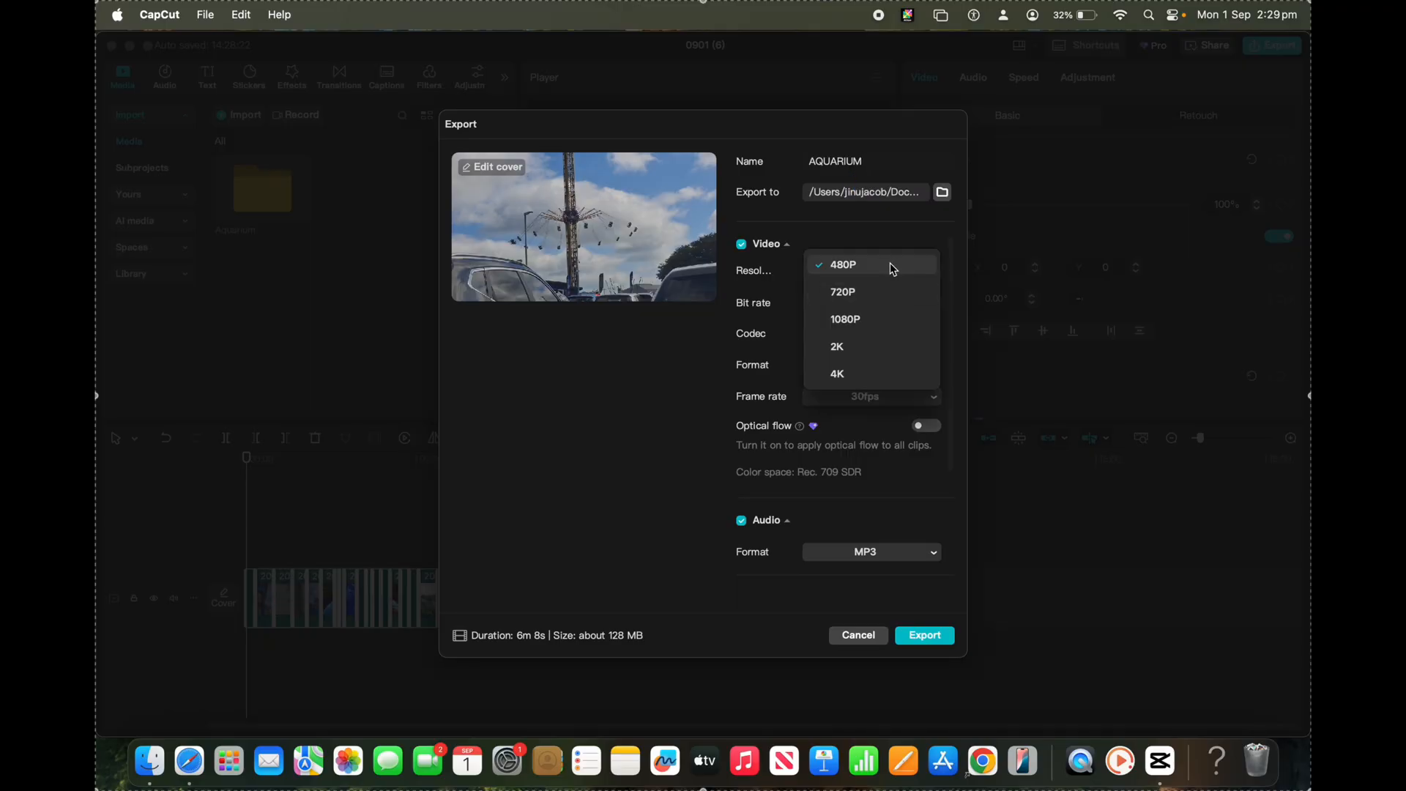
click(847, 374)
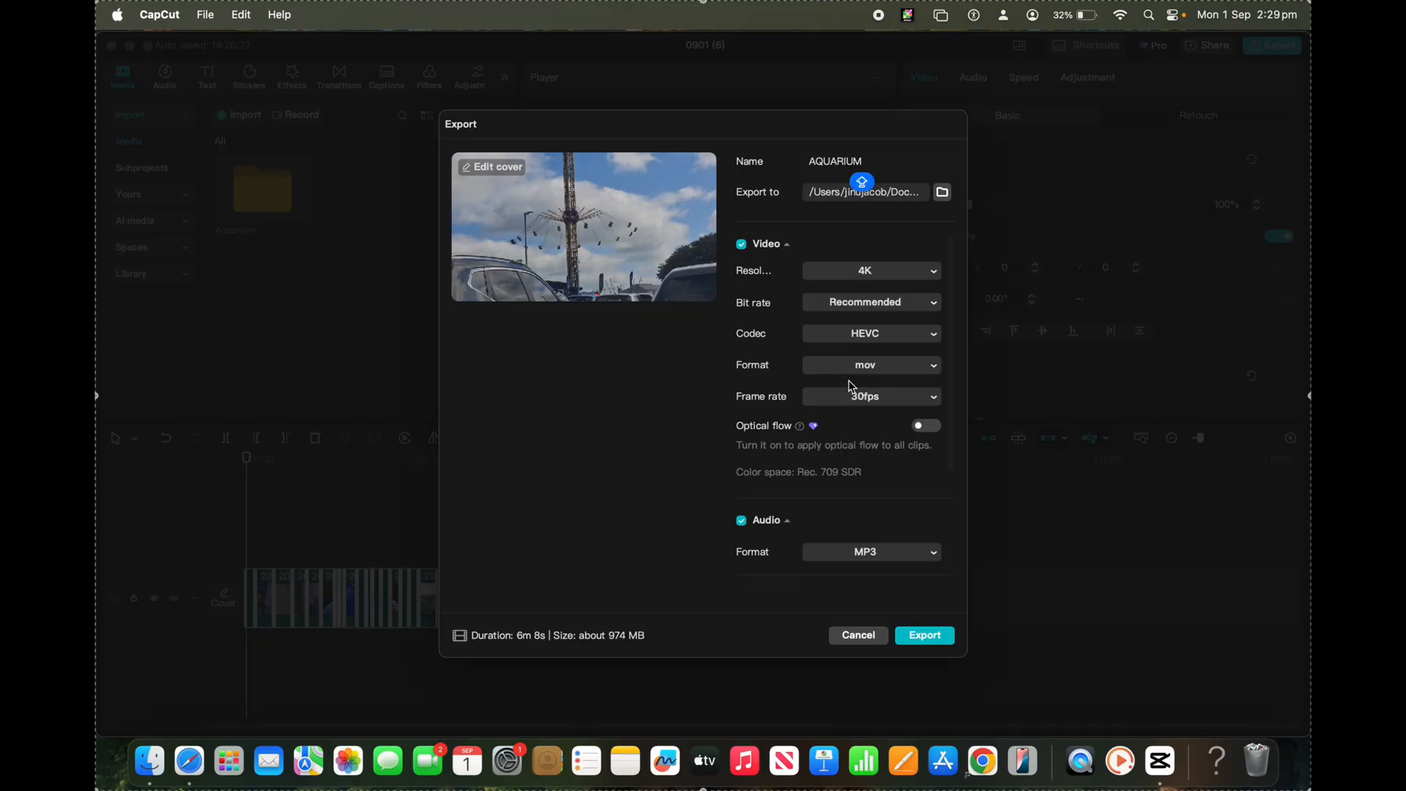
Try the Higher bit rate and the Apple ProRes 422 HQ codec, and return the codec to HEVC
click(872, 308)
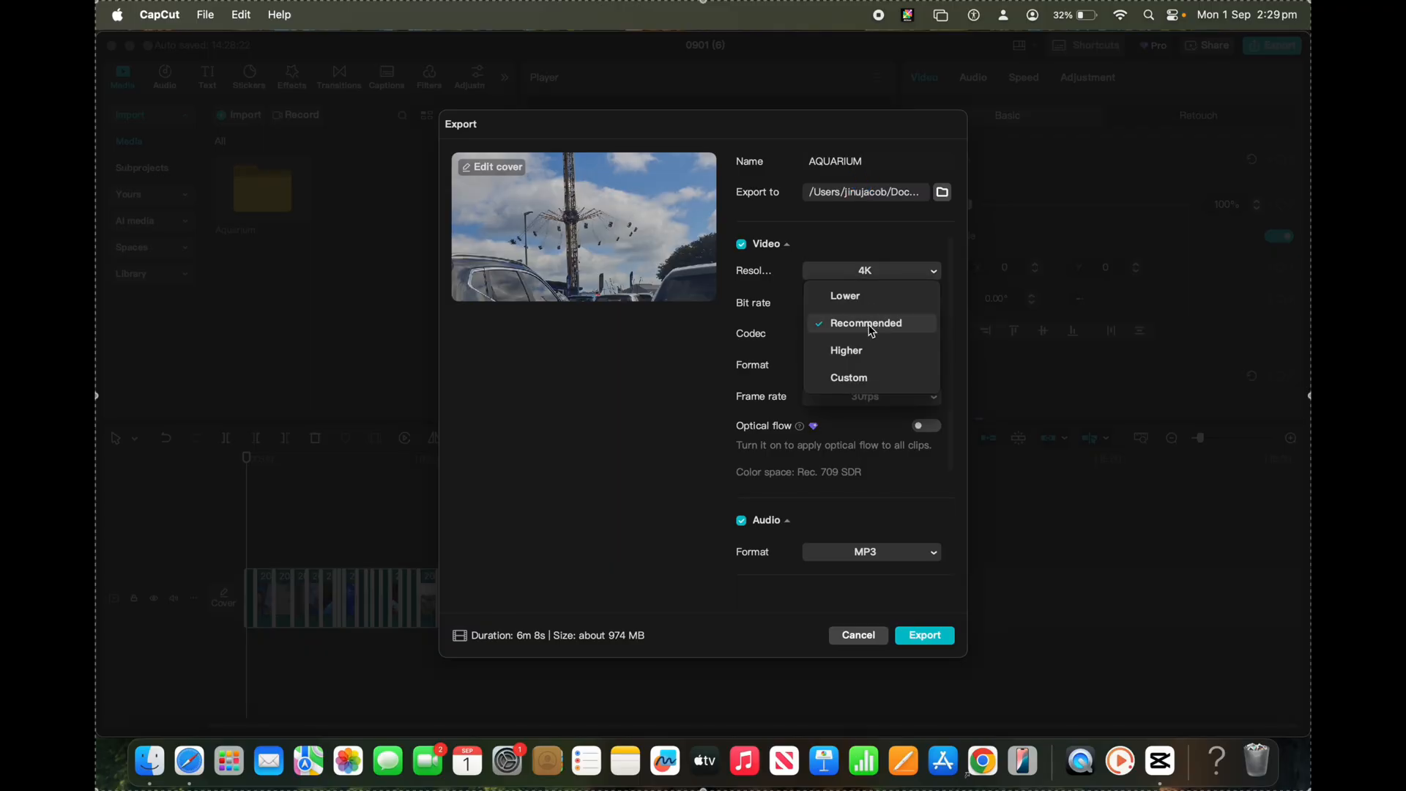
click(855, 354)
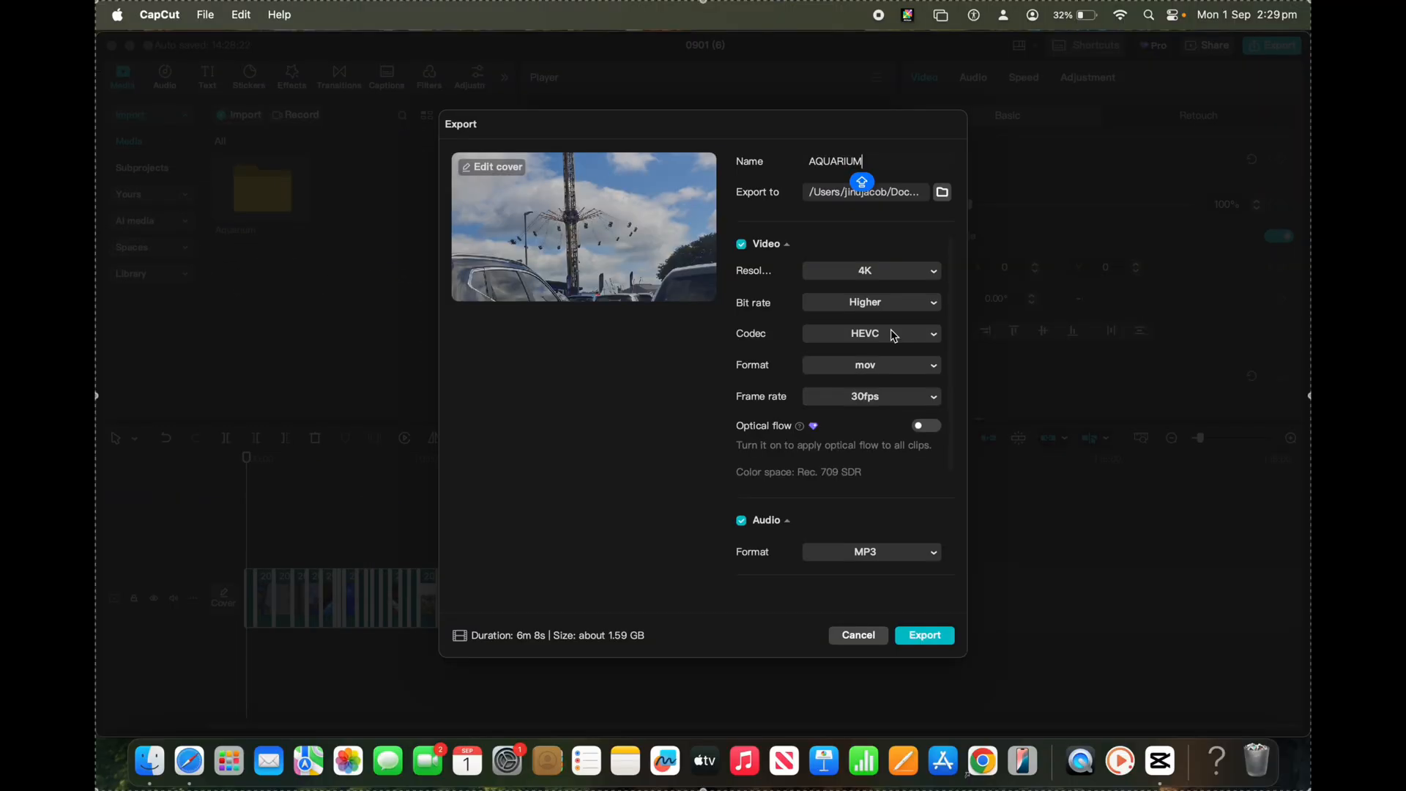
click(889, 333)
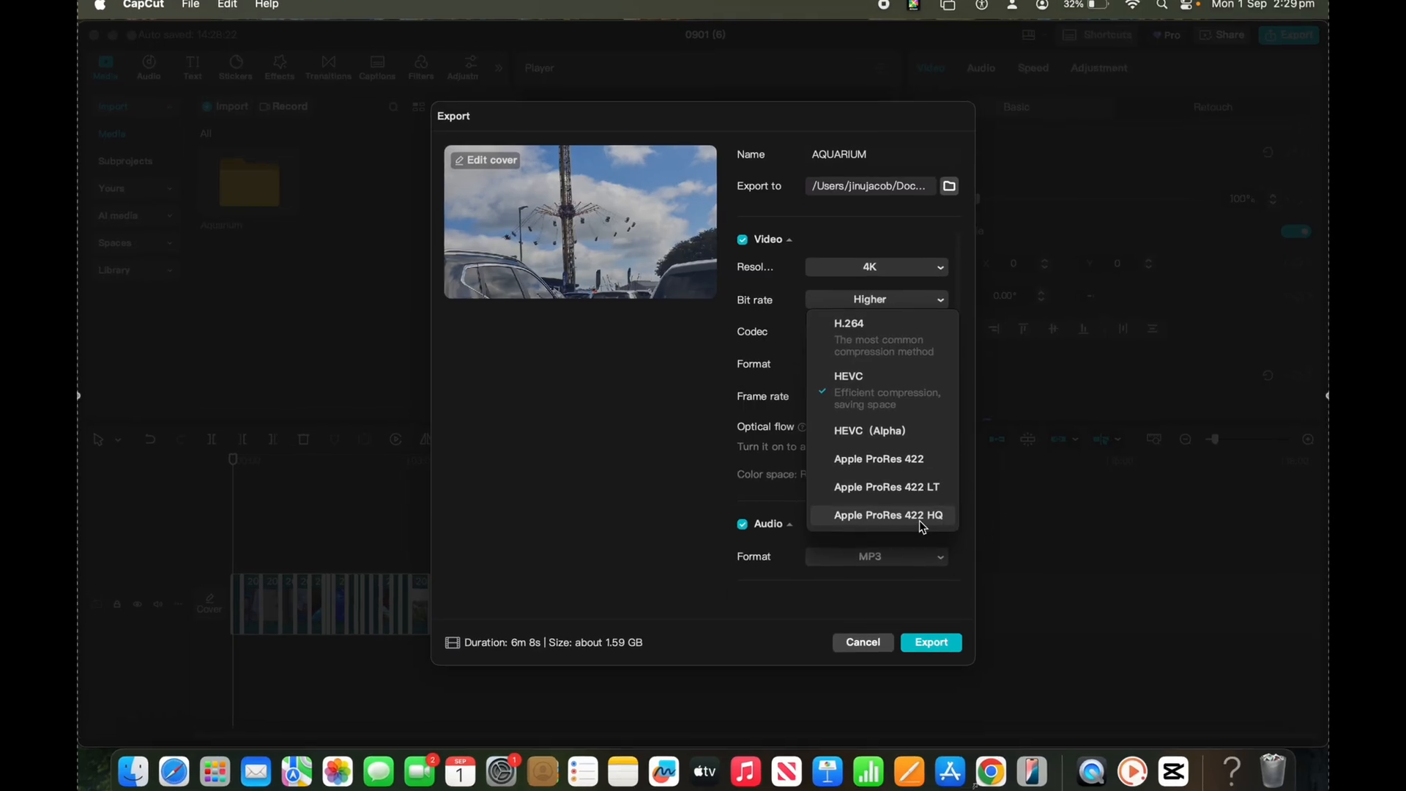
click(919, 519)
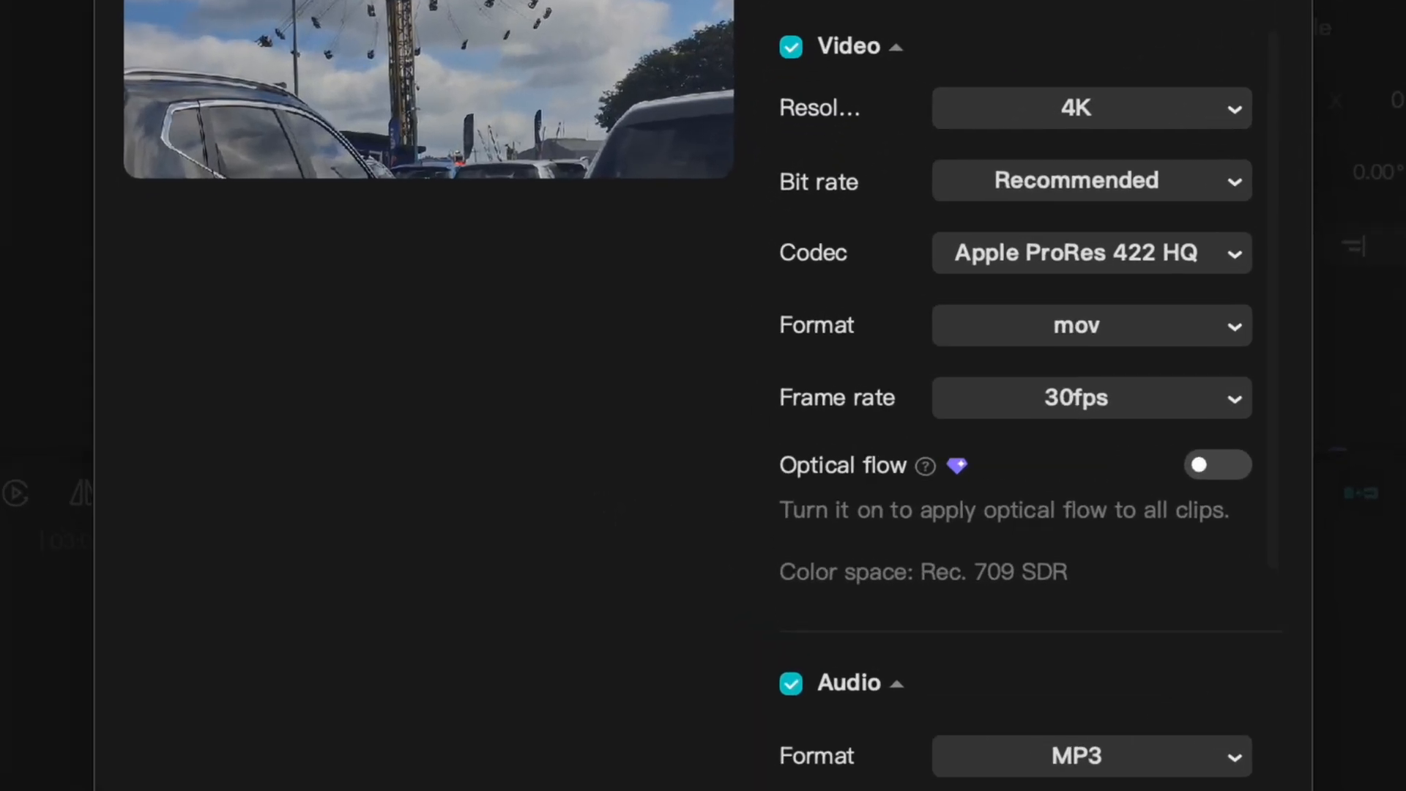
click(1157, 261)
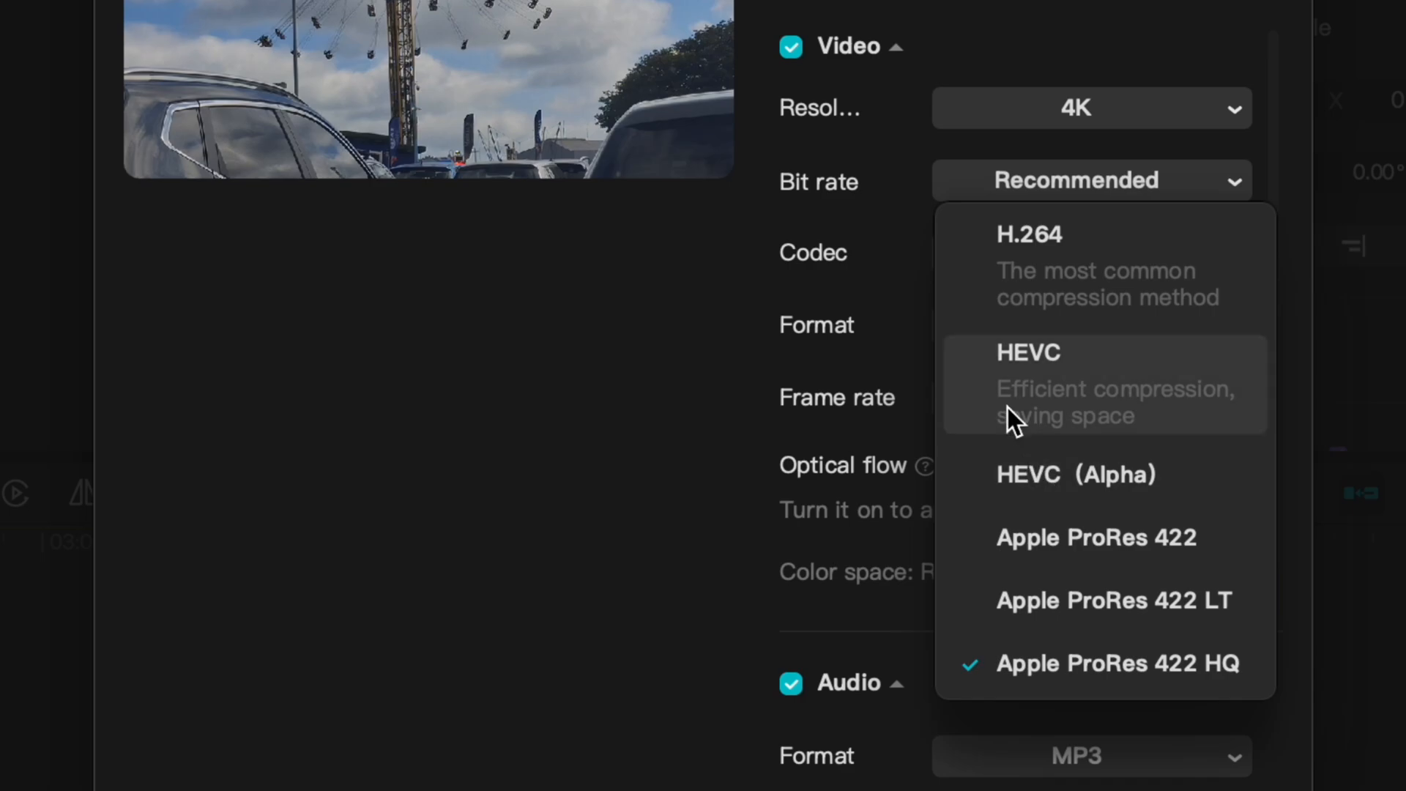
click(1097, 370)
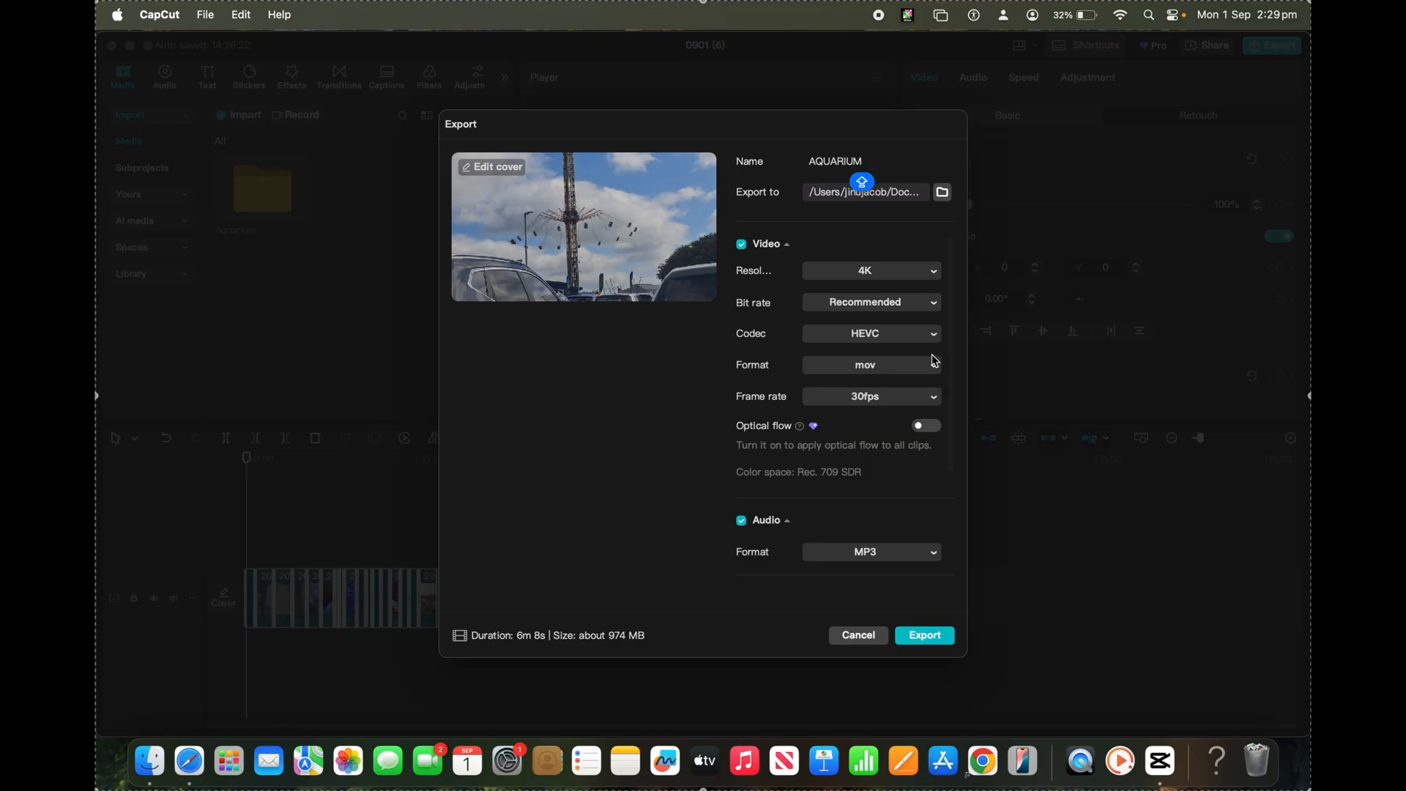
Keep mov as the video format and, after trying 24fps, set the frame rate to 60fps
click(901, 368)
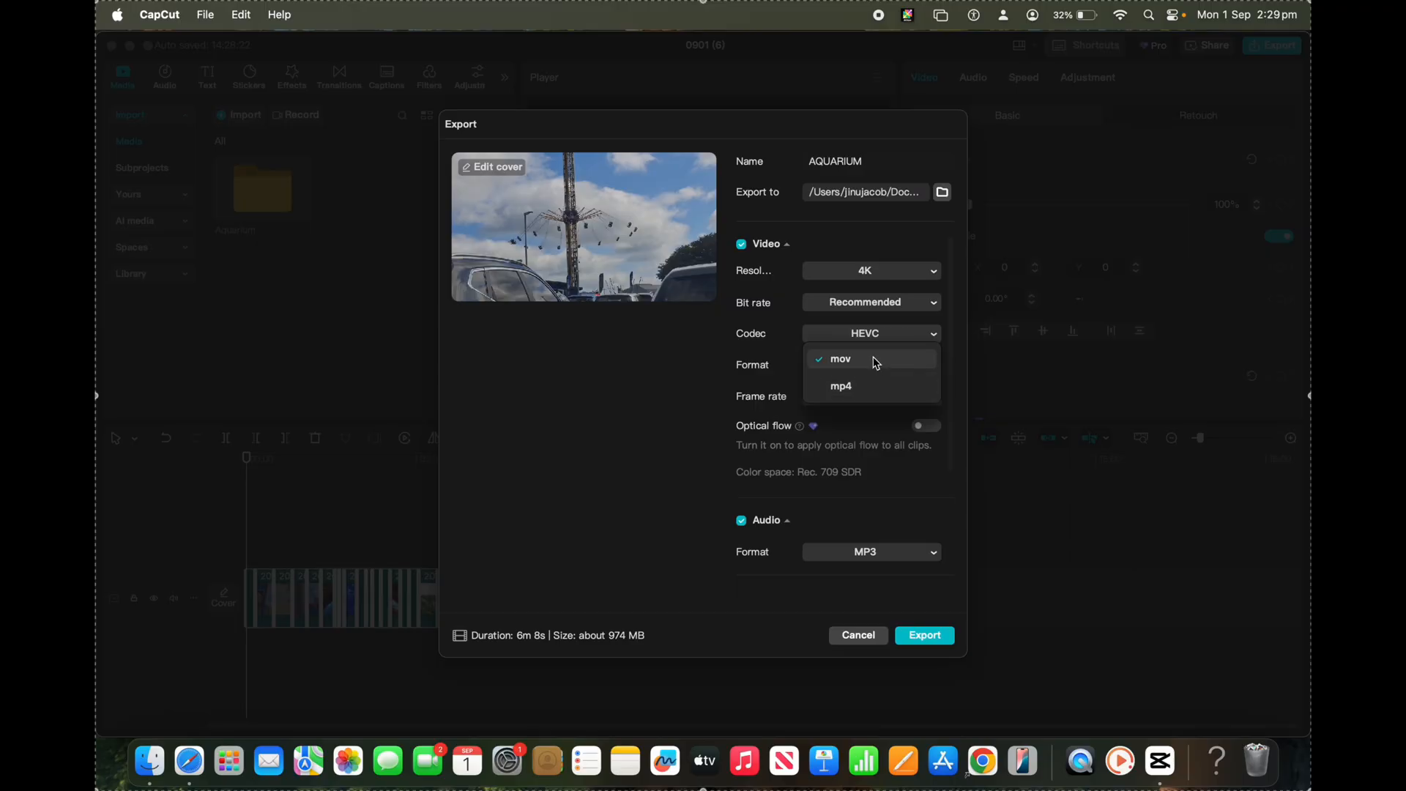
click(876, 360)
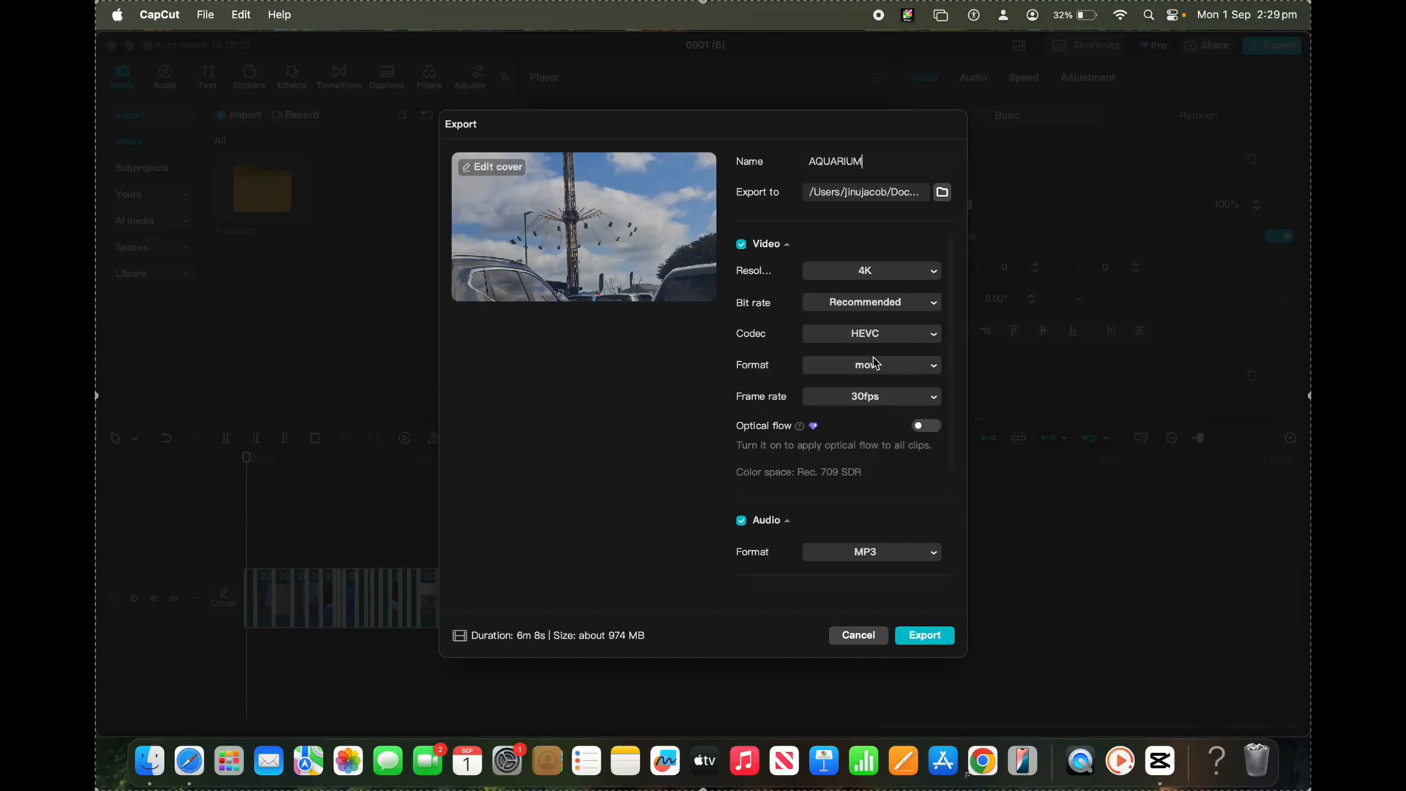
click(881, 400)
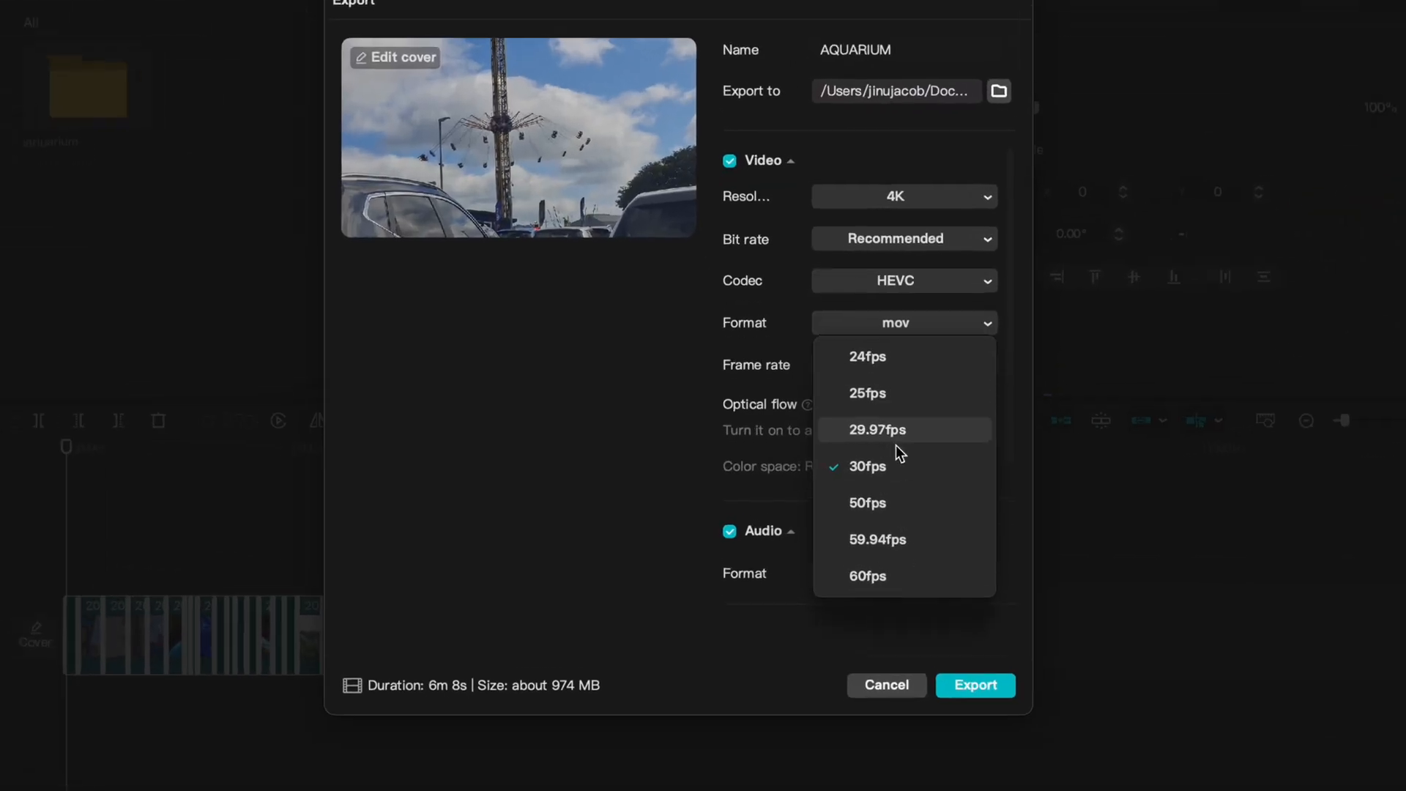
click(871, 358)
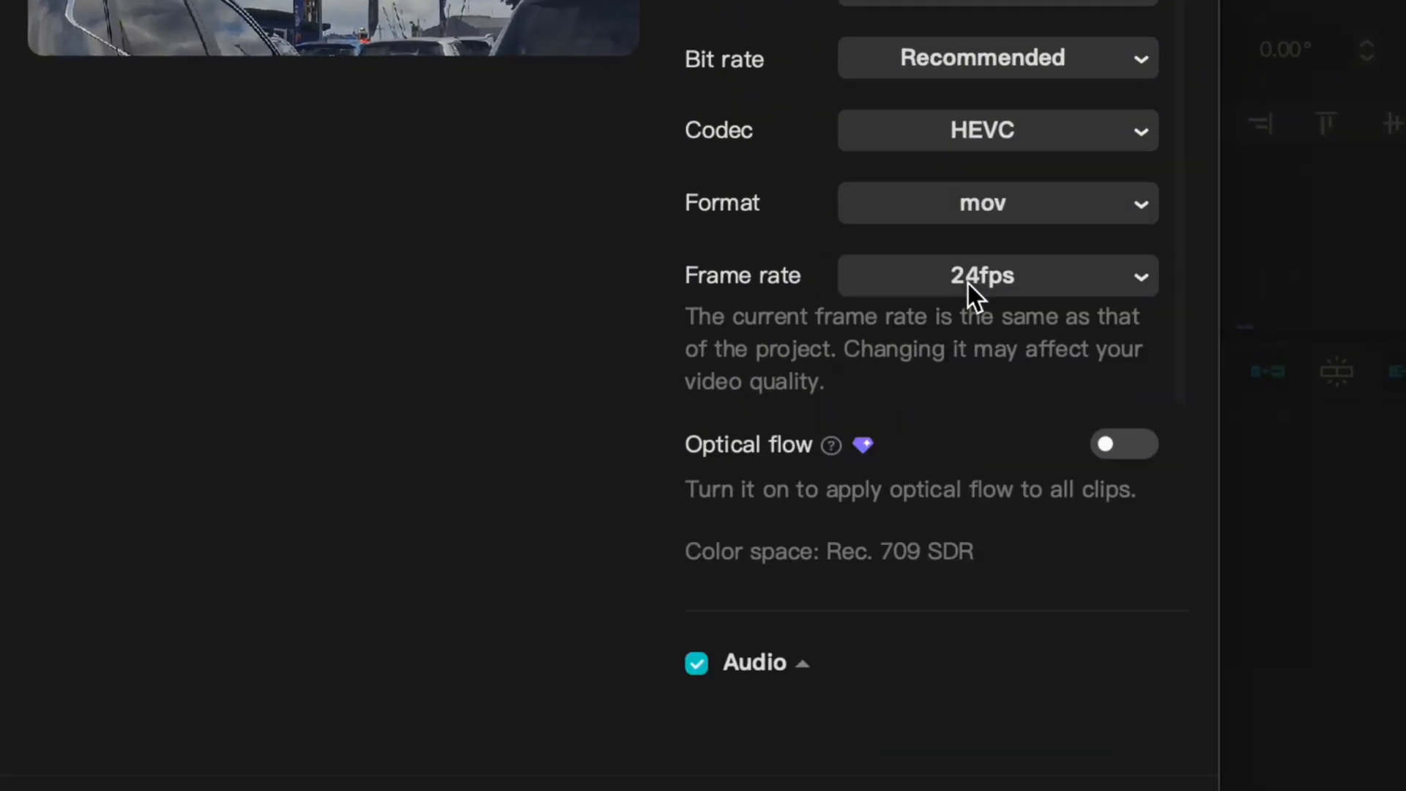
click(966, 283)
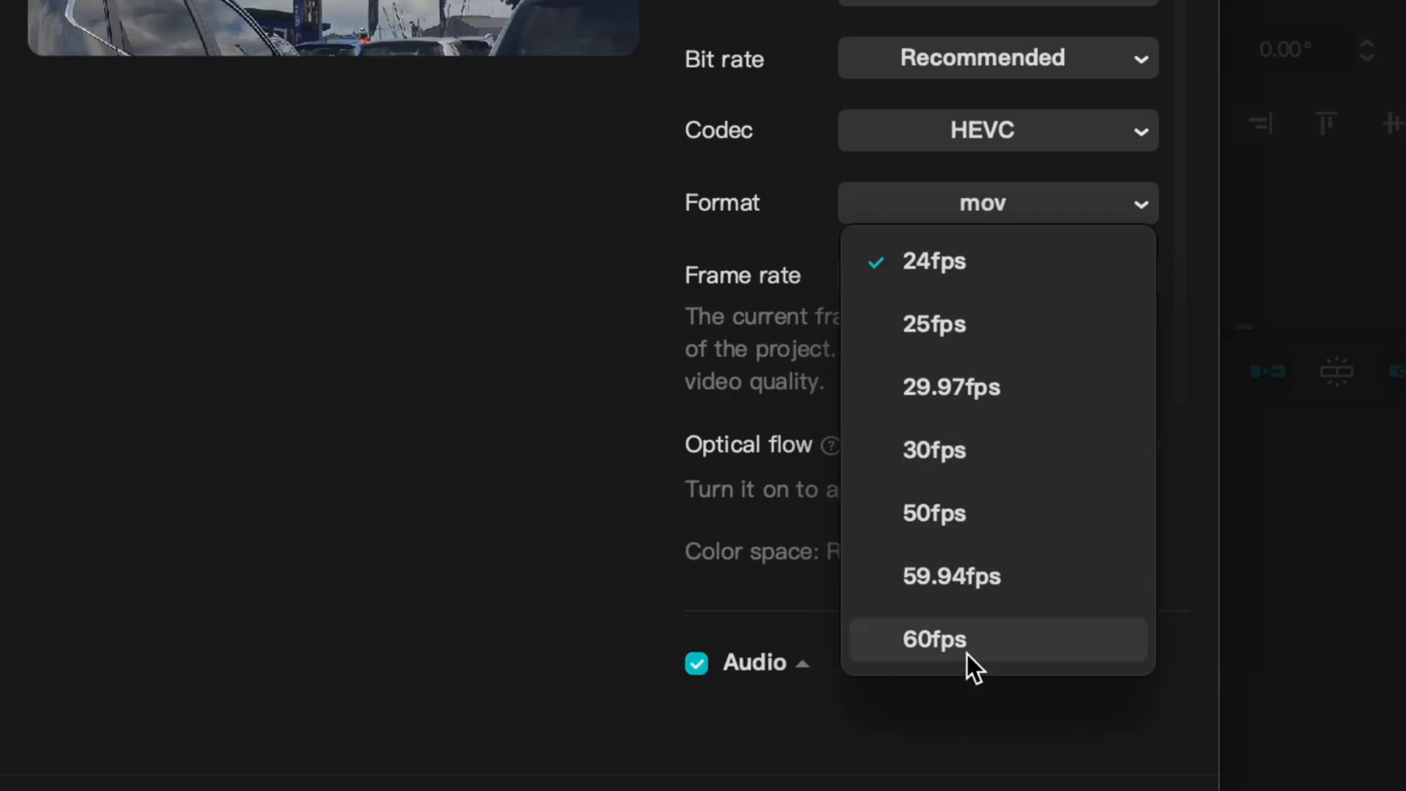
click(1014, 624)
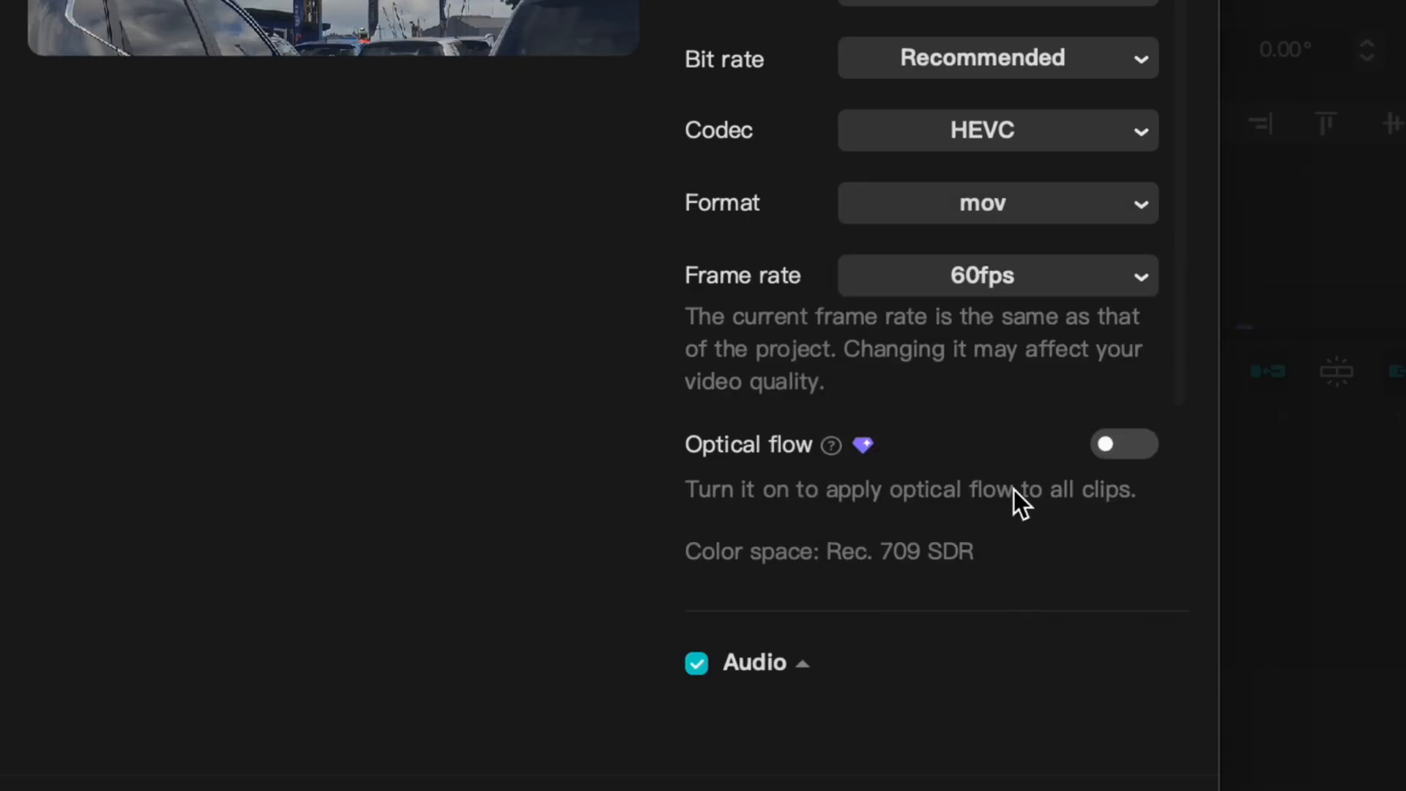
Look over the audio, GIF and captions export options and try a frame rate of 24fps
scroll(1041, 432, down, 5)
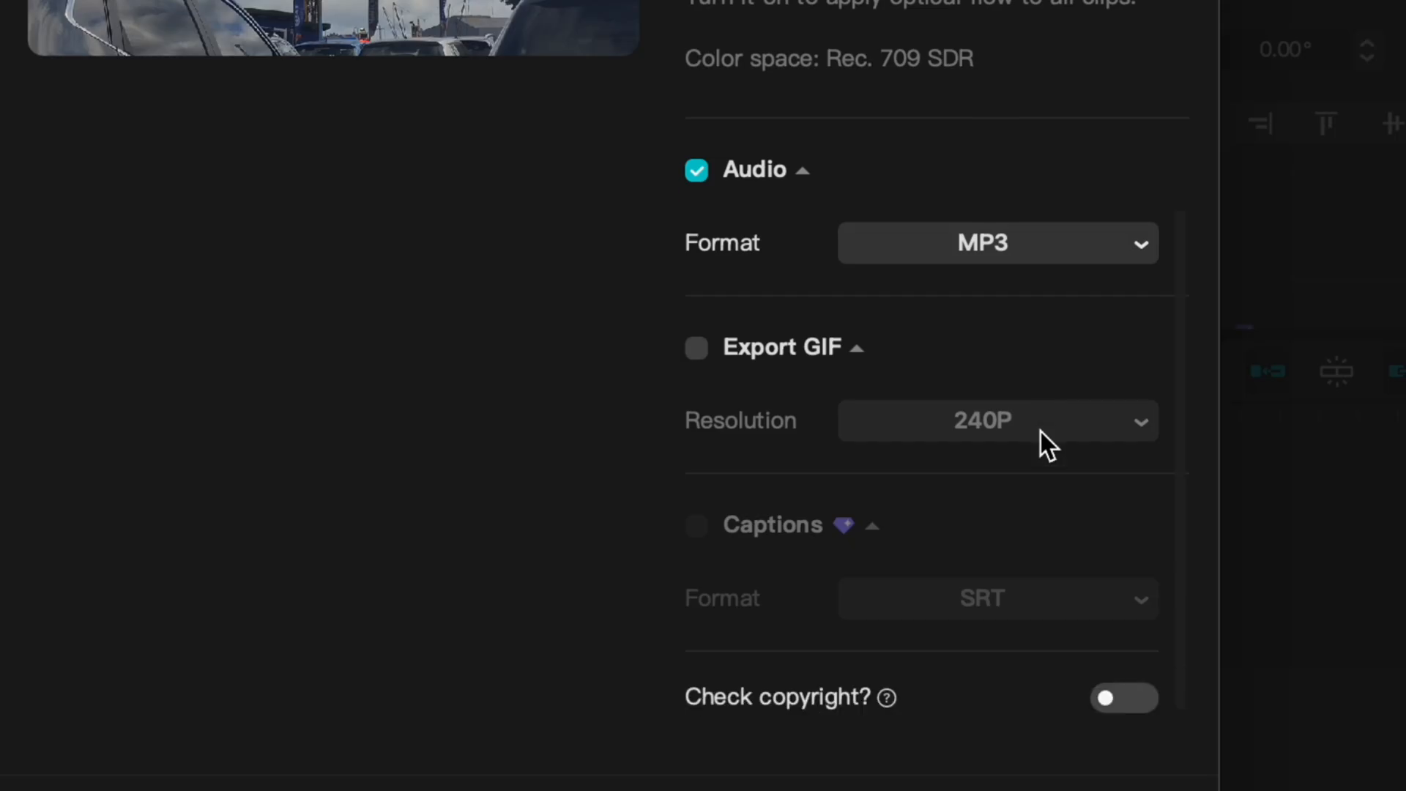
scroll(1047, 443, up, 5)
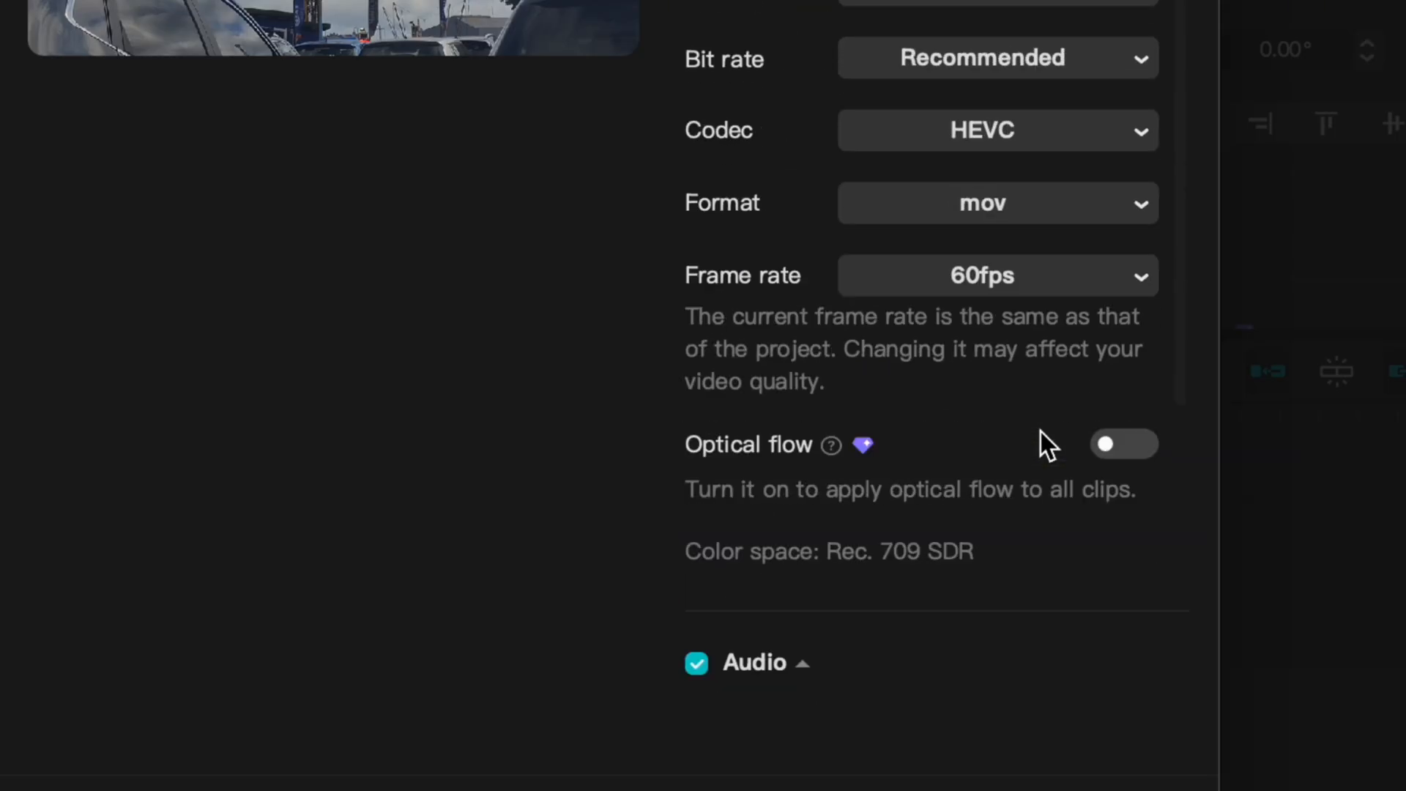
click(1038, 284)
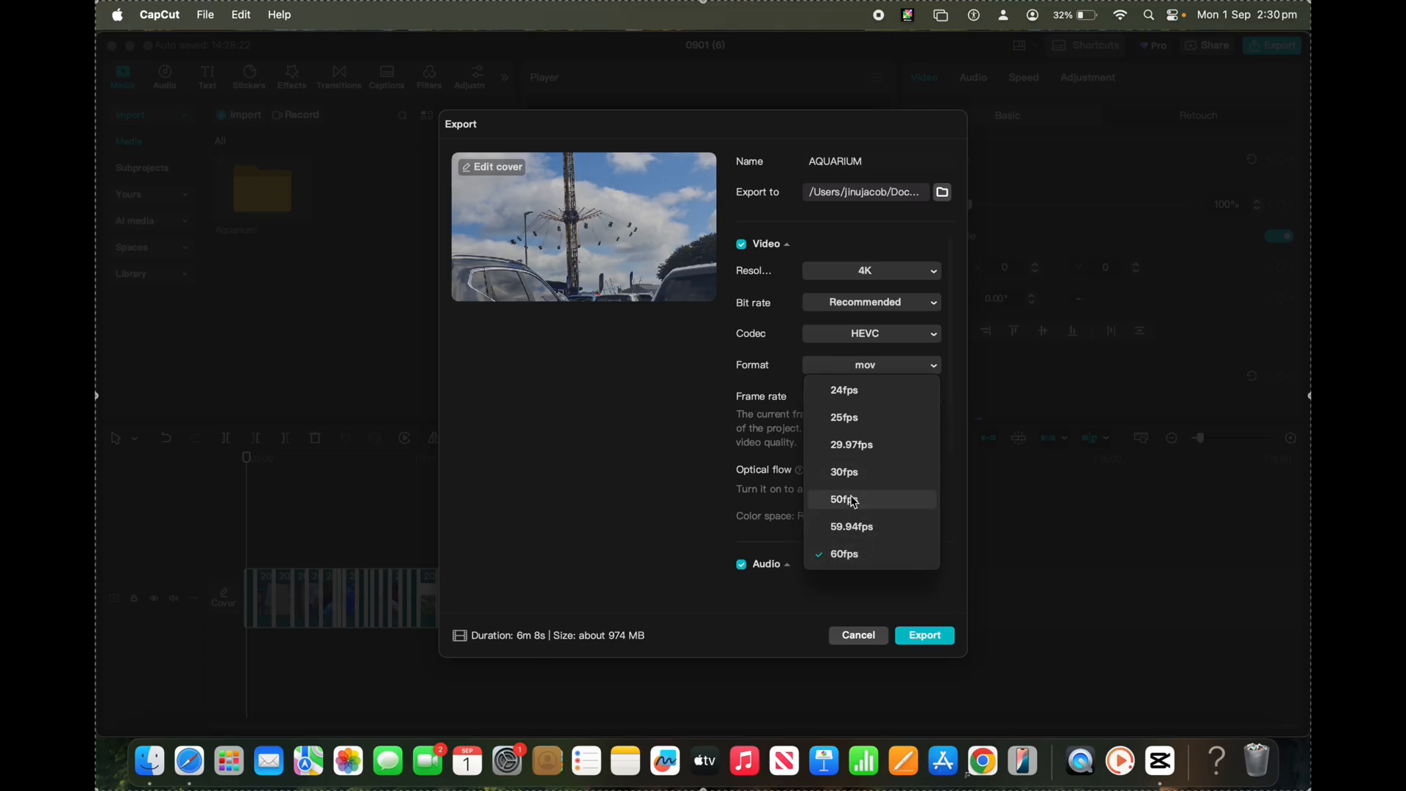
click(856, 392)
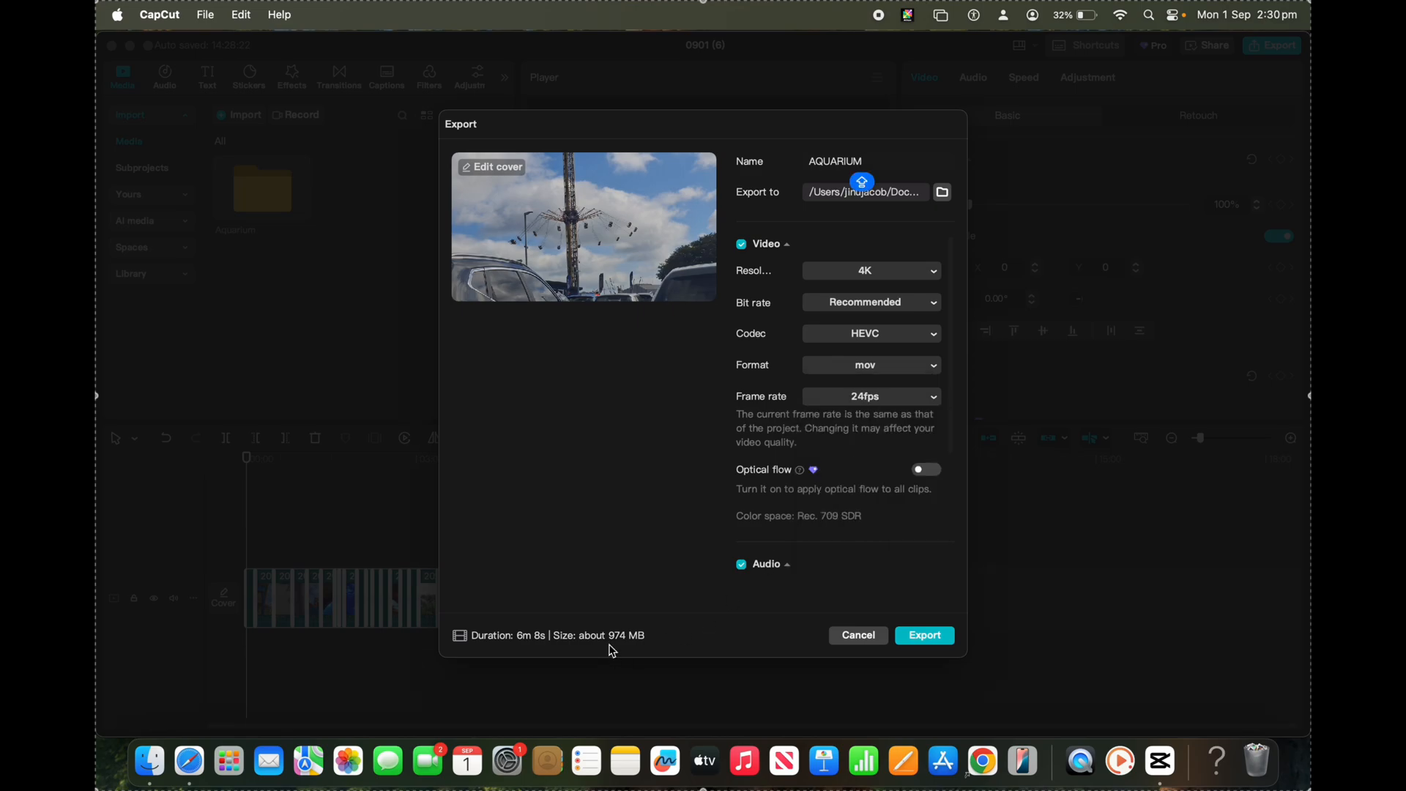
Set the frame rate to 60fps and start exporting the video
click(873, 397)
click(838, 555)
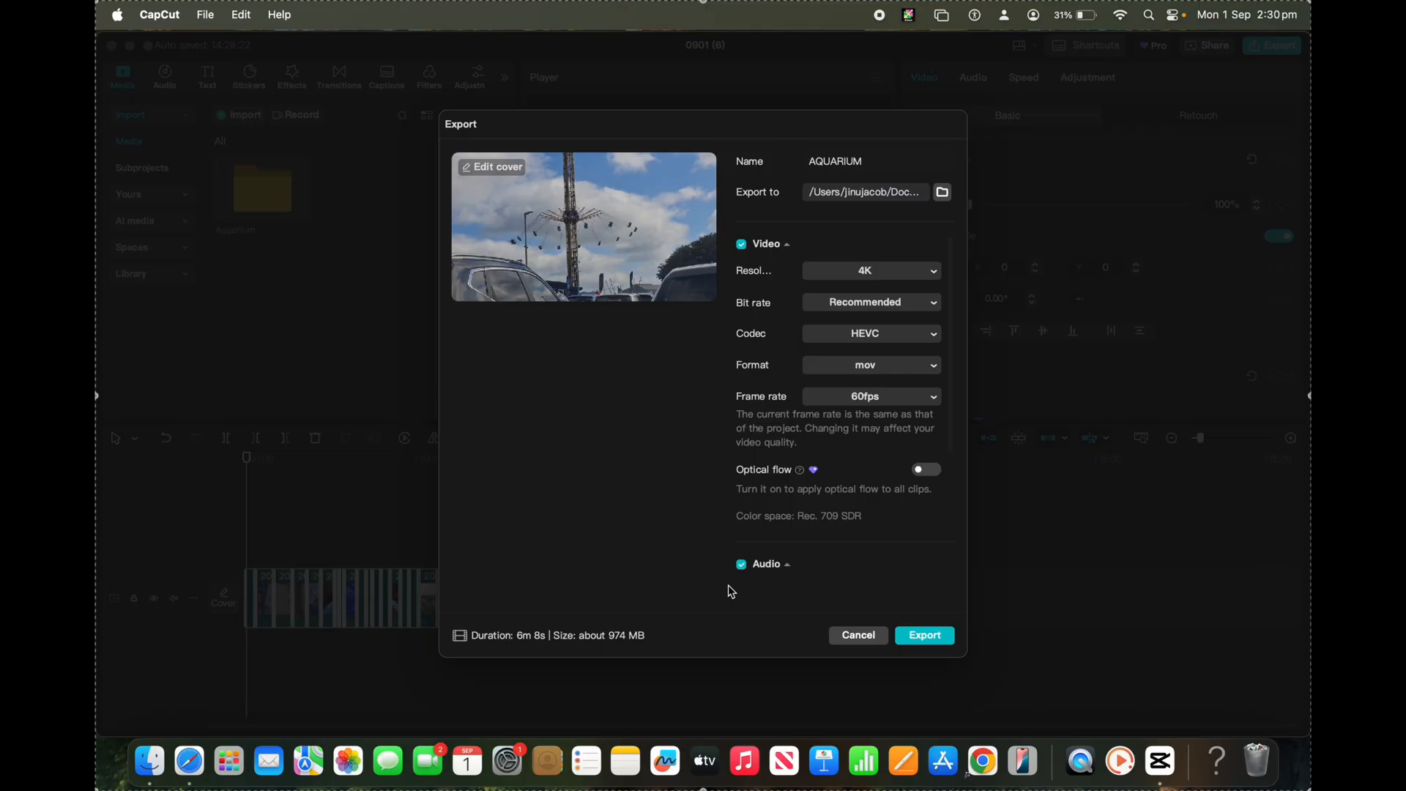
click(925, 635)
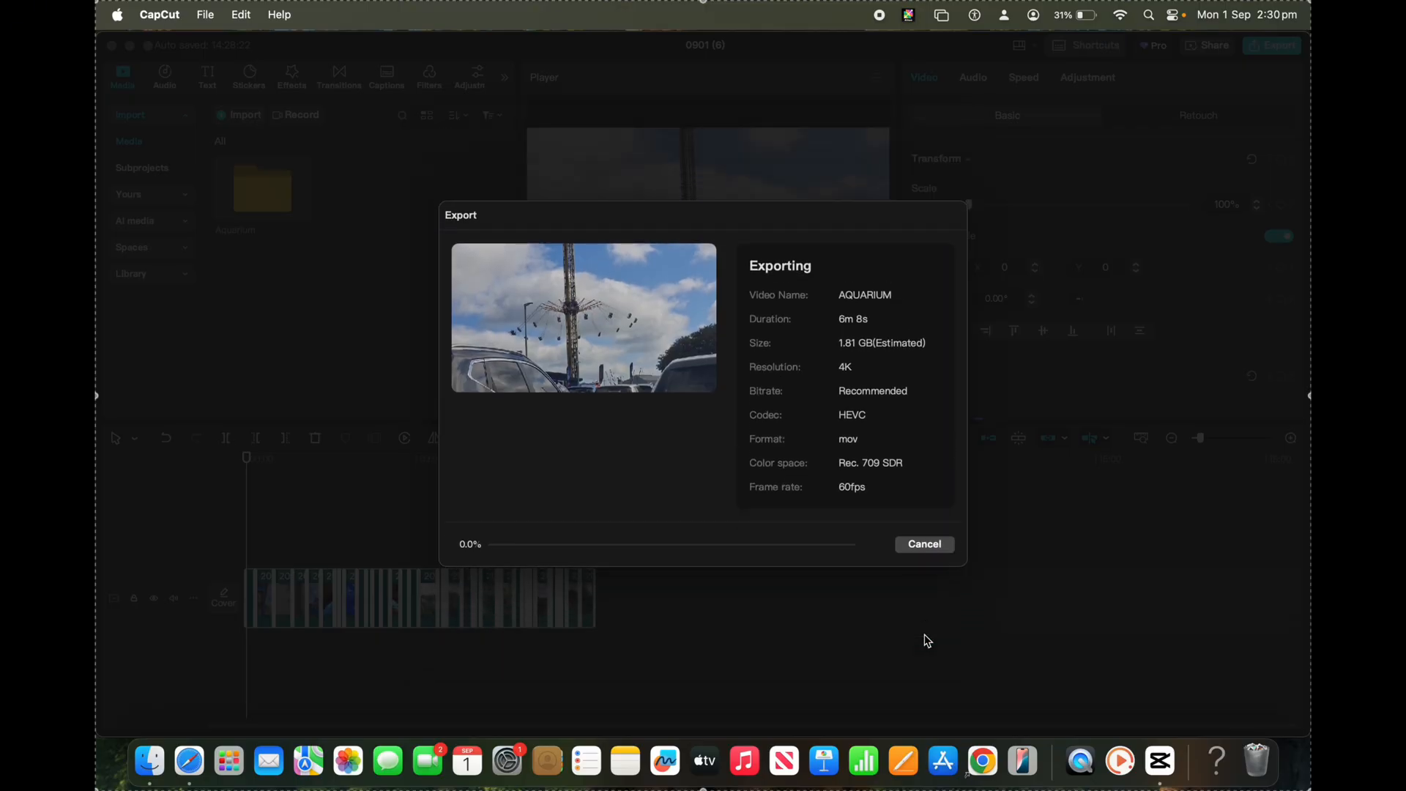
scroll(395, 542, left, 15)
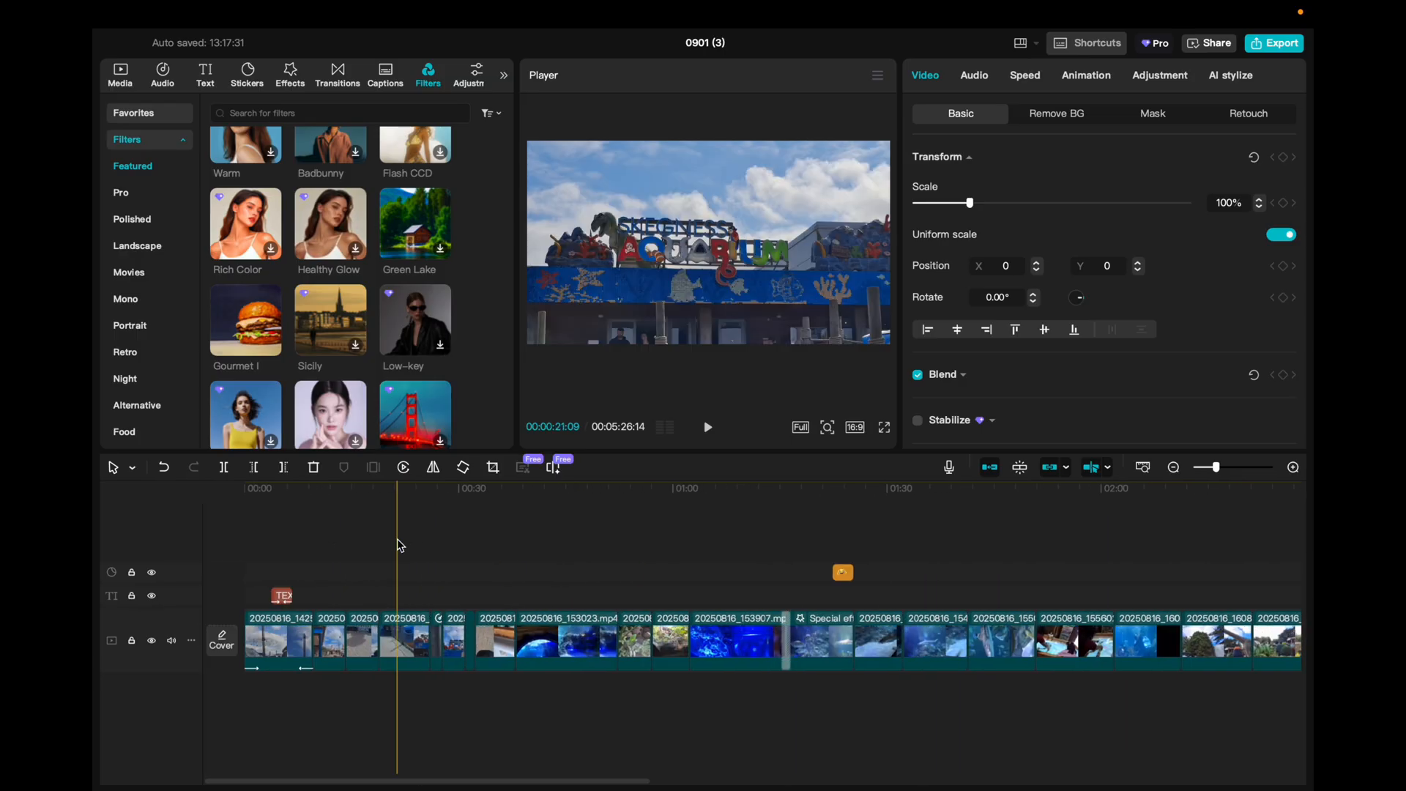